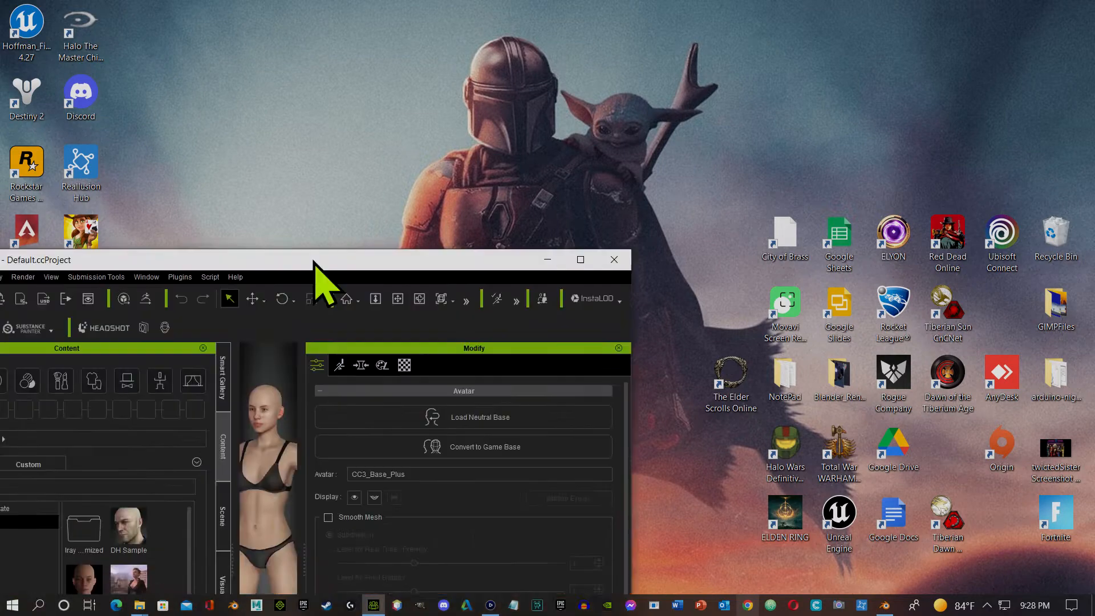
Step: Maximize the Character Creator window and open the full-body avatar presets
{"action": "left_click_drag", "start_coordinate": [313, 265], "coordinate": [631, 56]}
{"action": "left_click", "coordinate": [891, 58]}
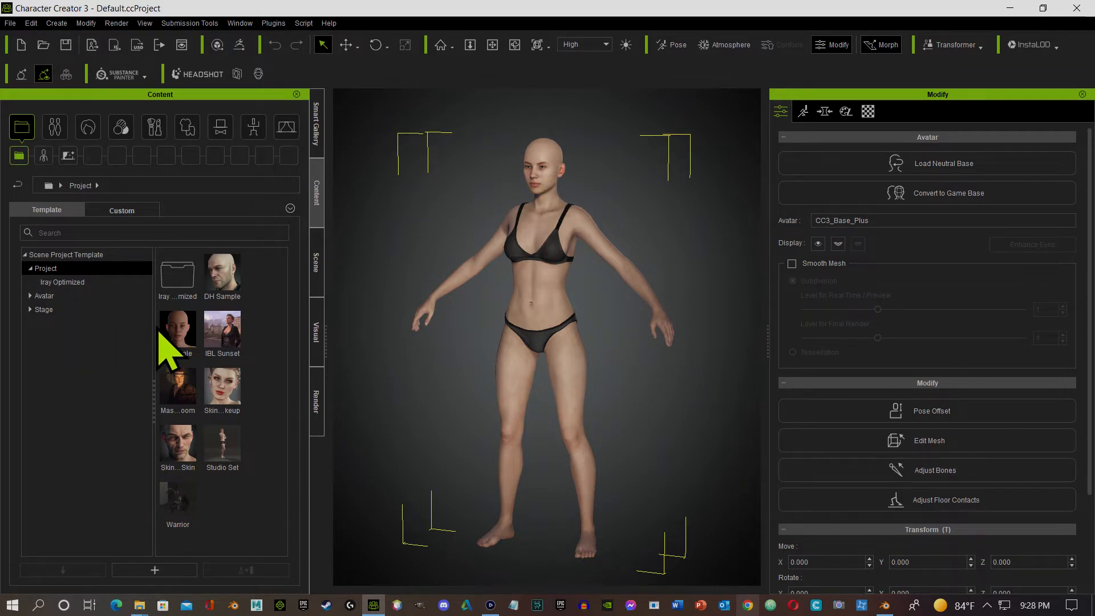
{"action": "left_click", "coordinate": [56, 129]}
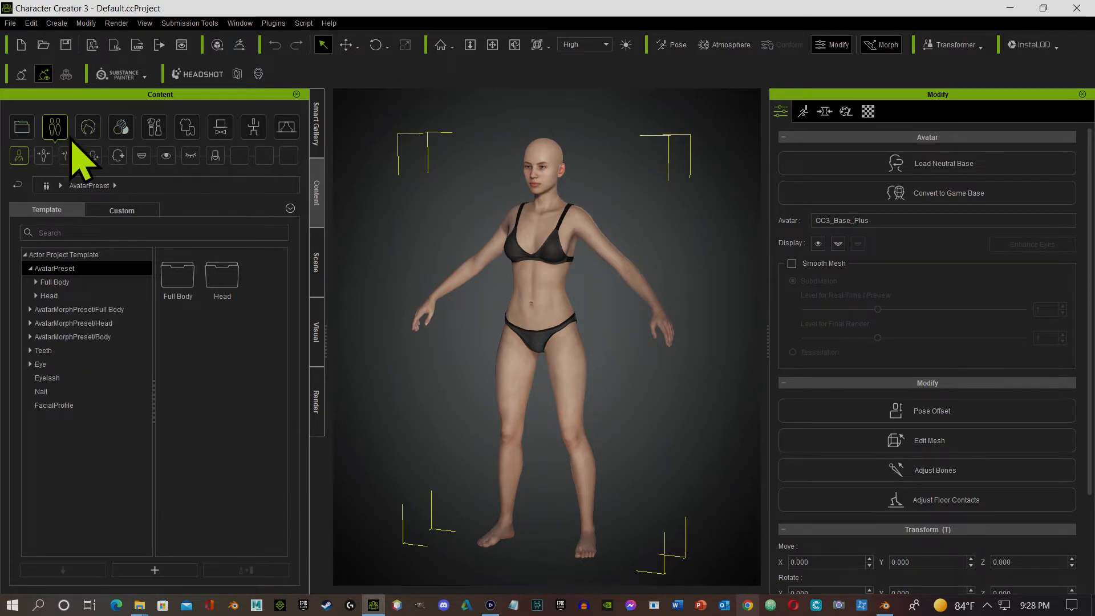
{"action": "double_click", "coordinate": [178, 277]}
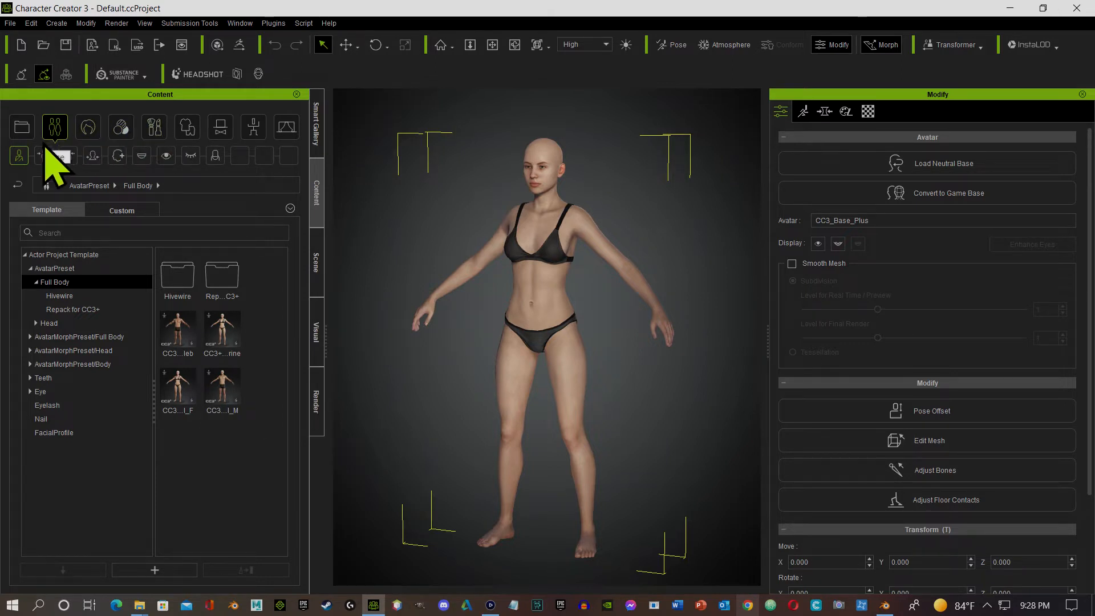
Step: Browse the hair styles, the skin categories from Full Skin through Body Hair, and the makeup templates
{"action": "left_click", "coordinate": [90, 132]}
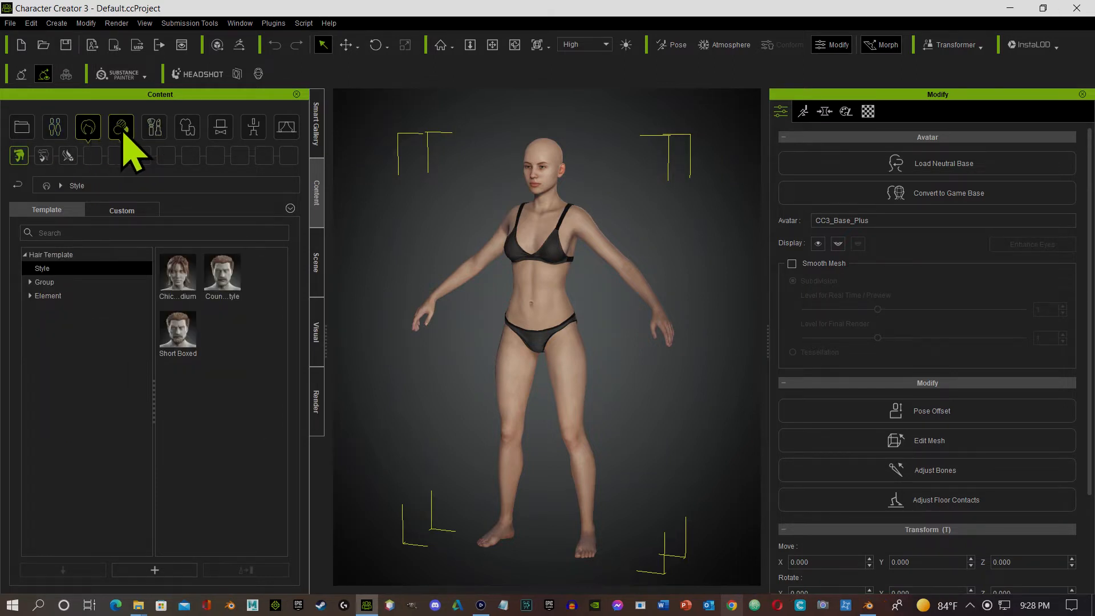
{"action": "left_click", "coordinate": [122, 132]}
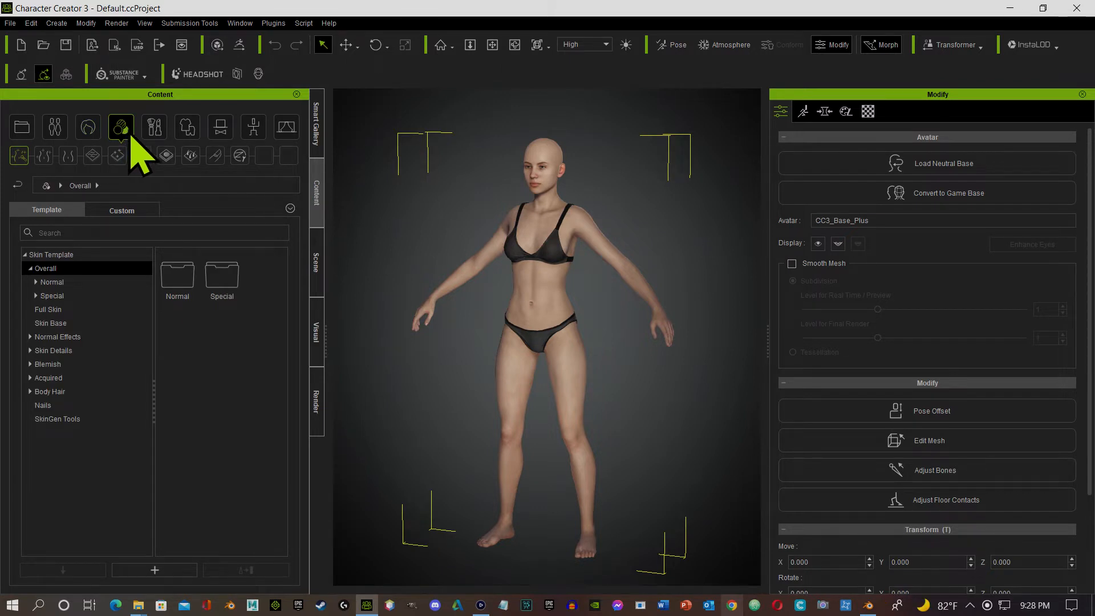
{"action": "left_click", "coordinate": [64, 311]}
{"action": "left_click", "coordinate": [61, 322]}
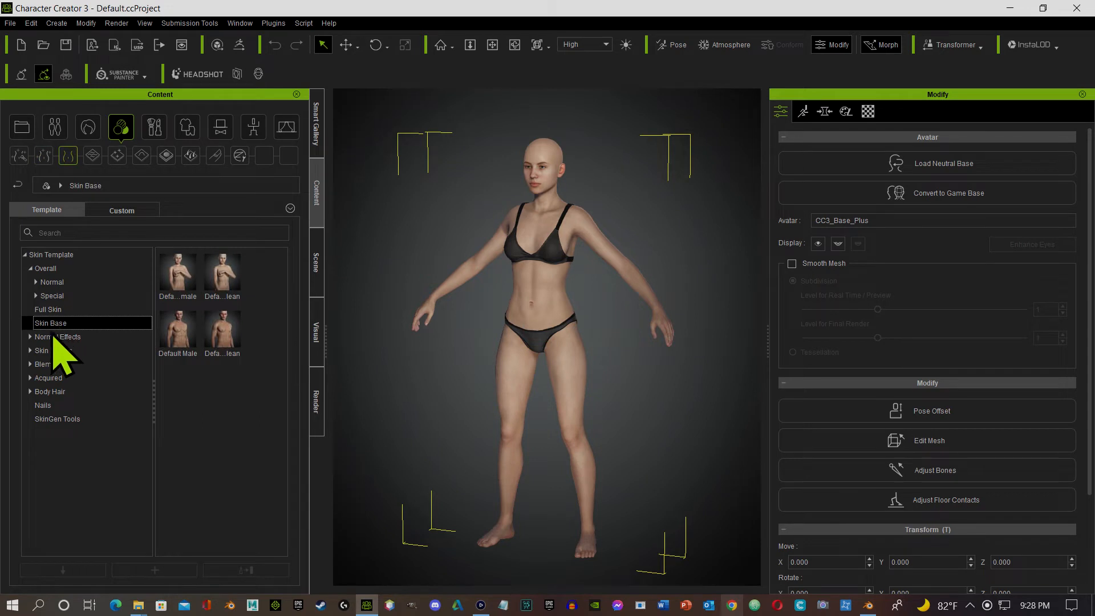
{"action": "left_click", "coordinate": [56, 337]}
{"action": "left_click", "coordinate": [49, 351]}
{"action": "left_click", "coordinate": [47, 377]}
{"action": "left_click", "coordinate": [49, 366]}
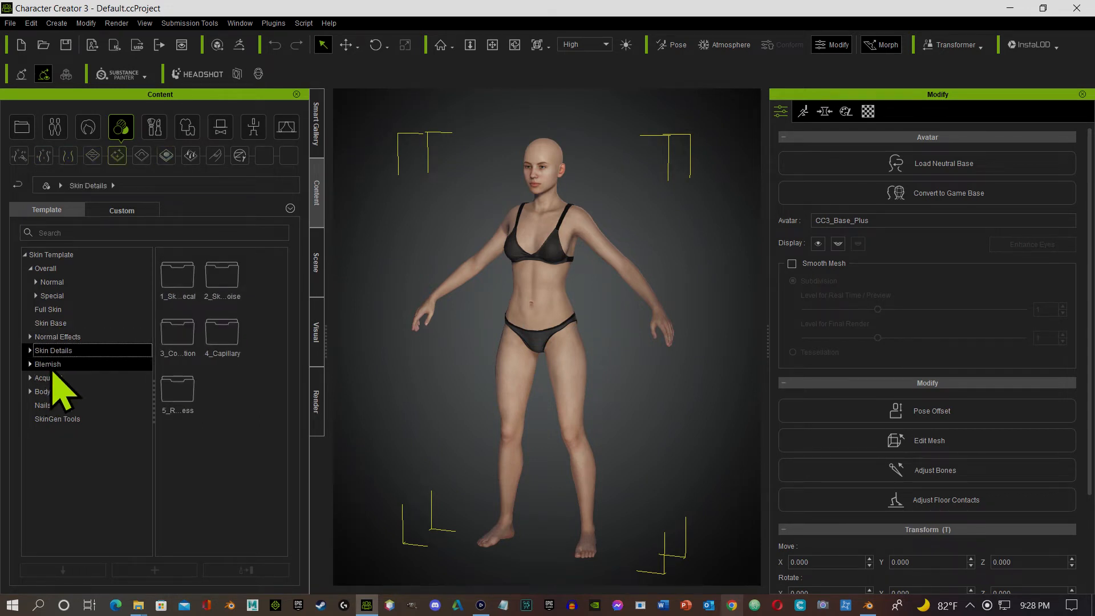
{"action": "left_click", "coordinate": [50, 378]}
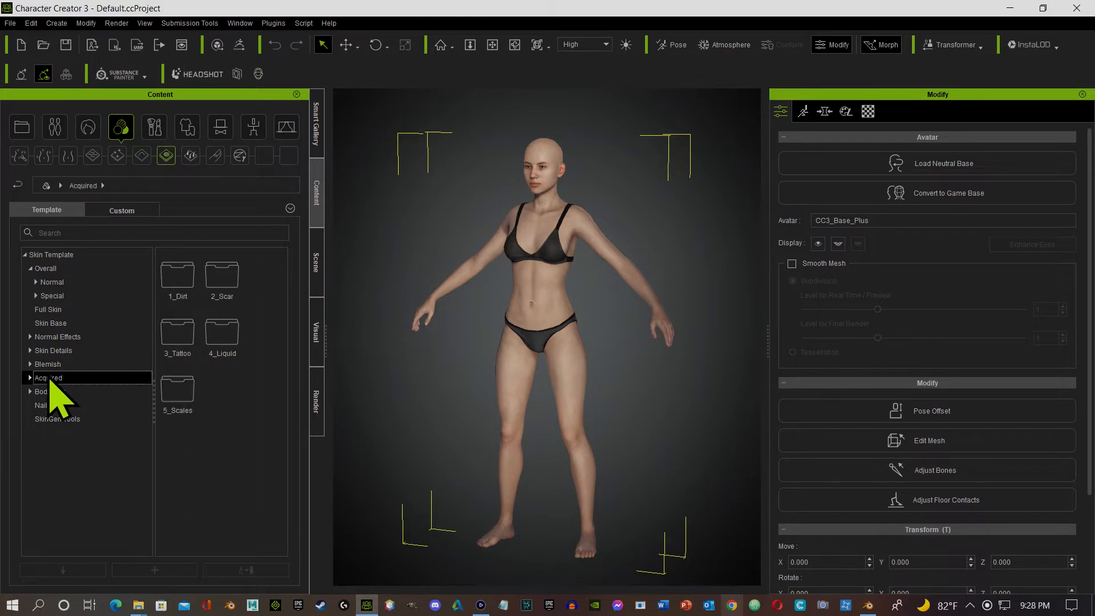
{"action": "left_click", "coordinate": [48, 391]}
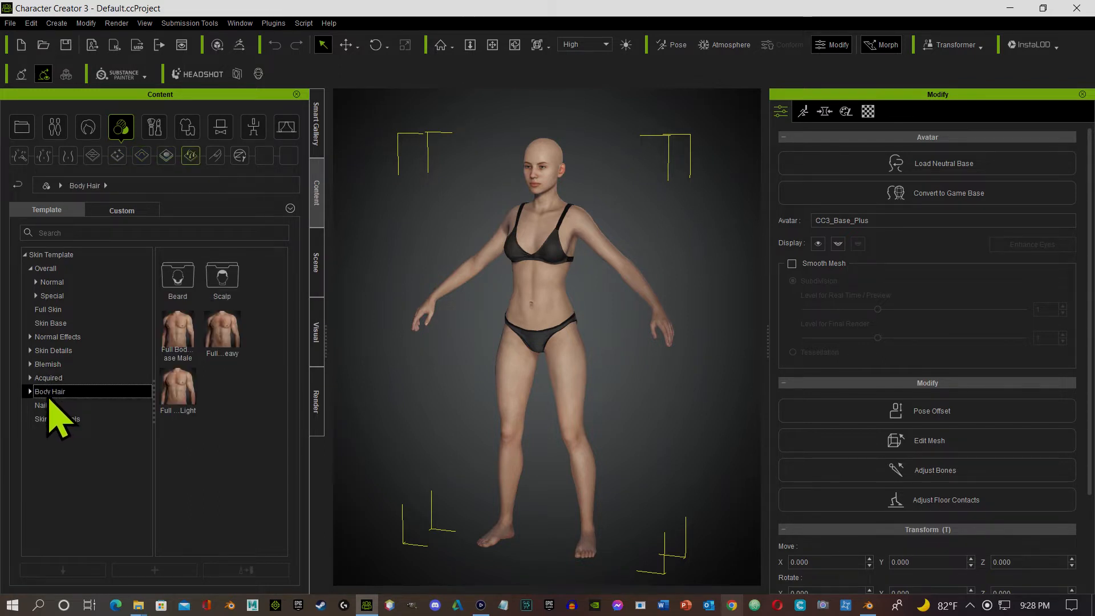
{"action": "left_click", "coordinate": [161, 137]}
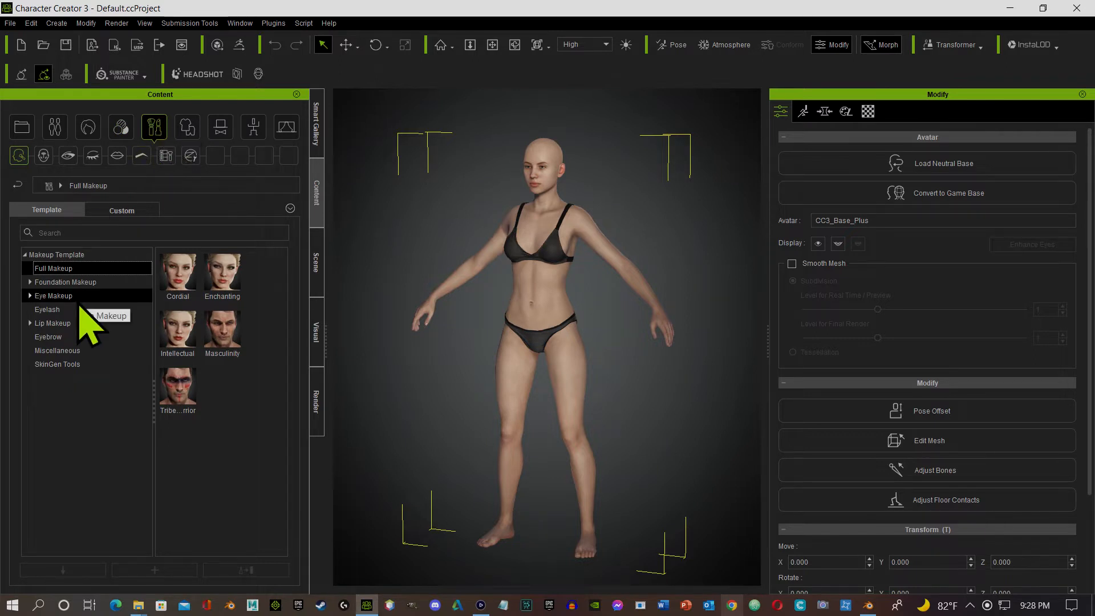
Step: Dress the avatar in the Boxers_A underwear from the cloth templates
{"action": "left_click", "coordinate": [188, 133]}
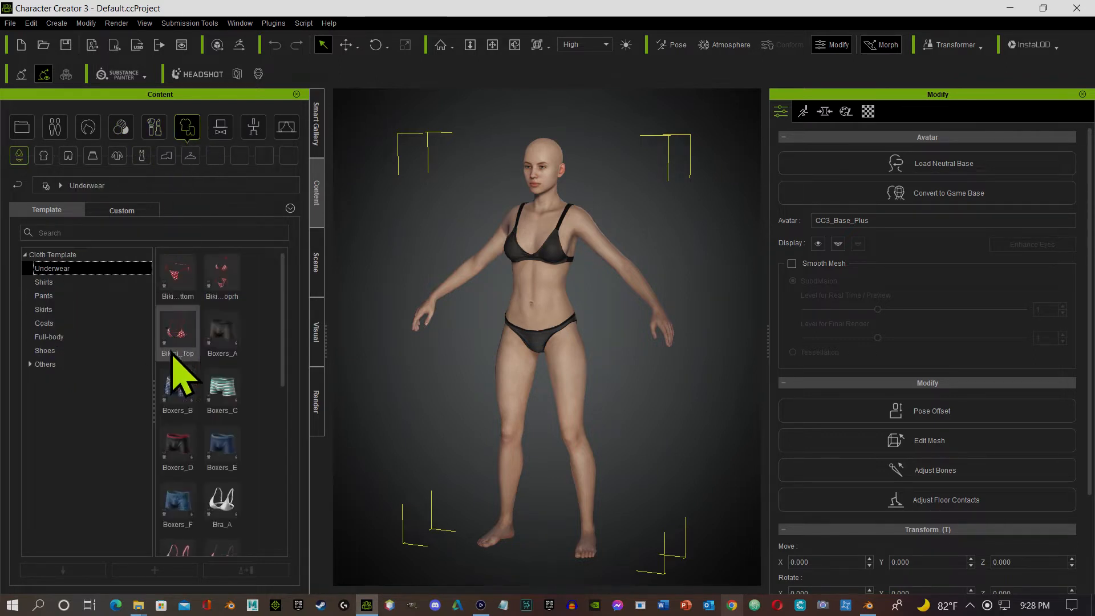
{"action": "double_click", "coordinate": [222, 333]}
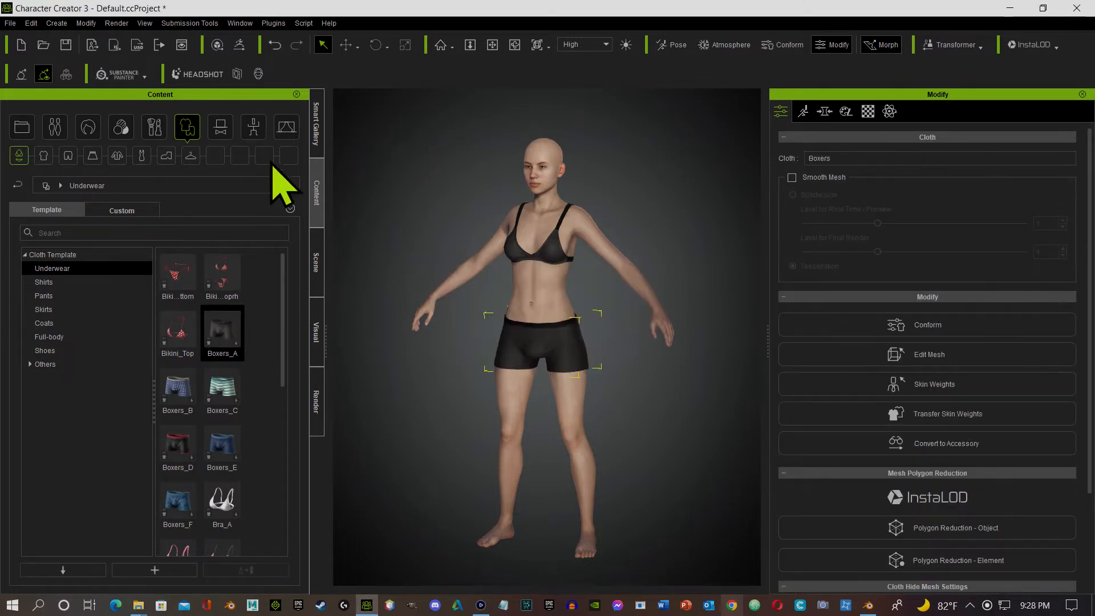
Step: Apply the Caleb full-body preset to the avatar, including its morphs, eye elements, teeth, materials and textures
{"action": "left_click", "coordinate": [253, 134]}
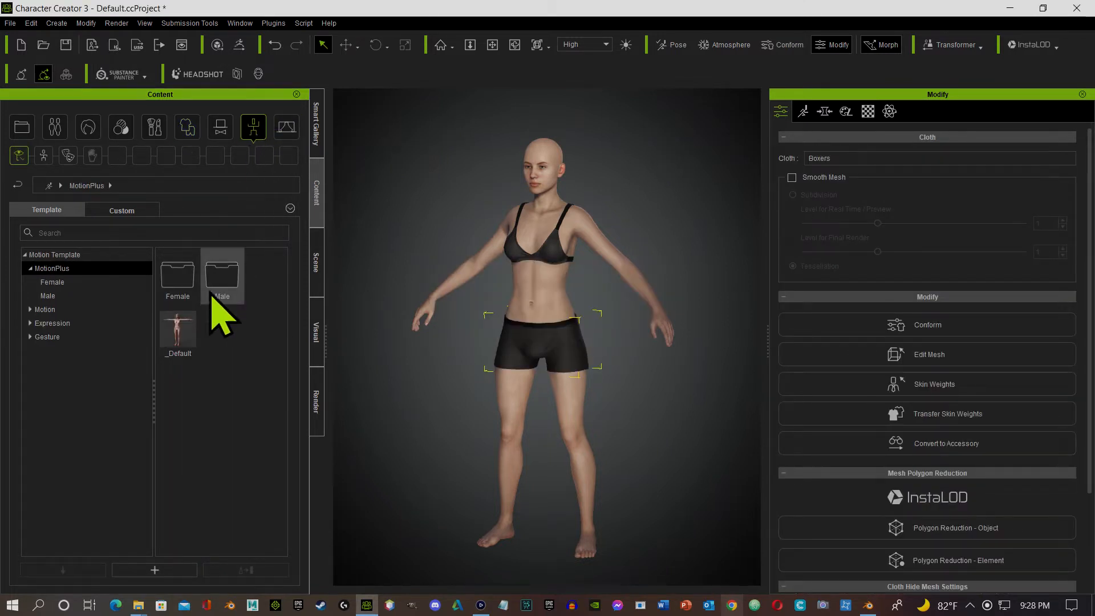
{"action": "left_click", "coordinate": [55, 128]}
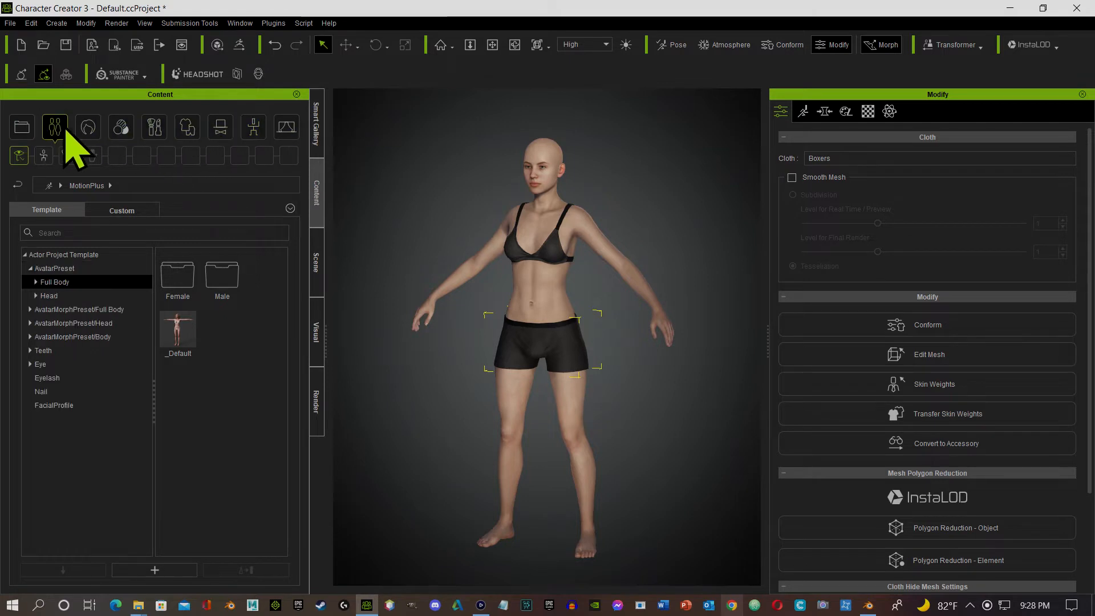
{"action": "double_click", "coordinate": [195, 337]}
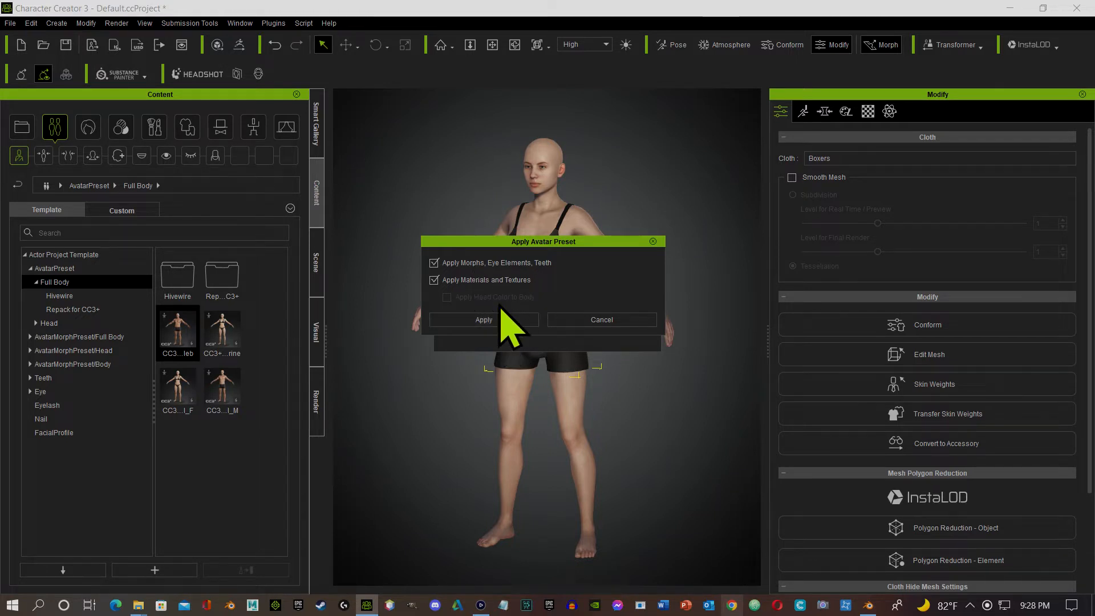
{"action": "left_click", "coordinate": [482, 320]}
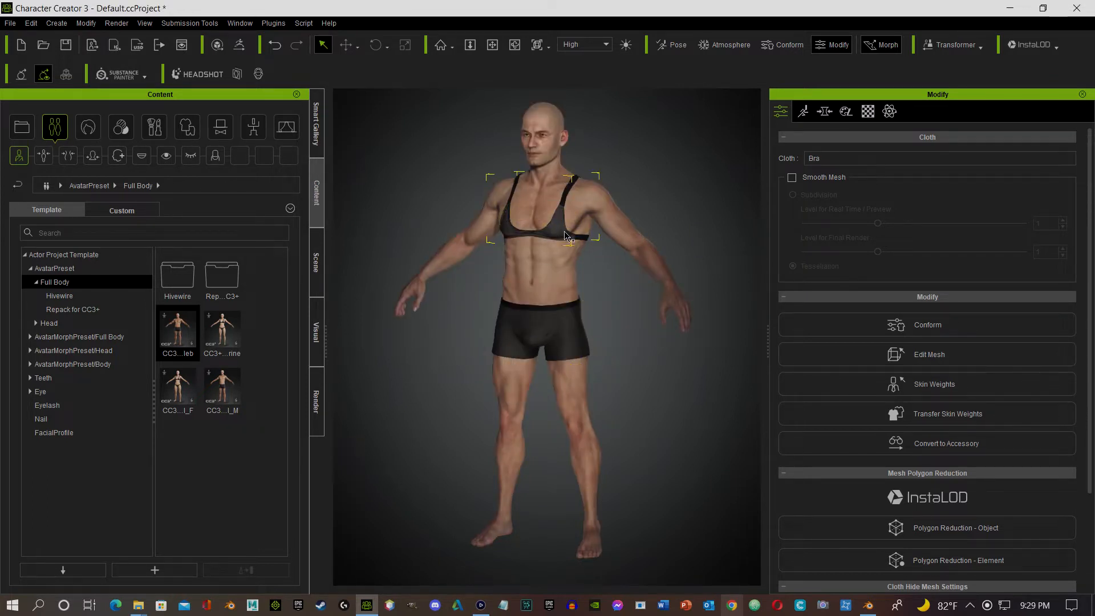
Step: Delete the bra from the avatar
{"action": "key", "text": "Delete"}
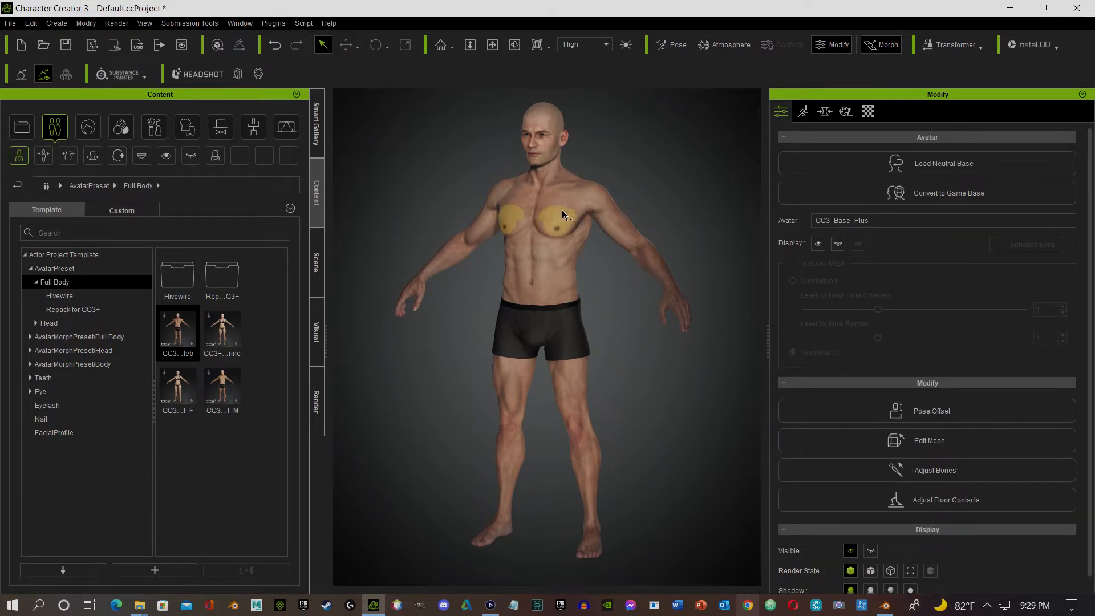
{"action": "scroll", "coordinate": [602, 167], "scroll_direction": "down", "scroll_amount": 2}
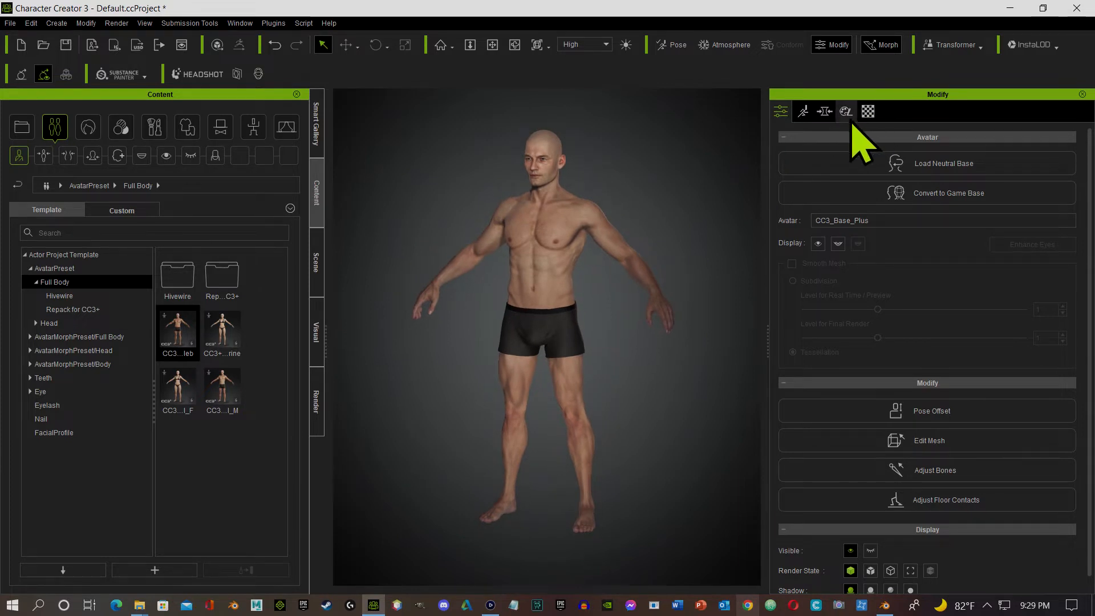
Step: Morph the avatar's chest with Chest Scale -19, Chest Height 25 and Chest Width 18
{"action": "left_click", "coordinate": [825, 112]}
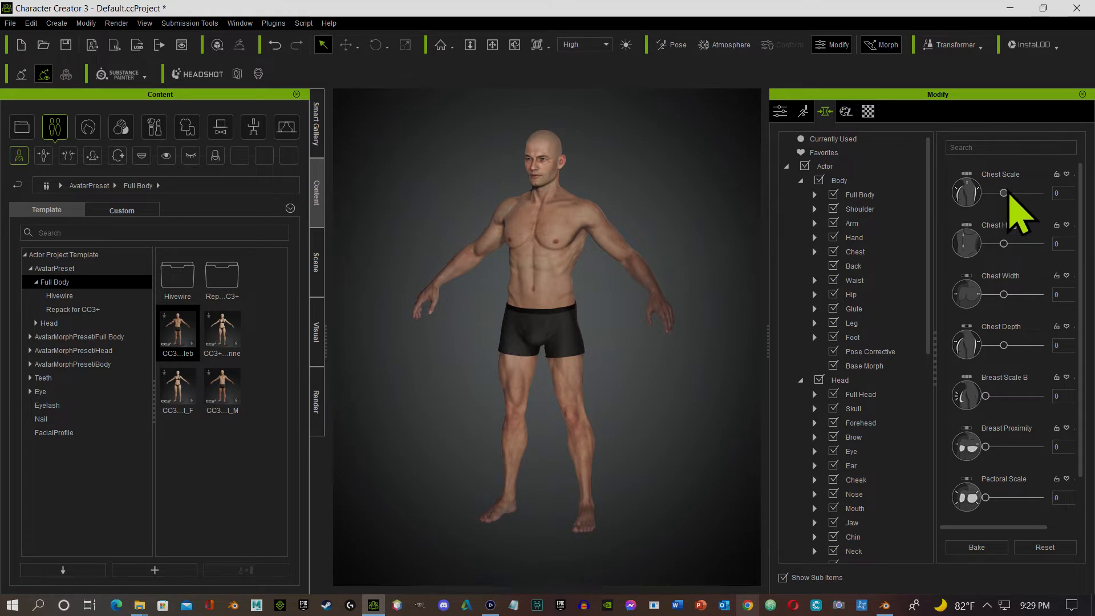
{"action": "mouse_move", "coordinate": [1005, 194]}
{"action": "left_mouse_down"}
{"action": "mouse_move", "coordinate": [1056, 203]}
{"action": "mouse_move", "coordinate": [953, 203]}
{"action": "mouse_move", "coordinate": [1055, 190]}
{"action": "mouse_move", "coordinate": [1060, 177]}
{"action": "mouse_move", "coordinate": [993, 184]}
{"action": "mouse_move", "coordinate": [999, 197]}
{"action": "left_mouse_up"}
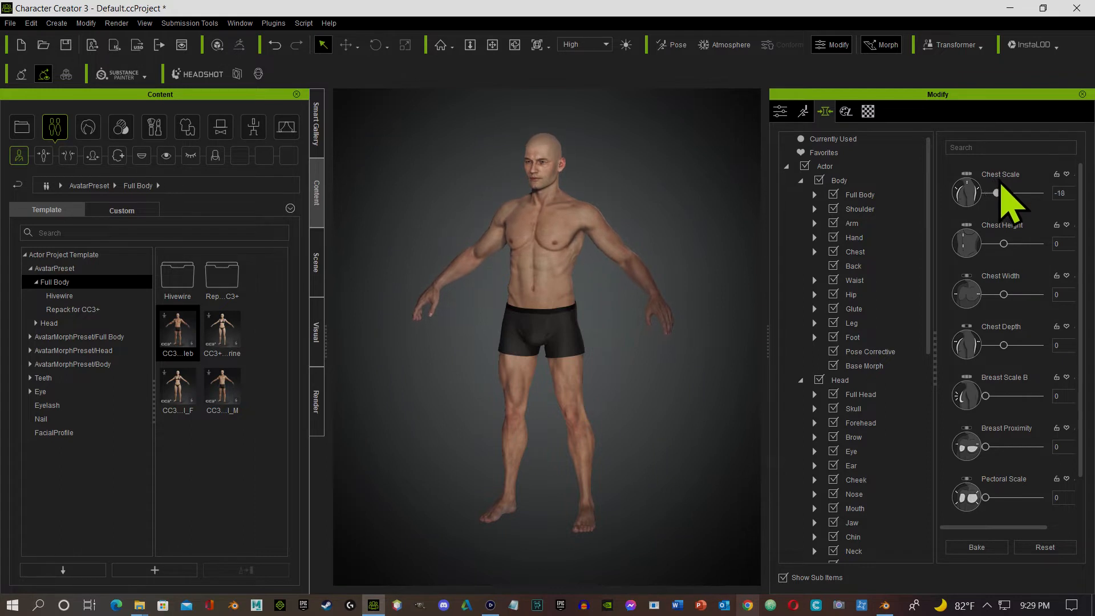
{"action": "left_click_drag", "start_coordinate": [1004, 243], "coordinate": [1026, 244]}
{"action": "left_click_drag", "start_coordinate": [1004, 294], "coordinate": [1010, 297]}
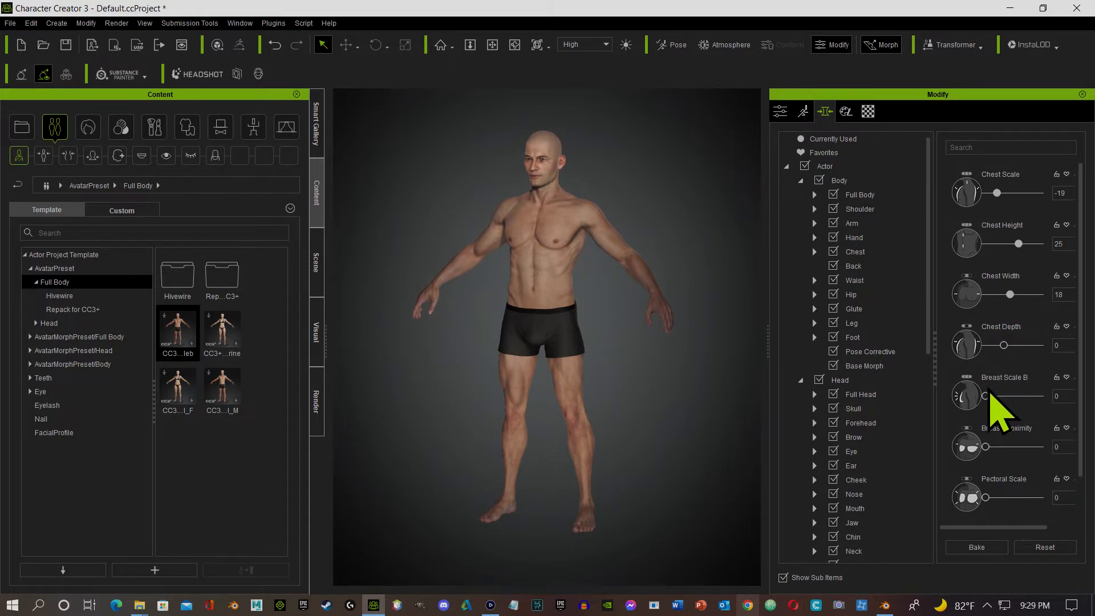
Step: Set Breast Scale B to 26, Breast Proximity to 41 and Pectoral Scale to 68
{"action": "mouse_move", "coordinate": [988, 393]}
{"action": "left_mouse_down"}
{"action": "mouse_move", "coordinate": [1053, 393]}
{"action": "mouse_move", "coordinate": [1004, 406]}
{"action": "left_mouse_up"}
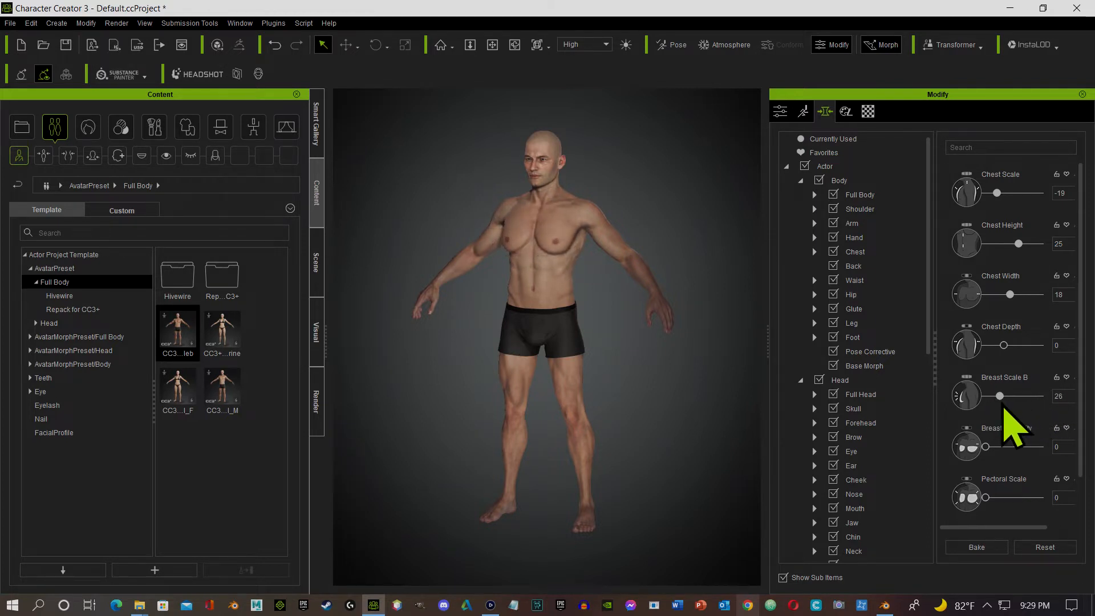
{"action": "left_click_drag", "start_coordinate": [992, 453], "coordinate": [1019, 455]}
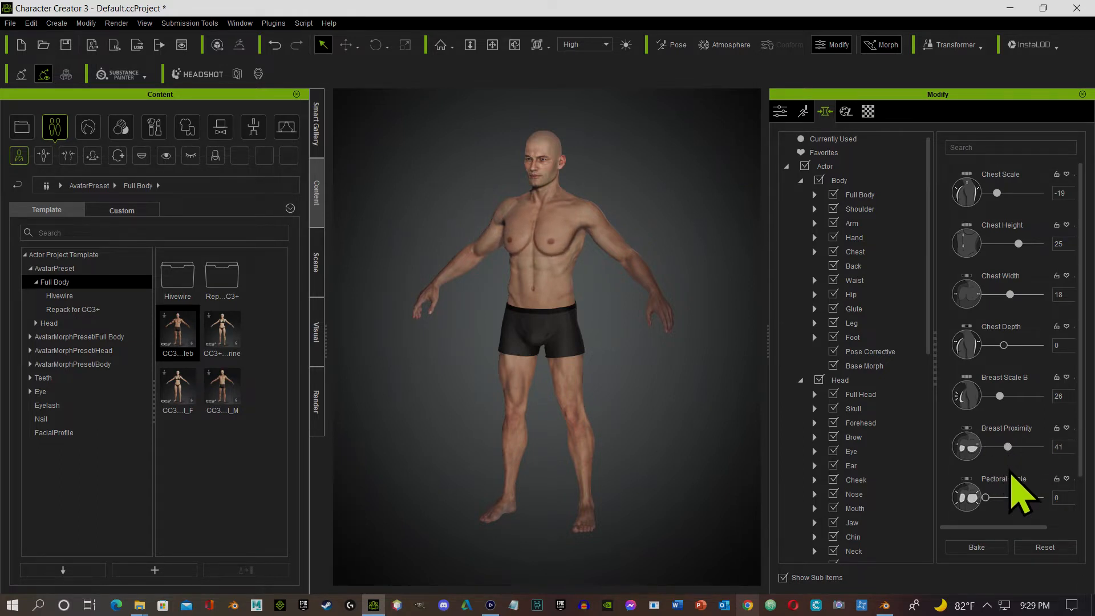
{"action": "left_click_drag", "start_coordinate": [986, 497], "coordinate": [1021, 497]}
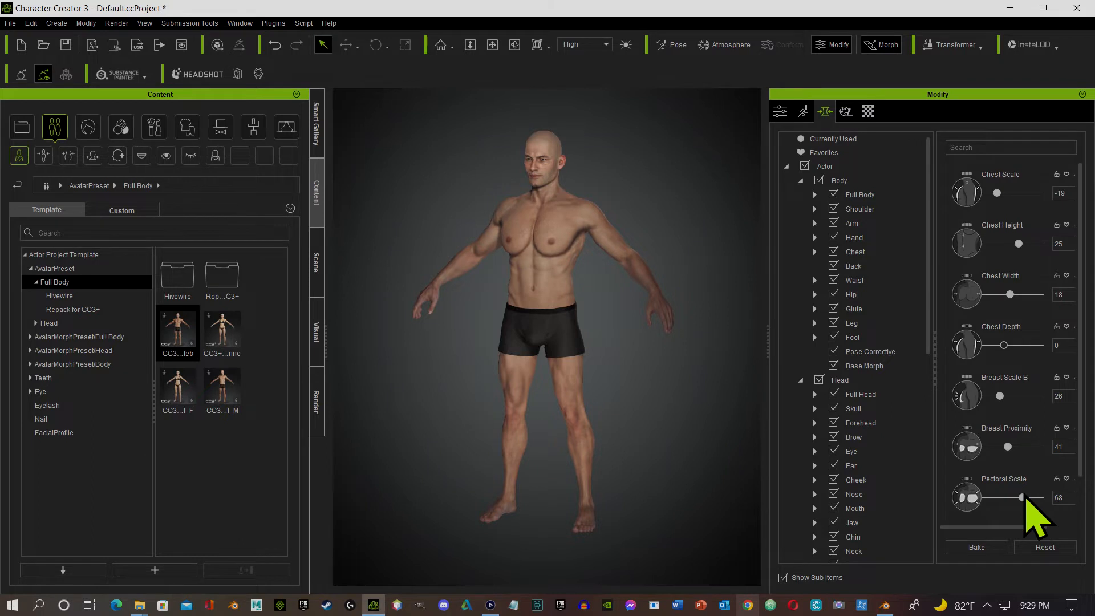
Step: Focus on the face and set the cheek morphs to Cheek Bone Height -53 and Cheek Bone Scale 55
{"action": "left_click", "coordinate": [899, 480]}
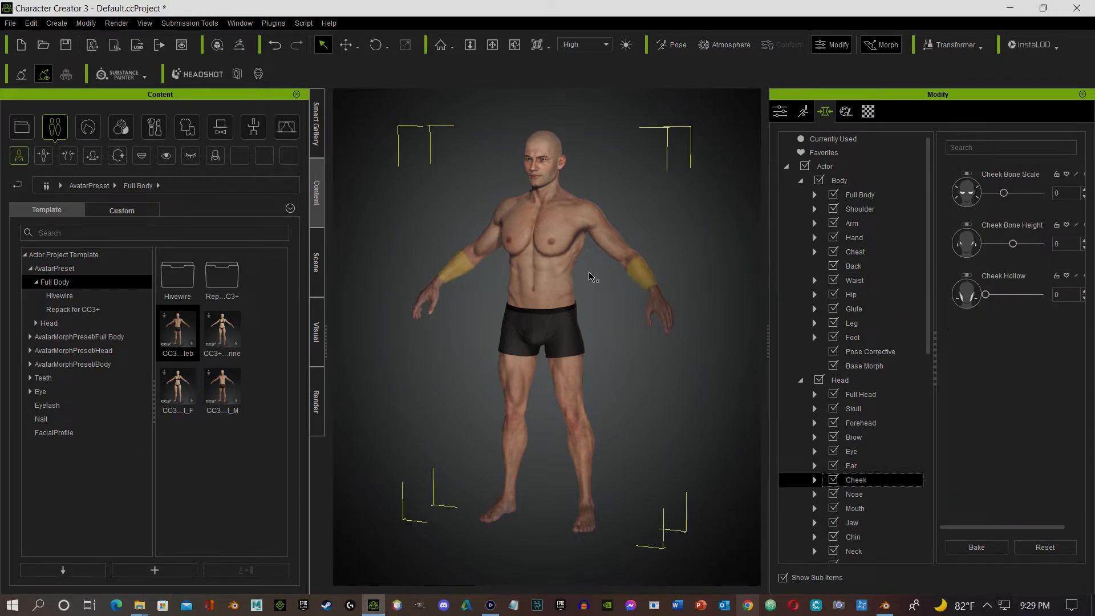
{"action": "key", "text": "j"}
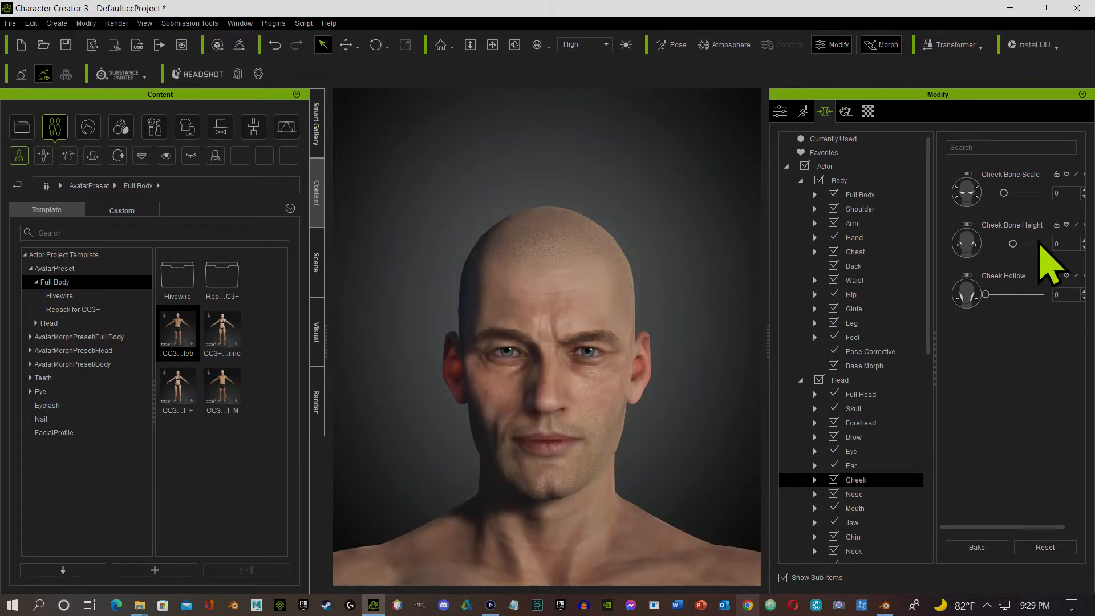
{"action": "mouse_move", "coordinate": [1014, 244]}
{"action": "left_mouse_down"}
{"action": "mouse_move", "coordinate": [1029, 244]}
{"action": "mouse_move", "coordinate": [986, 244]}
{"action": "mouse_move", "coordinate": [997, 244]}
{"action": "left_mouse_up"}
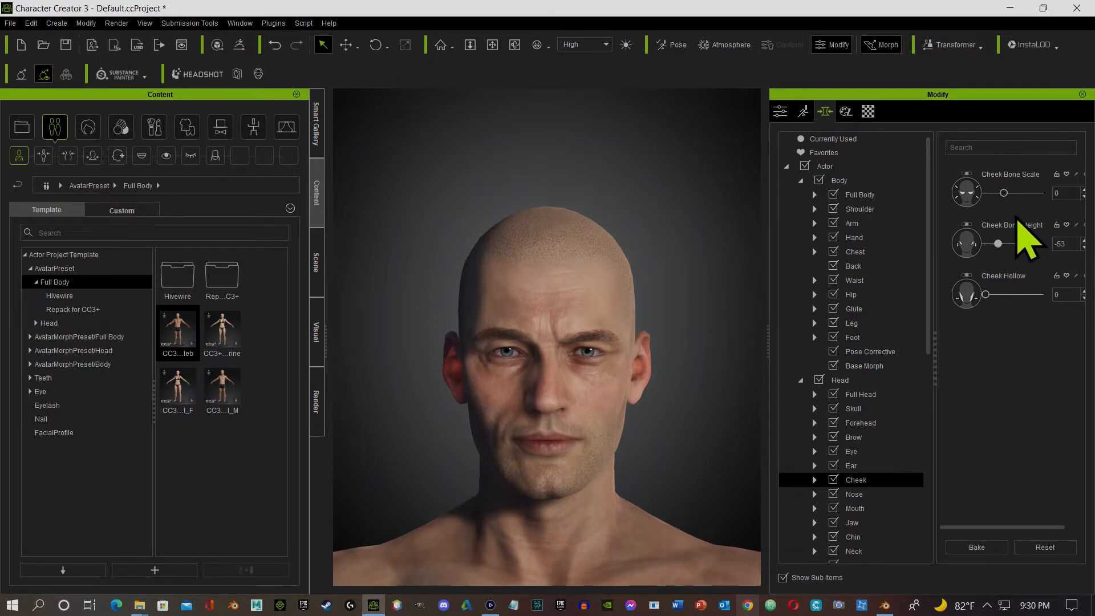
{"action": "left_click_drag", "start_coordinate": [1009, 194], "coordinate": [1024, 193]}
{"action": "mouse_move", "coordinate": [985, 294]}
{"action": "left_mouse_down"}
{"action": "mouse_move", "coordinate": [998, 295]}
{"action": "mouse_move", "coordinate": [989, 295]}
{"action": "left_mouse_up"}
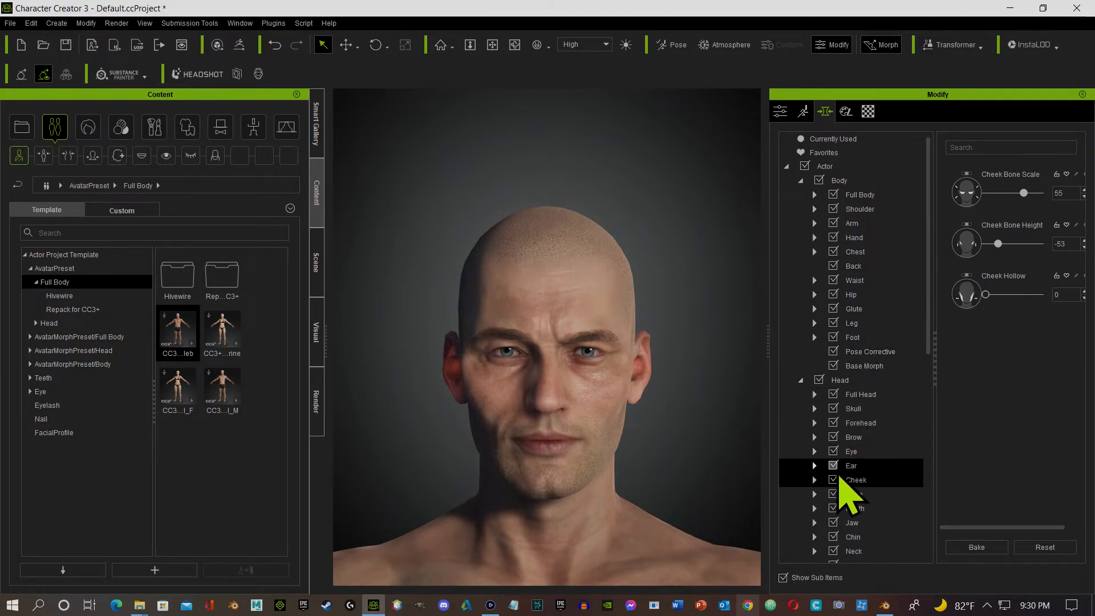
Step: Morph the avatar's ears with Ear Height 100, Ear Scale Height 46 and Ear Scale 31
{"action": "left_click", "coordinate": [847, 467]}
{"action": "left_click_drag", "start_coordinate": [1013, 294], "coordinate": [1042, 311]}
{"action": "left_click_drag", "start_coordinate": [1014, 244], "coordinate": [1027, 245]}
{"action": "left_click_drag", "start_coordinate": [1012, 194], "coordinate": [1021, 205]}
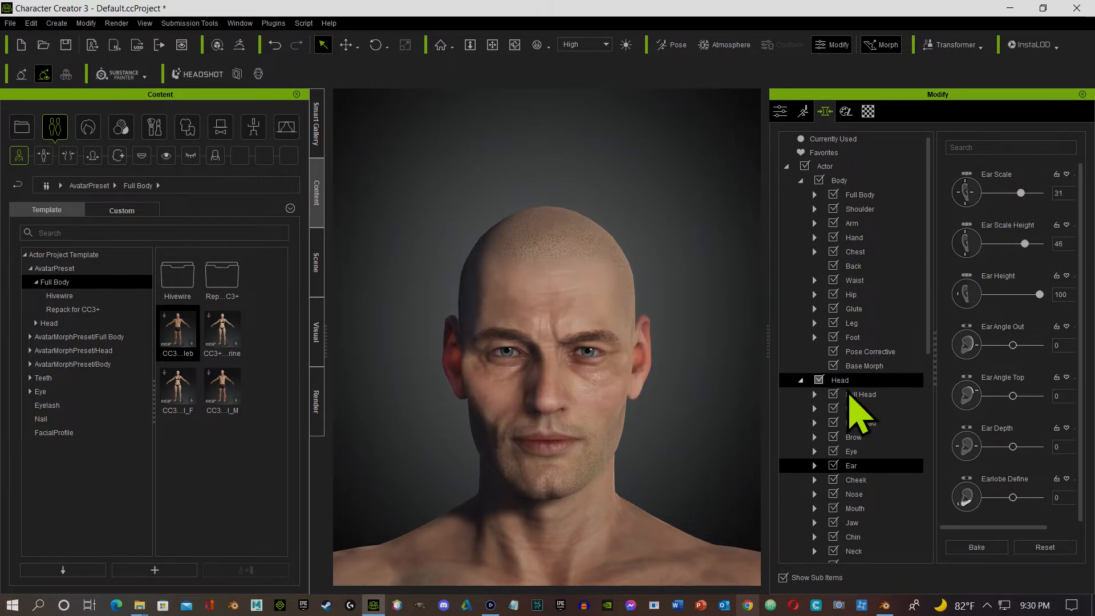
Step: Blend the CC3+_Katherine_Head morph into the avatar's head at 42
{"action": "left_click", "coordinate": [854, 409]}
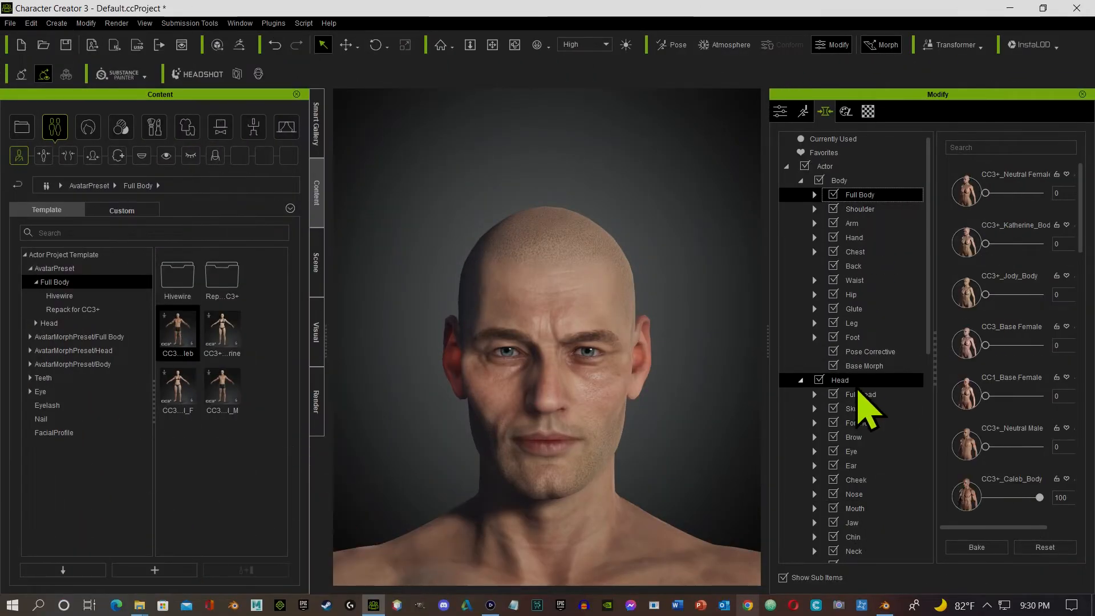
{"action": "left_click", "coordinate": [856, 384]}
{"action": "left_click_drag", "start_coordinate": [986, 244], "coordinate": [1009, 245]}
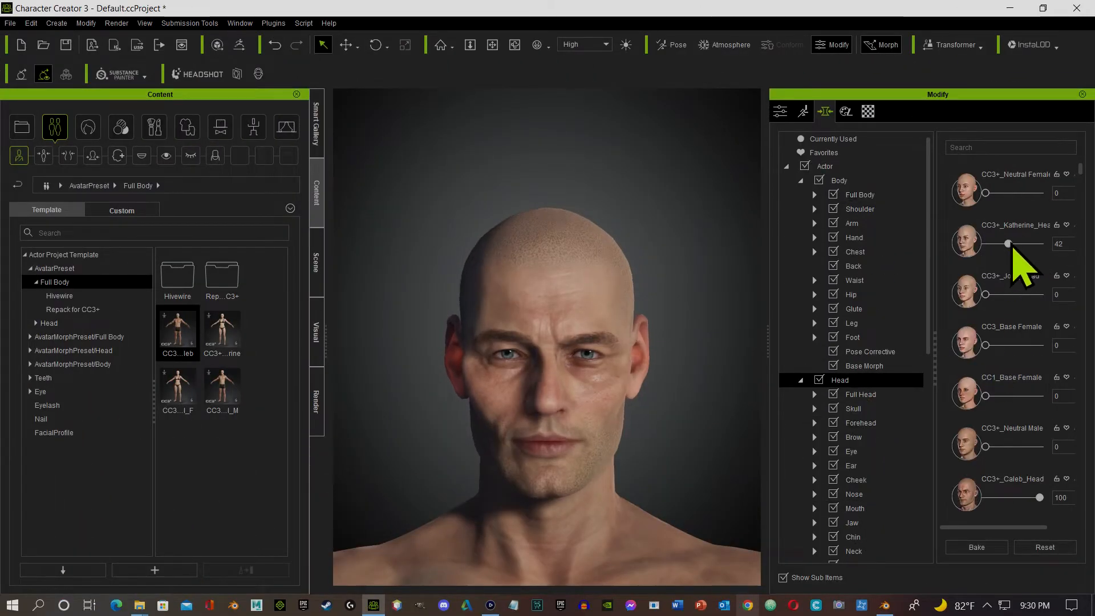
Step: Lower one of the skull morphs slightly and set the Forehead Curve to -27
{"action": "scroll", "coordinate": [989, 440], "scroll_direction": "down", "scroll_amount": 3}
{"action": "left_click", "coordinate": [867, 397]}
{"action": "left_click", "coordinate": [869, 411]}
{"action": "left_click_drag", "start_coordinate": [1026, 345], "coordinate": [1015, 346]}
{"action": "left_click", "coordinate": [878, 423]}
{"action": "left_click_drag", "start_coordinate": [1015, 245], "coordinate": [1005, 246]}
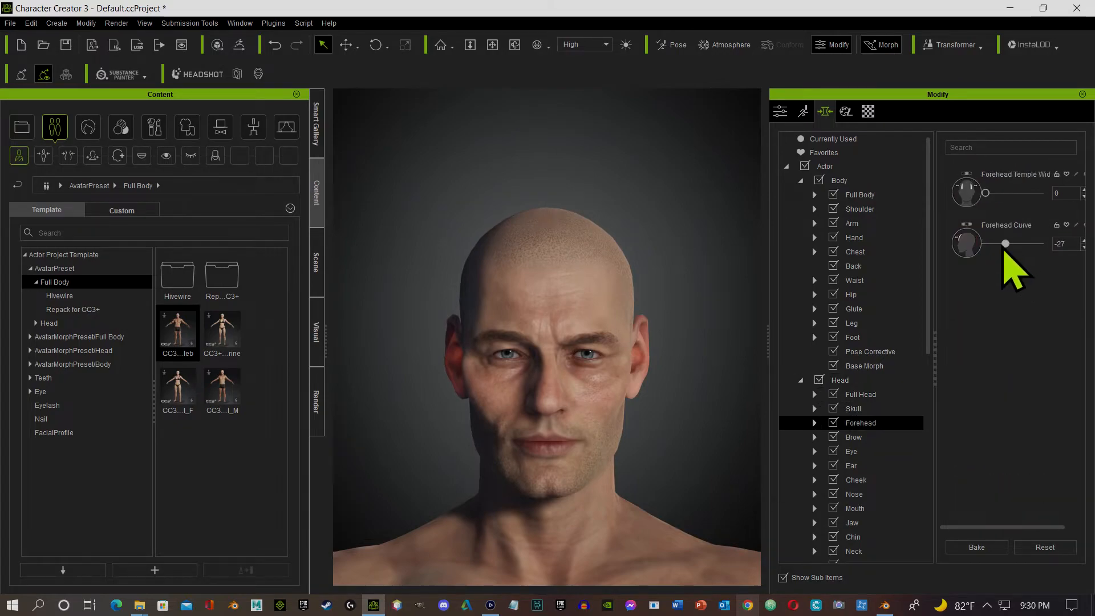
Step: Reshape the arms directly on the avatar to Upper Arm Length -13, Upper Arm Scale 32, Forearm Length -60 and Forearm Scale 1
{"action": "left_click", "coordinate": [853, 494]}
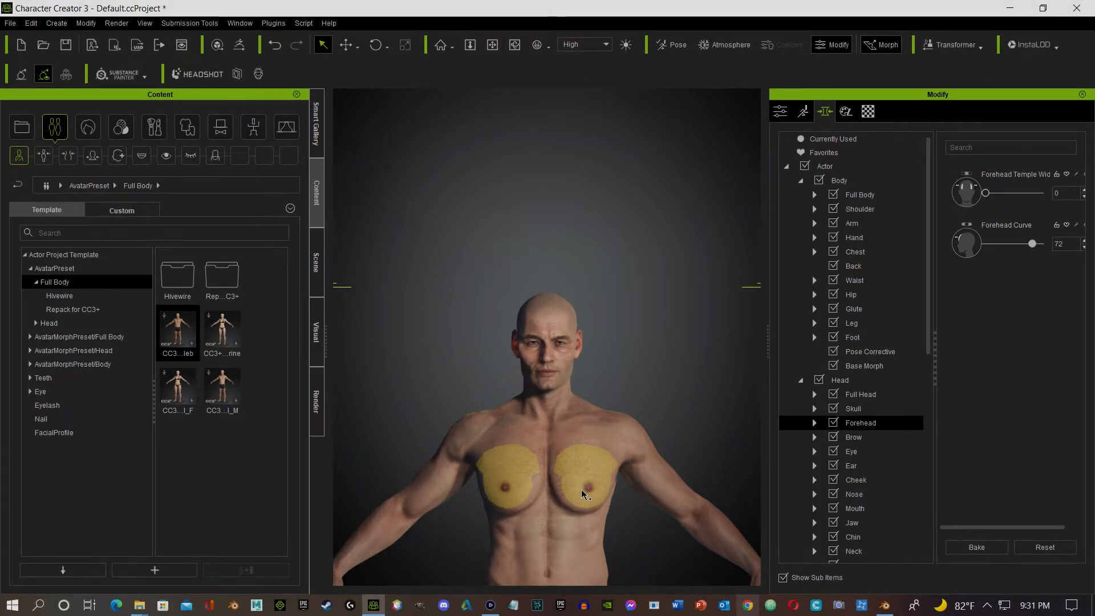
{"action": "scroll", "coordinate": [580, 490], "scroll_direction": "down", "scroll_amount": 3}
{"action": "left_click", "coordinate": [692, 485]}
{"action": "left_click_drag", "start_coordinate": [678, 498], "coordinate": [640, 396]}
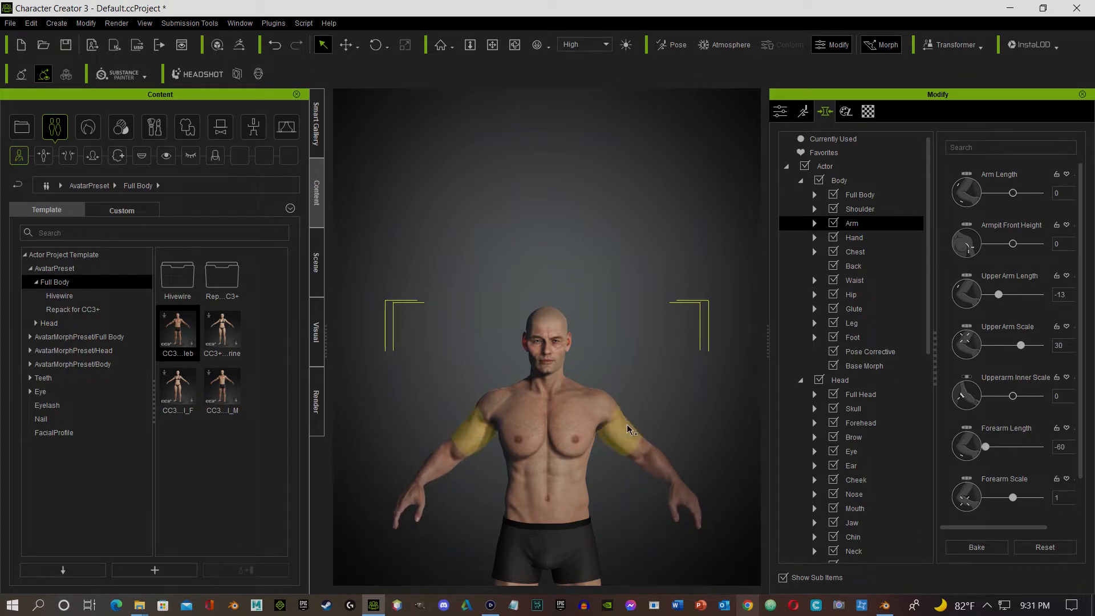
{"action": "left_click_drag", "start_coordinate": [622, 447], "coordinate": [624, 448]}
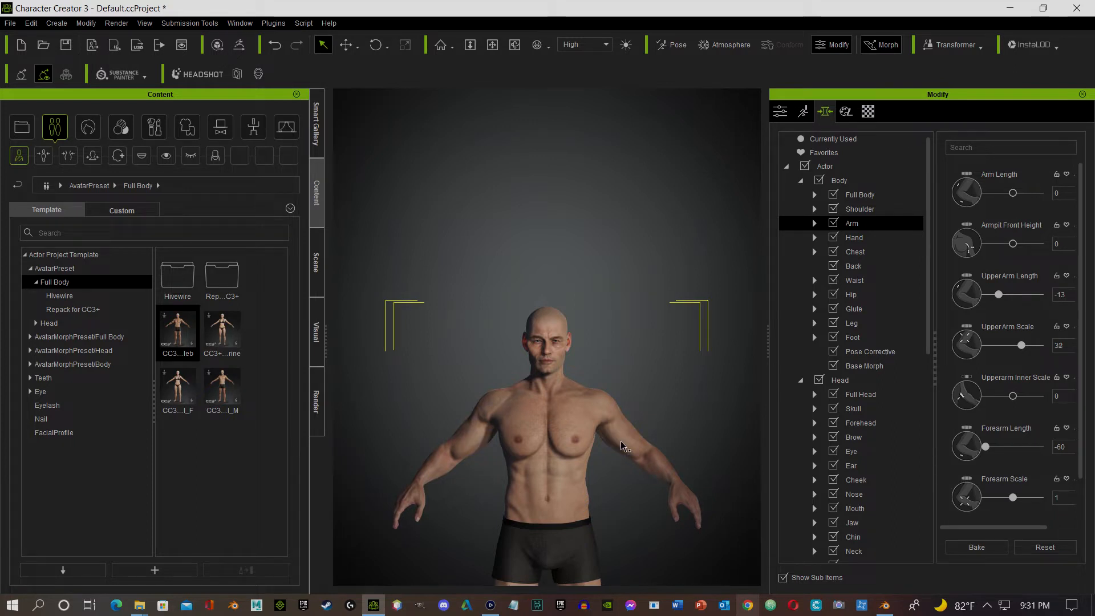
Step: Reshape the upper arms directly on the avatar to Upper Arm Length 1 and Upper Arm Scale 88
{"action": "left_click_drag", "start_coordinate": [651, 388], "coordinate": [648, 405]}
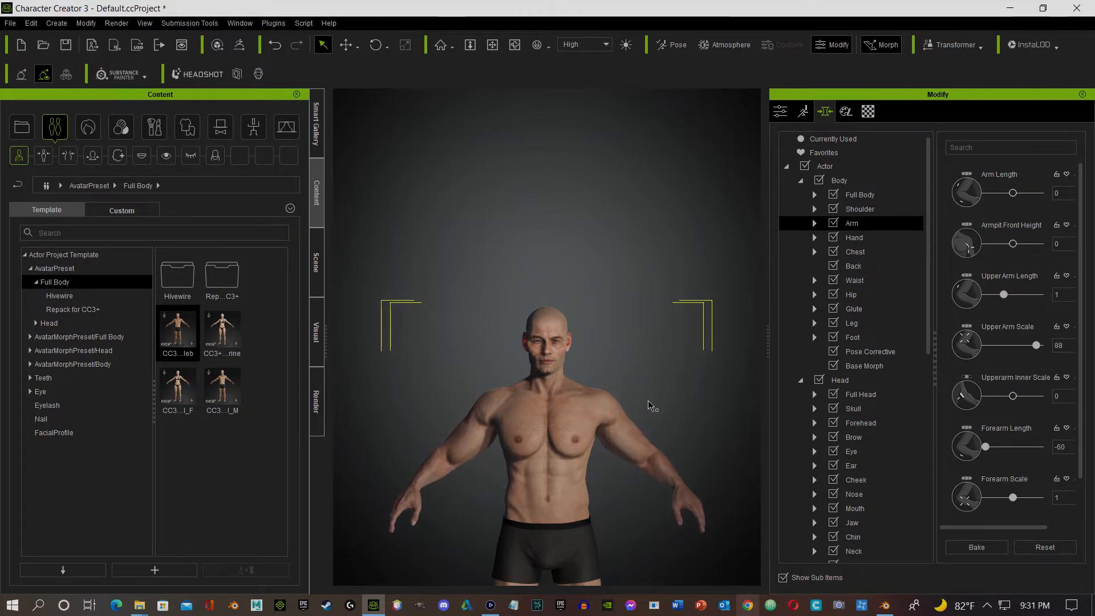
{"action": "left_click_drag", "start_coordinate": [665, 481], "coordinate": [612, 506]}
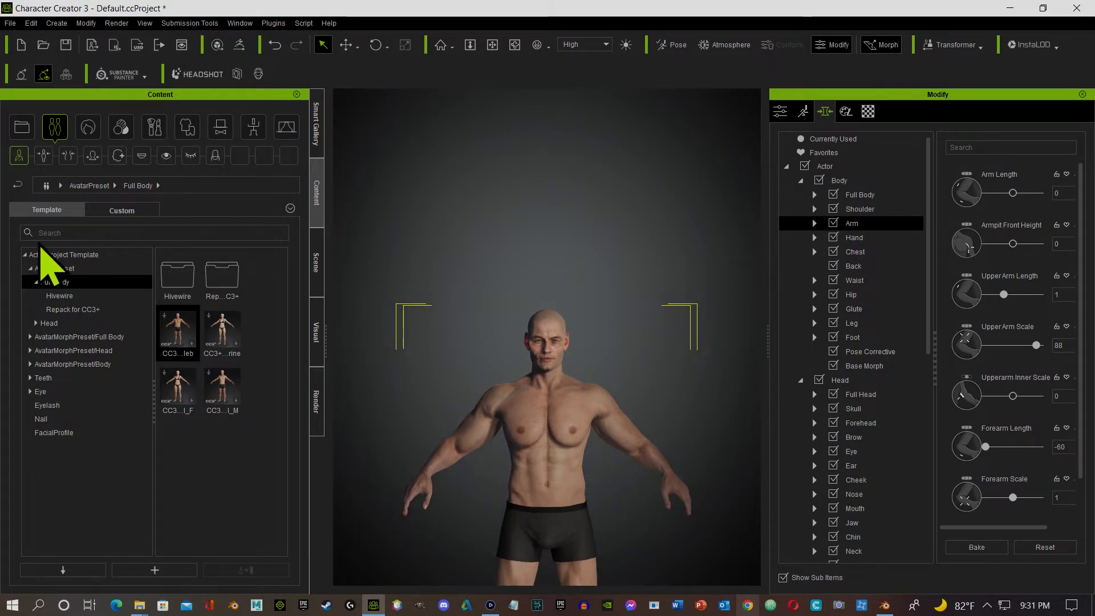
Step: Apply the Country Style hair template to the avatar and inspect the hair and beard up close
{"action": "left_click", "coordinate": [90, 128]}
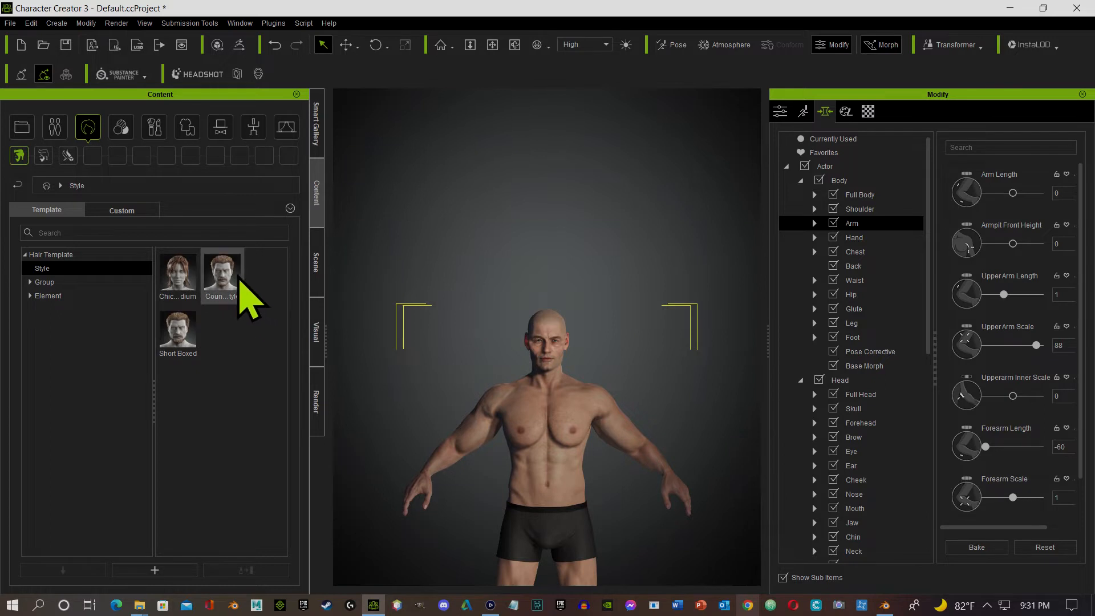
{"action": "mouse_move", "coordinate": [230, 282]}
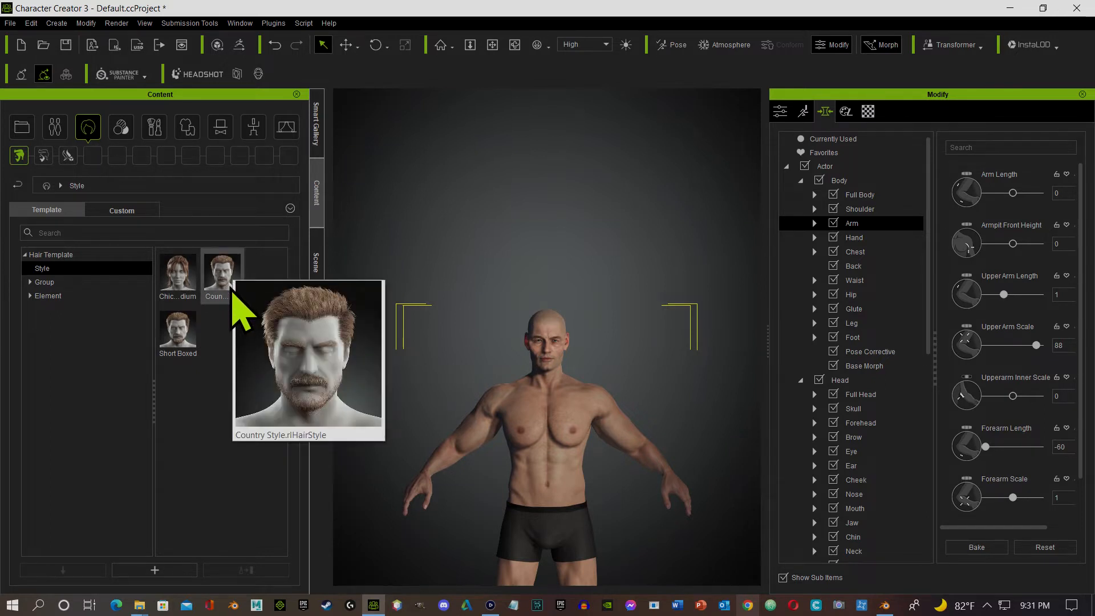
{"action": "left_click_drag", "start_coordinate": [230, 284], "coordinate": [626, 335]}
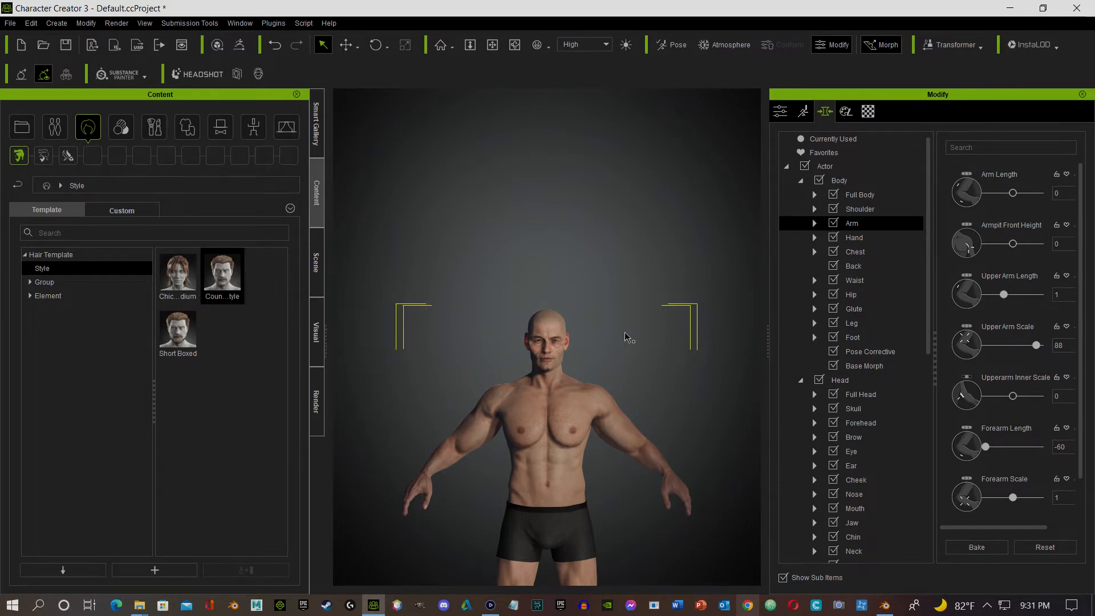
{"action": "double_click", "coordinate": [228, 284]}
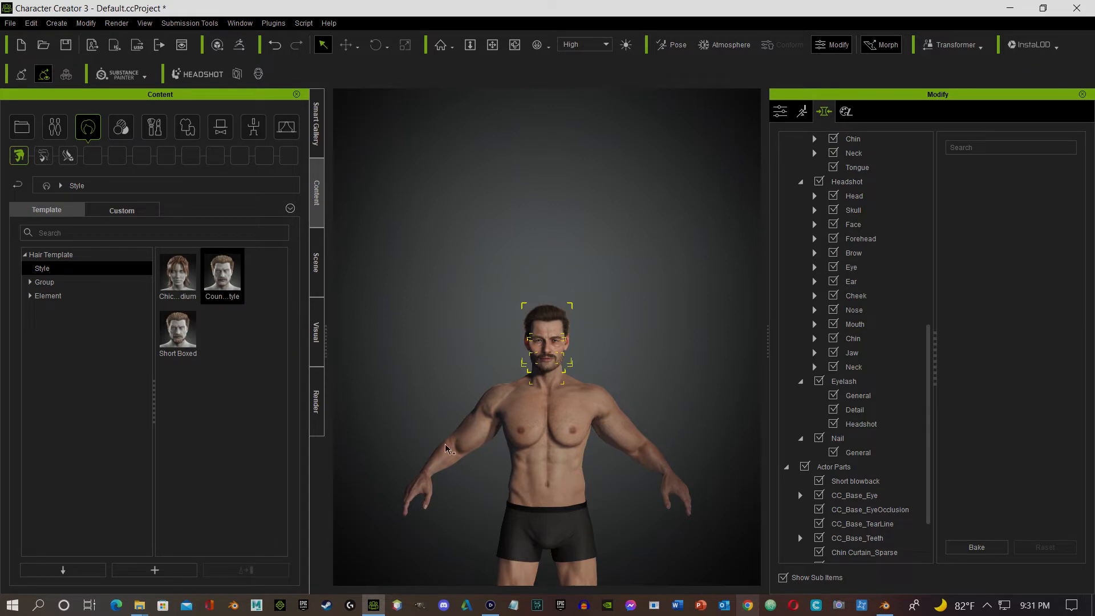
{"action": "scroll", "coordinate": [609, 432], "scroll_direction": "up", "scroll_amount": 5}
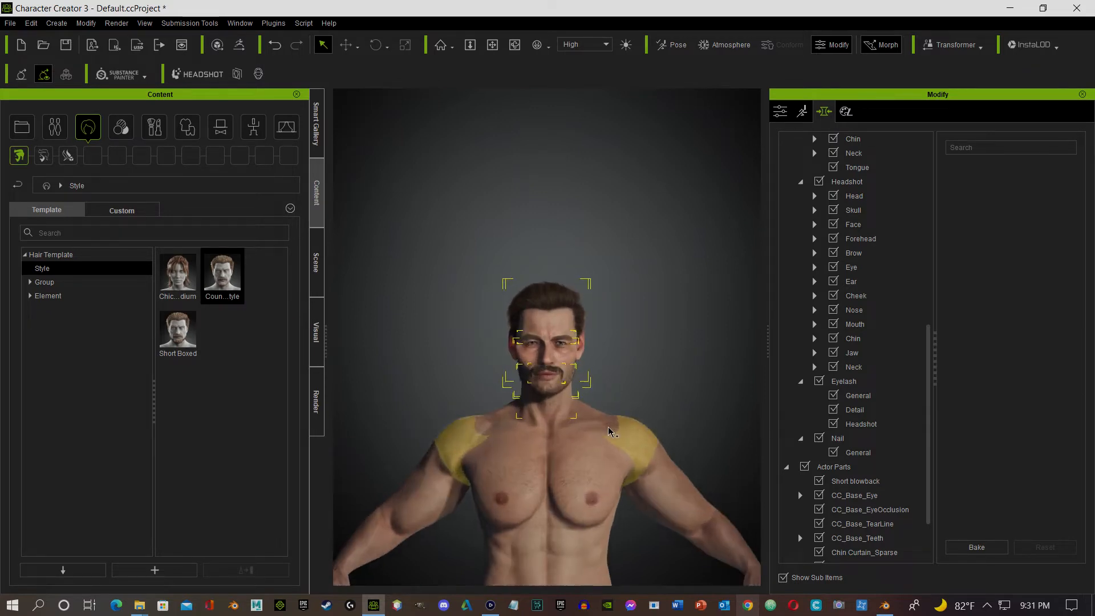
{"action": "scroll", "coordinate": [609, 432], "scroll_direction": "up", "scroll_amount": 3}
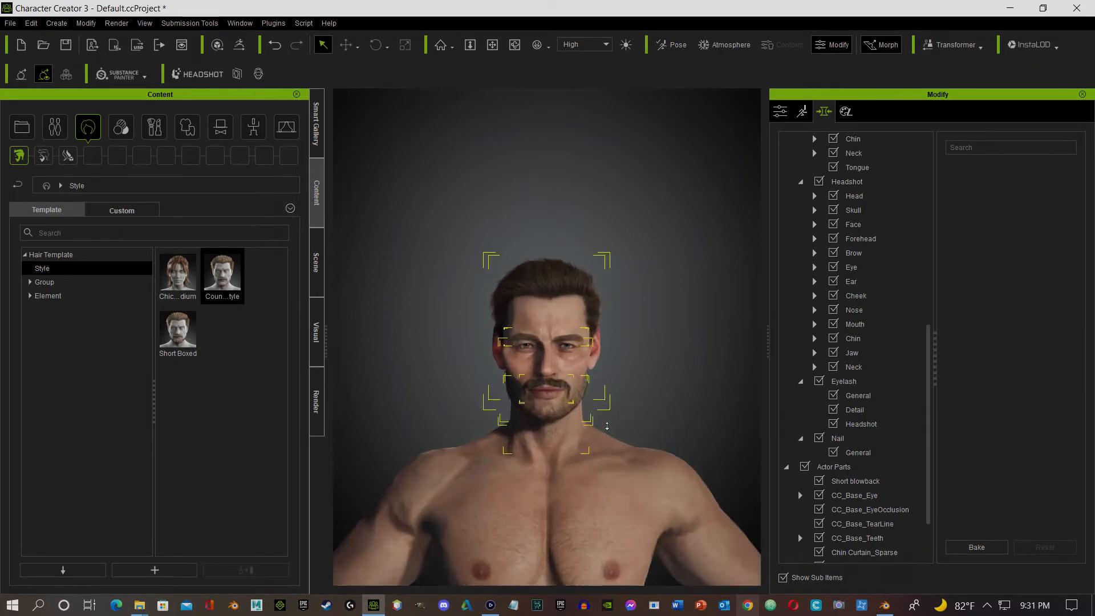
{"action": "scroll", "coordinate": [602, 424], "scroll_direction": "up", "scroll_amount": 4}
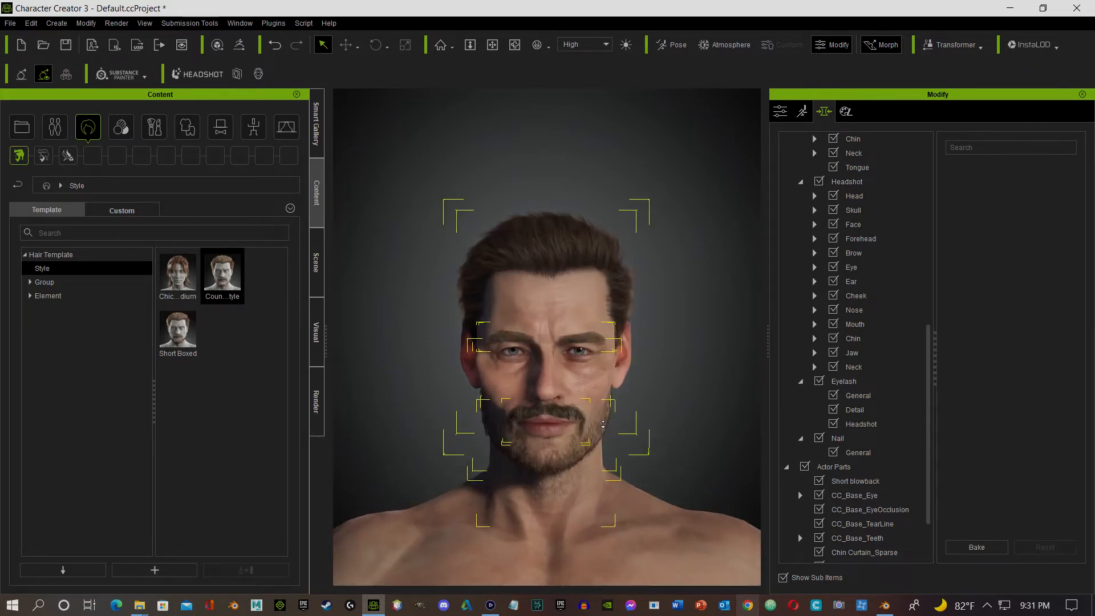
{"action": "scroll", "coordinate": [603, 424], "scroll_direction": "down", "scroll_amount": 8}
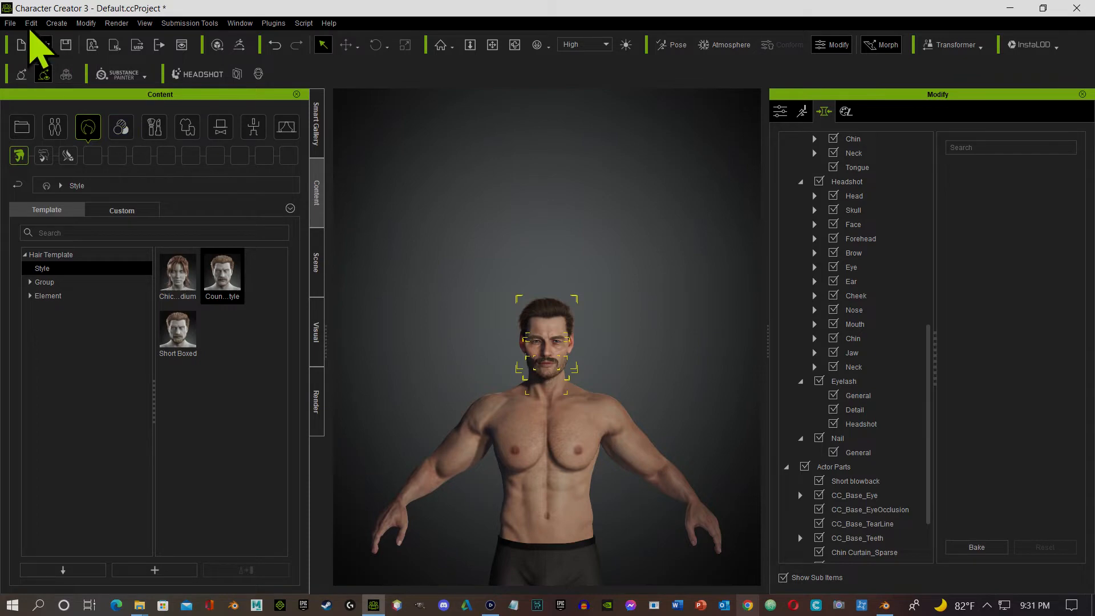
Step: Save the project as Guy in the CC3 folder
{"action": "left_click", "coordinate": [11, 24]}
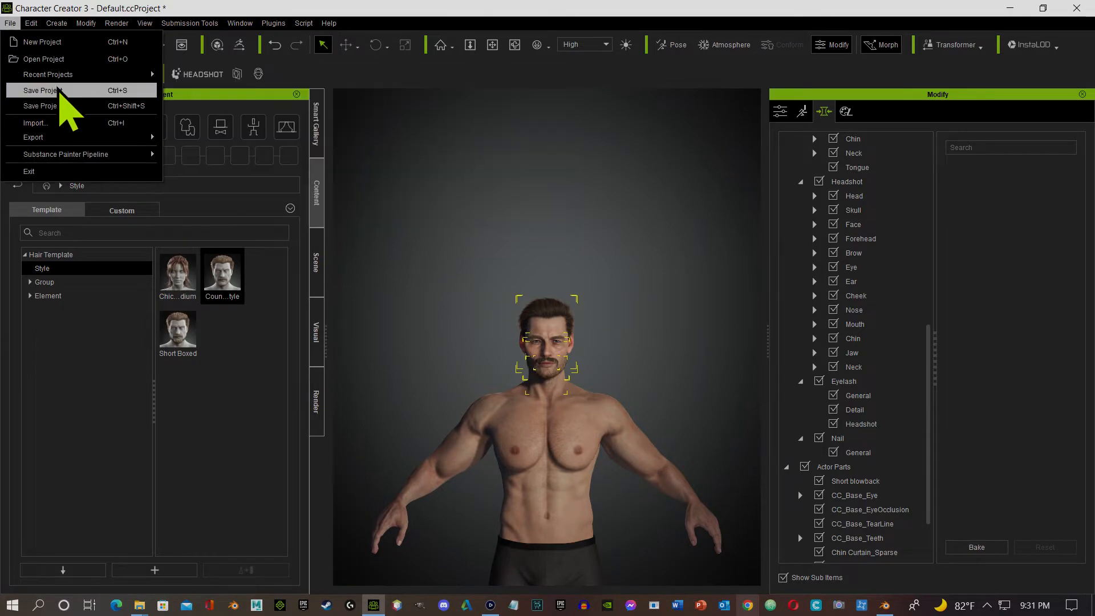
{"action": "left_click", "coordinate": [60, 91]}
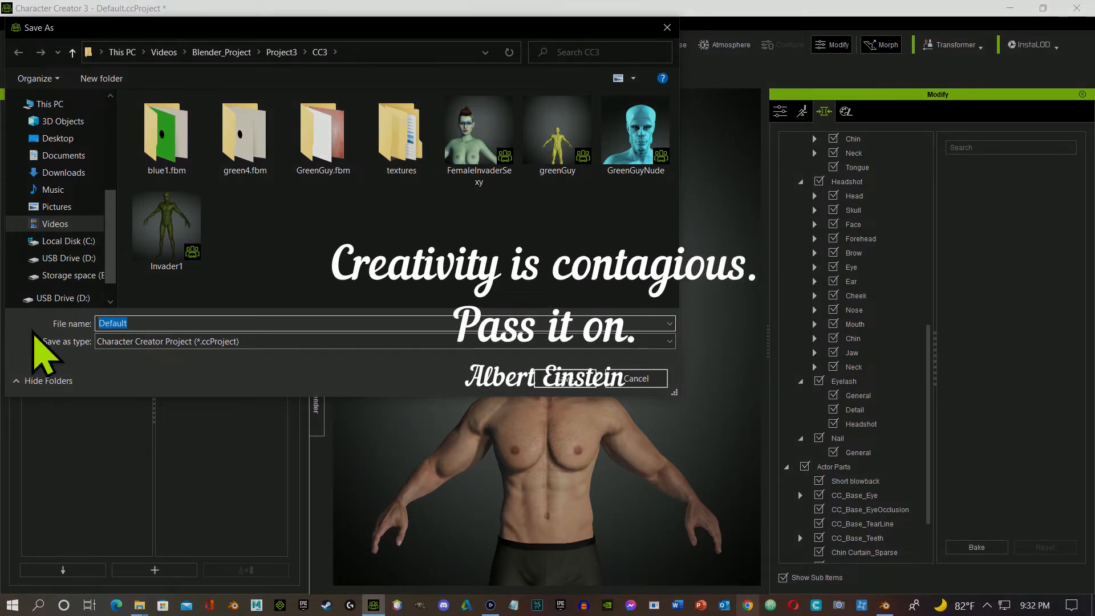
{"action": "type", "text": "Guy"}
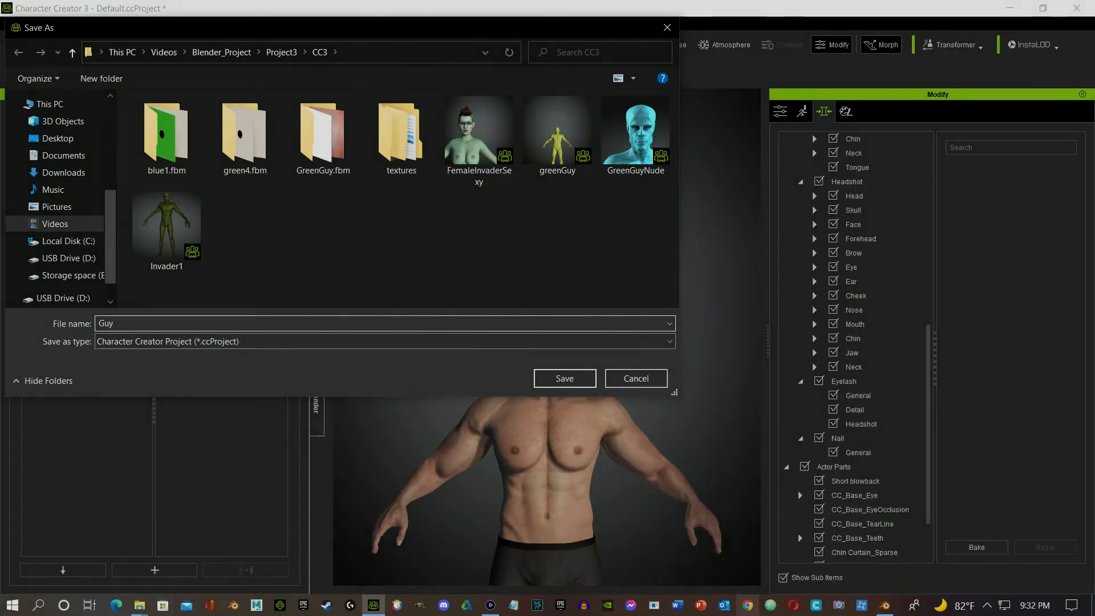
{"action": "key", "text": "Return"}
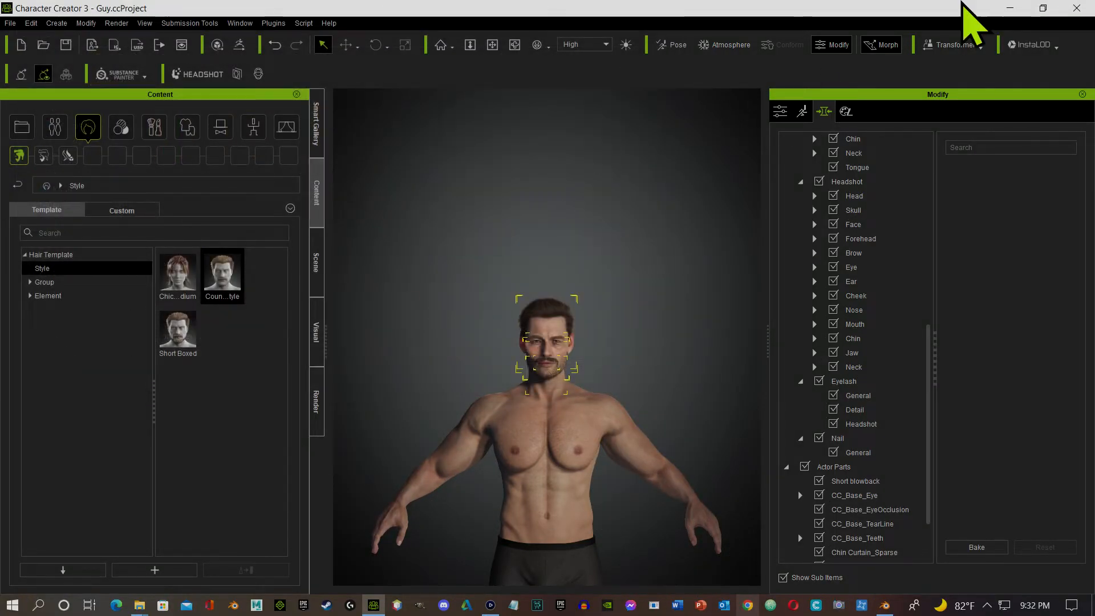
{"action": "left_click_drag", "start_coordinate": [1004, 11], "coordinate": [1094, 206]}
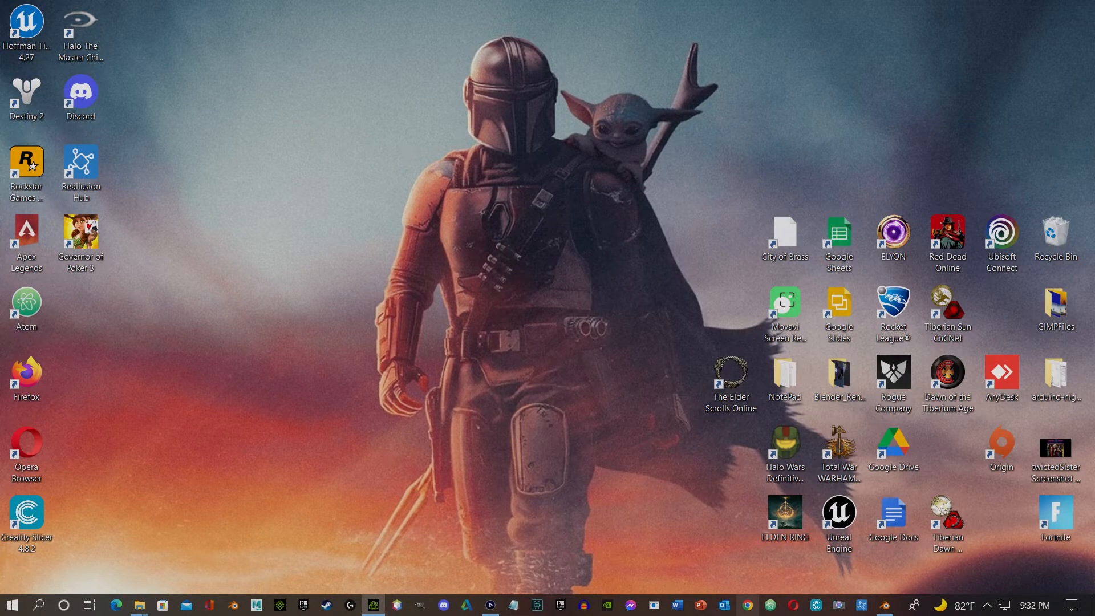
{"action": "left_click_drag", "start_coordinate": [1094, 207], "coordinate": [740, 140]}
{"action": "left_click", "coordinate": [858, 129]}
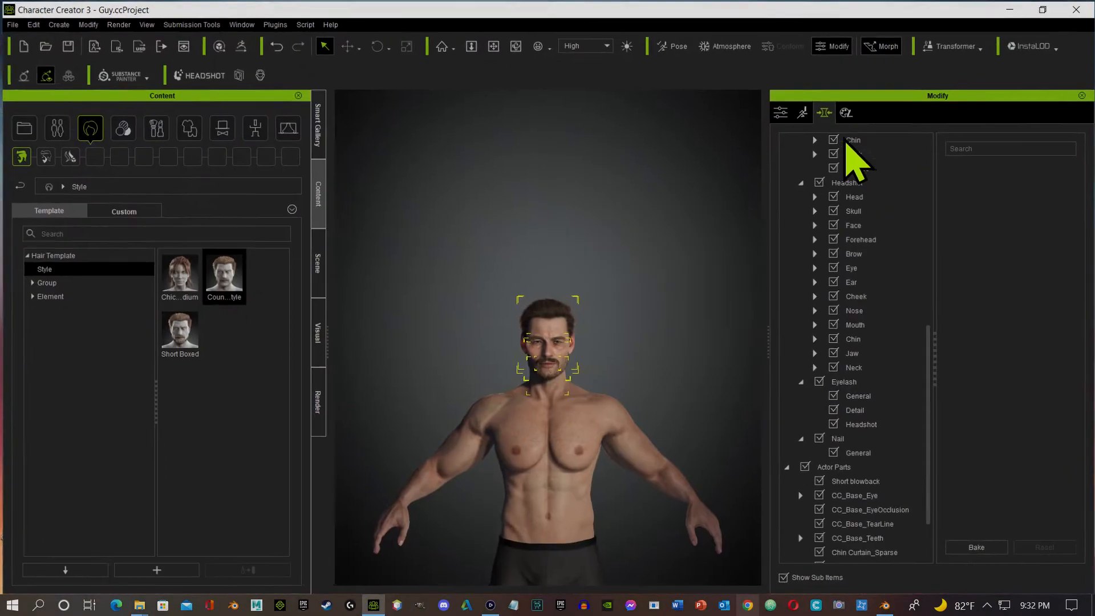
Step: Set up a clothed-character FBX export with the Blender preset, Embed Textures off, Current Pose motion and Delete Hidden Faces on
{"action": "left_click", "coordinate": [10, 23]}
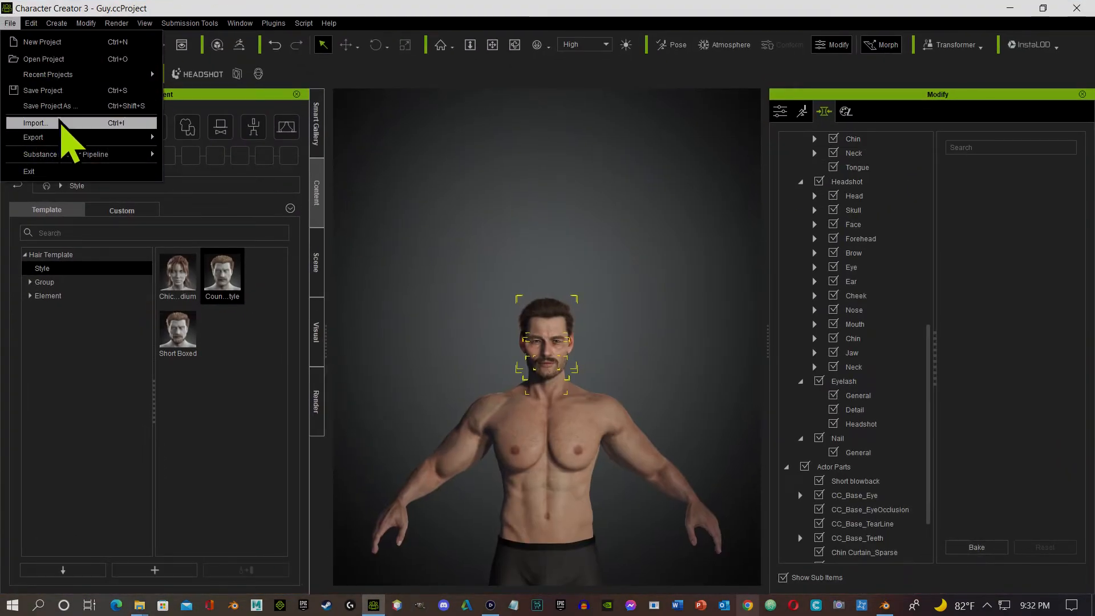
{"action": "mouse_move", "coordinate": [75, 138]}
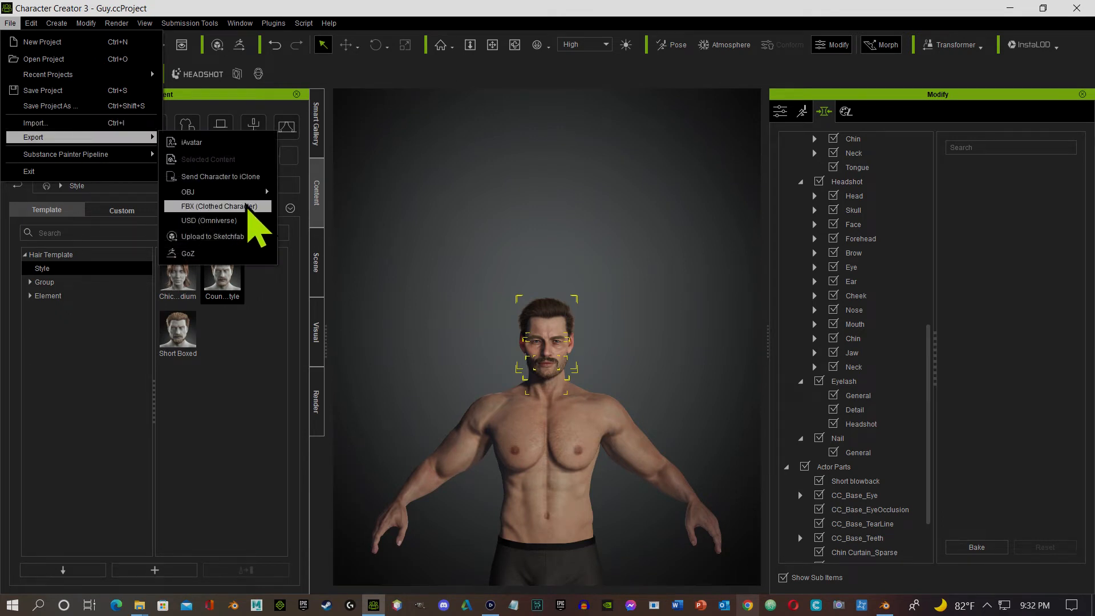
{"action": "left_click", "coordinate": [249, 207]}
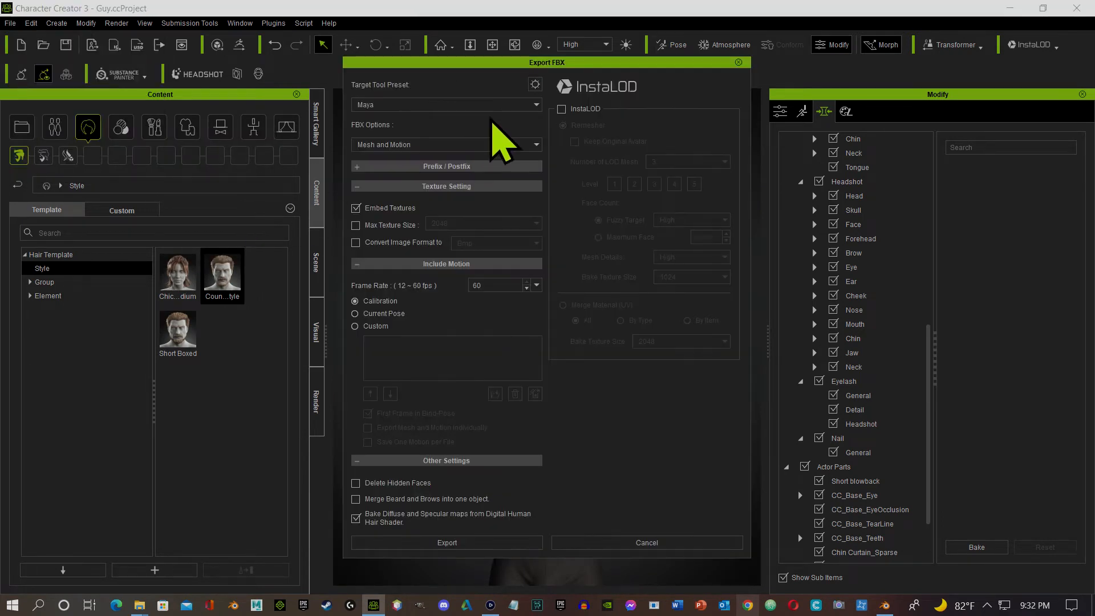
{"action": "left_click", "coordinate": [501, 105]}
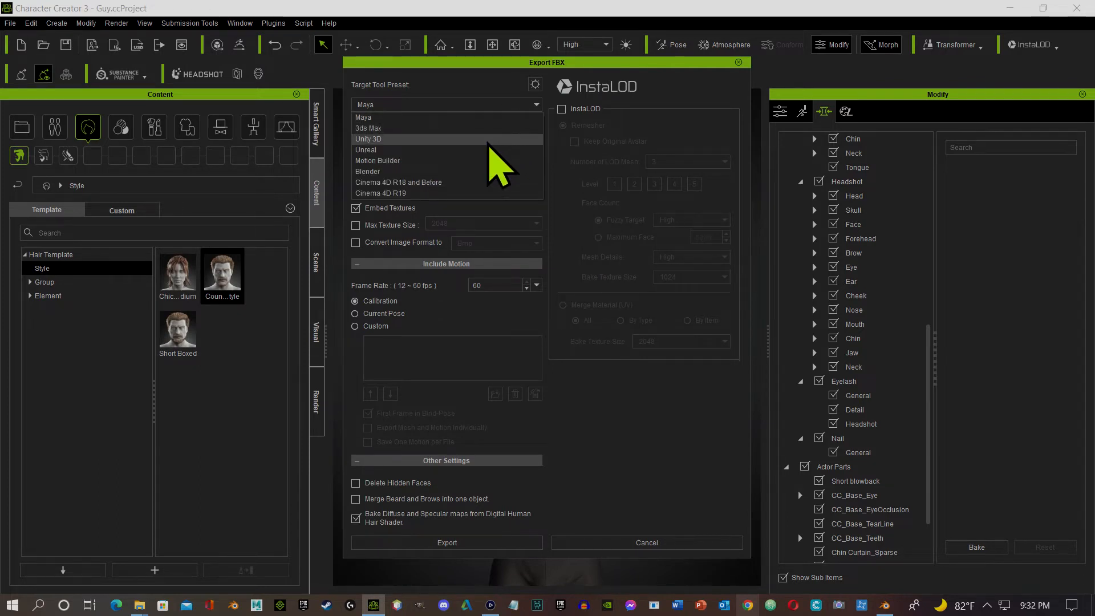
{"action": "left_click", "coordinate": [472, 171]}
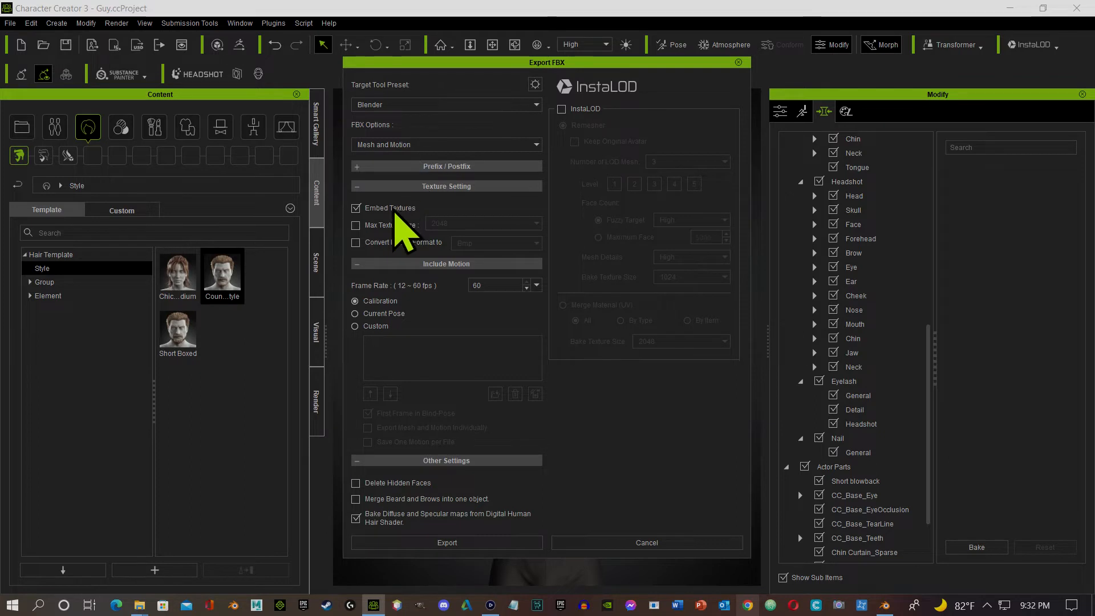
{"action": "left_click", "coordinate": [357, 209]}
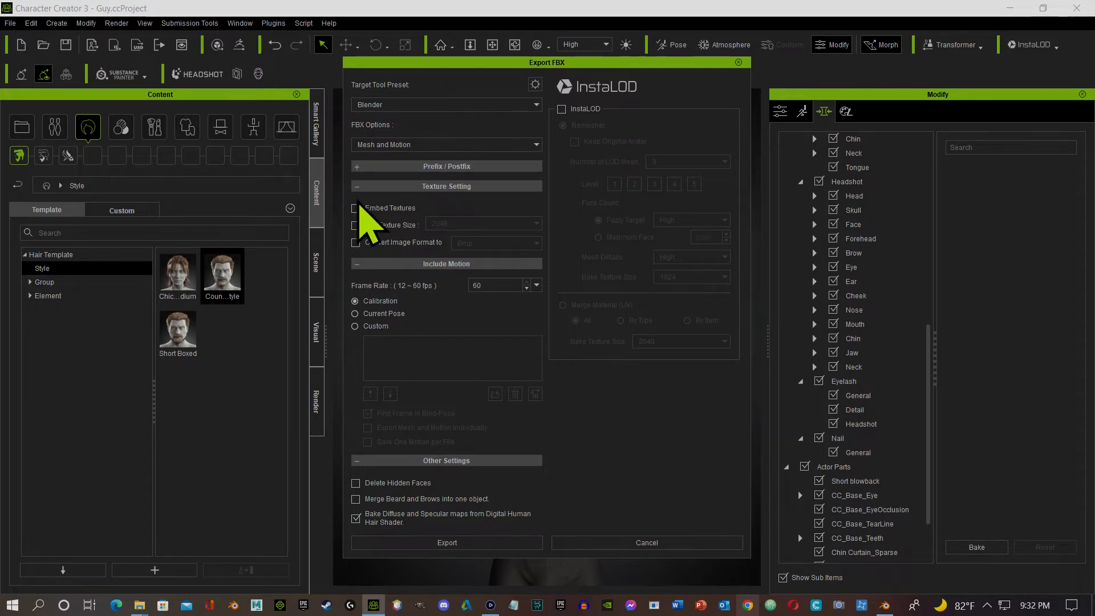
{"action": "left_click", "coordinate": [356, 313]}
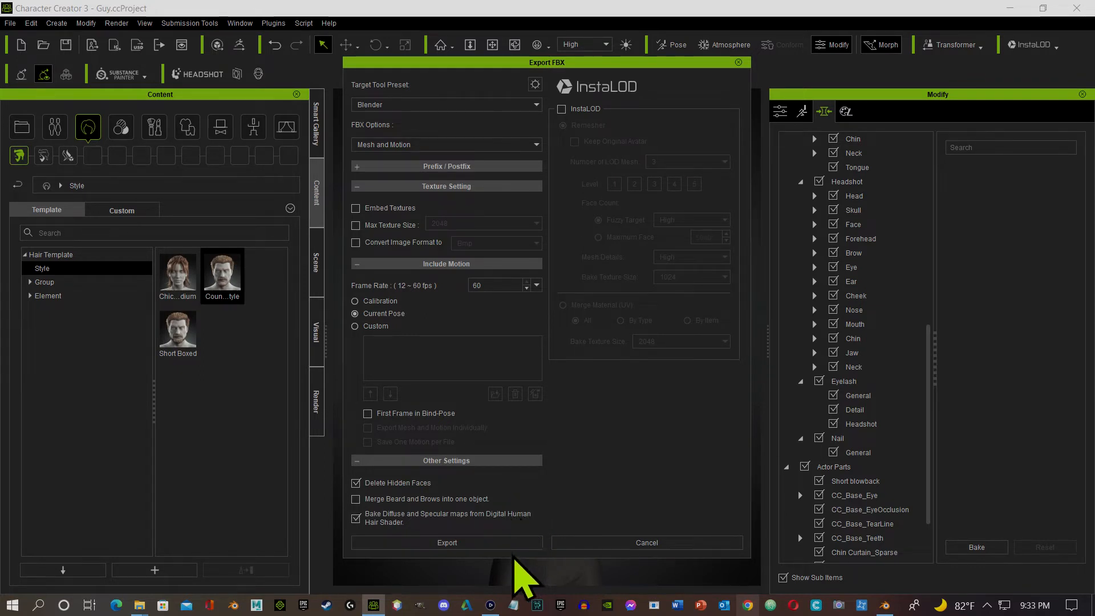
Step: Export the character as an FBX file named guy in the CC3 folder, accepting the re-import notice
{"action": "left_click", "coordinate": [495, 543]}
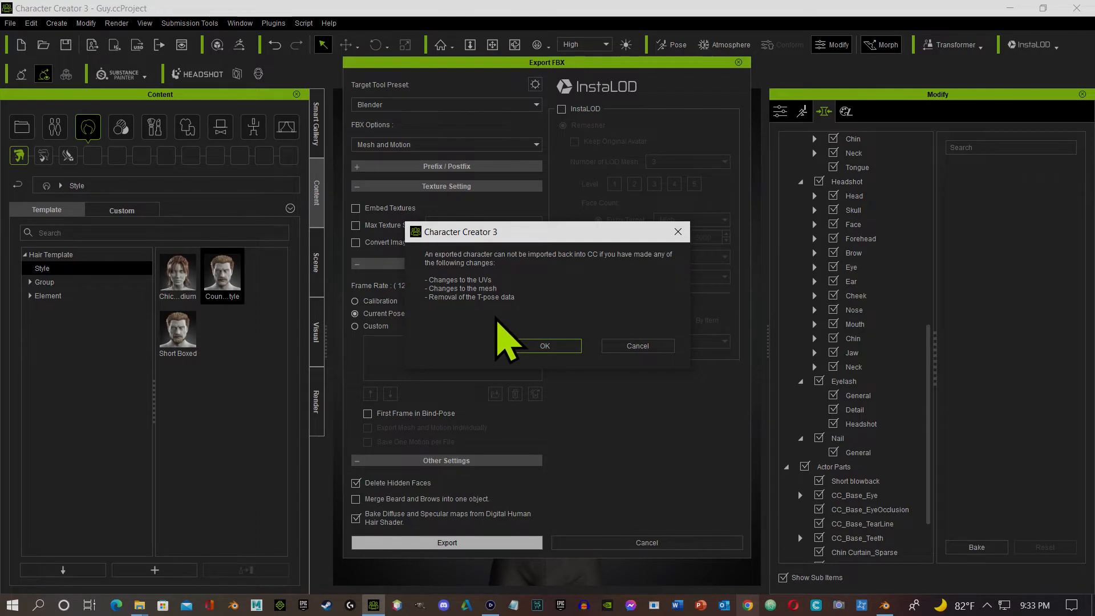
{"action": "left_click", "coordinate": [541, 346]}
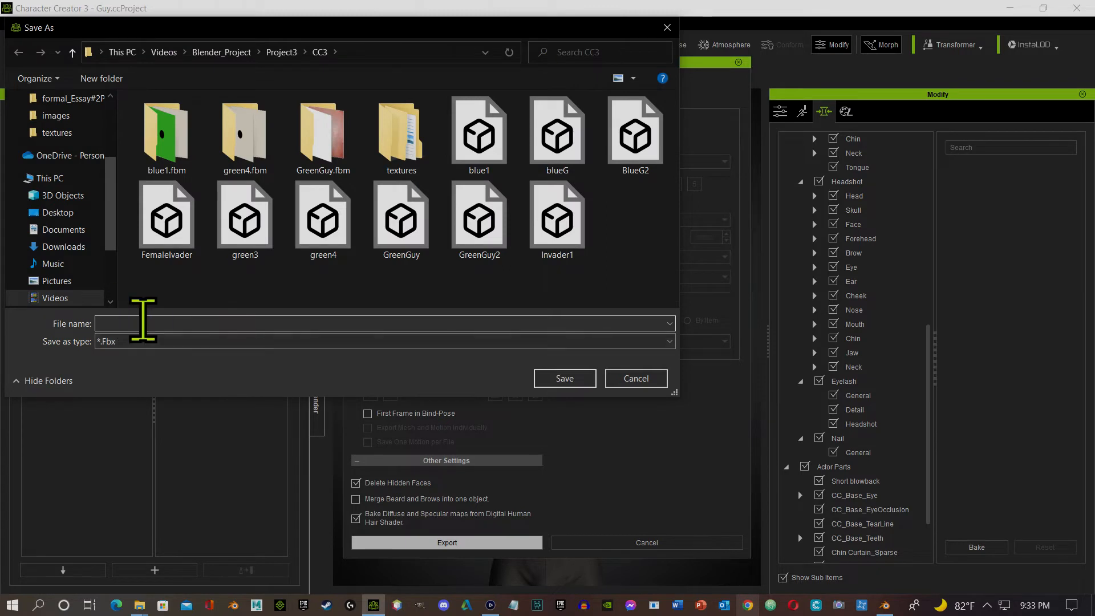
{"action": "type", "text": "guy"}
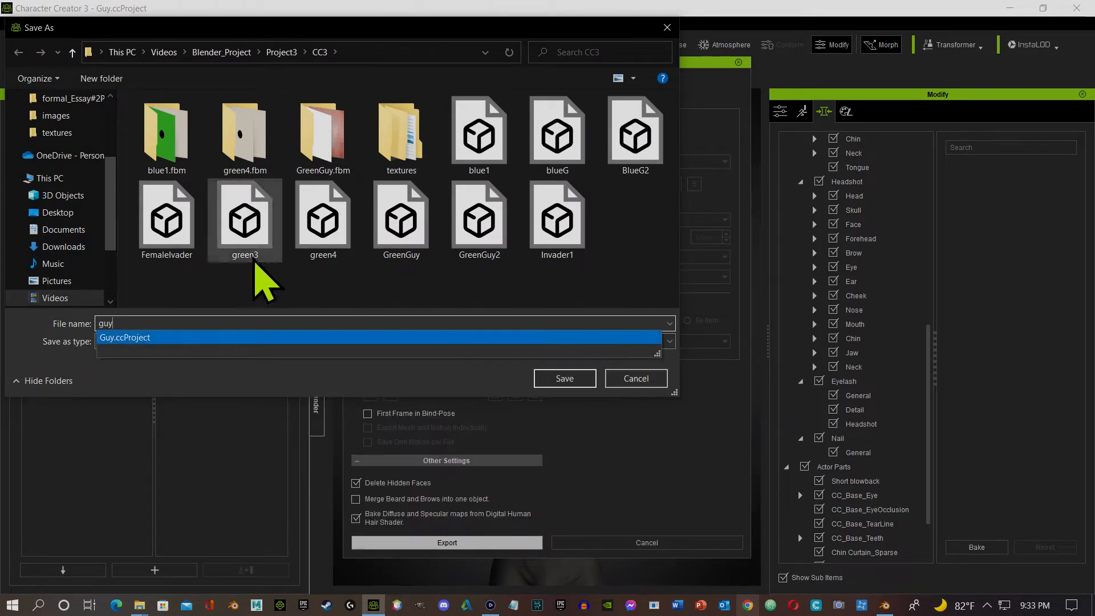
{"action": "left_click", "coordinate": [578, 380]}
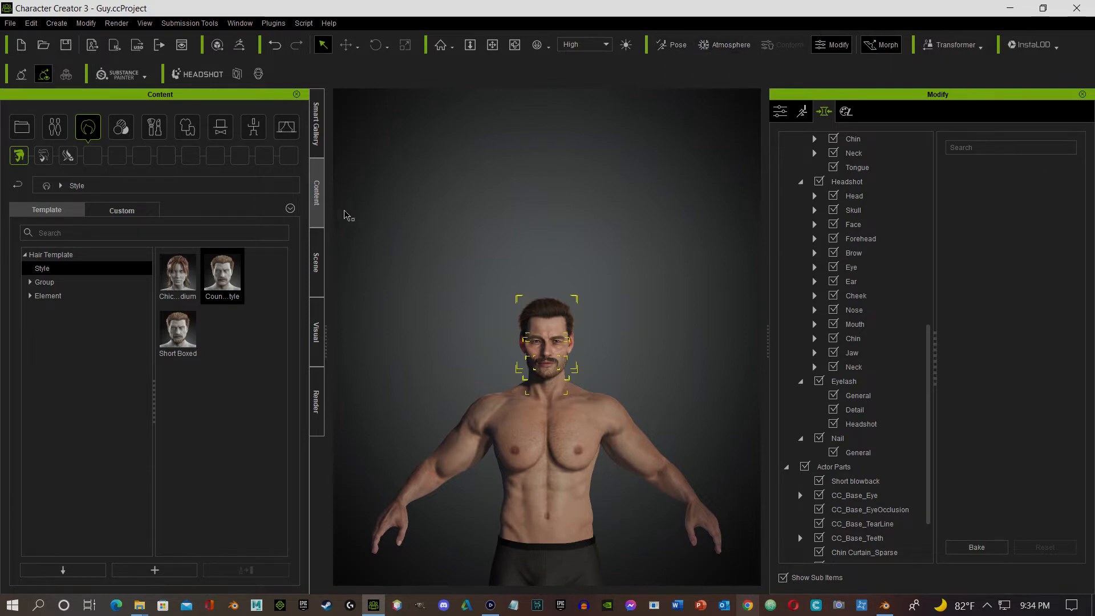
Step: Switch to Blender and start a new General file
{"action": "key", "text": "super+d"}
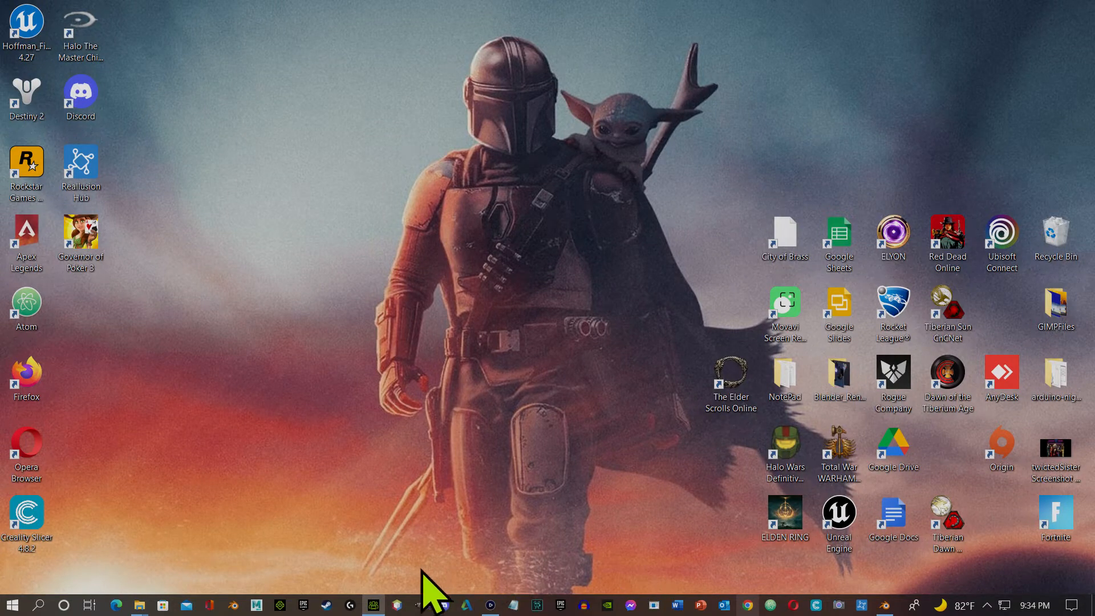
{"action": "left_click", "coordinate": [233, 606]}
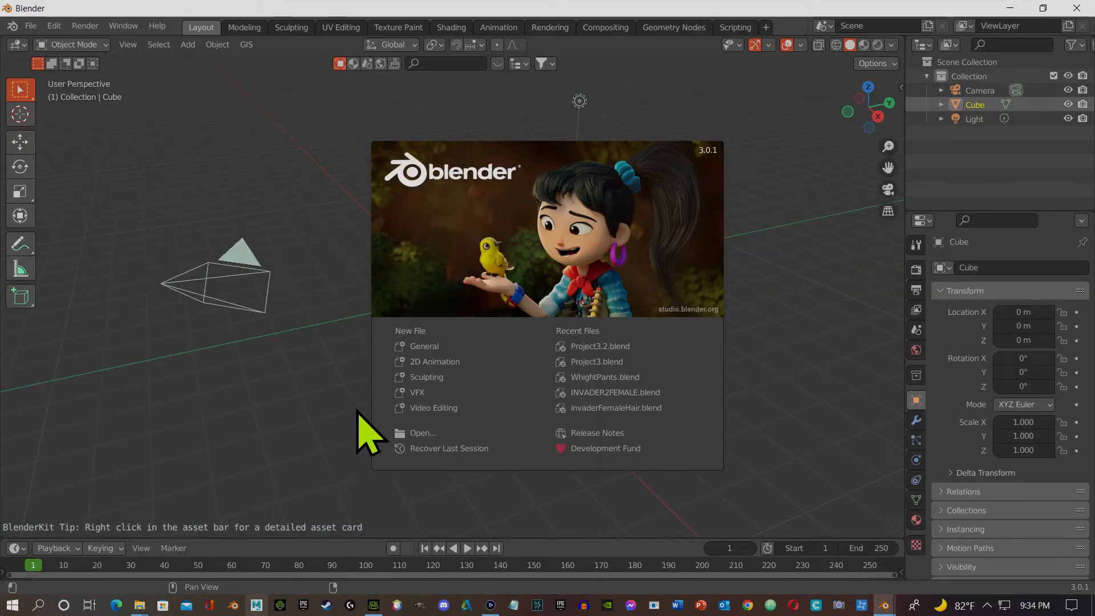
{"action": "left_click", "coordinate": [426, 349]}
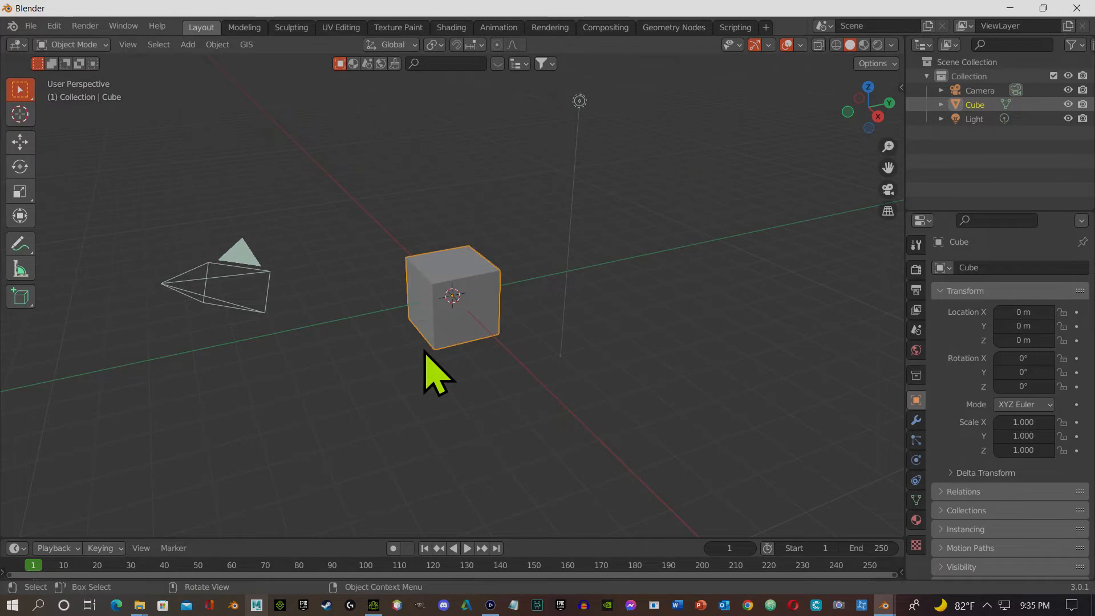
Step: Delete the default cube and hide the camera and light in the viewport
{"action": "key", "text": "Delete"}
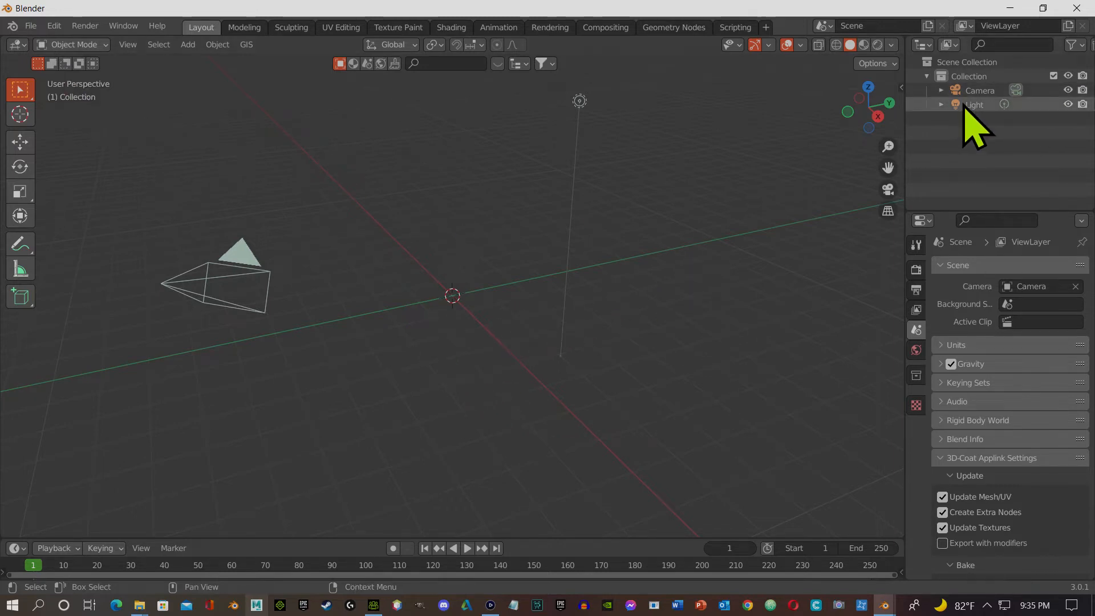
{"action": "left_click", "coordinate": [1069, 90]}
{"action": "left_click", "coordinate": [1069, 105]}
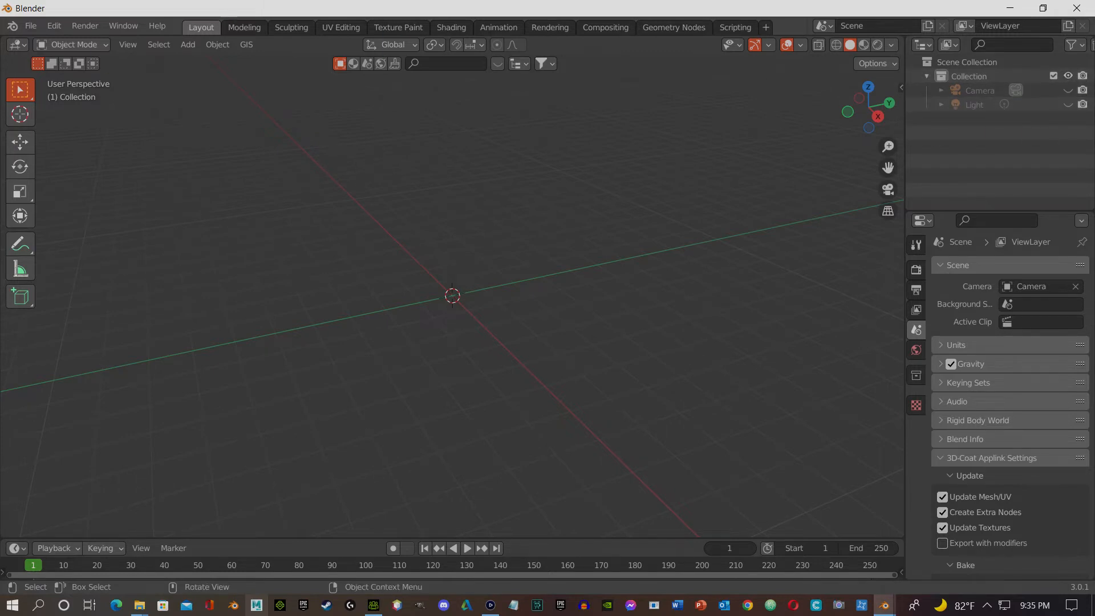
{"action": "left_click", "coordinate": [32, 24]}
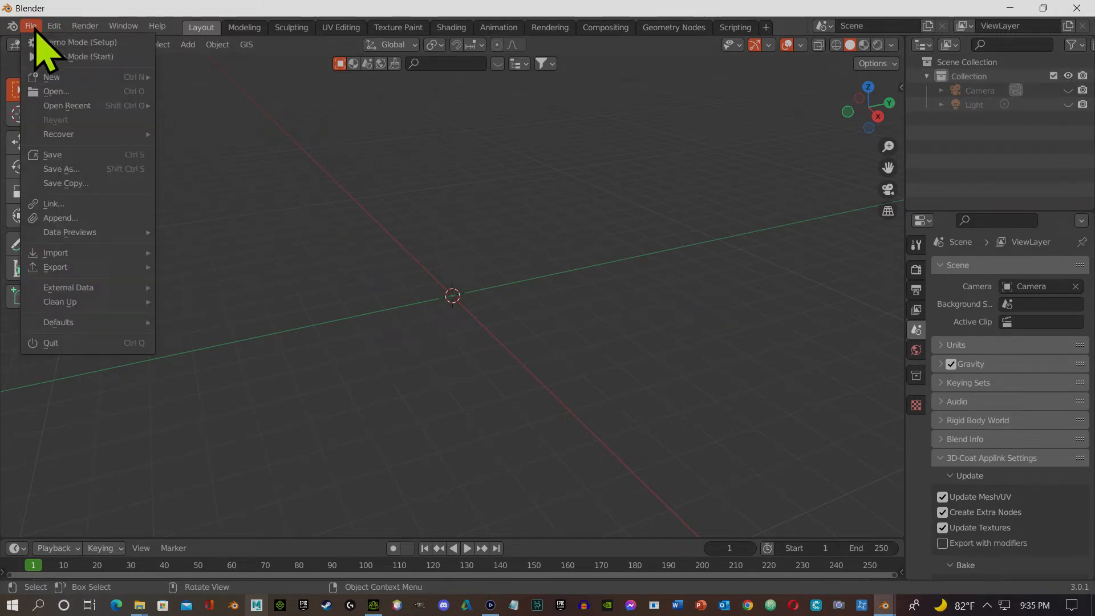
{"action": "mouse_move", "coordinate": [85, 267]}
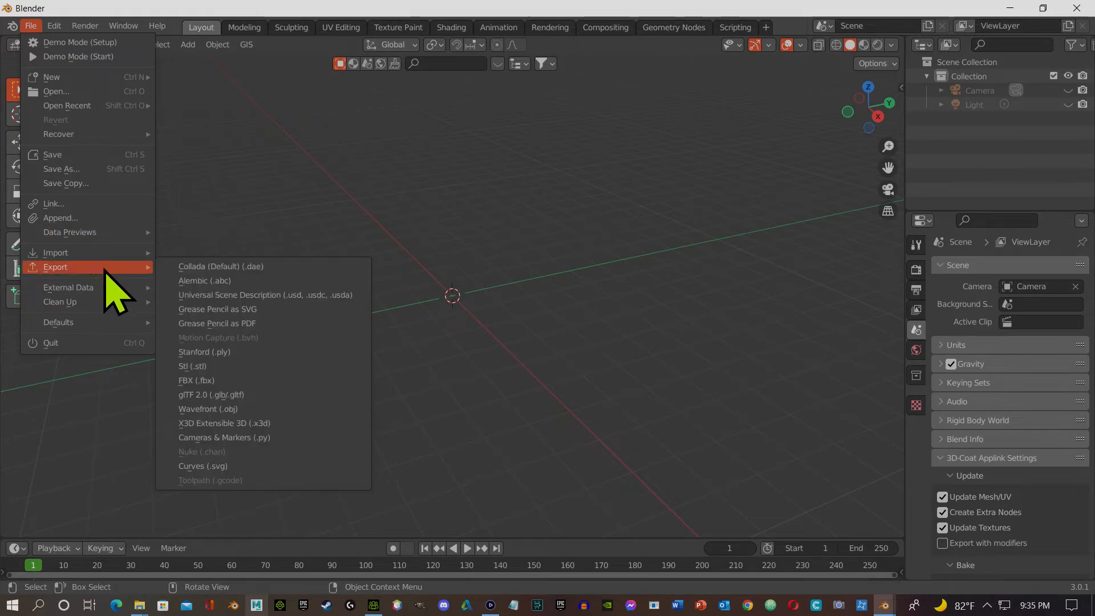
{"action": "left_click", "coordinate": [310, 382]}
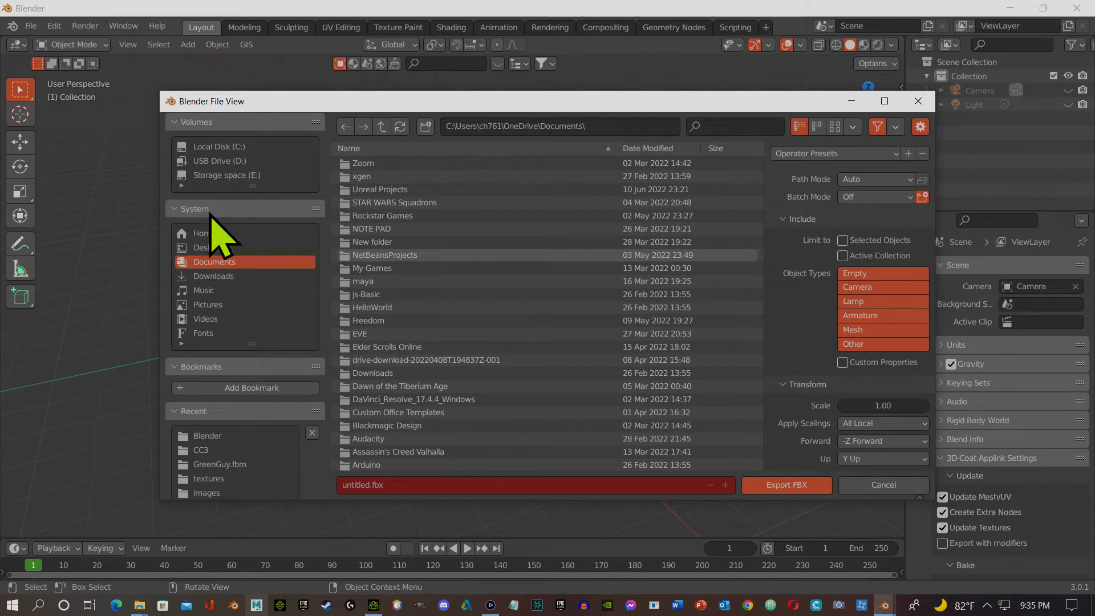
{"action": "left_click", "coordinate": [230, 177]}
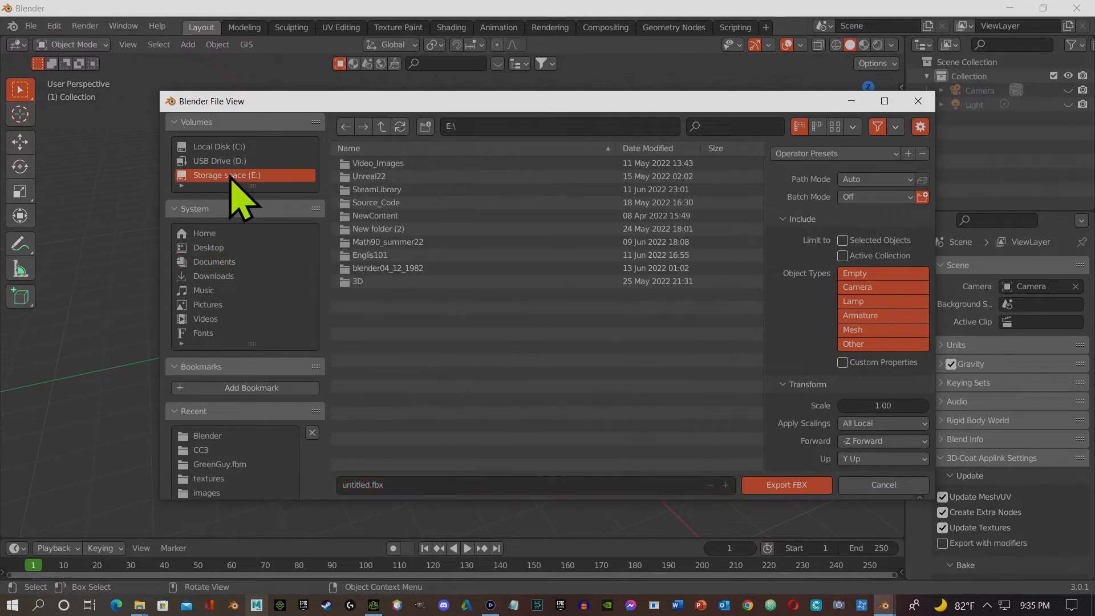
{"action": "left_click", "coordinate": [218, 320]}
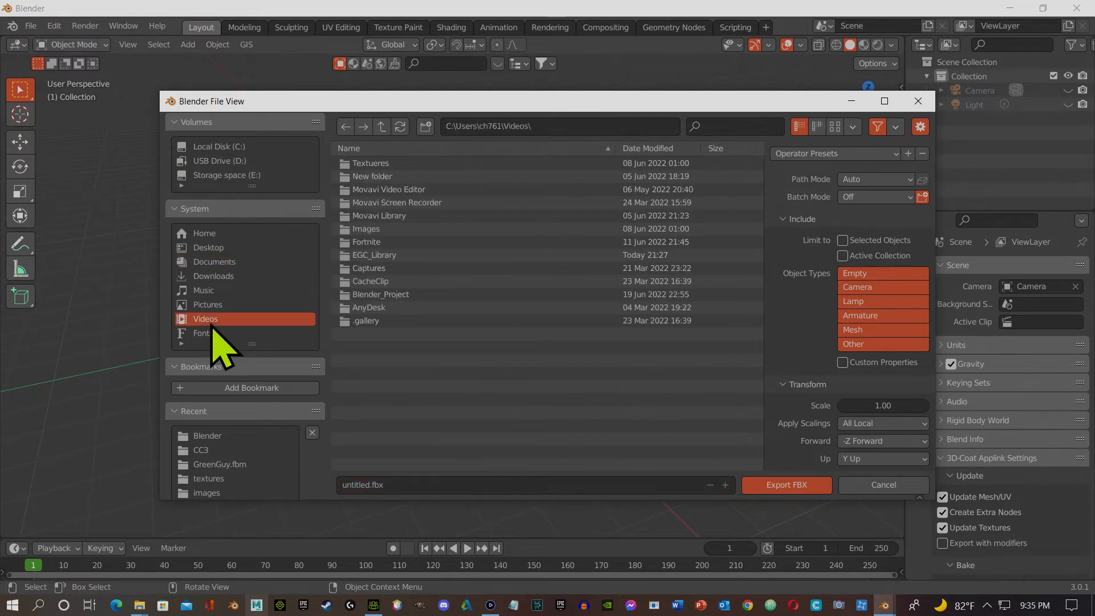
{"action": "double_click", "coordinate": [399, 295]}
{"action": "double_click", "coordinate": [393, 164]}
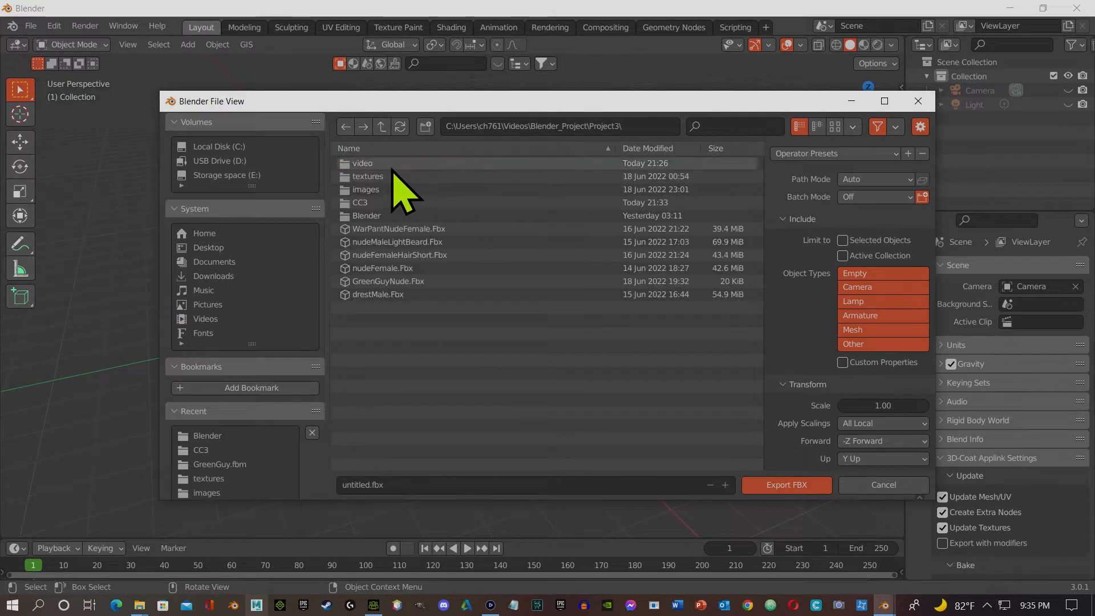
{"action": "double_click", "coordinate": [392, 203]}
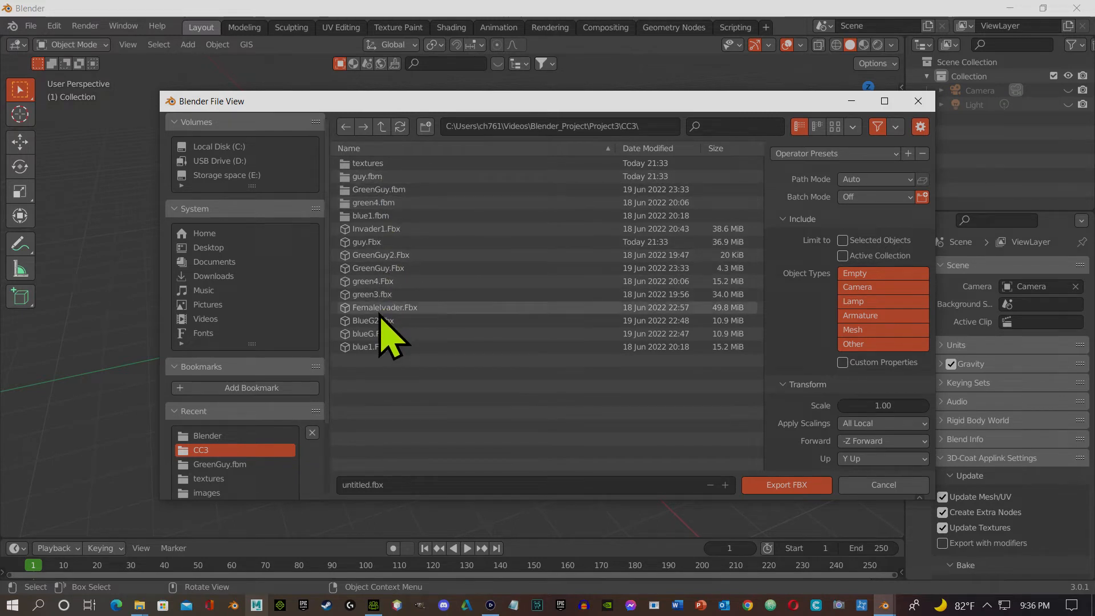
{"action": "left_click", "coordinate": [368, 242]}
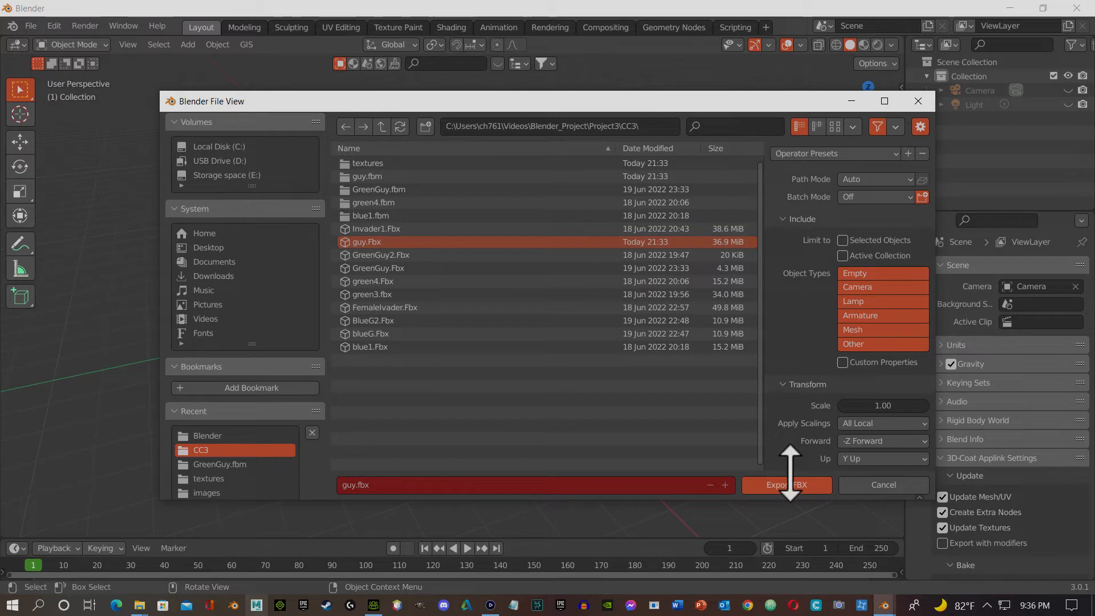
{"action": "left_click", "coordinate": [895, 485]}
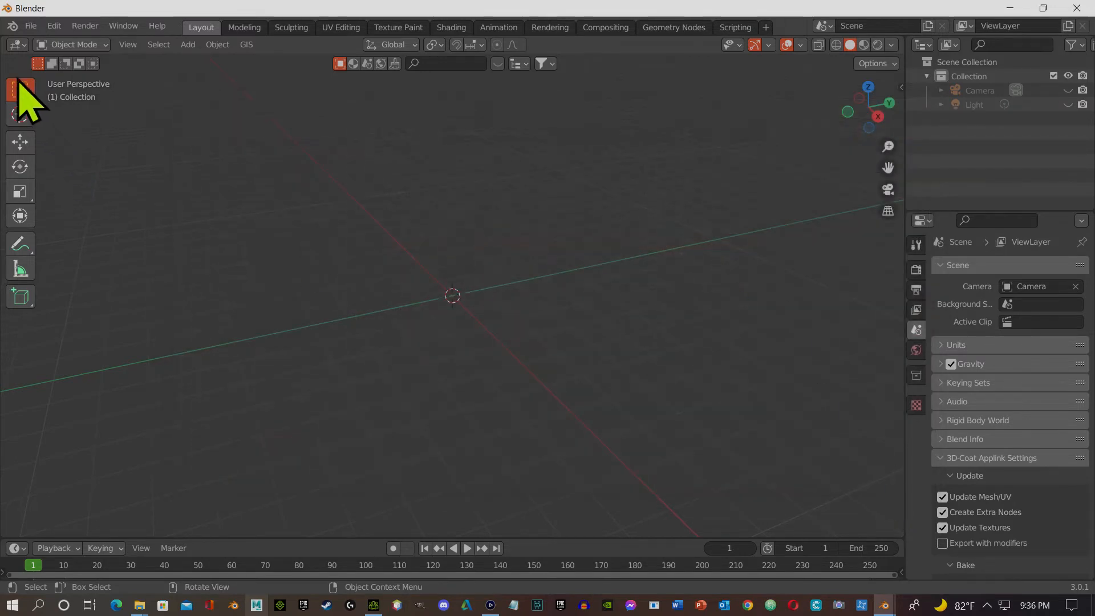
Step: Import guy.Fbx from the CC3 folder of Project3 under Videos\Blender_Project with the default FBX import settings
{"action": "left_click", "coordinate": [31, 26]}
{"action": "mouse_move", "coordinate": [78, 258]}
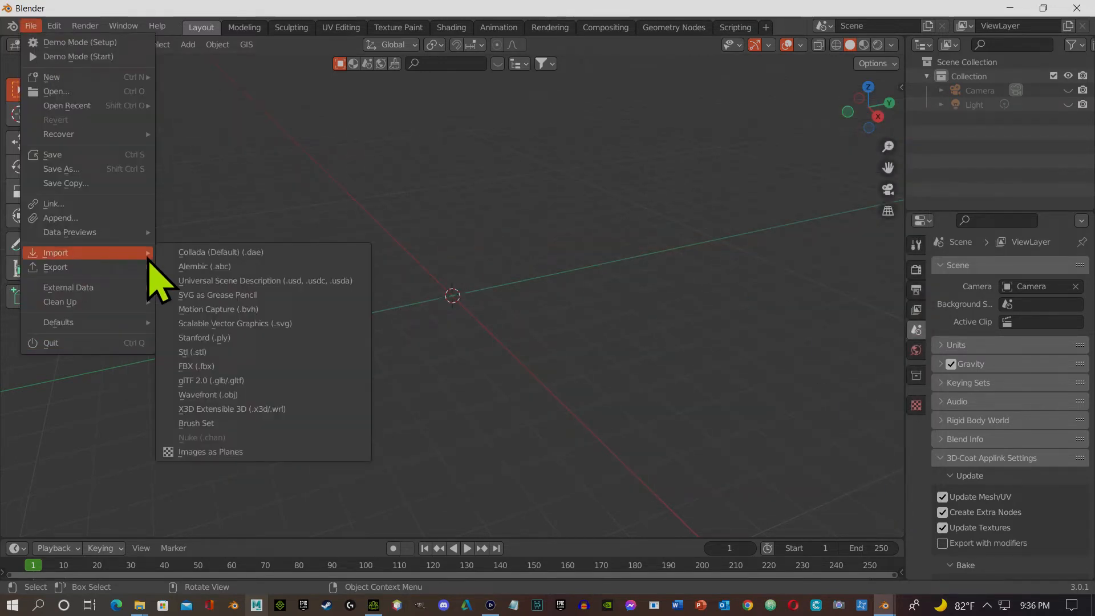
{"action": "left_click", "coordinate": [220, 367]}
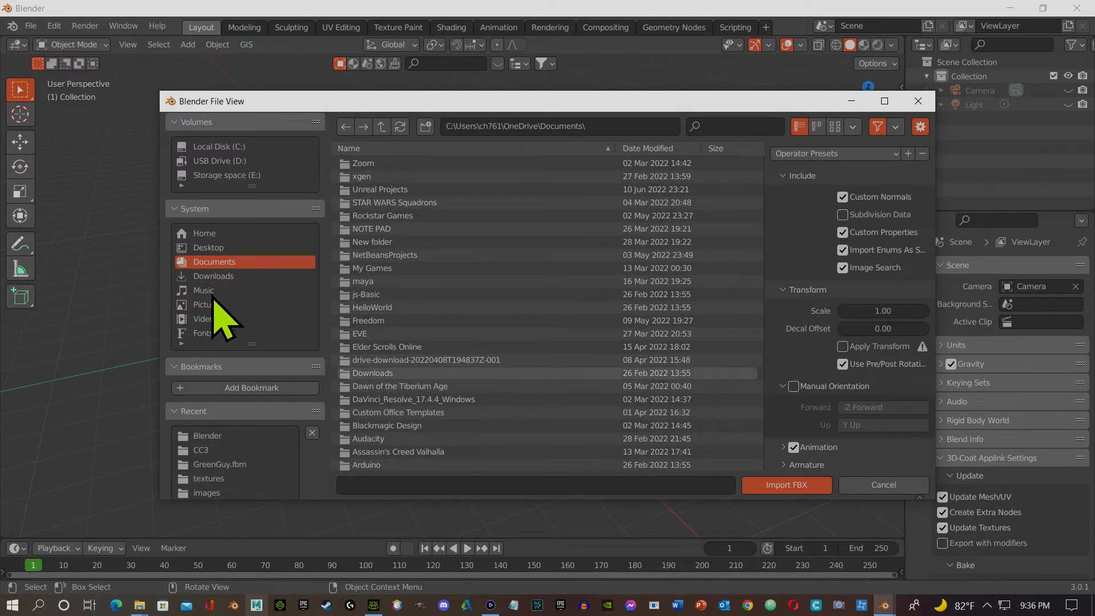
{"action": "left_click", "coordinate": [213, 319]}
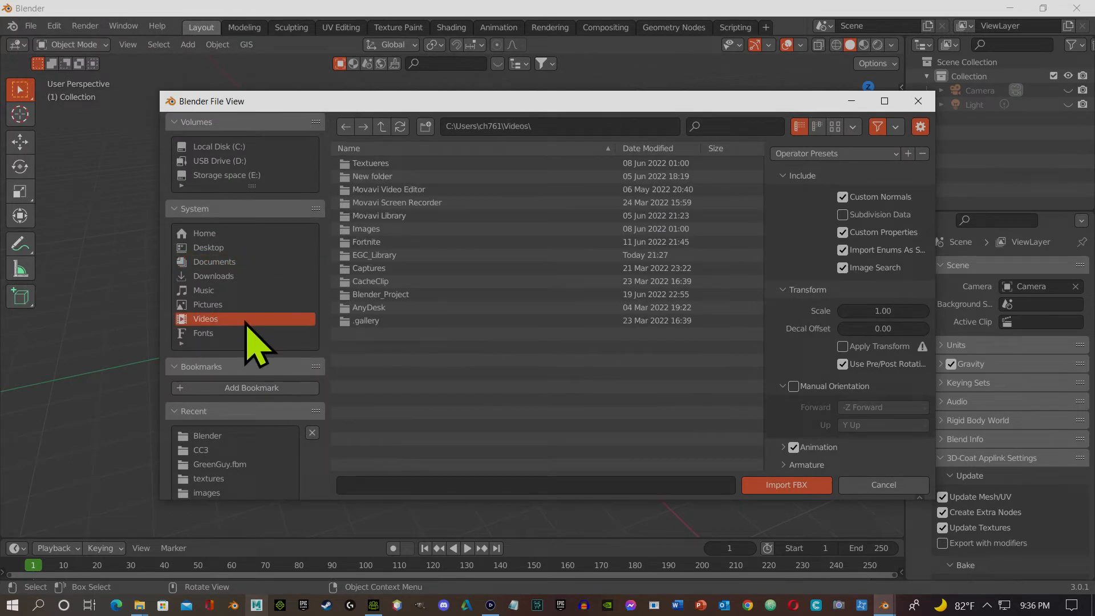
{"action": "left_click", "coordinate": [383, 295]}
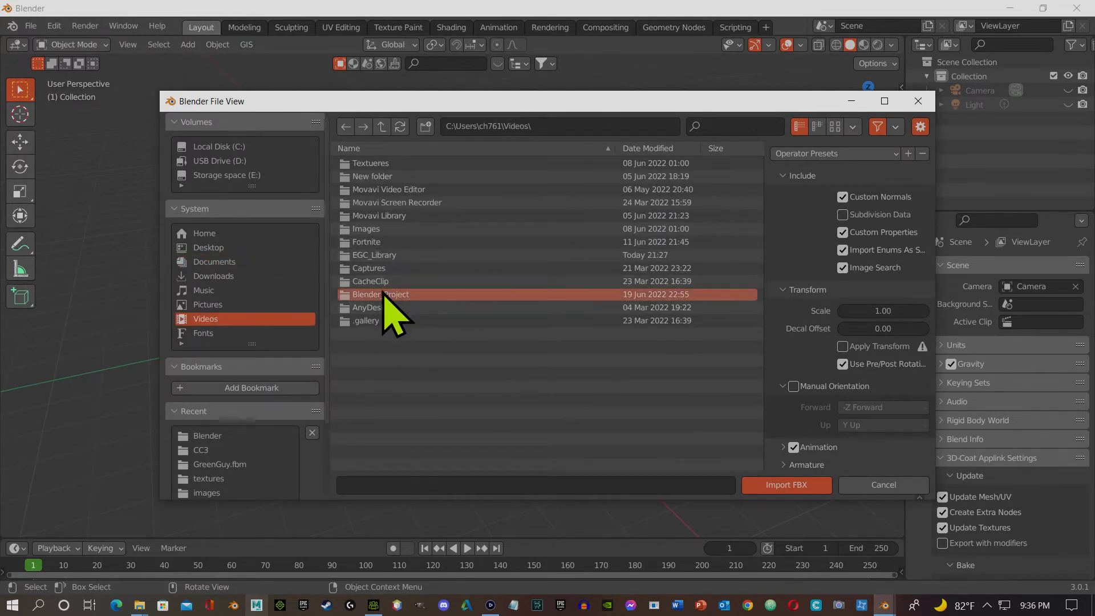
{"action": "double_click", "coordinate": [381, 297]}
{"action": "left_click", "coordinate": [377, 178]}
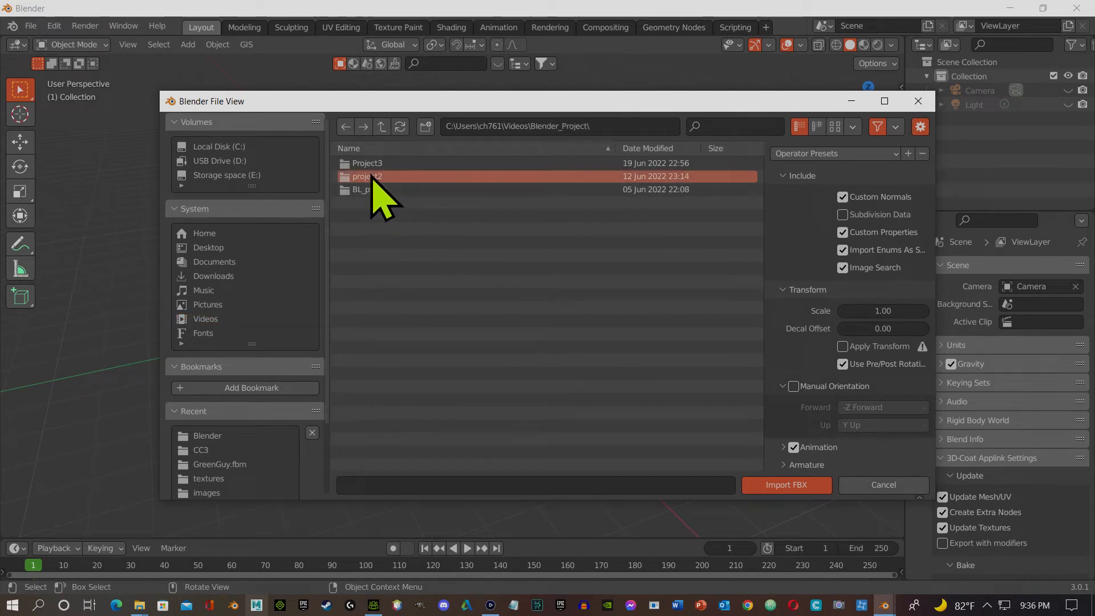
{"action": "double_click", "coordinate": [372, 164]}
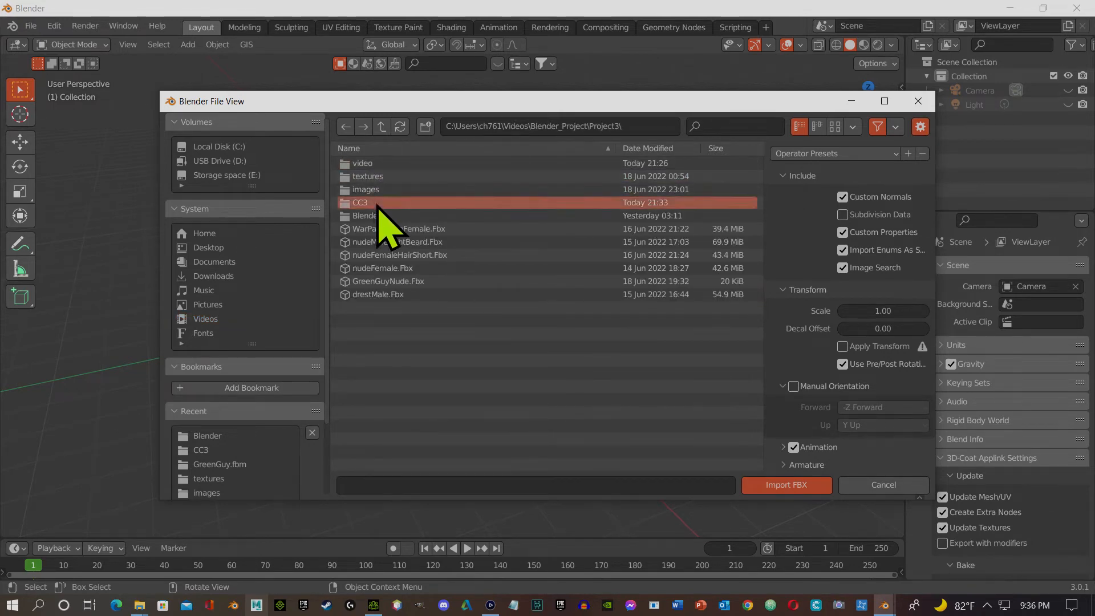
{"action": "double_click", "coordinate": [376, 203]}
{"action": "double_click", "coordinate": [379, 243]}
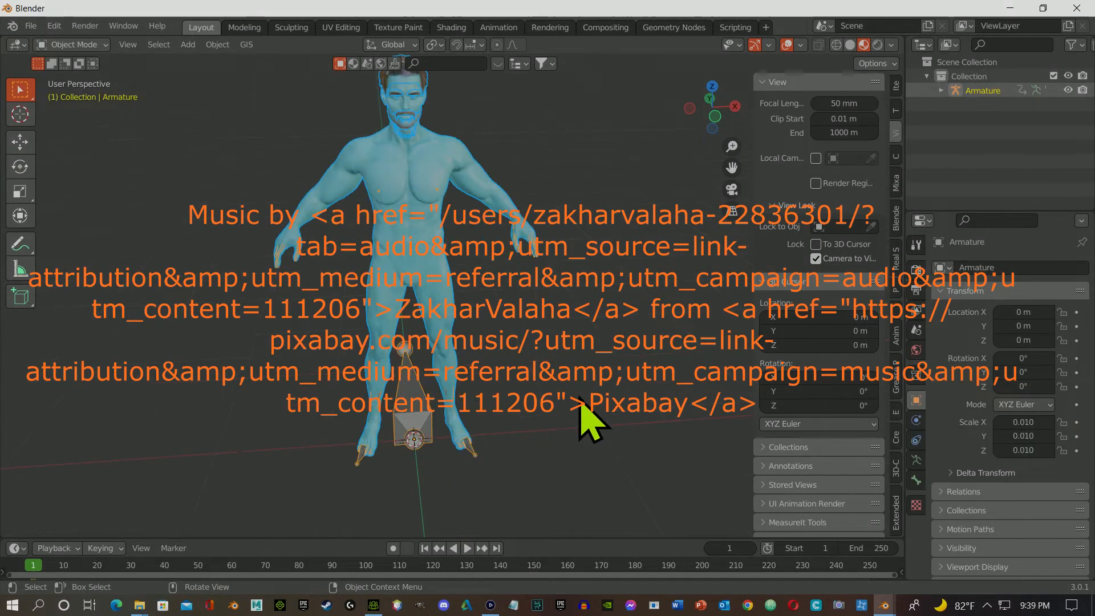
Step: Hide the imported character's armature, CC_Base_Eye and CC_Base_EyeOcclusion in the viewport, keeping CC_Base_Body shown
{"action": "left_click", "coordinate": [941, 90]}
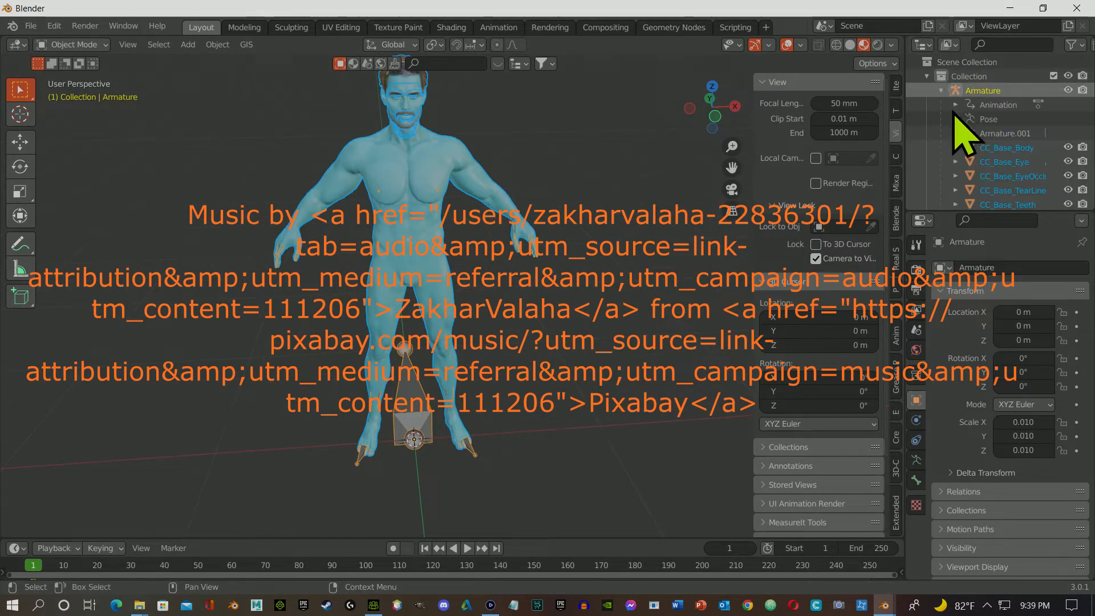
{"action": "left_click", "coordinate": [1068, 147]}
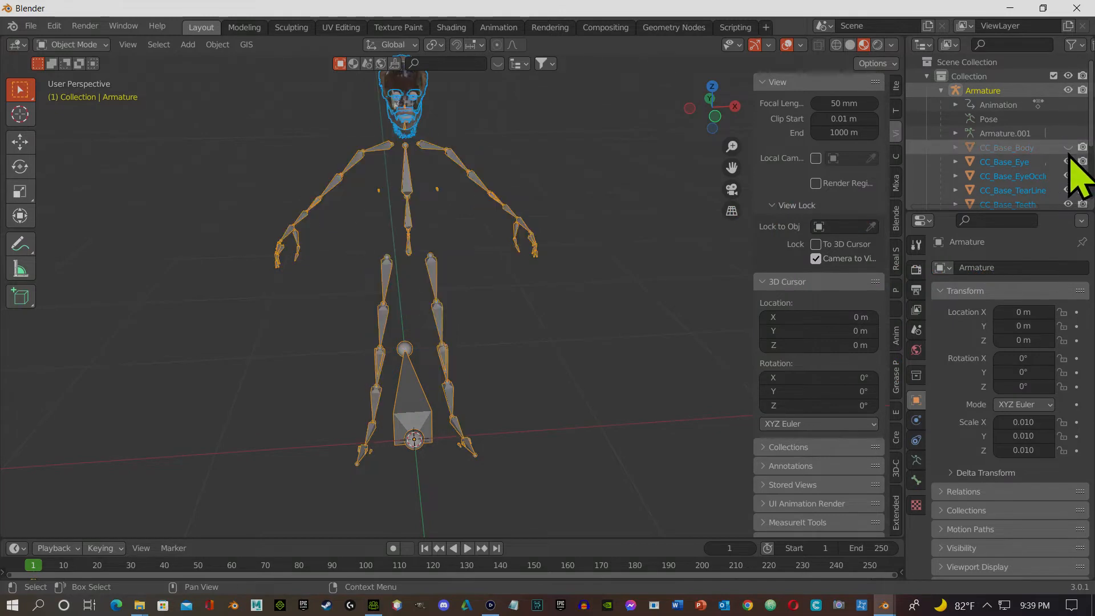
{"action": "left_click", "coordinate": [1068, 147]}
{"action": "left_click", "coordinate": [1068, 161]}
{"action": "left_click", "coordinate": [1068, 176]}
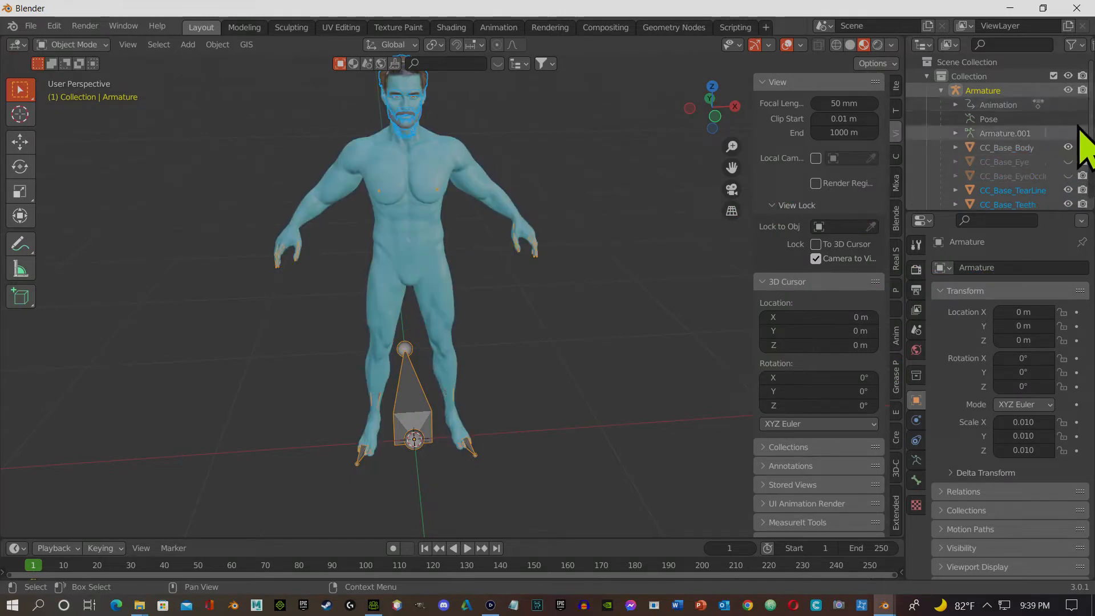
{"action": "left_click", "coordinate": [1068, 90]}
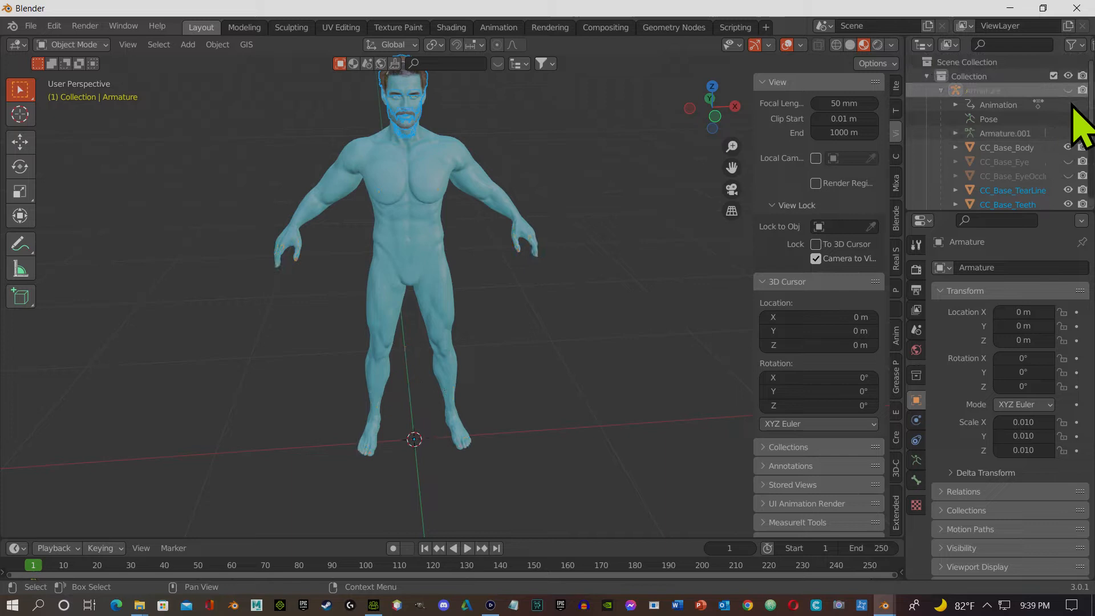
Step: Hide all hair, brow and beard meshes plus the tongue, teeth and tear line, leaving only the body visible
{"action": "scroll", "coordinate": [1074, 183], "scroll_direction": "down", "scroll_amount": 5}
{"action": "left_click_drag", "start_coordinate": [1068, 197], "coordinate": [1069, 131]}
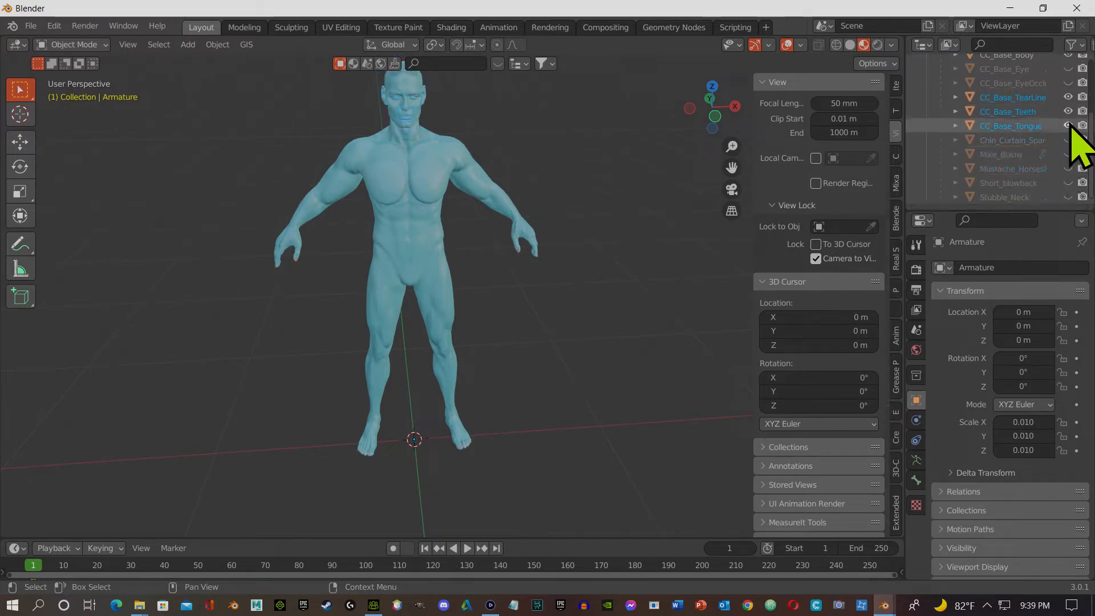
{"action": "left_click", "coordinate": [1068, 125]}
{"action": "left_click", "coordinate": [1069, 111]}
{"action": "left_click", "coordinate": [1069, 98]}
{"action": "scroll", "coordinate": [1059, 156], "scroll_direction": "up", "scroll_amount": 3}
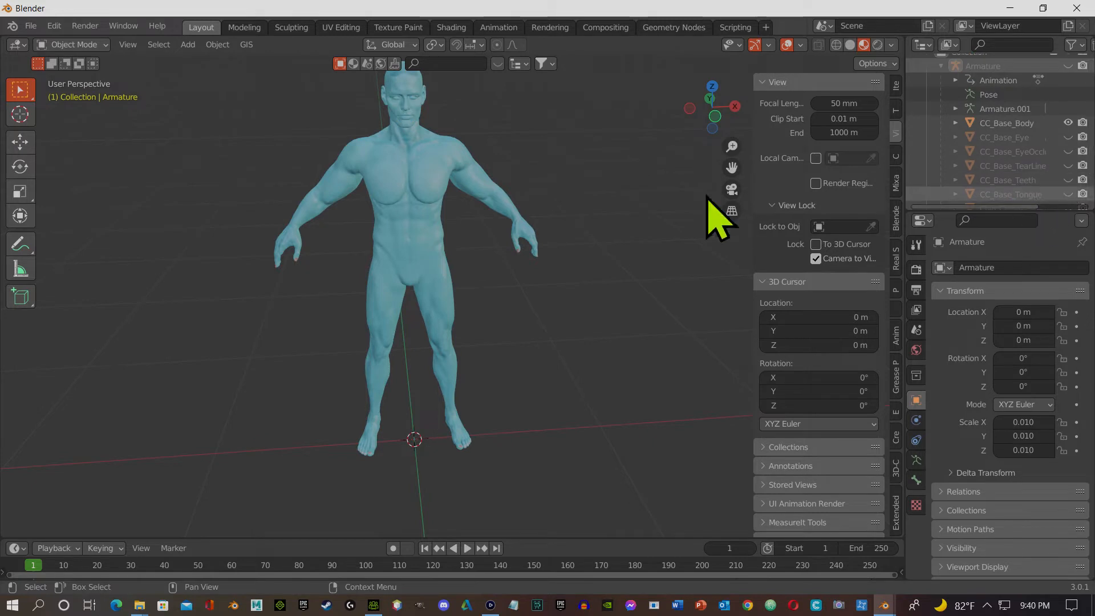
{"action": "left_click", "coordinate": [401, 221]}
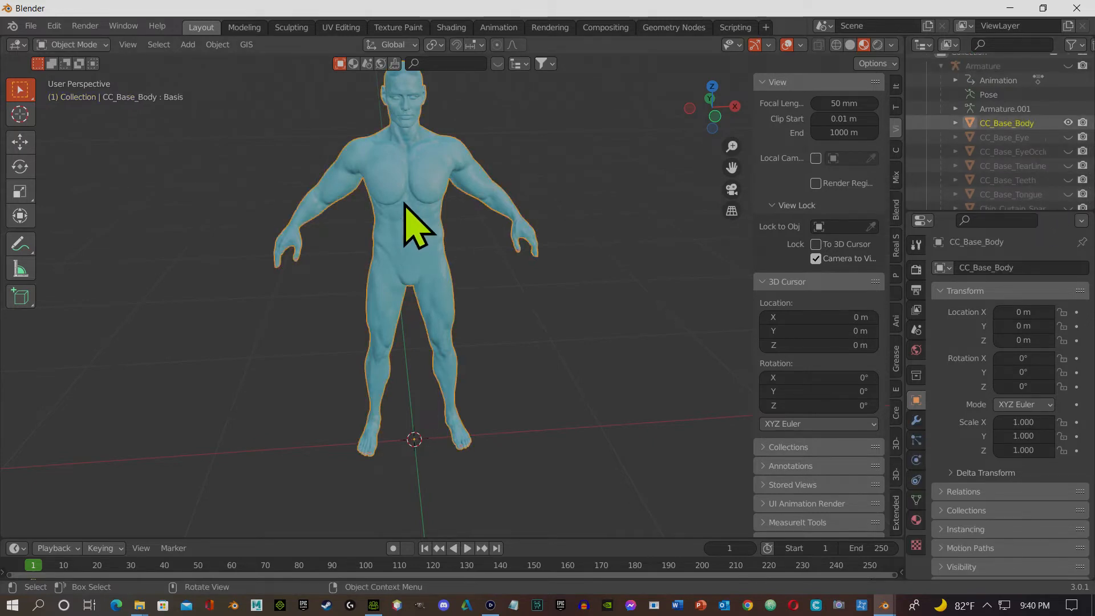
{"action": "key", "text": "shift+d"}
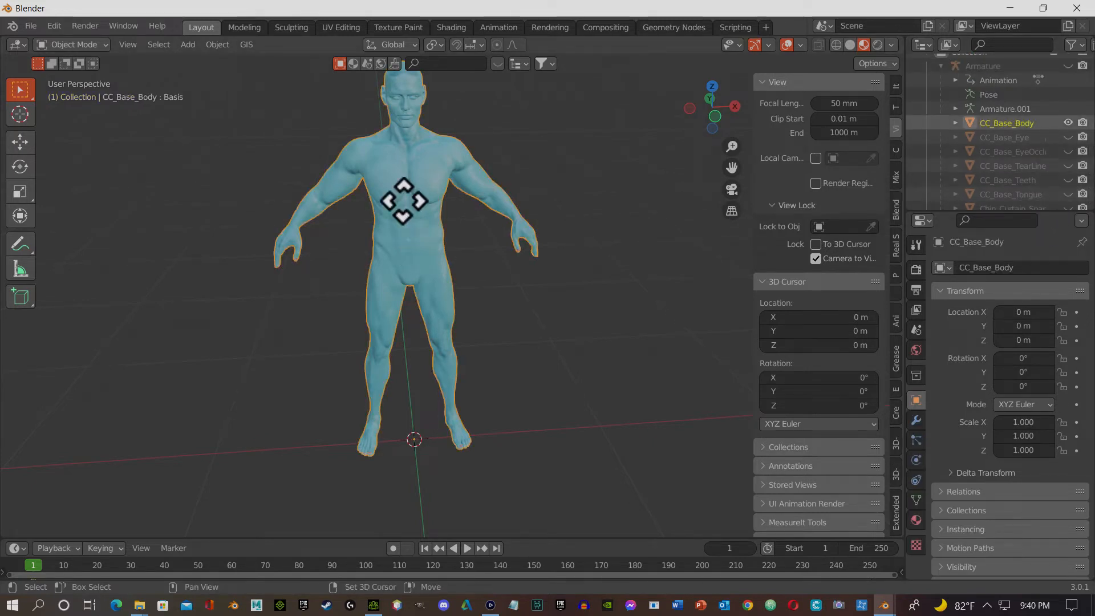
{"action": "right_click", "coordinate": [404, 204]}
{"action": "scroll", "coordinate": [422, 230], "scroll_direction": "up", "scroll_amount": 3}
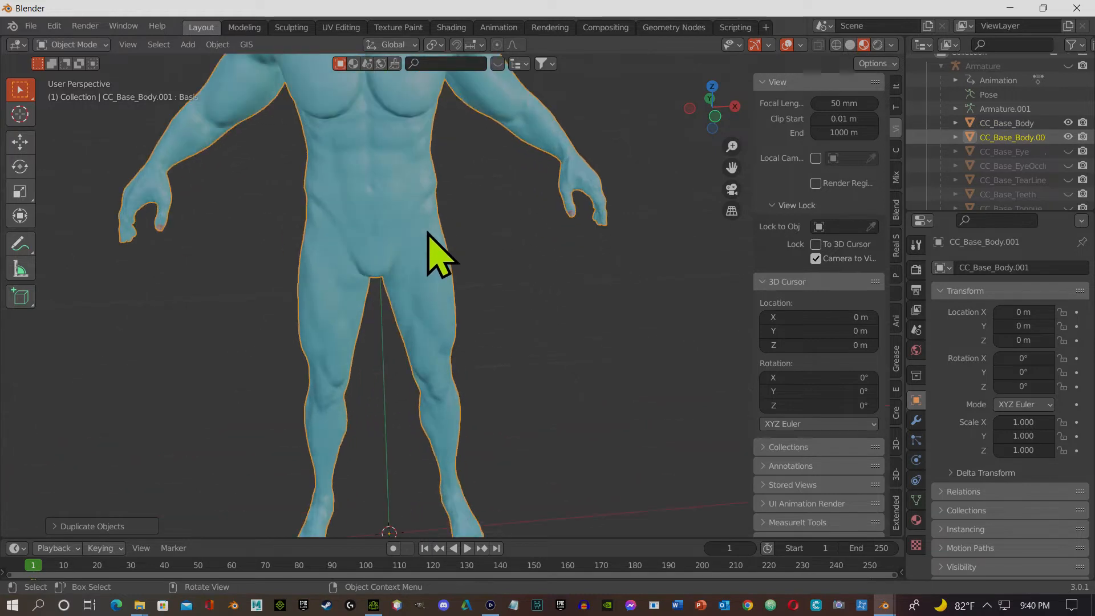
{"action": "scroll", "coordinate": [428, 232], "scroll_direction": "down", "scroll_amount": 3}
{"action": "middle_click_drag", "start_coordinate": [428, 232], "coordinate": [330, 178]}
{"action": "right_click", "coordinate": [426, 199]}
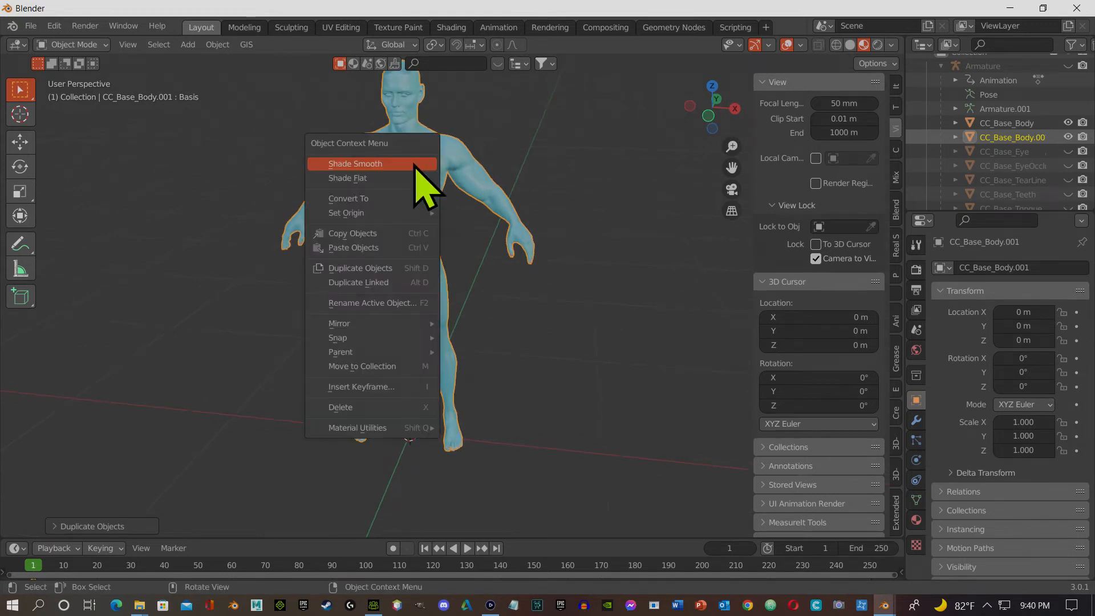
{"action": "left_click", "coordinate": [408, 169]}
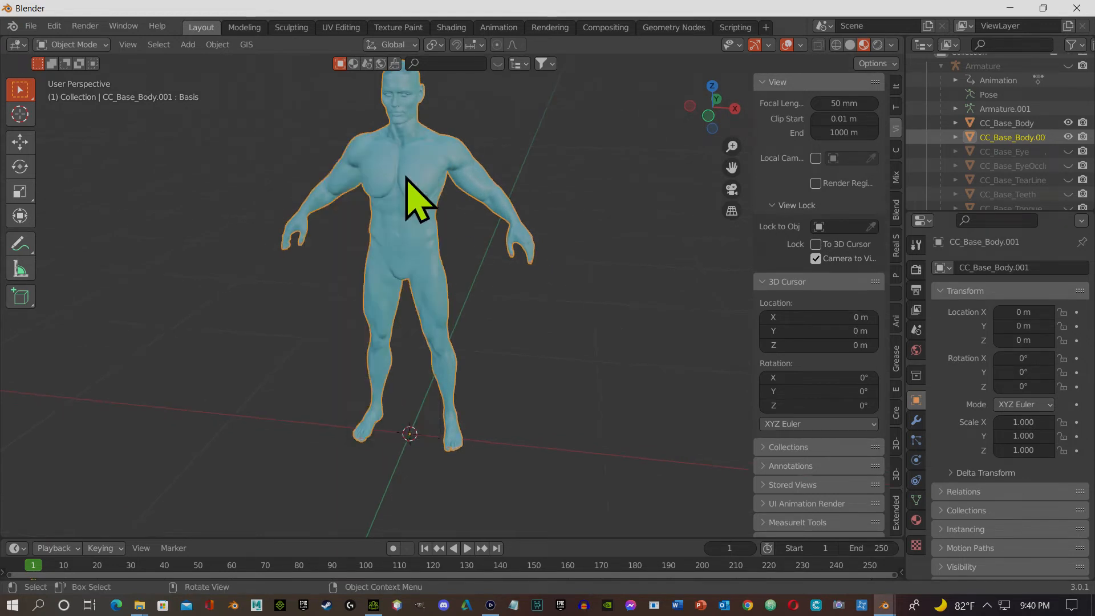
{"action": "scroll", "coordinate": [407, 178], "scroll_direction": "up", "scroll_amount": 3}
{"action": "left_click", "coordinate": [407, 178]}
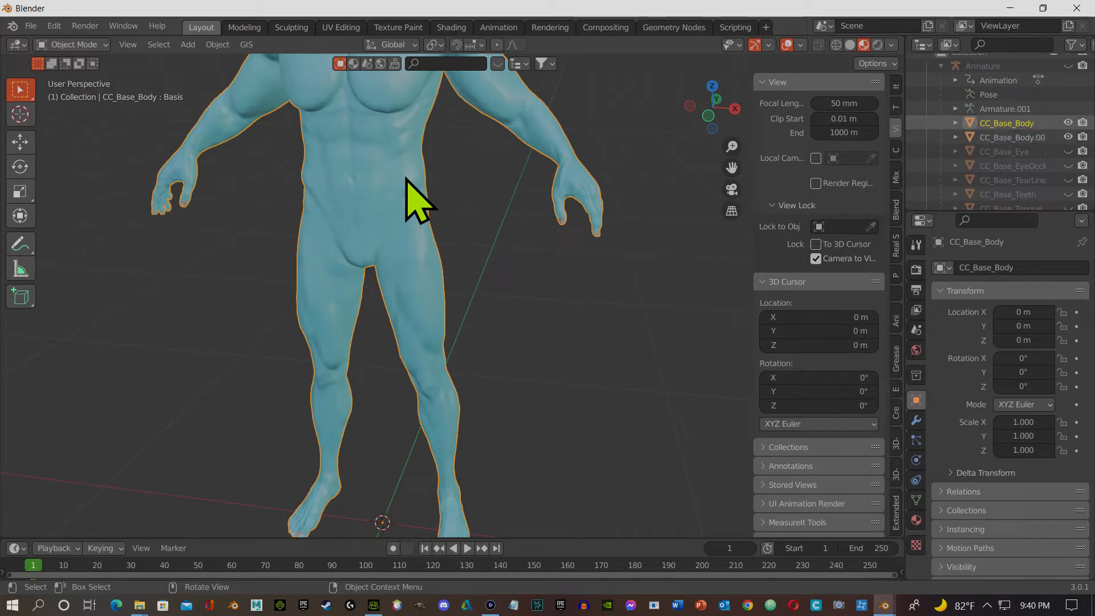
{"action": "left_click", "coordinate": [406, 178]}
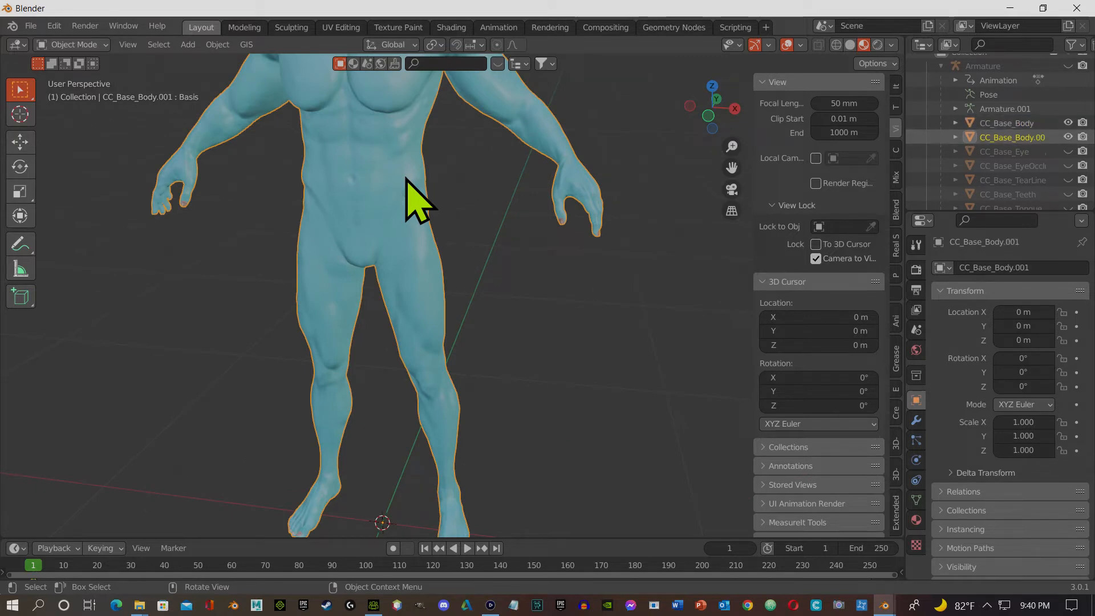
{"action": "left_click", "coordinate": [407, 178]}
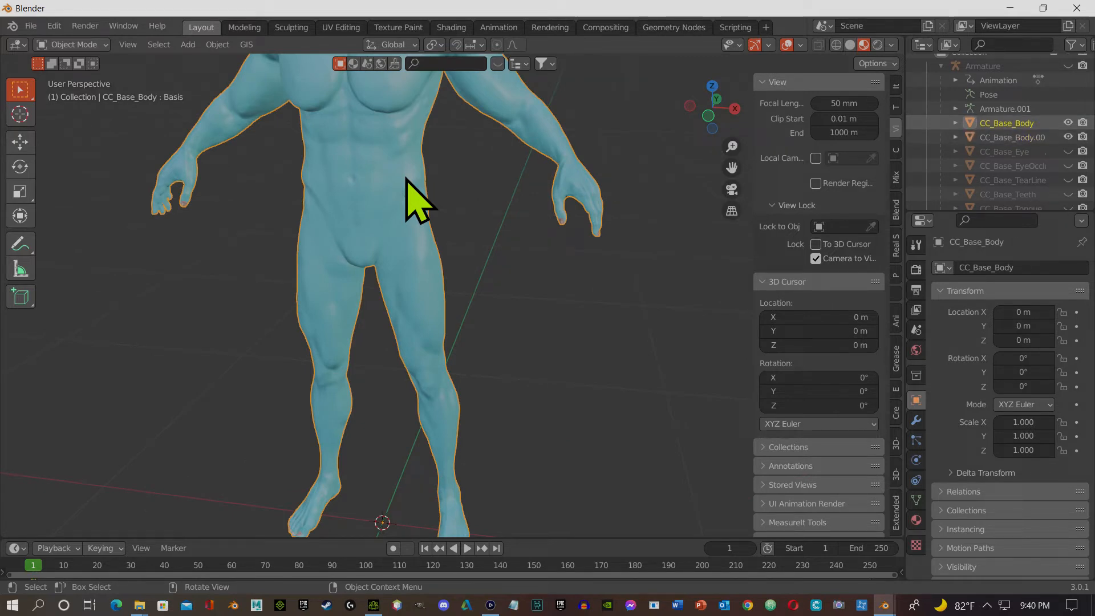
{"action": "left_click", "coordinate": [407, 178]}
{"action": "left_click", "coordinate": [407, 178]}
{"action": "left_click", "coordinate": [407, 178]}
{"action": "left_click", "coordinate": [407, 178]}
{"action": "left_click", "coordinate": [407, 178]}
{"action": "left_click", "coordinate": [406, 178]}
{"action": "left_click", "coordinate": [407, 178]}
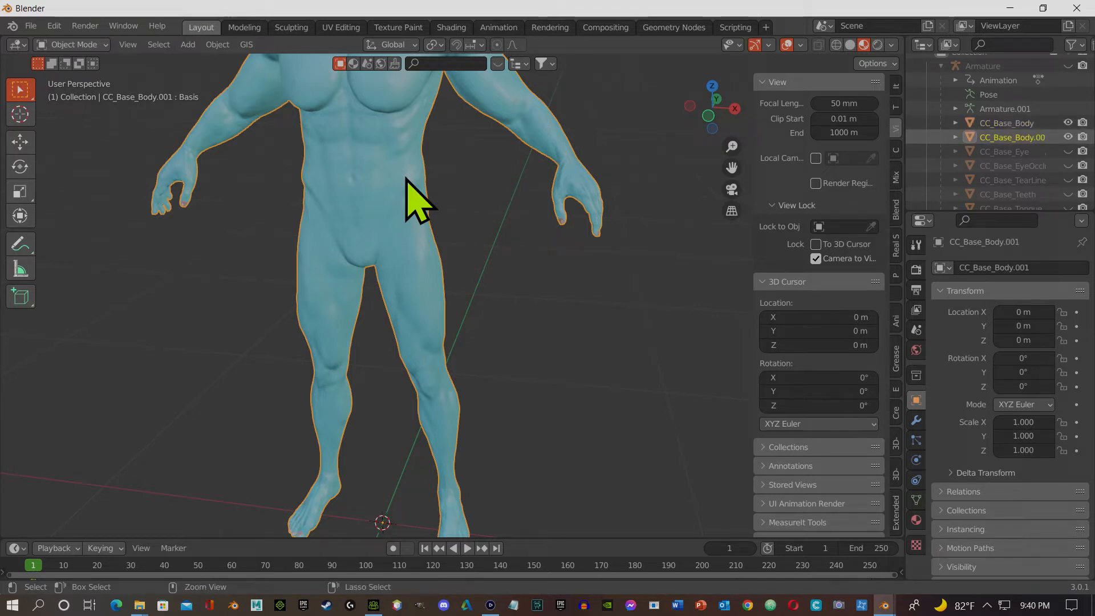
{"action": "key", "text": "ctrl+z"}
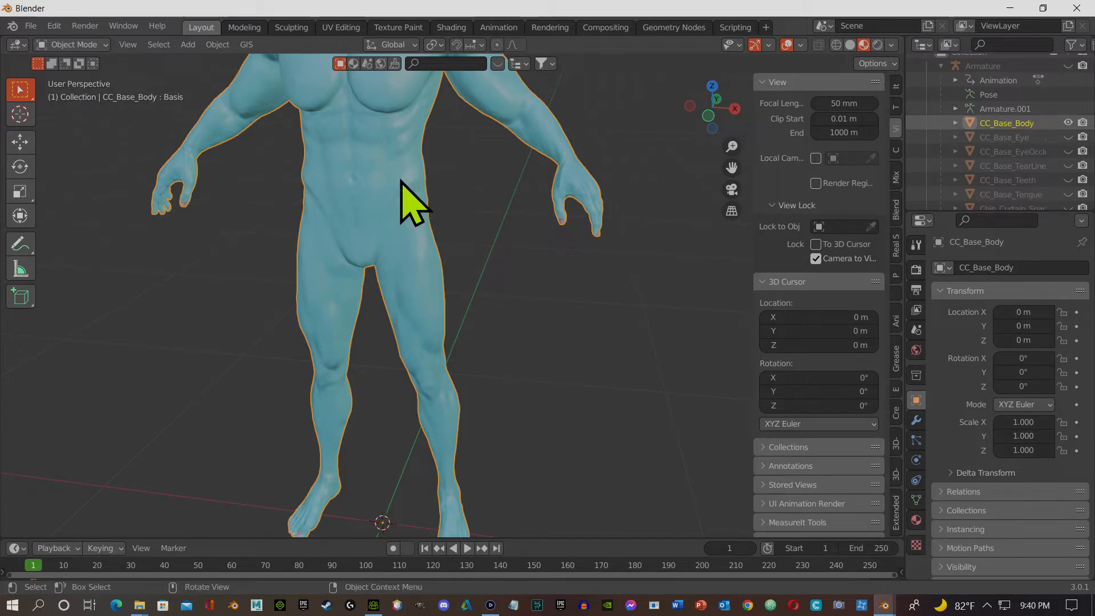
Step: Duplicate the CC_Base_Body mesh in place and rename the copy Pants
{"action": "key", "text": "shift+d"}
{"action": "key", "text": "Escape"}
{"action": "double_click", "coordinate": [1038, 139]}
{"action": "scroll", "coordinate": [1037, 139], "scroll_direction": "down", "scroll_amount": 1}
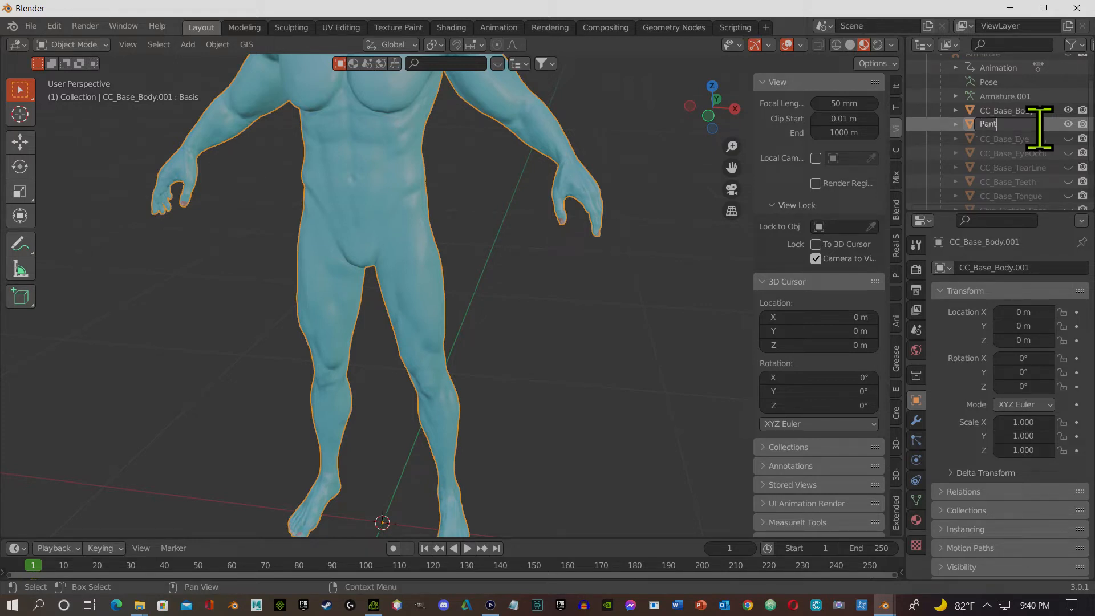
{"action": "key", "text": "Return"}
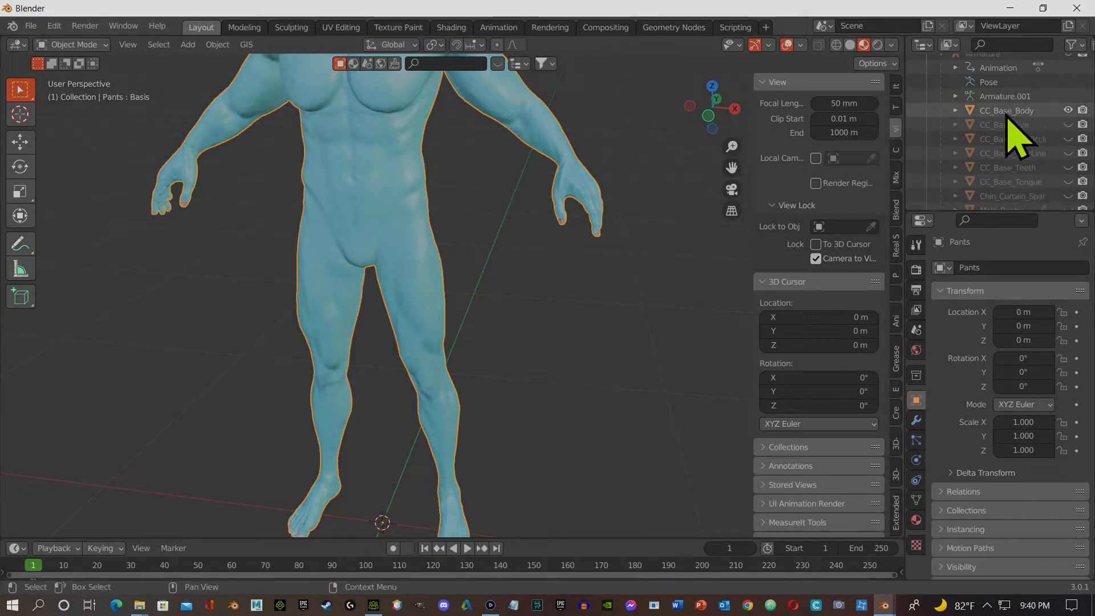
{"action": "scroll", "coordinate": [1026, 163], "scroll_direction": "down", "scroll_amount": 3}
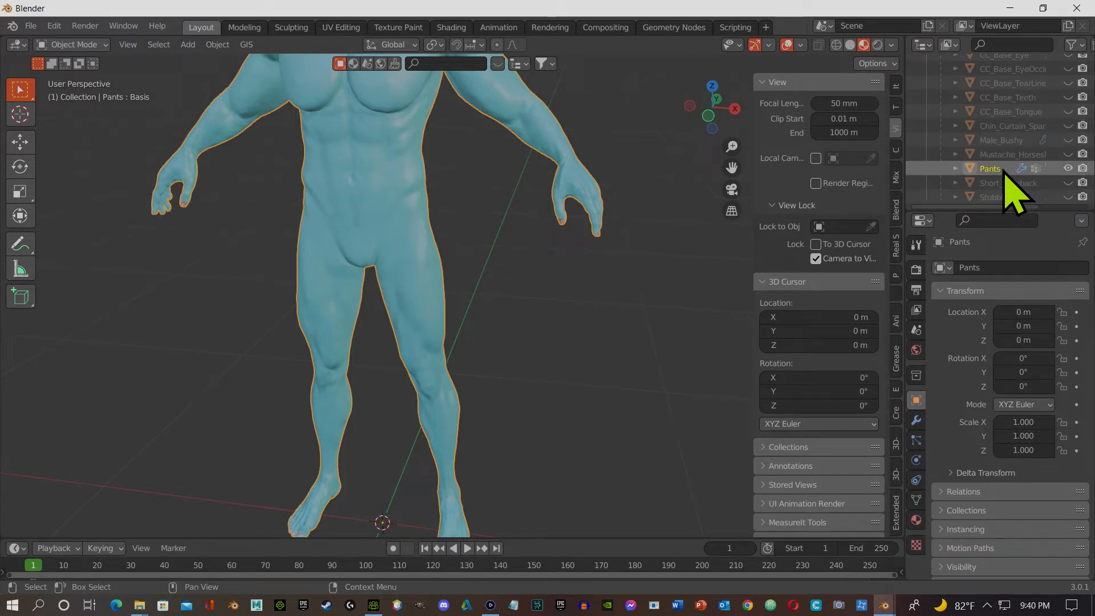
Step: Move the Pants object into a new collection named buttom
{"action": "key", "text": "m"}
{"action": "left_click", "coordinate": [1004, 173]}
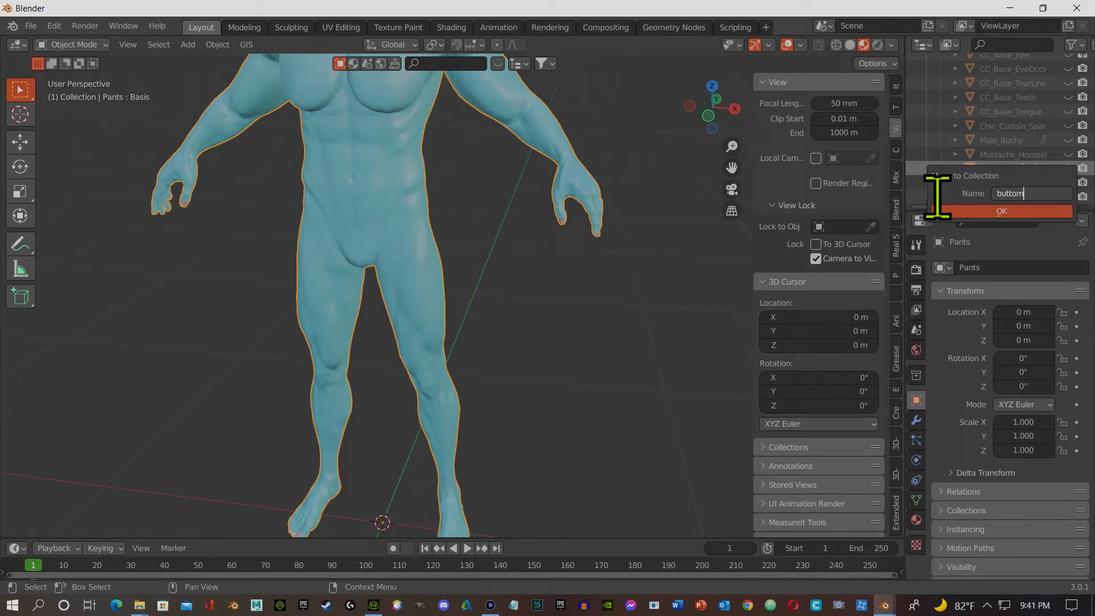
{"action": "type", "text": "buttom"}
{"action": "left_click", "coordinate": [944, 211]}
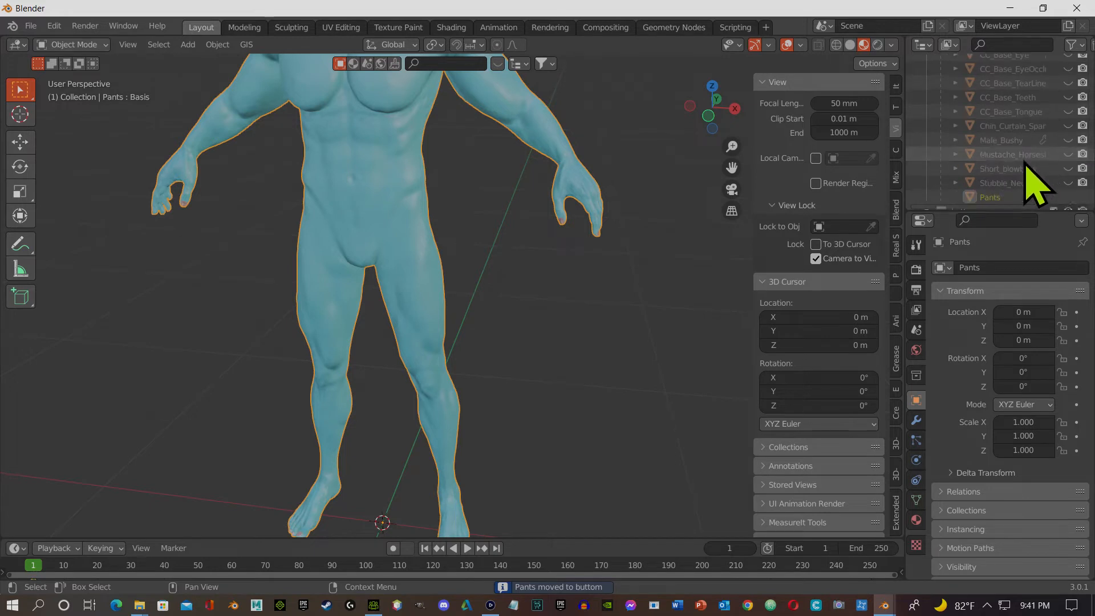
Step: Hide the original CC_Base_Body mesh in the viewport, leaving the Pants copy shown
{"action": "scroll", "coordinate": [1018, 194], "scroll_direction": "down", "scroll_amount": 2}
{"action": "scroll", "coordinate": [1024, 211], "scroll_direction": "up", "scroll_amount": 5}
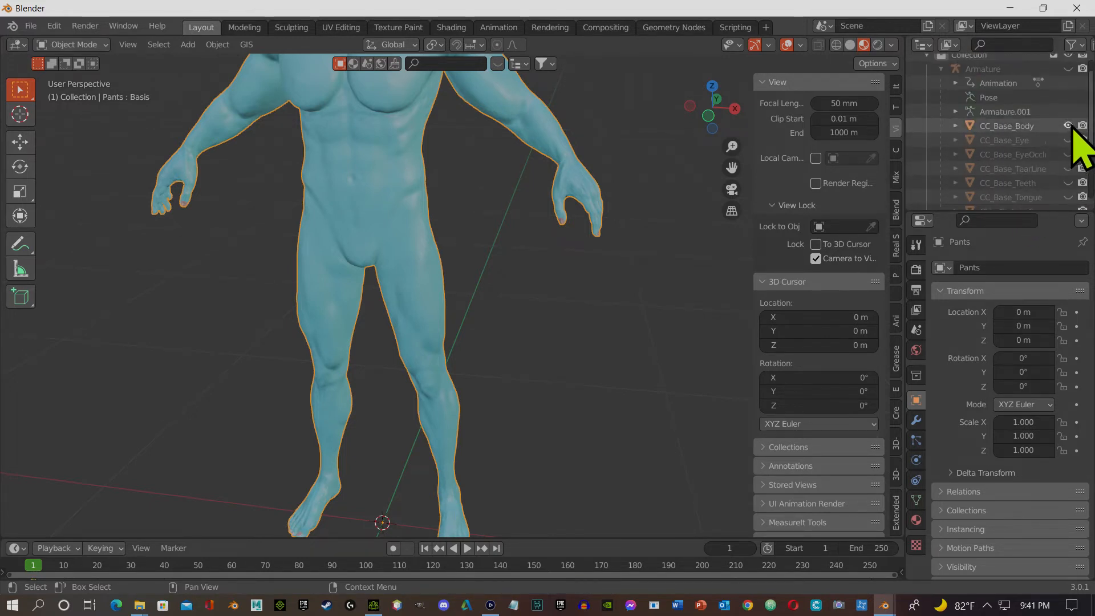
{"action": "scroll", "coordinate": [1077, 154], "scroll_direction": "down", "scroll_amount": 3}
{"action": "scroll", "coordinate": [818, 234], "scroll_direction": "down", "scroll_amount": 1}
{"action": "scroll", "coordinate": [374, 252], "scroll_direction": "down", "scroll_amount": 6}
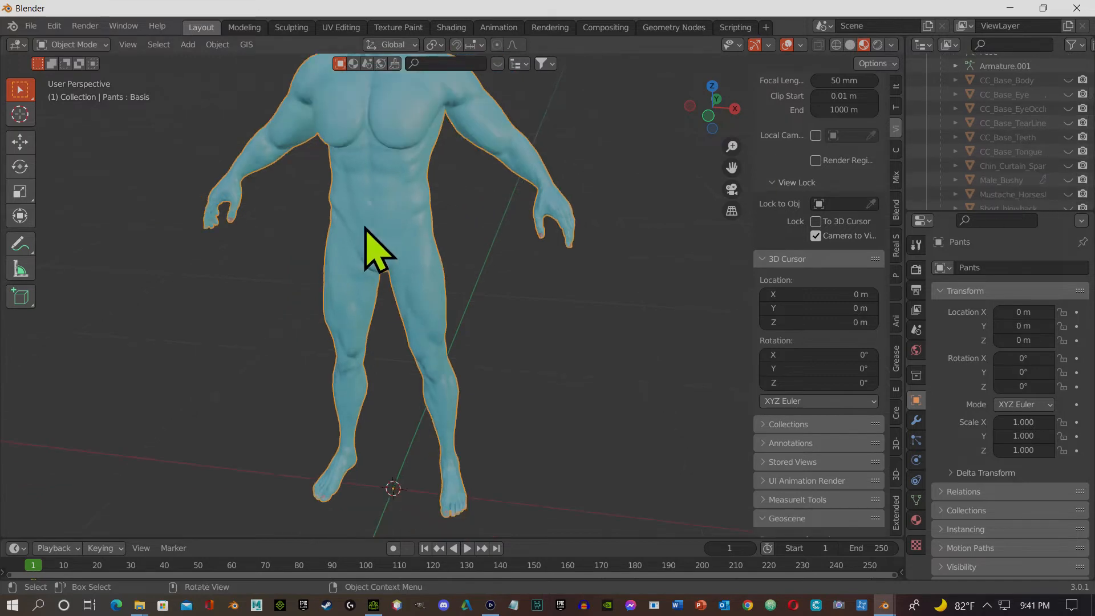
Step: Apply Shade Flat to the Pants mesh
{"action": "right_click", "coordinate": [422, 232]}
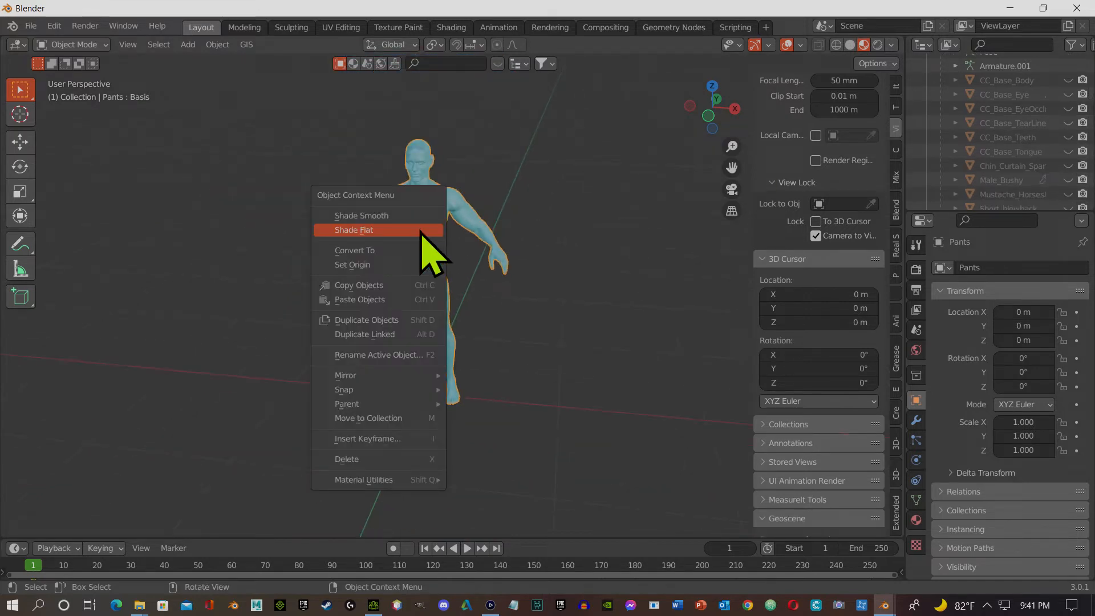
{"action": "left_click", "coordinate": [421, 230]}
{"action": "scroll", "coordinate": [421, 232], "scroll_direction": "up", "scroll_amount": 5}
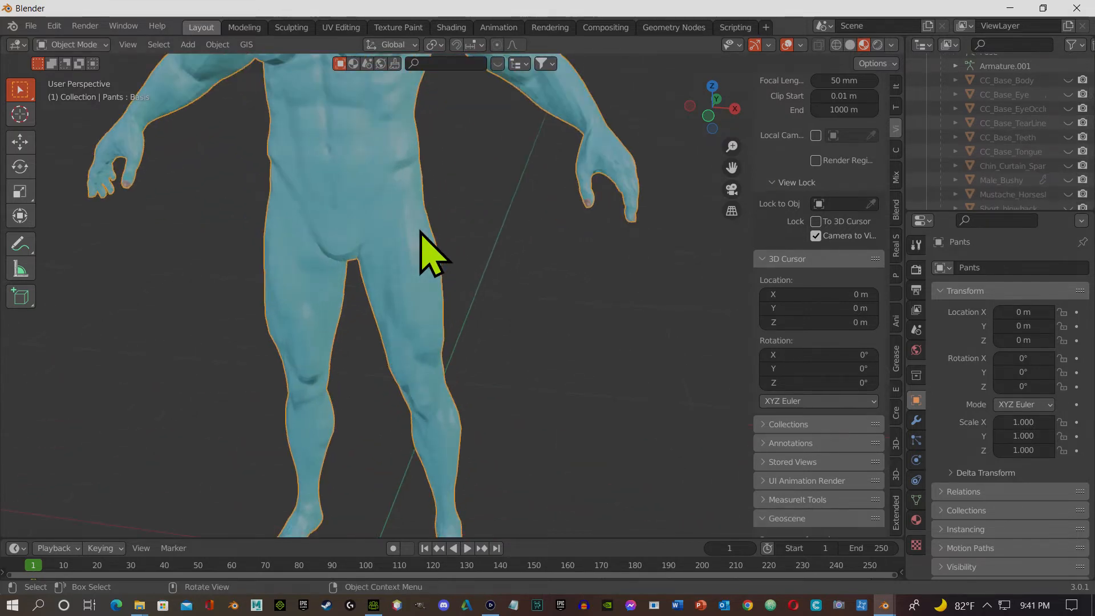
{"action": "middle_click_drag", "start_coordinate": [409, 225], "coordinate": [509, 310], "text": "shift"}
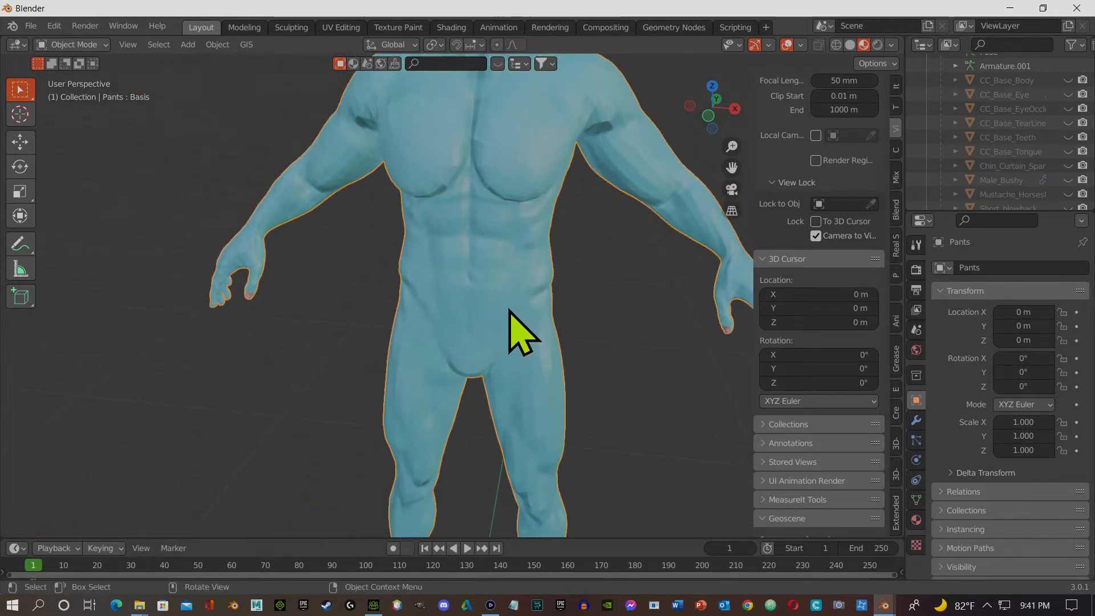
{"action": "scroll", "coordinate": [509, 310], "scroll_direction": "down", "scroll_amount": 5}
Step: Enter Edit Mode on the Pants mesh and switch to face selection
{"action": "left_click", "coordinate": [84, 44]}
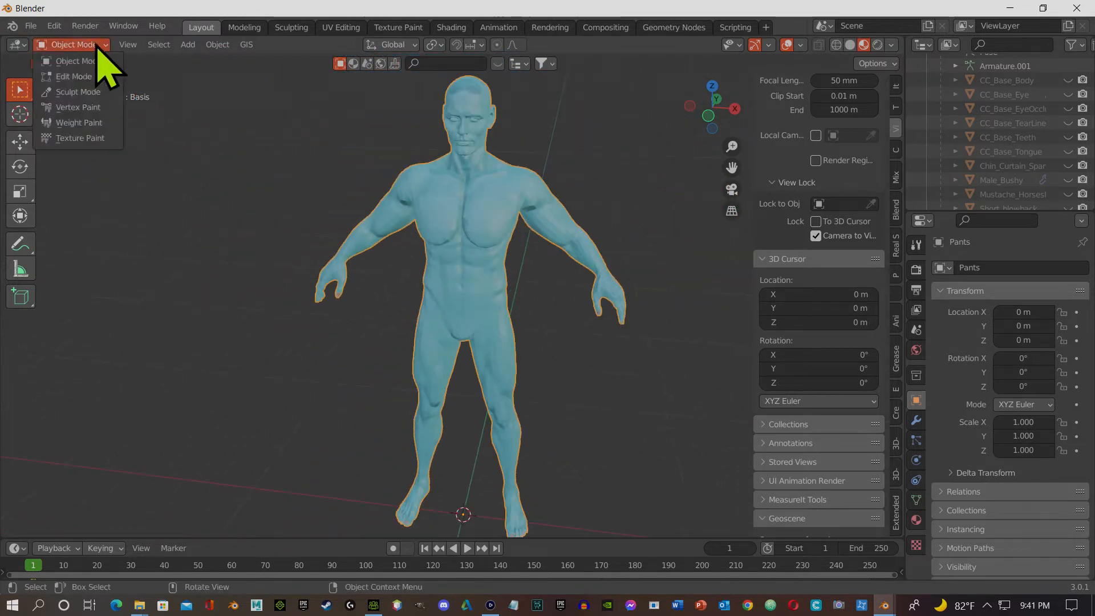
{"action": "left_click", "coordinate": [84, 77]}
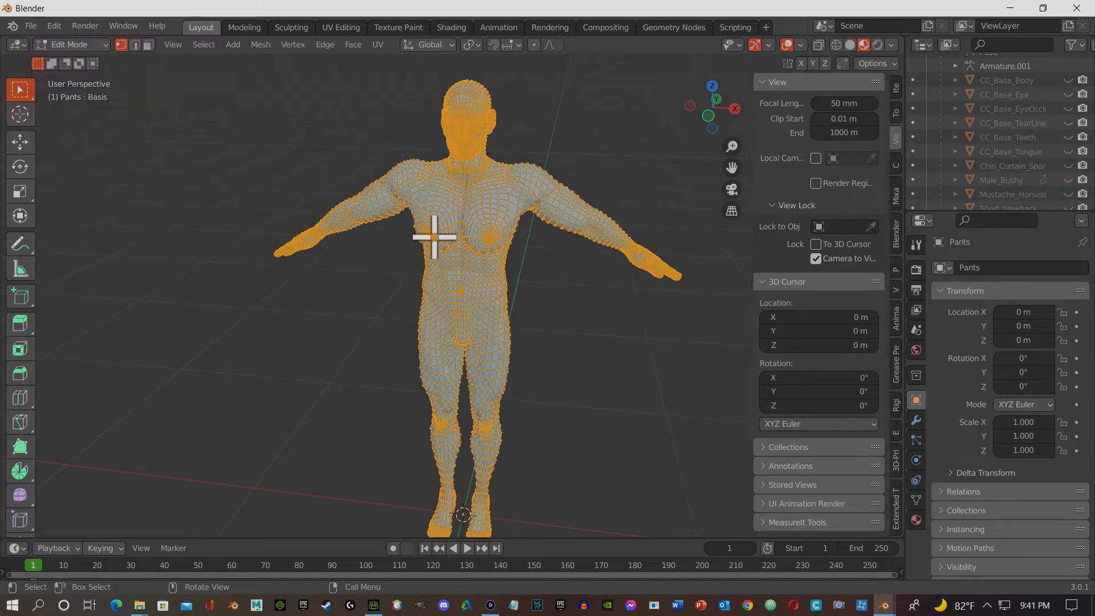
{"action": "left_click", "coordinate": [148, 44]}
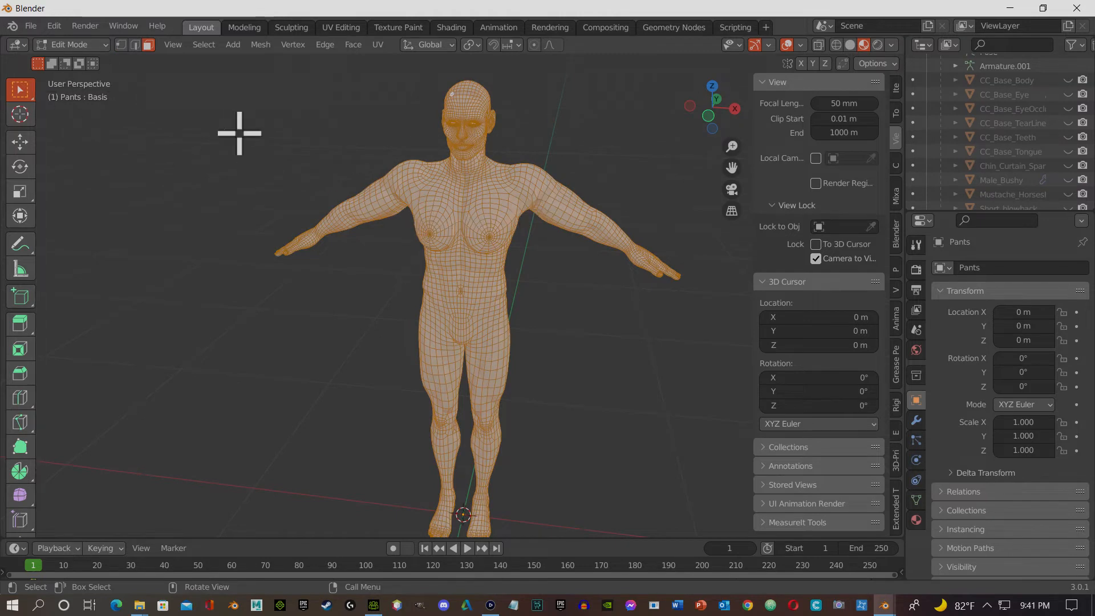
{"action": "scroll", "coordinate": [411, 223], "scroll_direction": "down", "scroll_amount": 3}
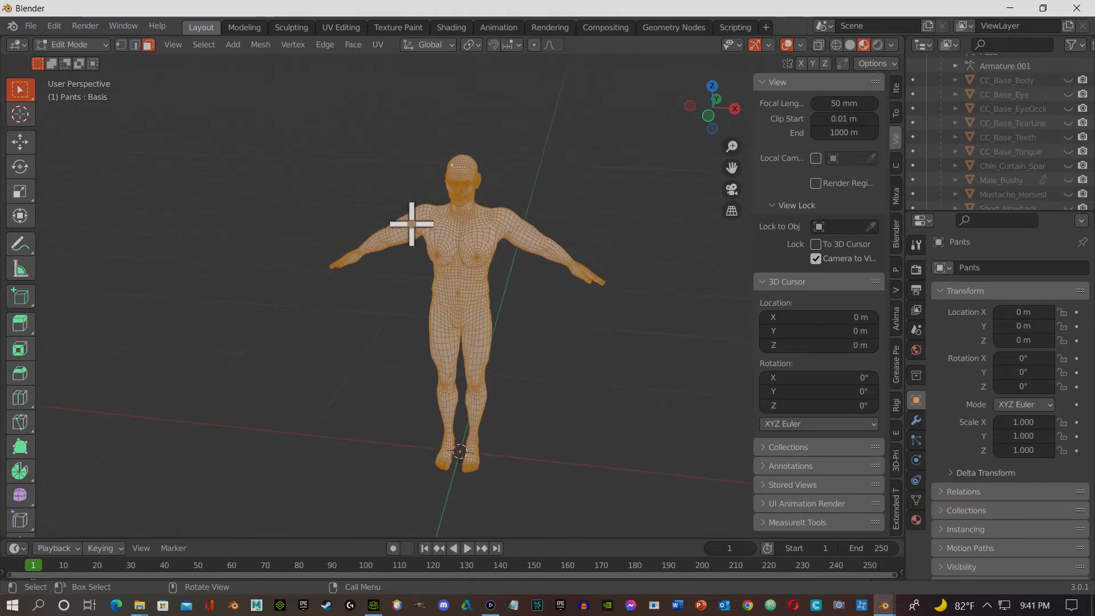
Step: Activate the Lasso Select tool and deselect all faces of the Pants mesh
{"action": "left_click_drag", "start_coordinate": [23, 92], "coordinate": [120, 181]}
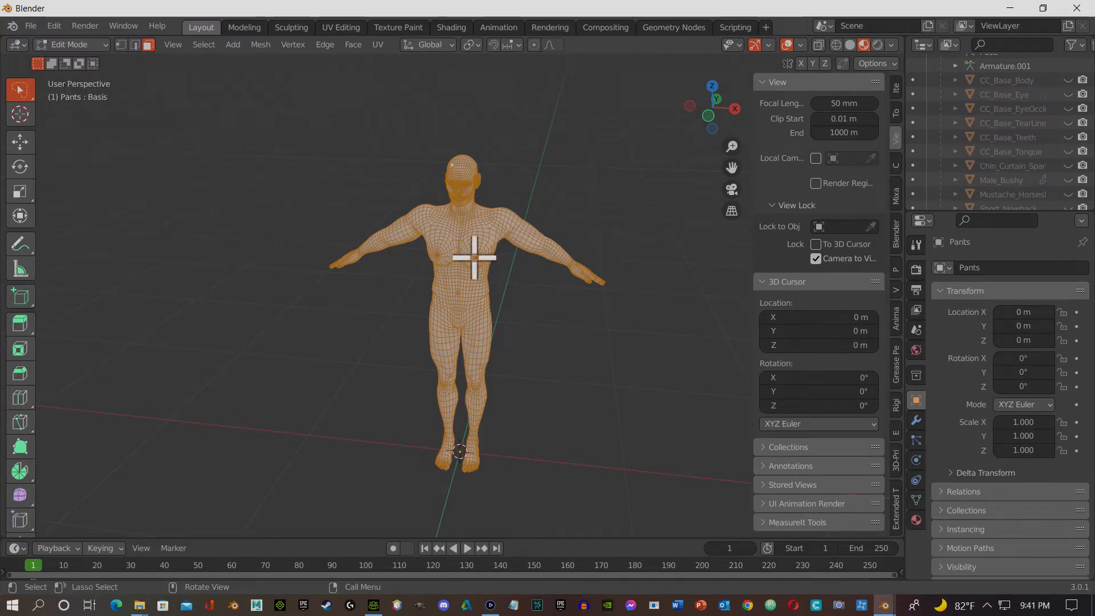
{"action": "scroll", "coordinate": [615, 302], "scroll_direction": "up", "scroll_amount": 3}
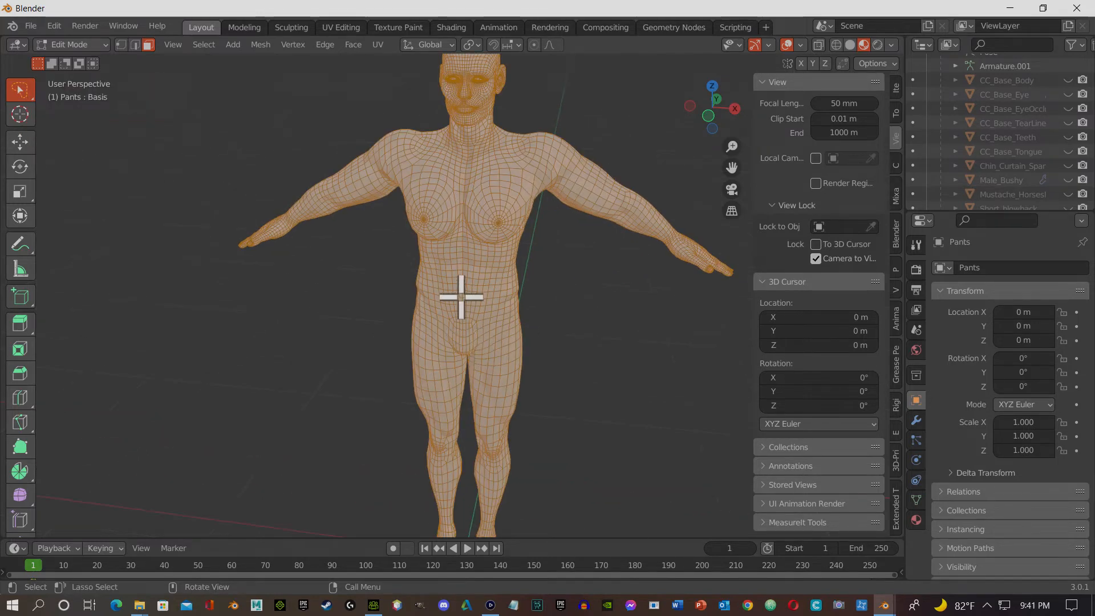
{"action": "key", "text": "alt+a"}
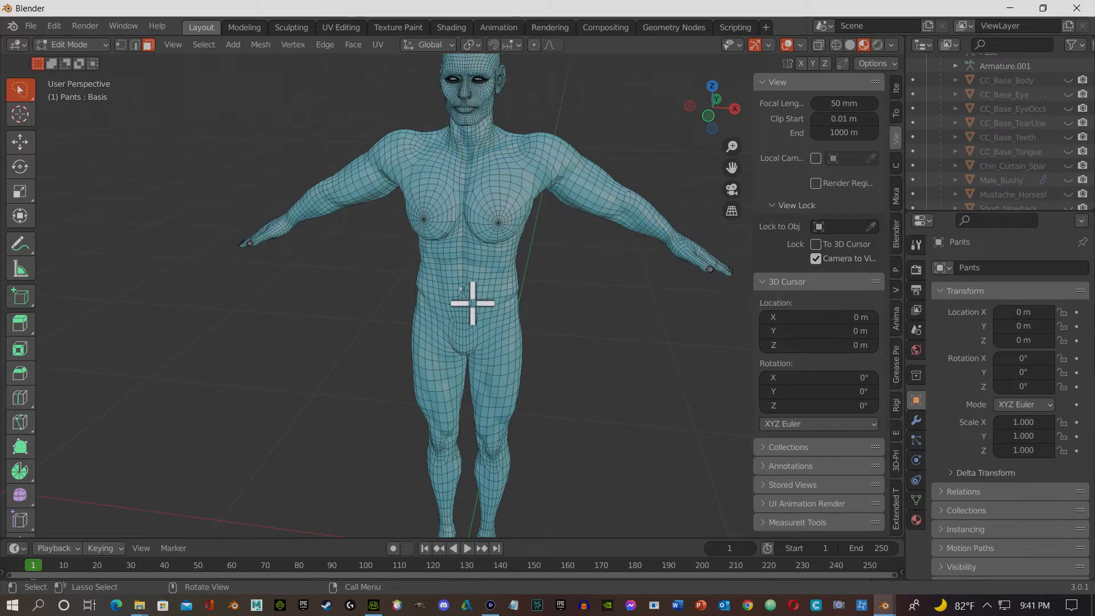
Step: In wireframe shading, lasso-select all faces above the navel line through the whole body, including the chest, arms and head
{"action": "key", "text": "grave"}
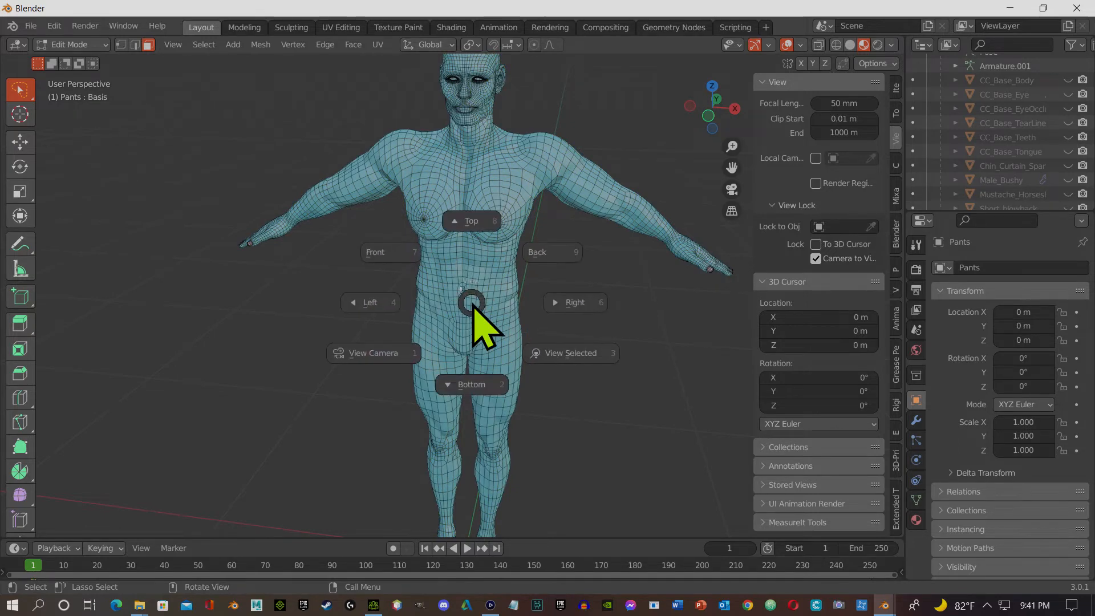
{"action": "left_click", "coordinate": [568, 355]}
{"action": "scroll", "coordinate": [556, 351], "scroll_direction": "down", "scroll_amount": 10}
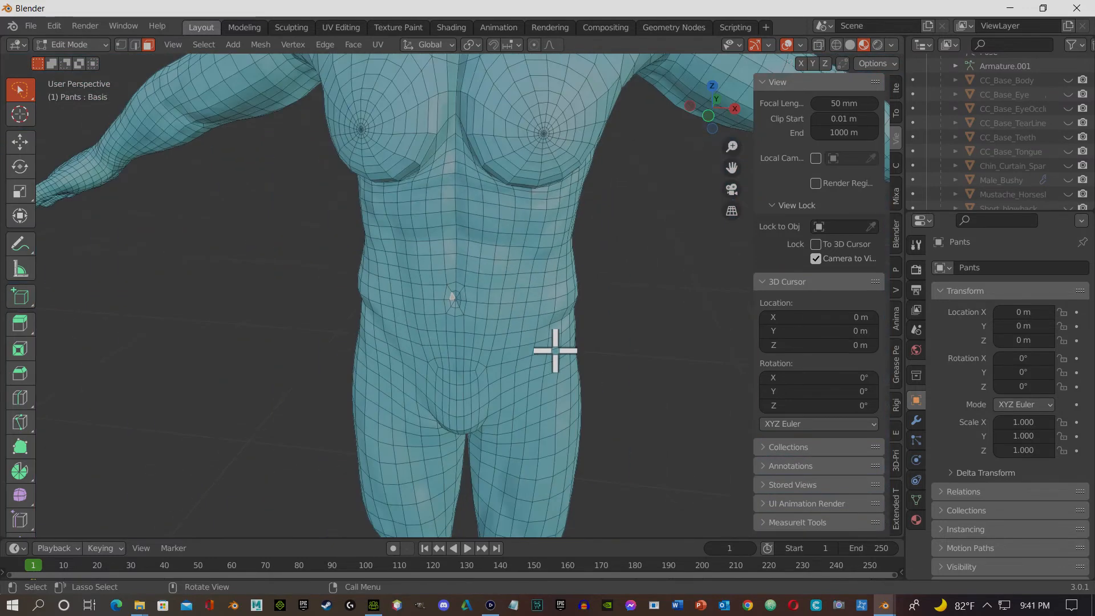
{"action": "middle_click_drag", "start_coordinate": [555, 350], "coordinate": [572, 308]}
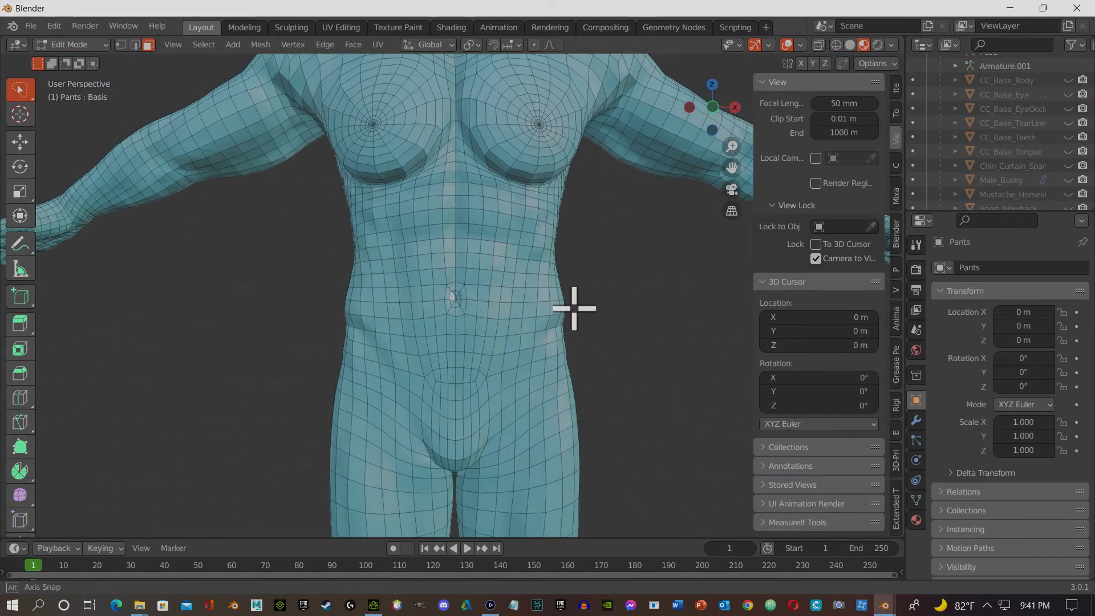
{"action": "scroll", "coordinate": [575, 301], "scroll_direction": "up", "scroll_amount": 2}
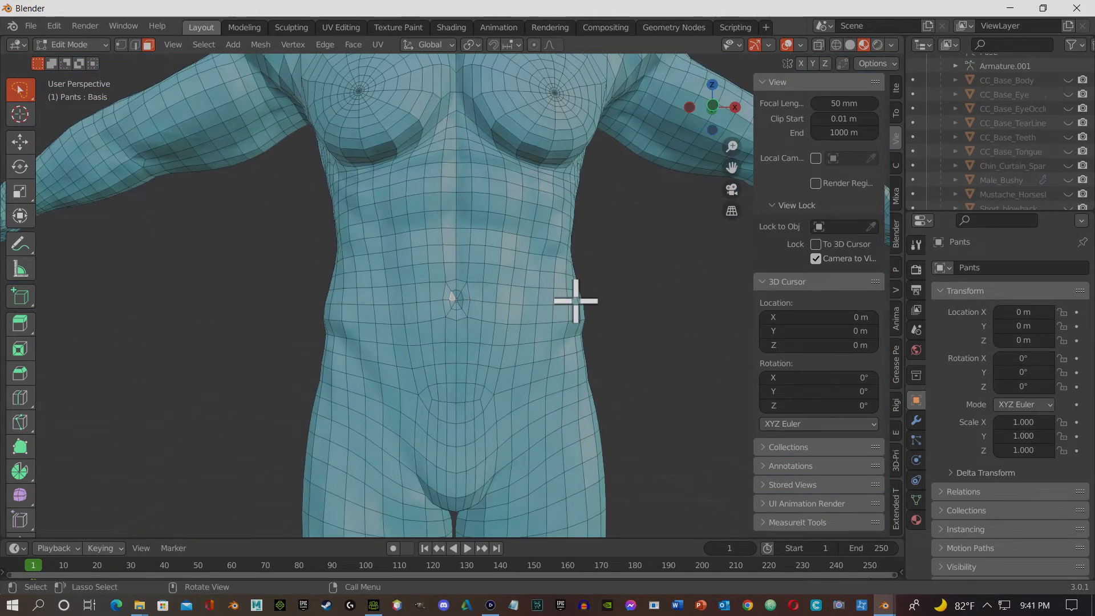
{"action": "left_click", "coordinate": [837, 46]}
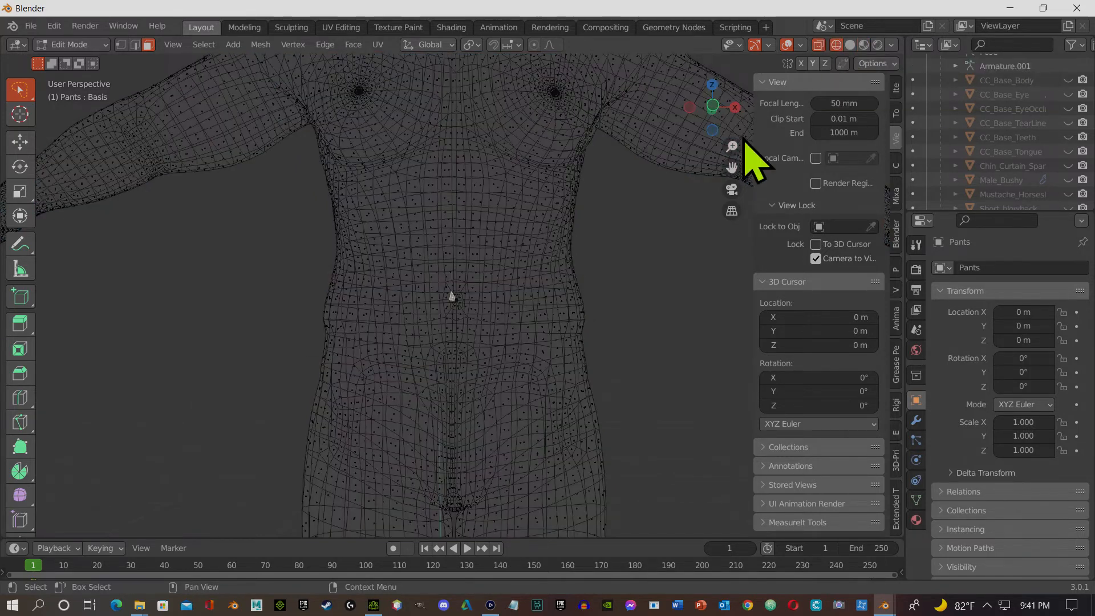
{"action": "scroll", "coordinate": [528, 337], "scroll_direction": "up", "scroll_amount": 3}
{"action": "mouse_move", "coordinate": [530, 336]}
{"action": "middle_mouse_down"}
{"action": "mouse_move", "coordinate": [511, 325]}
{"action": "mouse_move", "coordinate": [553, 325]}
{"action": "mouse_move", "coordinate": [524, 335]}
{"action": "middle_mouse_up"}
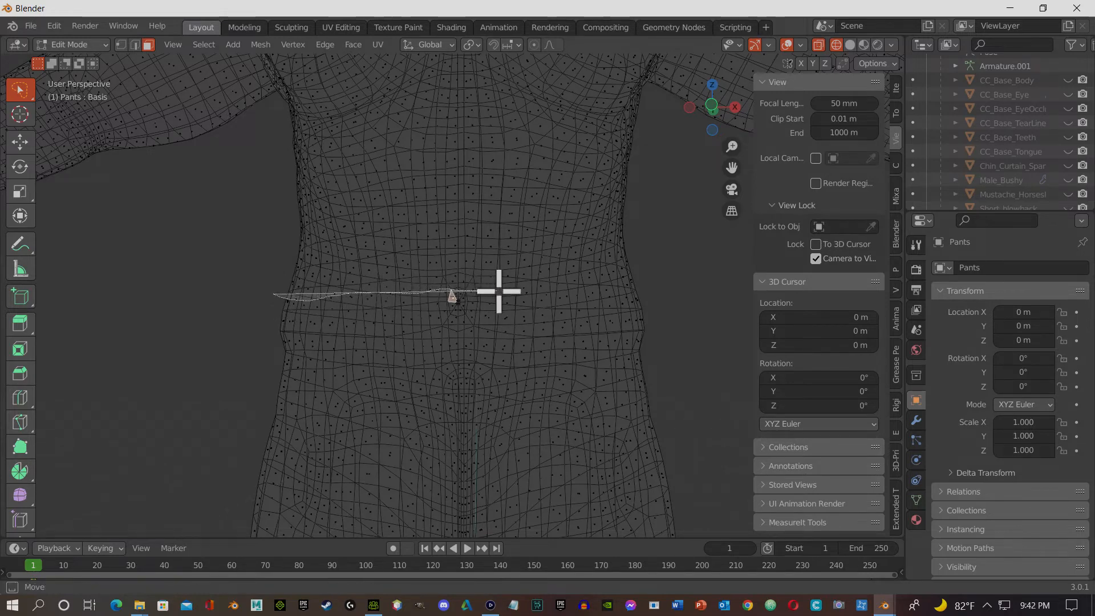
{"action": "mouse_move", "coordinate": [534, 291]}
{"action": "left_mouse_down"}
{"action": "mouse_move", "coordinate": [658, 296]}
{"action": "mouse_move", "coordinate": [669, 201]}
{"action": "mouse_move", "coordinate": [709, 73]}
{"action": "mouse_move", "coordinate": [507, 12]}
{"action": "mouse_move", "coordinate": [63, 80]}
{"action": "left_mouse_up"}
{"action": "scroll", "coordinate": [571, 279], "scroll_direction": "down", "scroll_amount": 6}
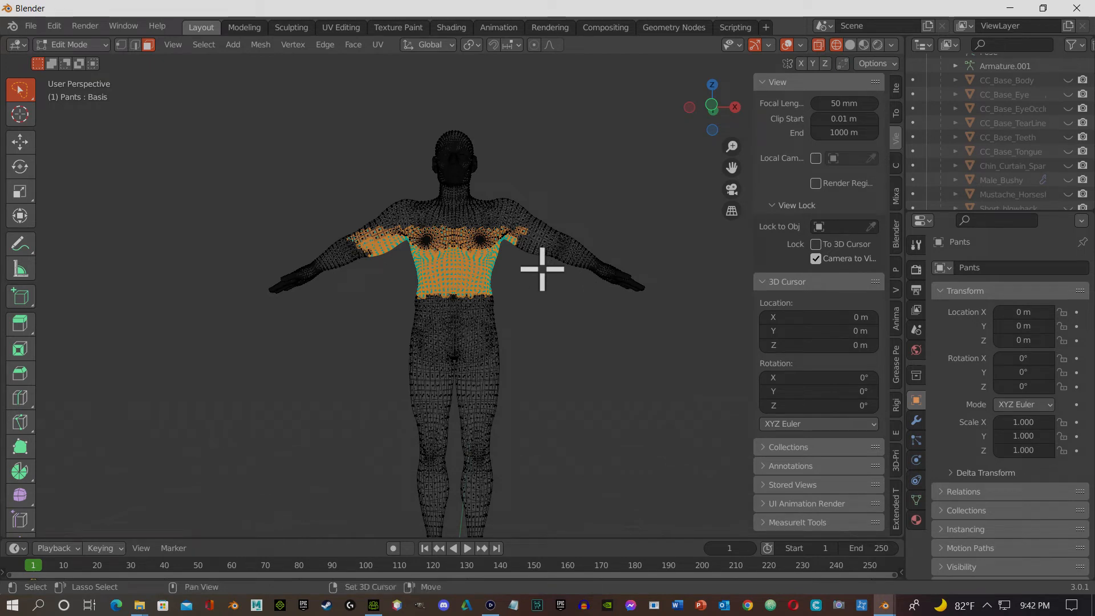
{"action": "mouse_move", "coordinate": [576, 289]}
{"action": "right_mouse_down", "text": "ctrl"}
{"action": "mouse_move", "coordinate": [542, 262]}
{"action": "mouse_move", "coordinate": [467, 247]}
{"action": "mouse_move", "coordinate": [313, 274]}
{"action": "mouse_move", "coordinate": [257, 298]}
{"action": "mouse_move", "coordinate": [391, 105]}
{"action": "mouse_move", "coordinate": [669, 231]}
{"action": "mouse_move", "coordinate": [633, 354]}
{"action": "right_mouse_up", "text": "ctrl"}
{"action": "mouse_move", "coordinate": [370, 279]}
{"action": "right_mouse_down", "text": "ctrl"}
{"action": "mouse_move", "coordinate": [362, 286]}
{"action": "mouse_move", "coordinate": [284, 239]}
{"action": "right_mouse_up", "text": "ctrl"}
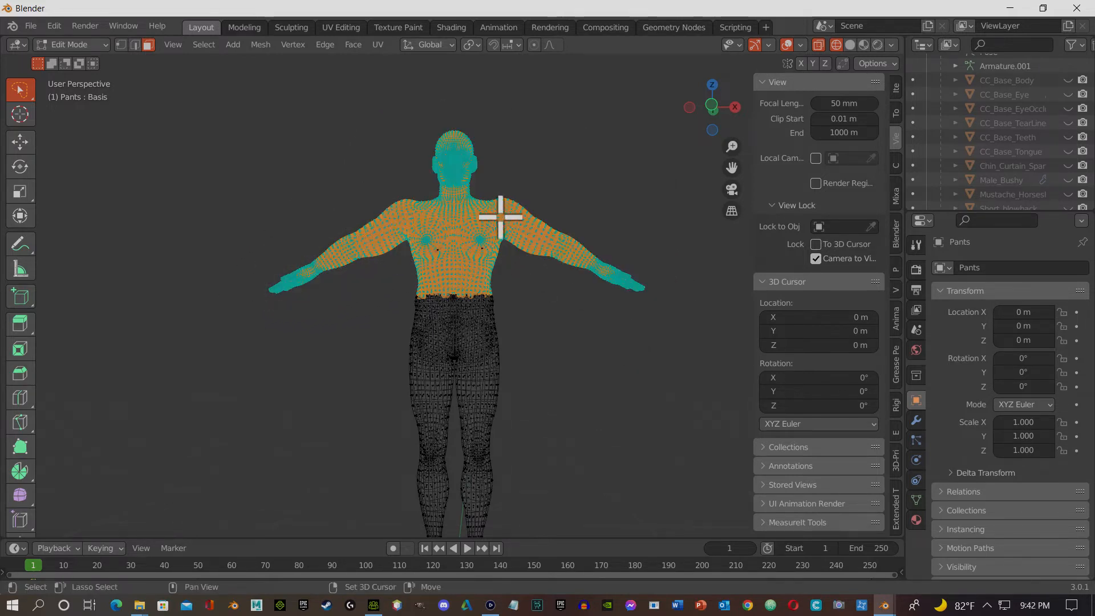
Step: Return to solid shading and add the missed faces across the front waist to even out the selection's lower edge
{"action": "left_click", "coordinate": [850, 44]}
{"action": "scroll", "coordinate": [460, 310], "scroll_direction": "up", "scroll_amount": 6}
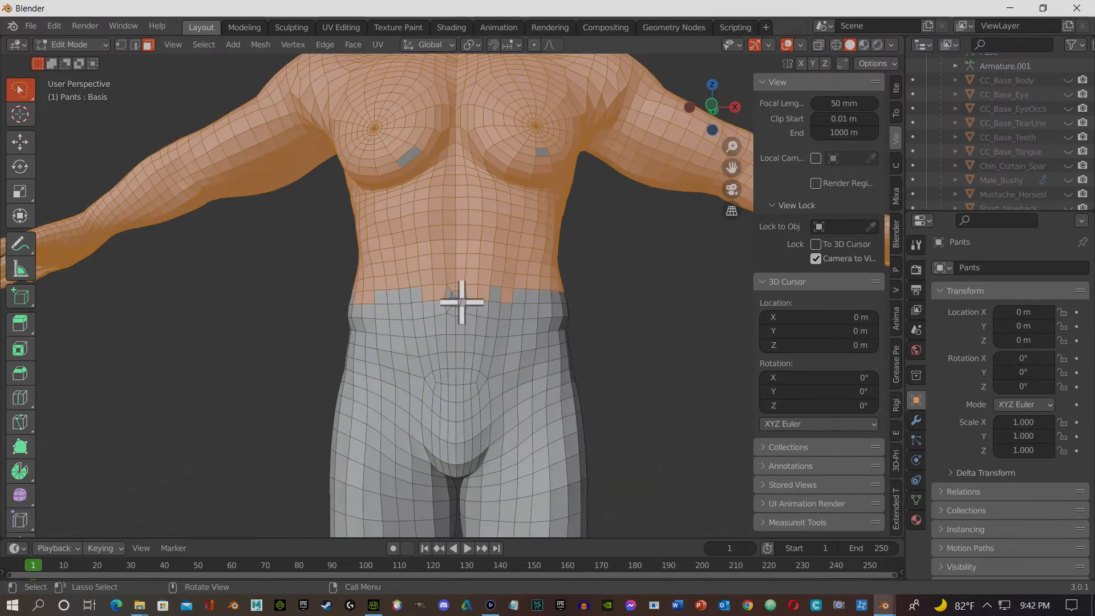
{"action": "scroll", "coordinate": [461, 302], "scroll_direction": "up", "scroll_amount": 3}
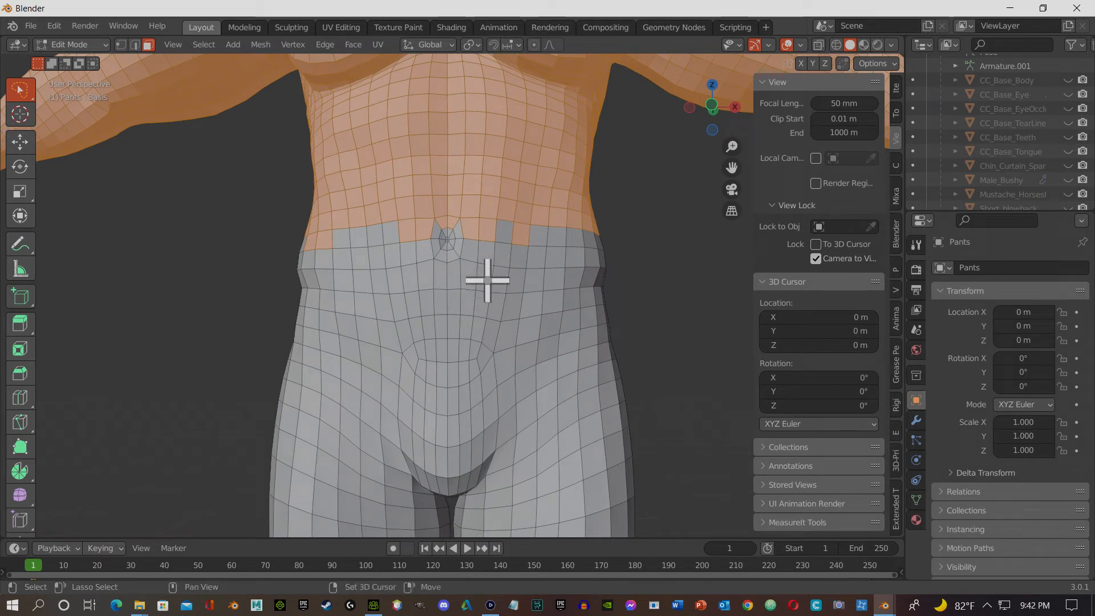
{"action": "left_click", "coordinate": [340, 242], "text": "shift"}
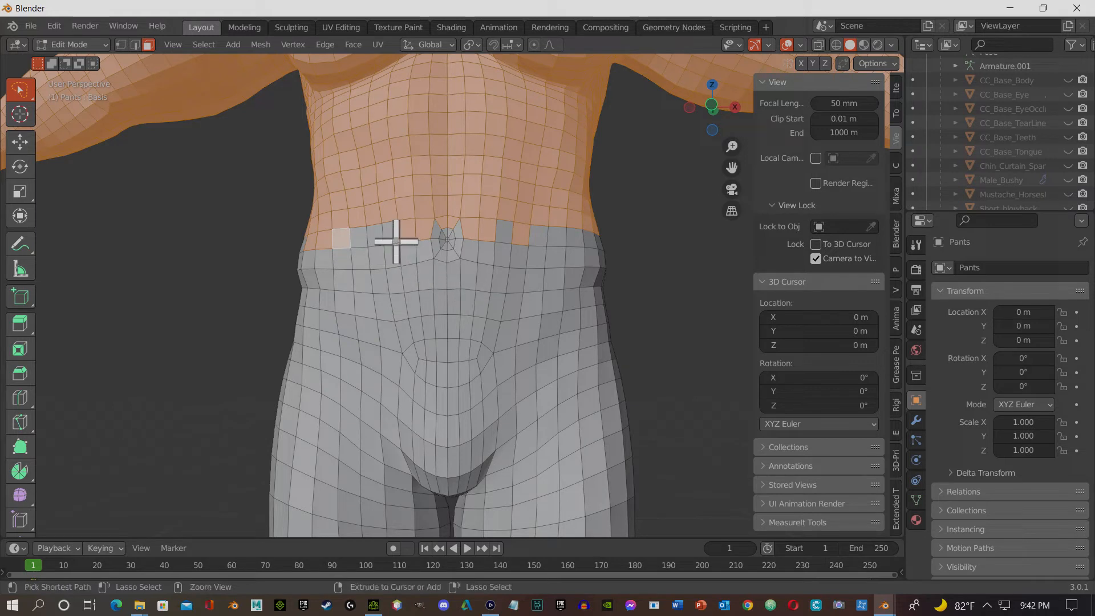
{"action": "left_click", "coordinate": [436, 234], "text": "shift"}
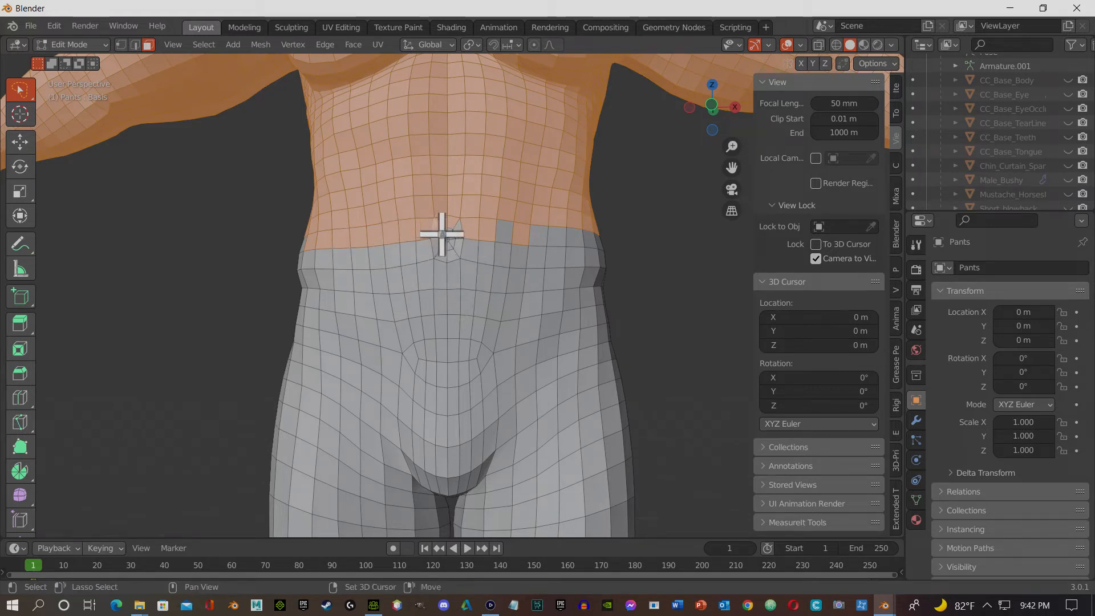
{"action": "left_click", "coordinate": [538, 236], "text": "shift"}
Step: Extend the selection with shortest-path picks along the waistline around the character's left hip to the middle of the back
{"action": "middle_click_drag", "start_coordinate": [625, 266], "coordinate": [371, 286]}
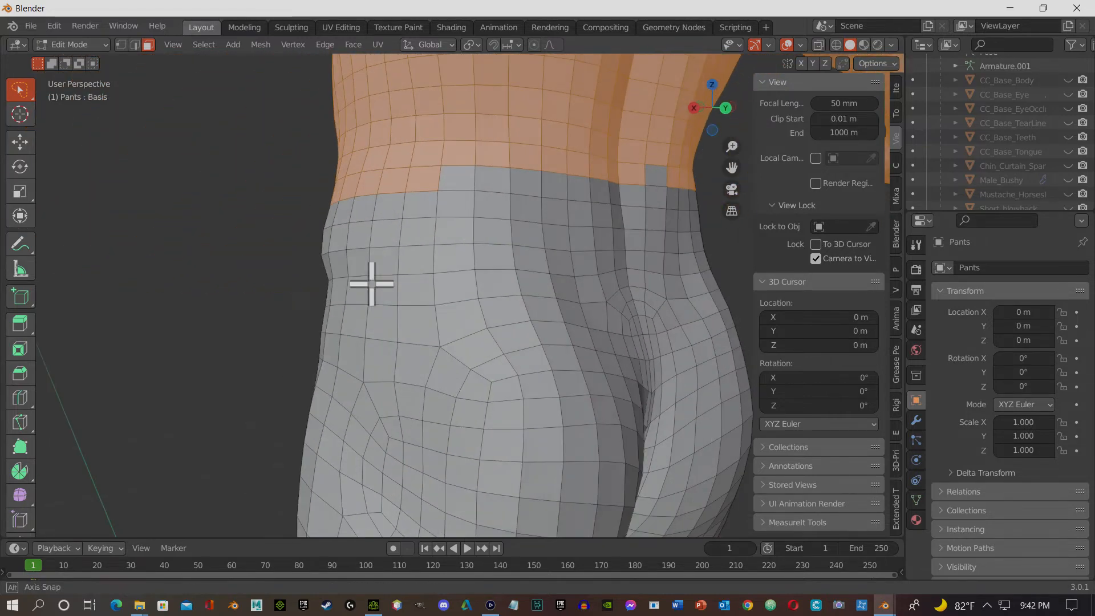
{"action": "left_click", "coordinate": [421, 206], "text": "ctrl"}
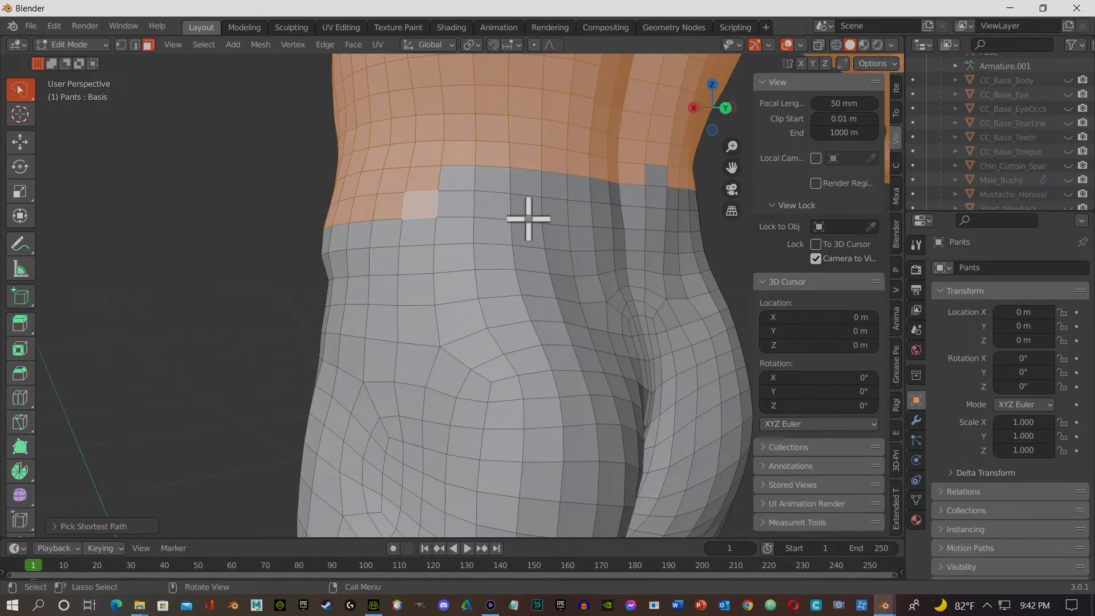
{"action": "middle_click_drag", "start_coordinate": [650, 224], "coordinate": [563, 215]}
{"action": "middle_click_drag", "start_coordinate": [264, 215], "coordinate": [391, 203]}
{"action": "left_click", "coordinate": [401, 198], "text": "ctrl"}
{"action": "middle_click_drag", "start_coordinate": [457, 176], "coordinate": [433, 169]}
{"action": "left_click", "coordinate": [364, 144], "text": "ctrl"}
{"action": "left_click", "coordinate": [385, 163], "text": "ctrl"}
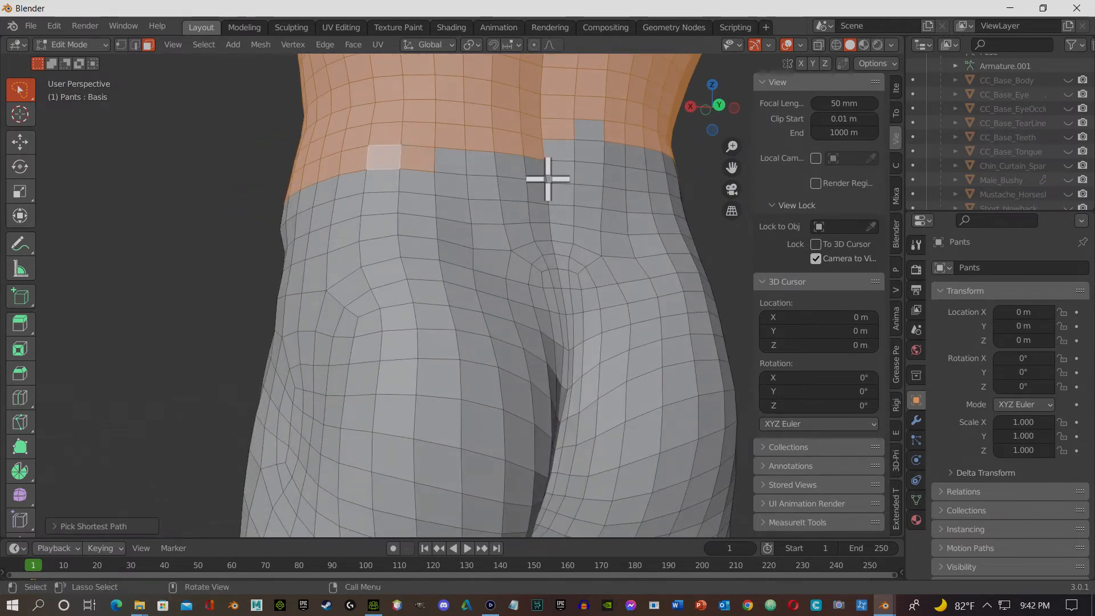
{"action": "left_click", "coordinate": [530, 172], "text": "ctrl"}
Step: Add the remaining waistline faces across the right half of the back with shortest-path picks, levelling the selection edge
{"action": "middle_click_drag", "start_coordinate": [631, 186], "coordinate": [386, 146]}
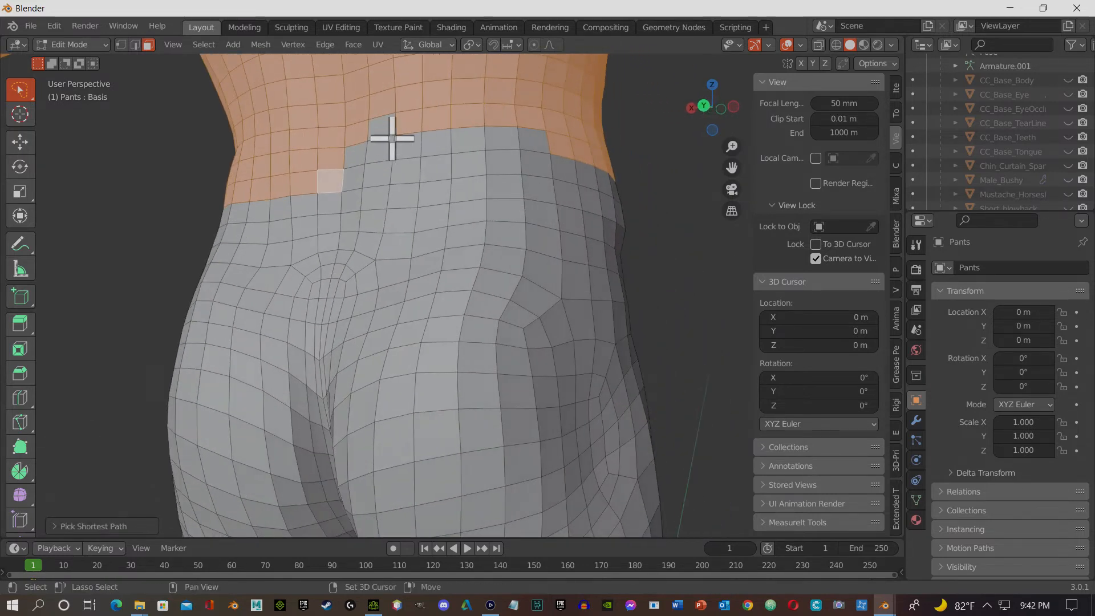
{"action": "left_click", "coordinate": [381, 127], "text": "ctrl"}
{"action": "left_click", "coordinate": [529, 146], "text": "ctrl"}
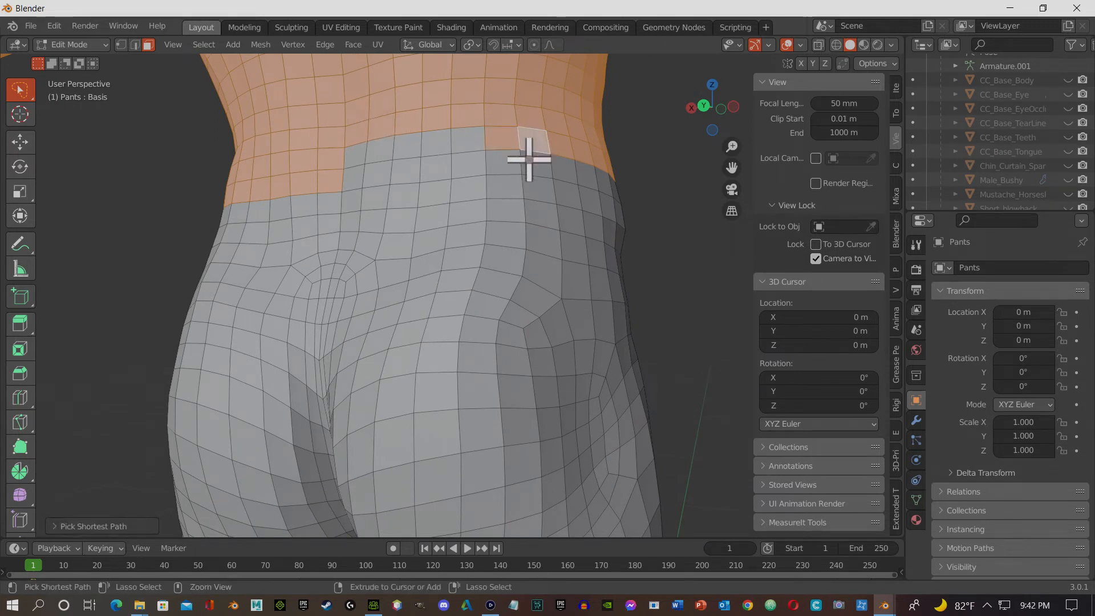
{"action": "left_click", "coordinate": [463, 142], "text": "ctrl"}
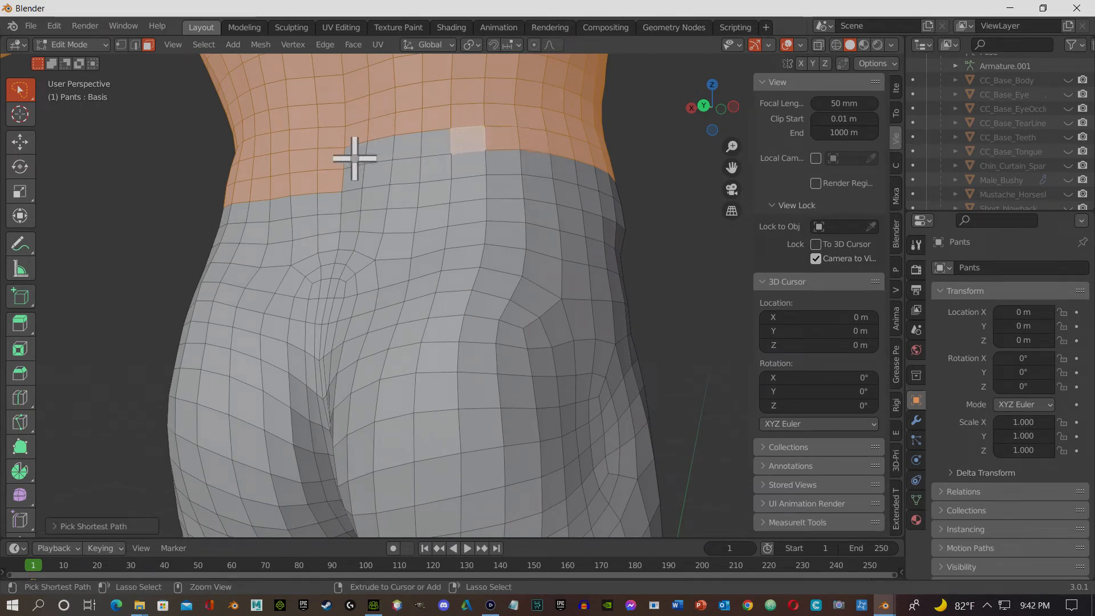
{"action": "left_click", "coordinate": [354, 155], "text": "ctrl"}
{"action": "left_click", "coordinate": [503, 163], "text": "ctrl"}
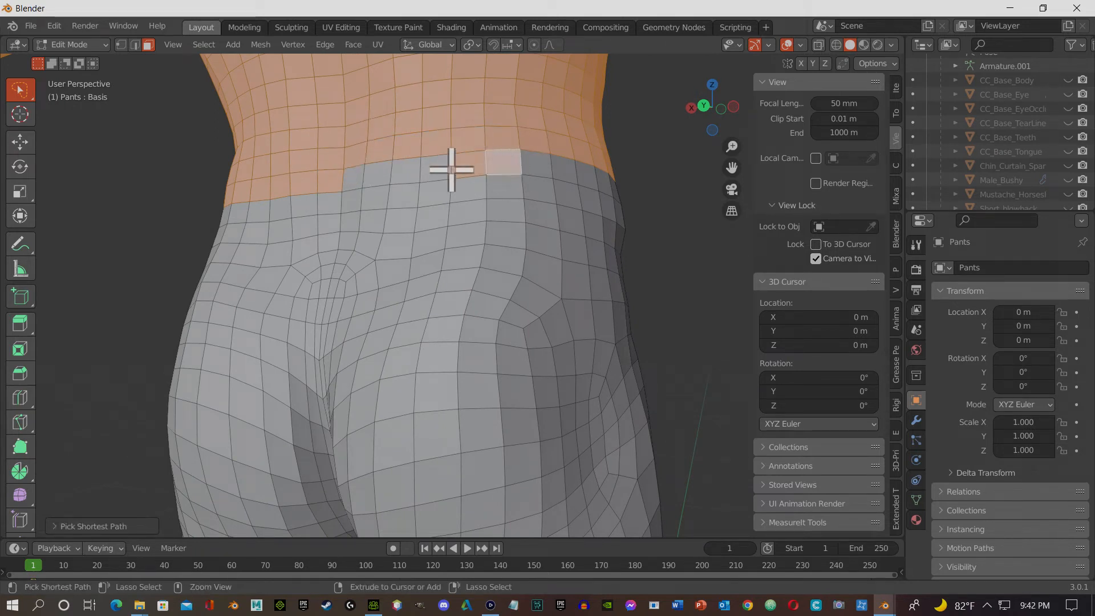
{"action": "left_click", "coordinate": [349, 179], "text": "ctrl"}
Step: Delete the selected upper-body faces above the waistline from the pants mesh
{"action": "middle_click_drag", "start_coordinate": [535, 194], "coordinate": [797, 224]}
{"action": "middle_click_drag", "start_coordinate": [495, 235], "coordinate": [531, 236]}
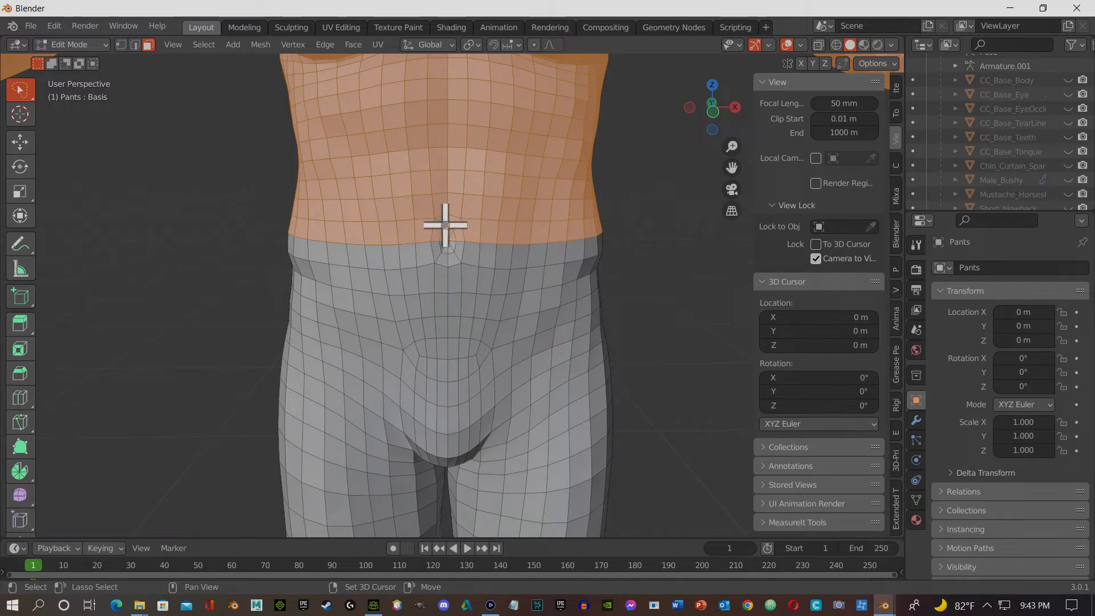
{"action": "middle_click_drag", "start_coordinate": [437, 208], "coordinate": [522, 201]}
{"action": "key", "text": "x"}
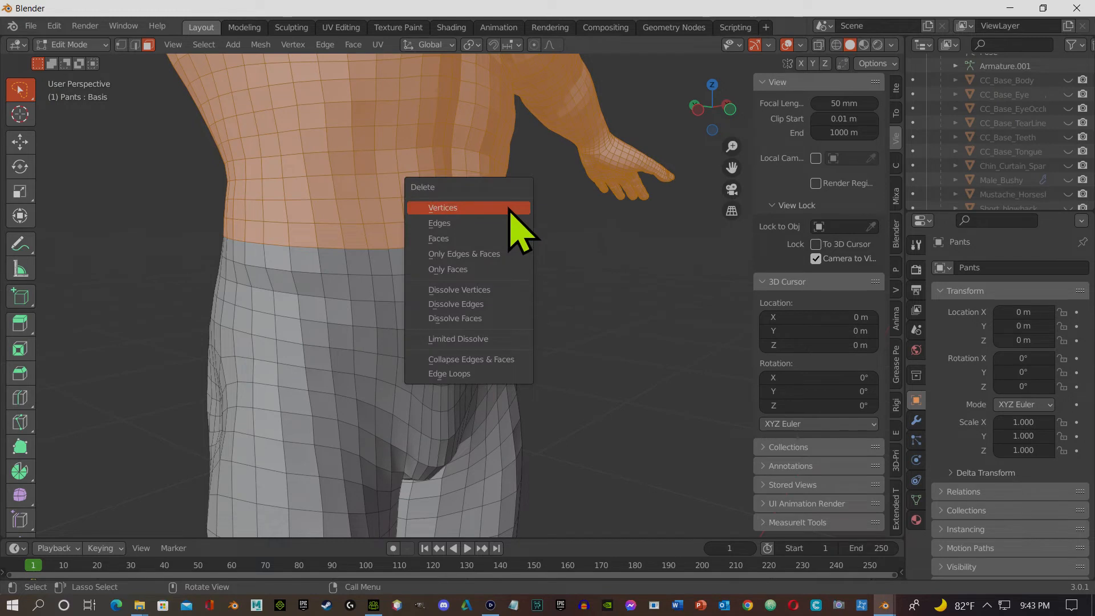
{"action": "left_click", "coordinate": [484, 238]}
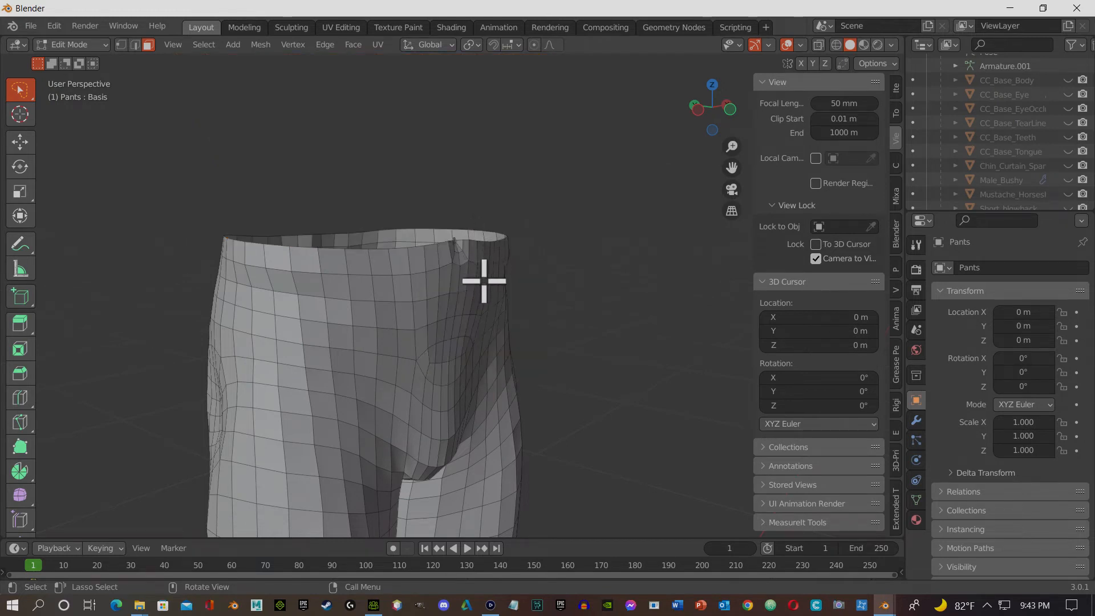
Step: Select the stray mesh fragments floating above the waist opening and delete their faces
{"action": "scroll", "coordinate": [483, 280], "scroll_direction": "down", "scroll_amount": 5}
{"action": "scroll", "coordinate": [485, 283], "scroll_direction": "up", "scroll_amount": 3}
{"action": "scroll", "coordinate": [486, 278], "scroll_direction": "down", "scroll_amount": 1}
{"action": "mouse_move", "coordinate": [414, 143]}
{"action": "left_mouse_down"}
{"action": "mouse_move", "coordinate": [580, 189]}
{"action": "mouse_move", "coordinate": [567, 193]}
{"action": "left_mouse_up"}
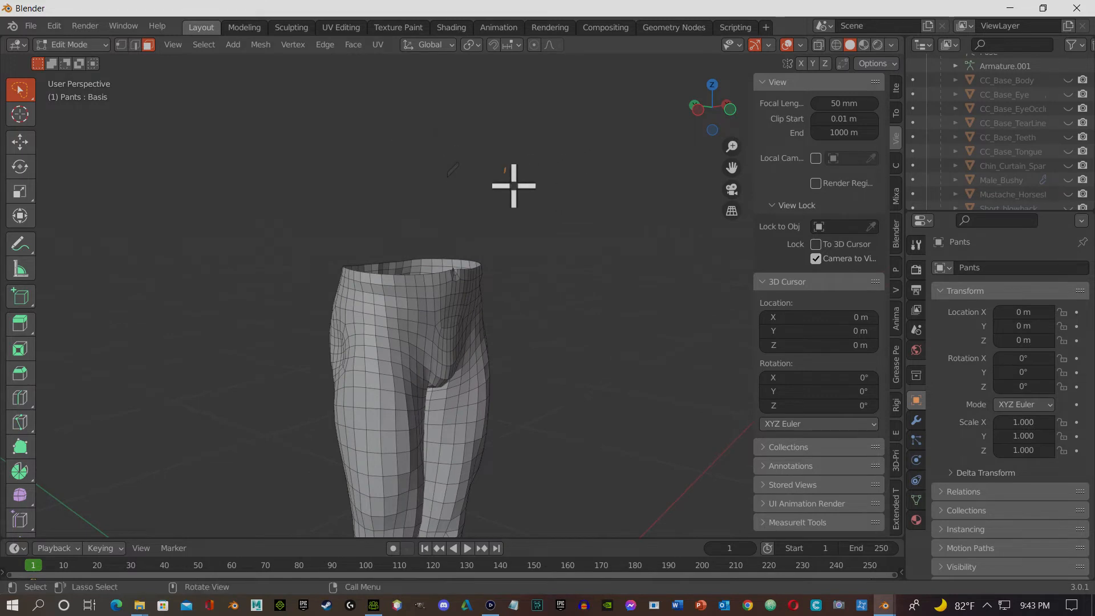
{"action": "left_click_drag", "start_coordinate": [419, 140], "coordinate": [488, 167], "text": "shift"}
{"action": "key", "text": "x"}
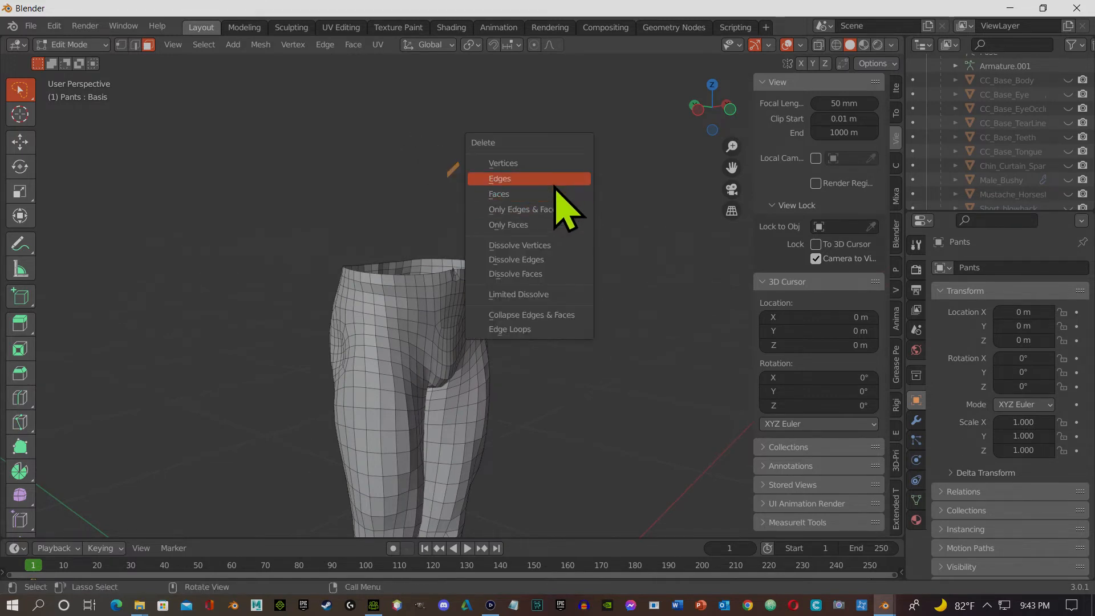
{"action": "left_click", "coordinate": [553, 195]}
Step: Select the face loops around both ankles, just above the feet
{"action": "middle_click_drag", "start_coordinate": [505, 257], "coordinate": [429, 500]}
{"action": "middle_click_drag", "start_coordinate": [491, 440], "coordinate": [446, 333]}
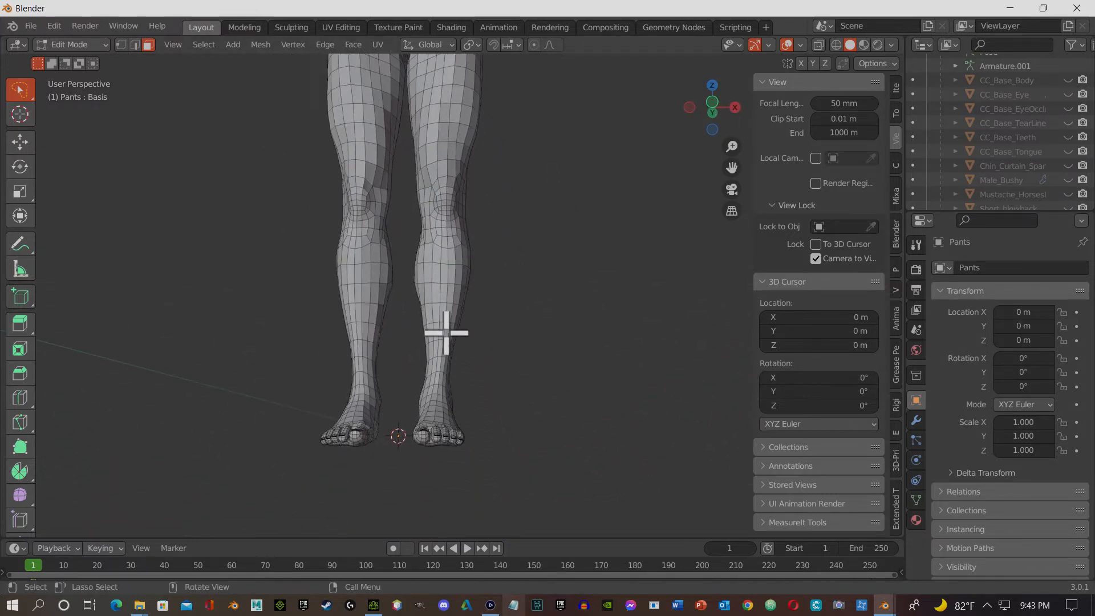
{"action": "left_click", "coordinate": [359, 368], "text": "alt"}
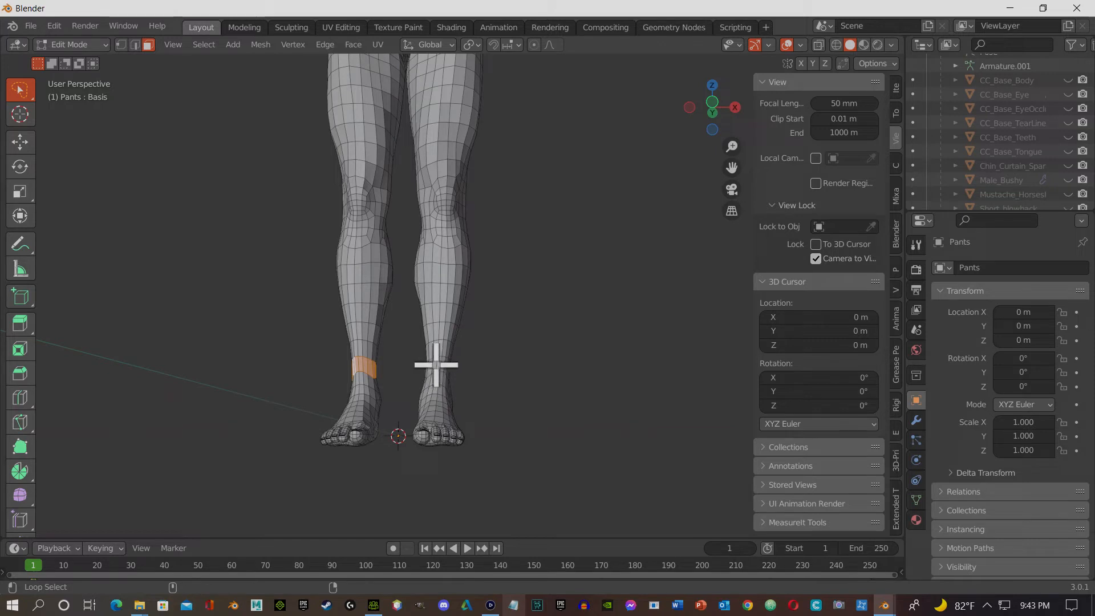
{"action": "scroll", "coordinate": [464, 471], "scroll_direction": "up", "scroll_amount": 3}
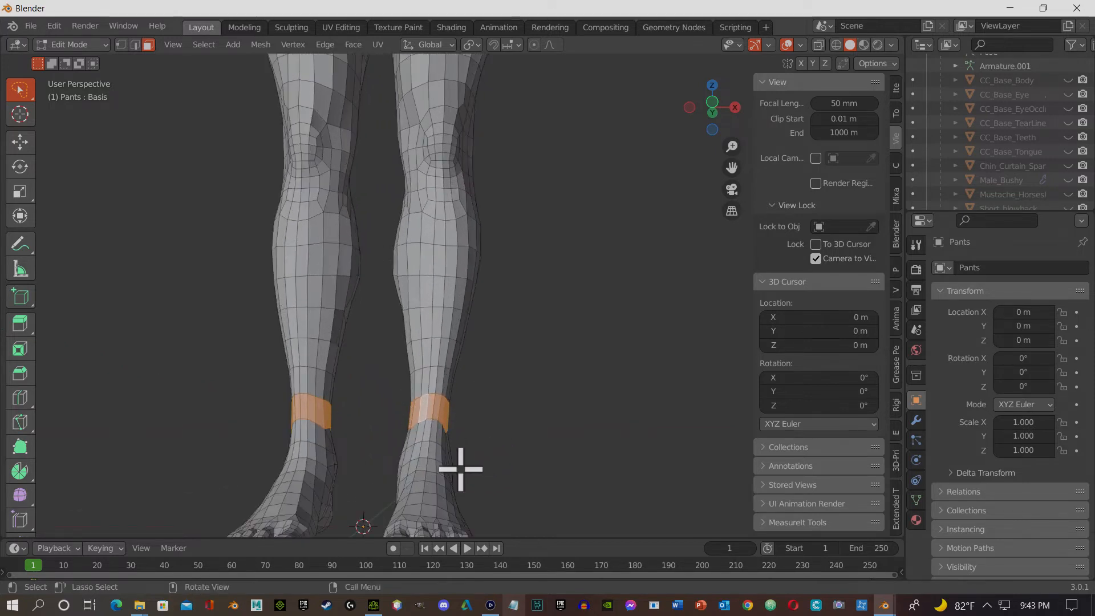
{"action": "middle_click_drag", "start_coordinate": [460, 465], "coordinate": [566, 351], "text": "shift"}
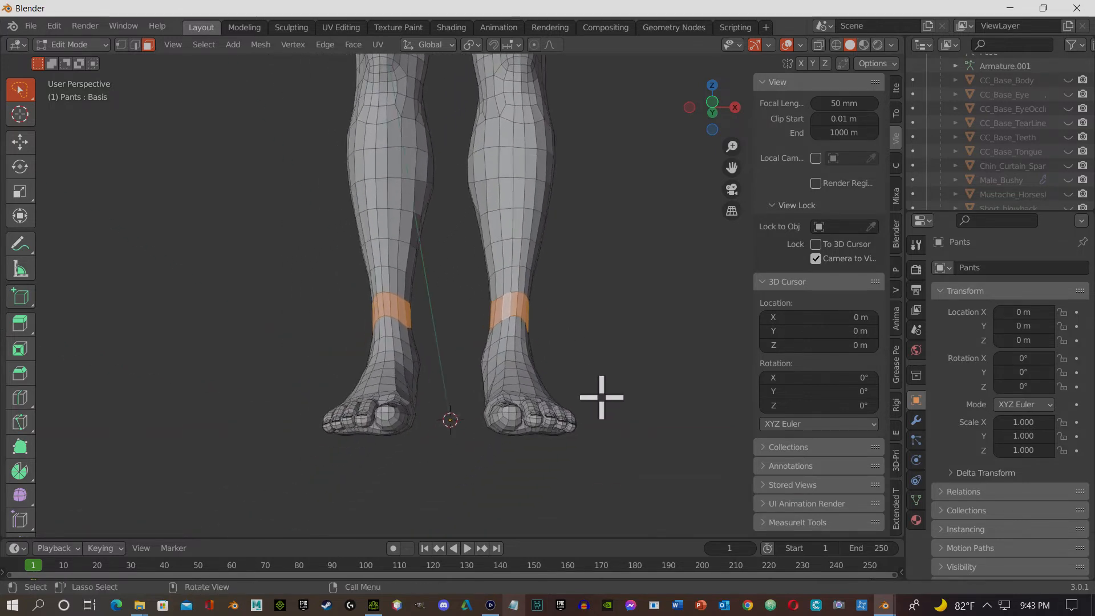
{"action": "scroll", "coordinate": [601, 398], "scroll_direction": "up", "scroll_amount": 2}
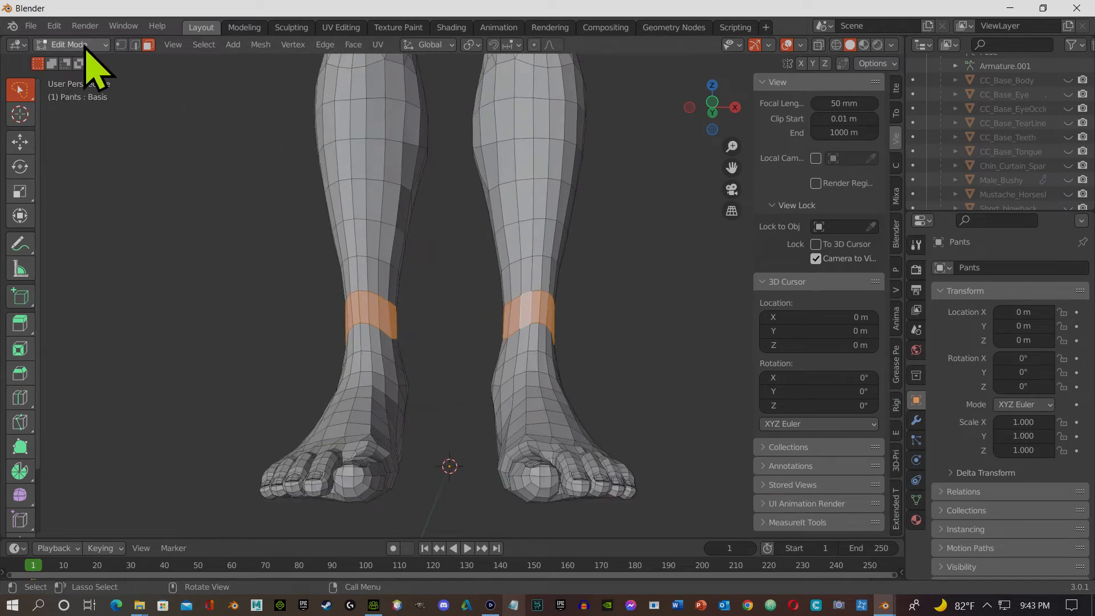
Step: In wireframe shading, add both feet below the ankle loops to the selection, then delete the selected geometry in solid shading
{"action": "left_click", "coordinate": [837, 45]}
{"action": "middle_click_drag", "start_coordinate": [662, 254], "coordinate": [657, 326]}
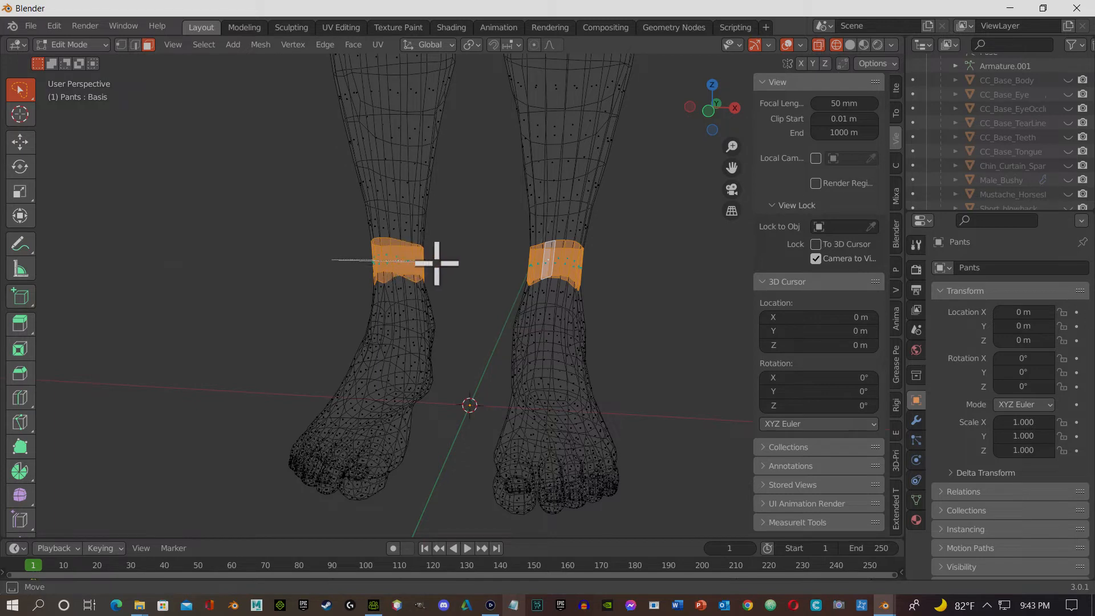
{"action": "mouse_move", "coordinate": [517, 267]}
{"action": "left_mouse_down"}
{"action": "mouse_move", "coordinate": [648, 264]}
{"action": "mouse_move", "coordinate": [721, 318]}
{"action": "mouse_move", "coordinate": [729, 411]}
{"action": "mouse_move", "coordinate": [662, 511]}
{"action": "mouse_move", "coordinate": [572, 542]}
{"action": "mouse_move", "coordinate": [272, 542]}
{"action": "mouse_move", "coordinate": [159, 496]}
{"action": "mouse_move", "coordinate": [163, 484]}
{"action": "left_mouse_up"}
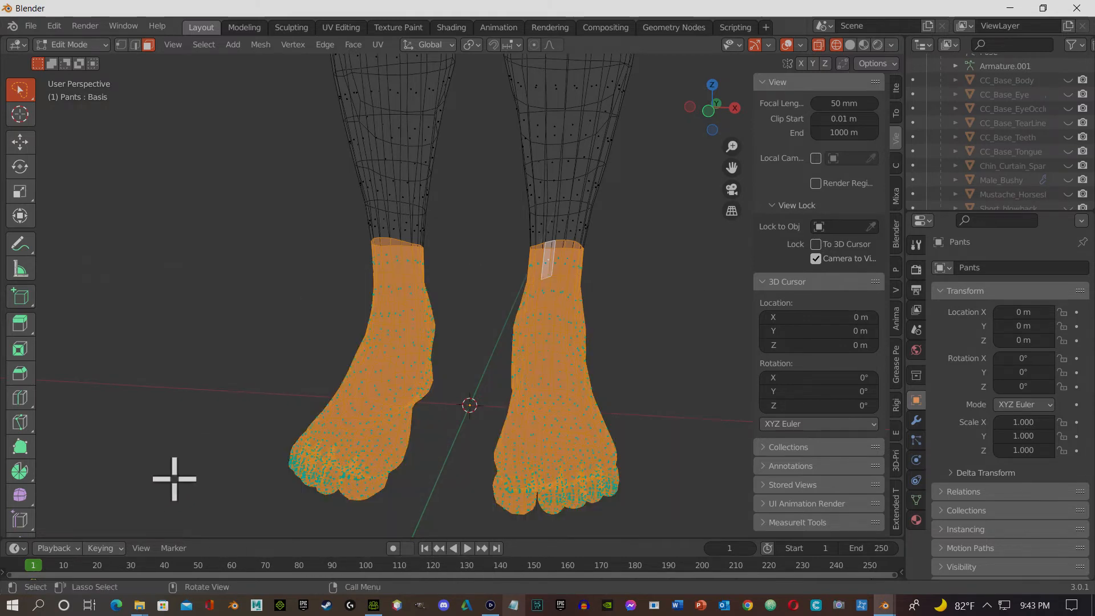
{"action": "left_click", "coordinate": [850, 45]}
{"action": "mouse_move", "coordinate": [376, 320]}
{"action": "middle_mouse_down"}
{"action": "mouse_move", "coordinate": [361, 327]}
{"action": "mouse_move", "coordinate": [873, 308]}
{"action": "mouse_move", "coordinate": [57, 307]}
{"action": "mouse_move", "coordinate": [42, 359]}
{"action": "middle_mouse_up"}
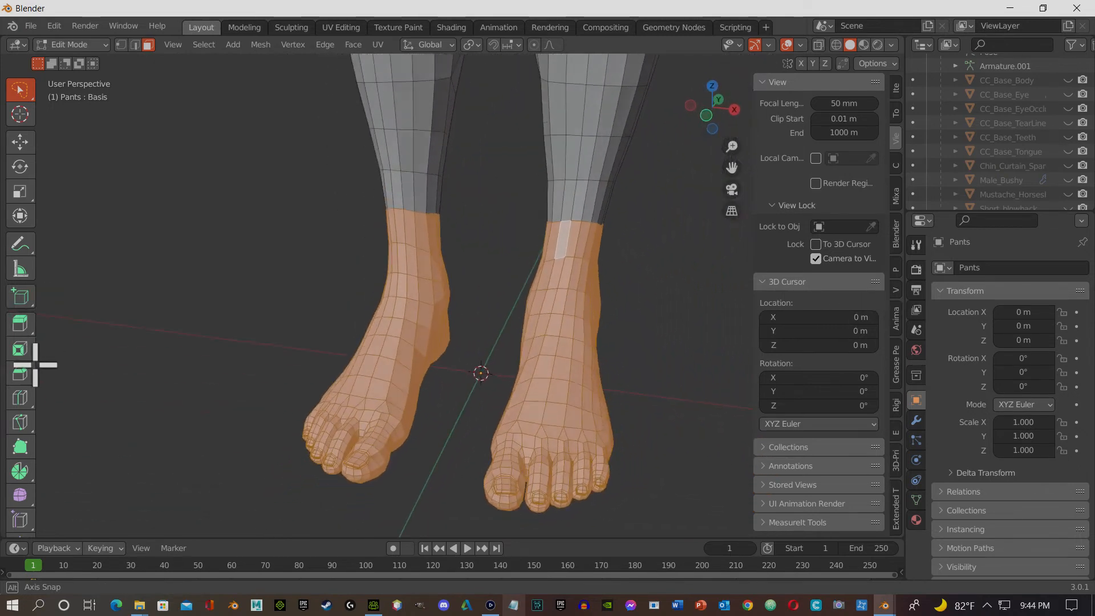
{"action": "key", "text": "x"}
{"action": "left_click", "coordinate": [514, 373]}
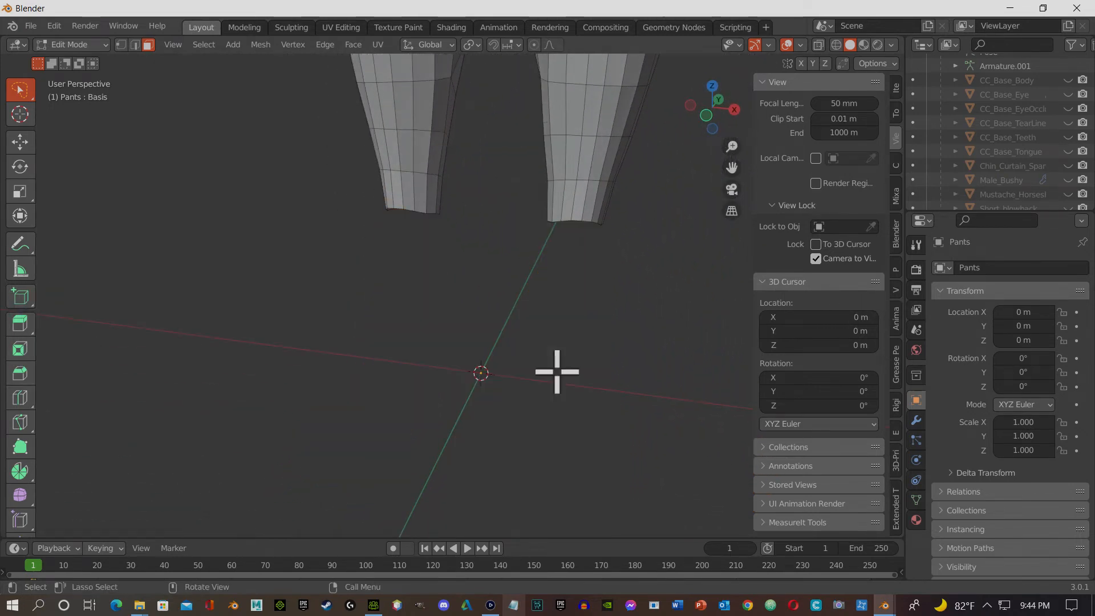
Step: Switch to wireframe shading and lasso-select every face of the trimmed pants mesh
{"action": "scroll", "coordinate": [557, 371], "scroll_direction": "down", "scroll_amount": 5}
{"action": "middle_click_drag", "start_coordinate": [542, 367], "coordinate": [531, 256]}
{"action": "scroll", "coordinate": [530, 256], "scroll_direction": "up", "scroll_amount": 3}
{"action": "scroll", "coordinate": [528, 257], "scroll_direction": "down", "scroll_amount": 3}
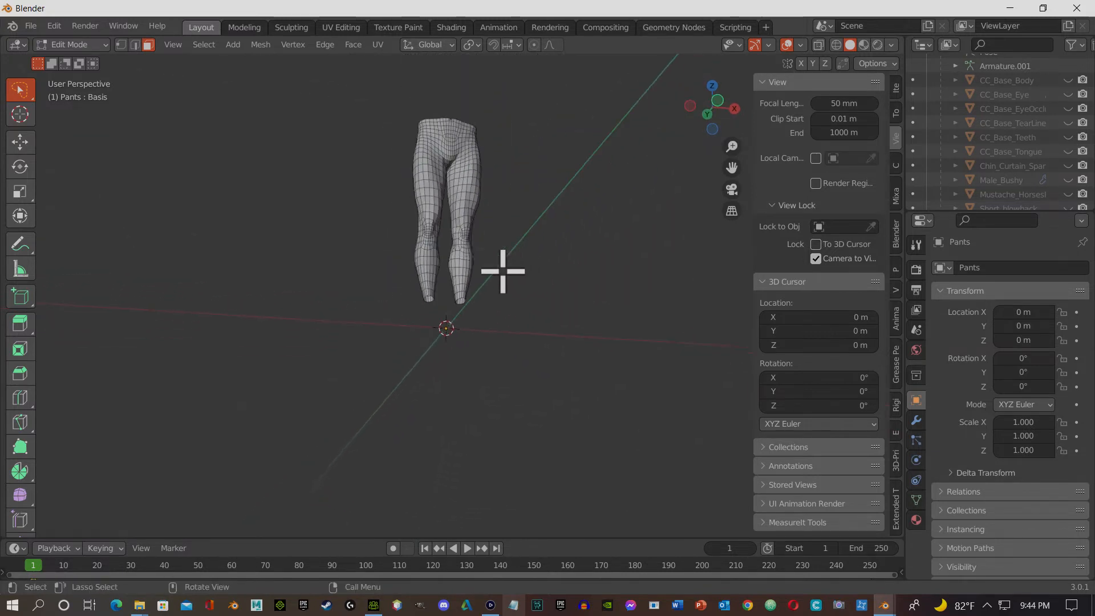
{"action": "middle_click_drag", "start_coordinate": [508, 242], "coordinate": [475, 272]}
{"action": "left_click", "coordinate": [836, 44]}
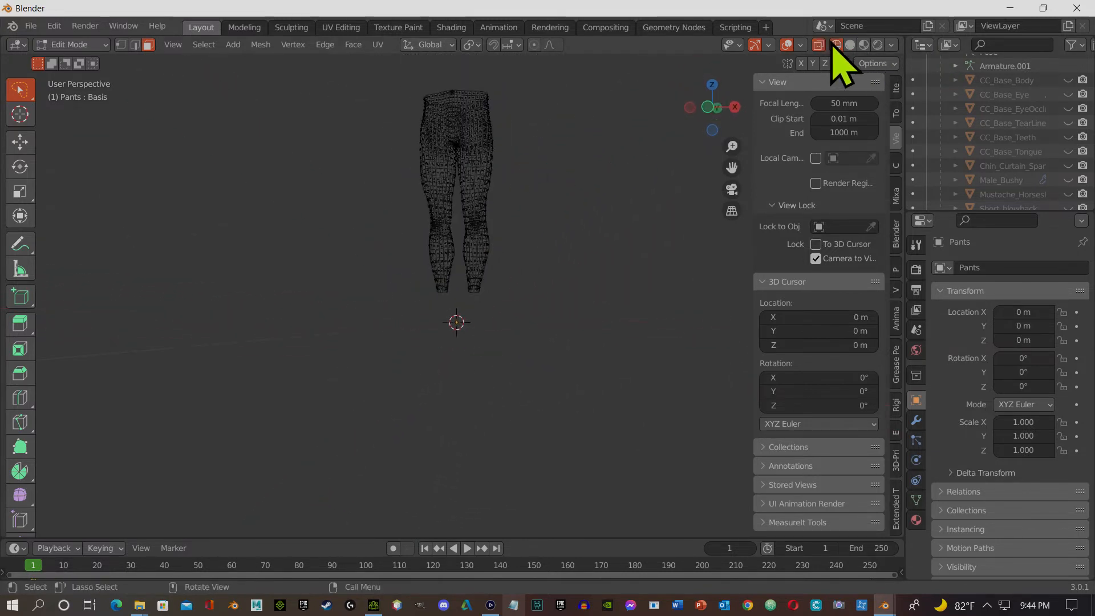
{"action": "mouse_move", "coordinate": [383, 76]}
{"action": "right_mouse_down", "text": "ctrl"}
{"action": "mouse_move", "coordinate": [558, 117]}
{"action": "mouse_move", "coordinate": [489, 371]}
{"action": "mouse_move", "coordinate": [228, 262]}
{"action": "right_mouse_up", "text": "ctrl"}
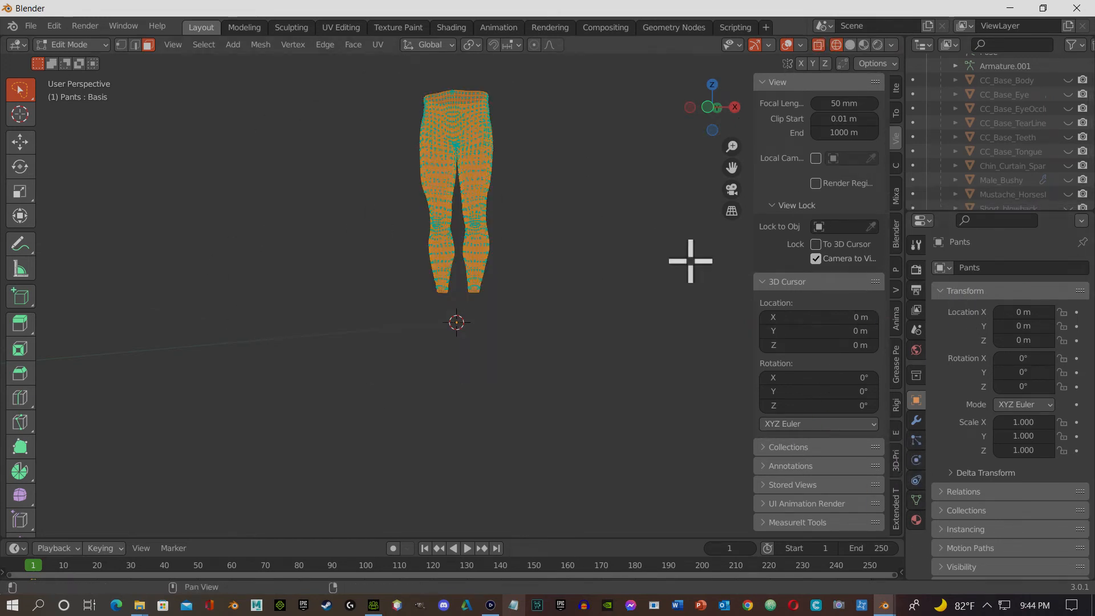
Step: Add a material slot to the pants, create a new material in it and slightly darken its base color
{"action": "left_click", "coordinate": [916, 520]}
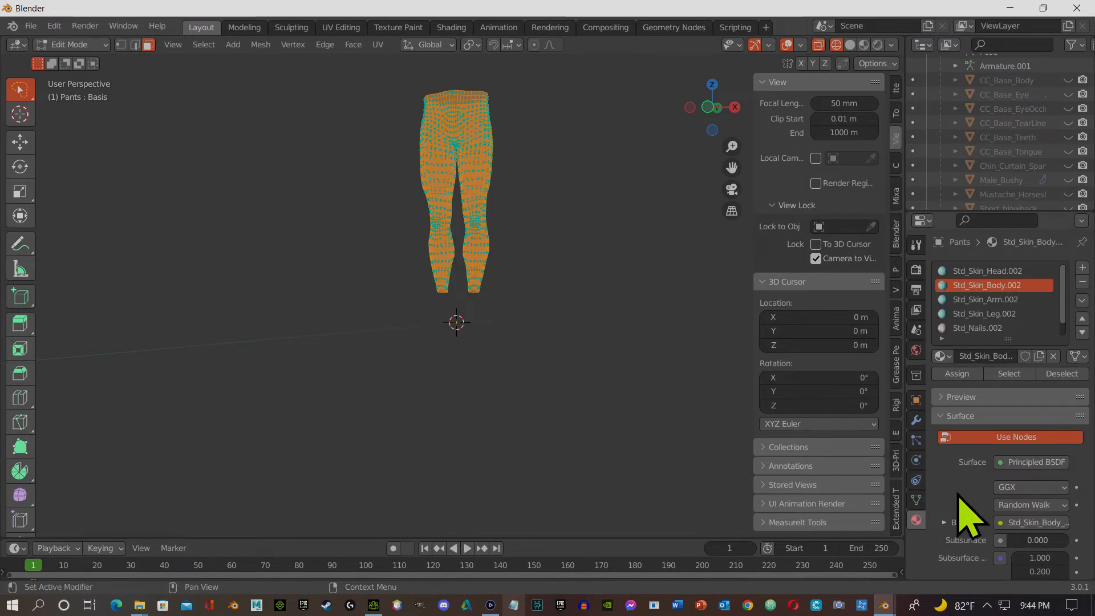
{"action": "left_click", "coordinate": [1082, 268]}
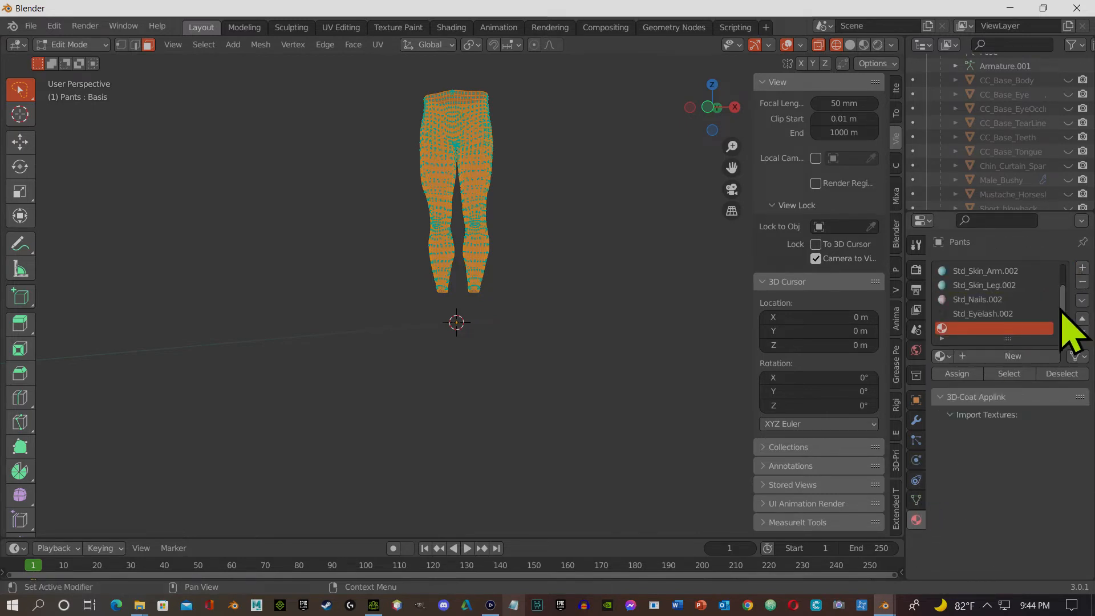
{"action": "left_click", "coordinate": [1009, 359]}
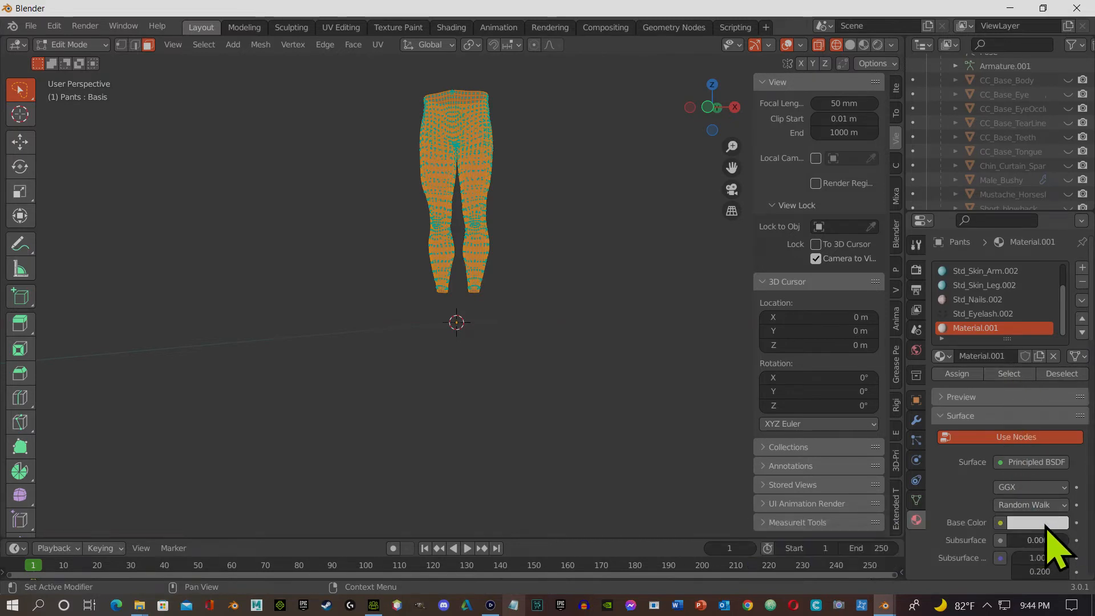
{"action": "left_click", "coordinate": [1041, 524]}
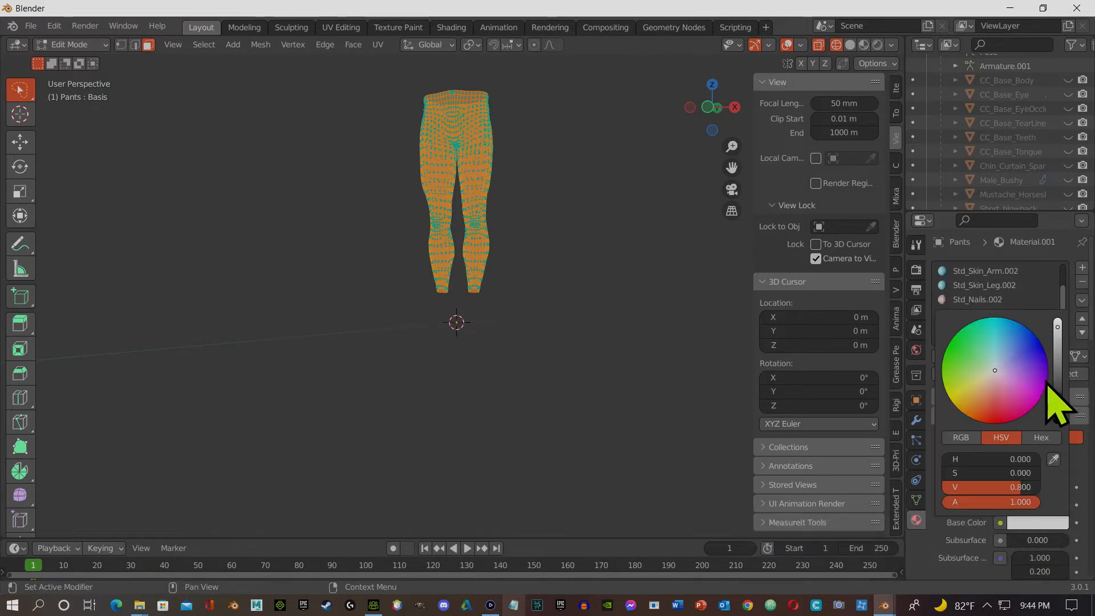
{"action": "left_click_drag", "start_coordinate": [1058, 328], "coordinate": [1058, 335]}
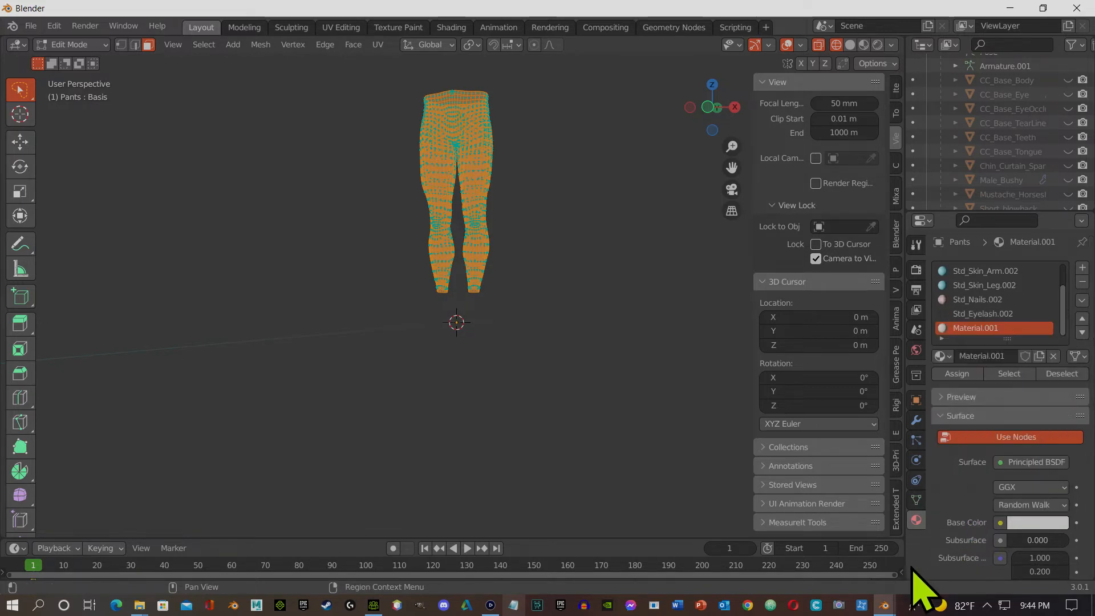
Step: Set the new material's Metallic to 0.734 and Roughness to 0.317
{"action": "scroll", "coordinate": [961, 568], "scroll_direction": "down", "scroll_amount": 4}
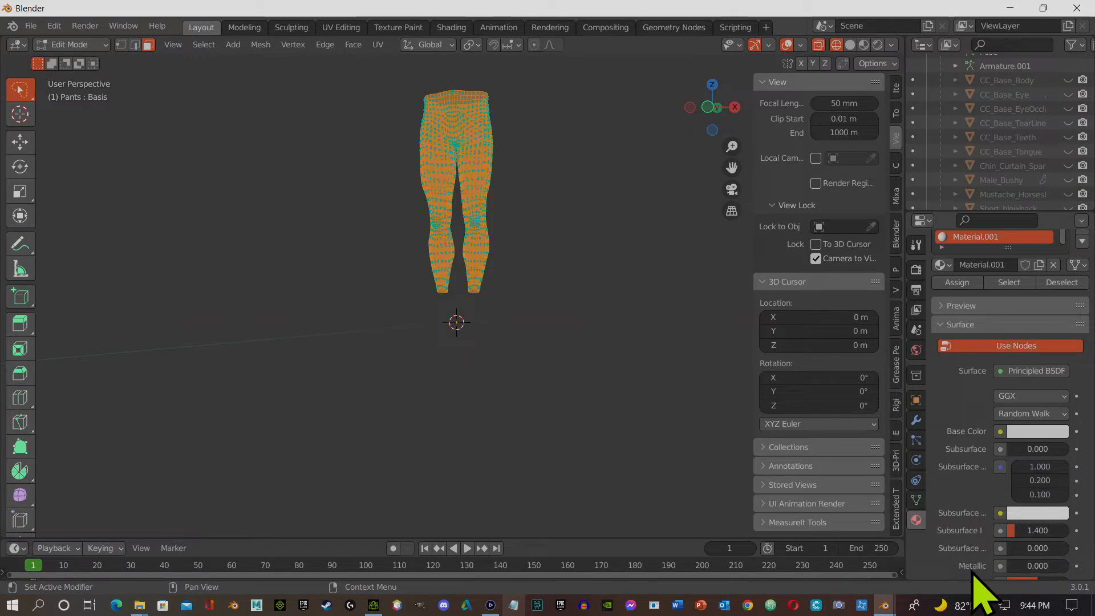
{"action": "left_click_drag", "start_coordinate": [1004, 567], "coordinate": [1027, 567]}
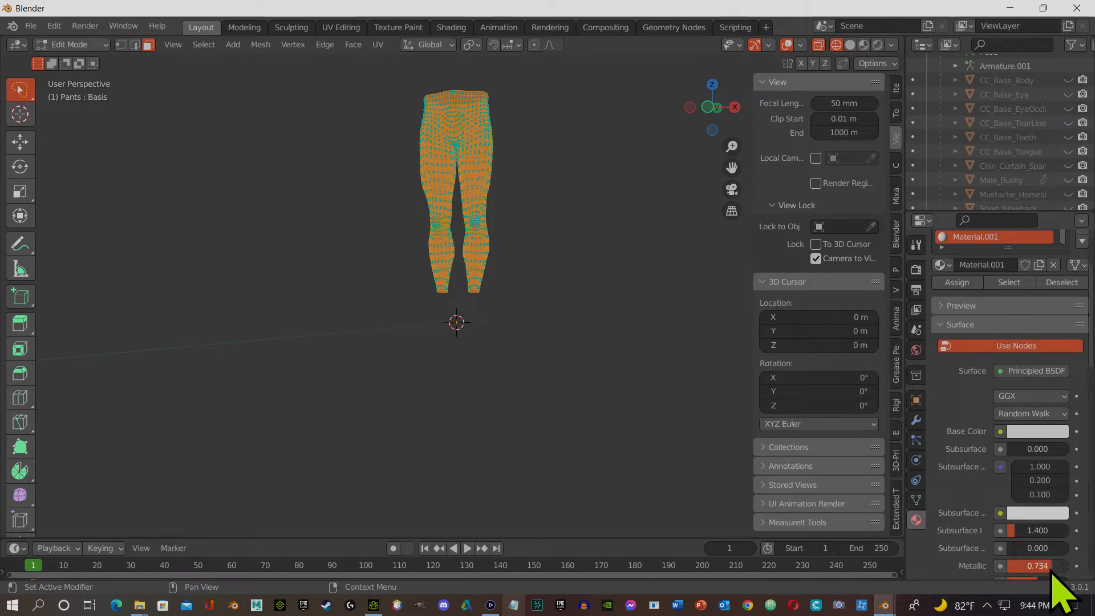
{"action": "scroll", "coordinate": [1060, 585], "scroll_direction": "down", "scroll_amount": 3}
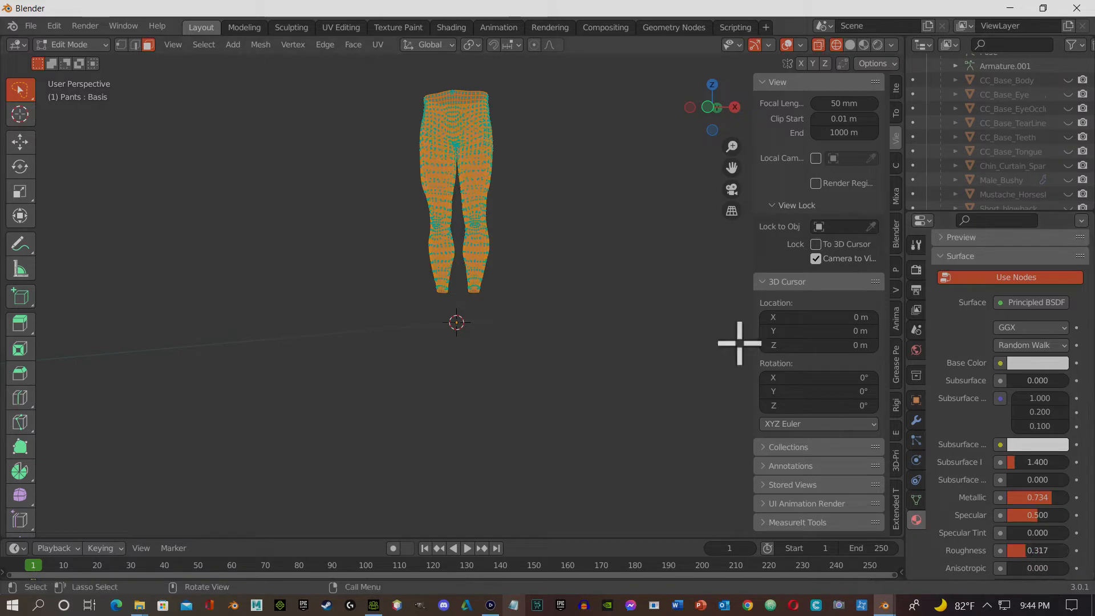
Step: Assign the new material to all selected faces of the pants
{"action": "scroll", "coordinate": [960, 340], "scroll_direction": "up", "scroll_amount": 3}
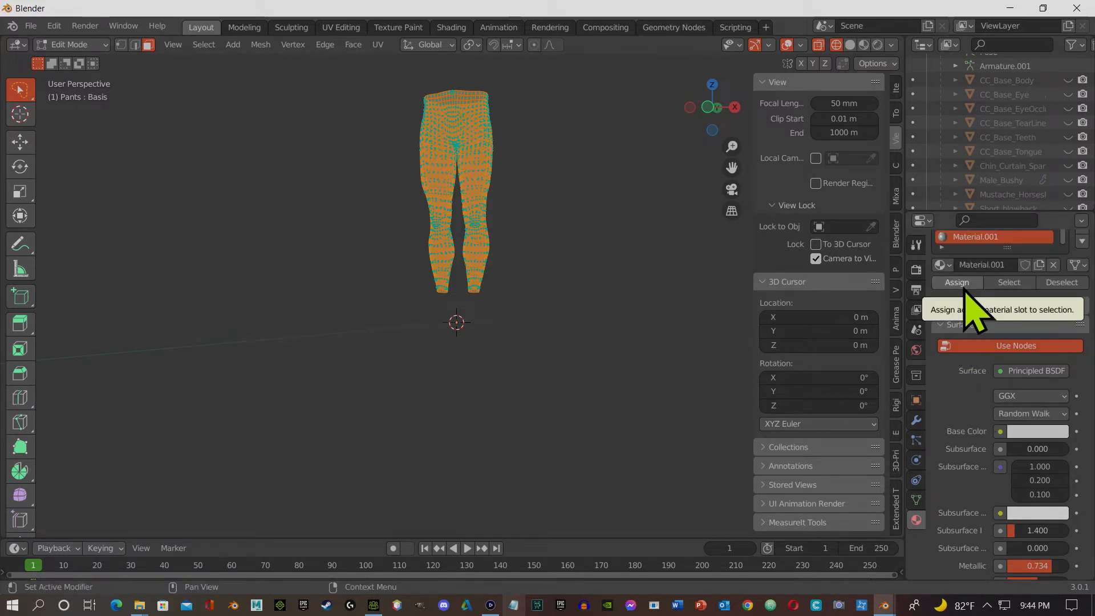
{"action": "left_click", "coordinate": [964, 288]}
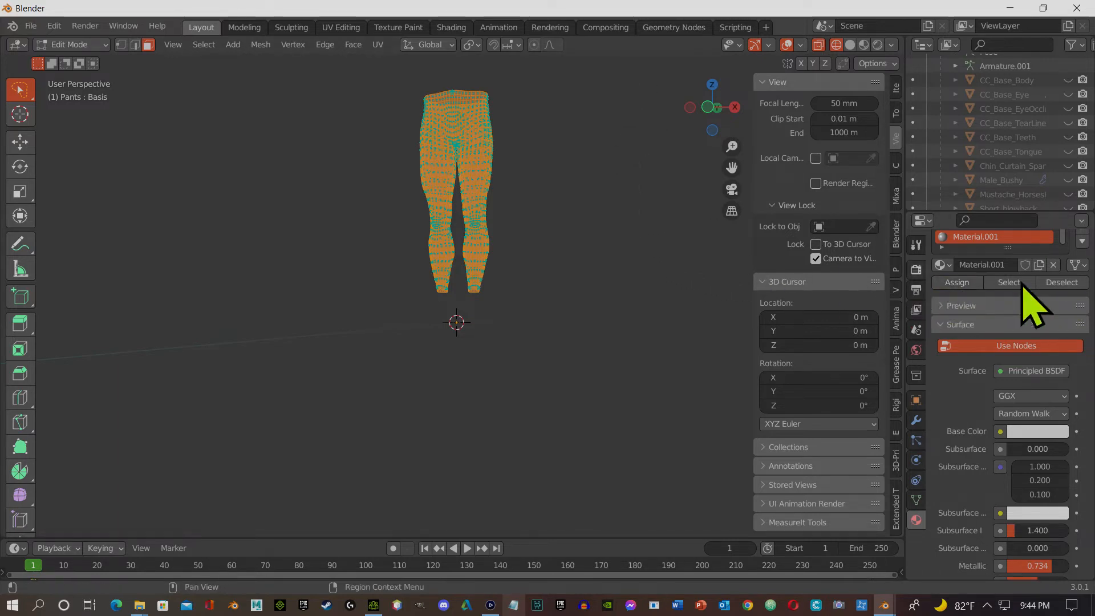
{"action": "scroll", "coordinate": [1009, 242], "scroll_direction": "down", "scroll_amount": 1}
{"action": "scroll", "coordinate": [1007, 246], "scroll_direction": "up", "scroll_amount": 1}
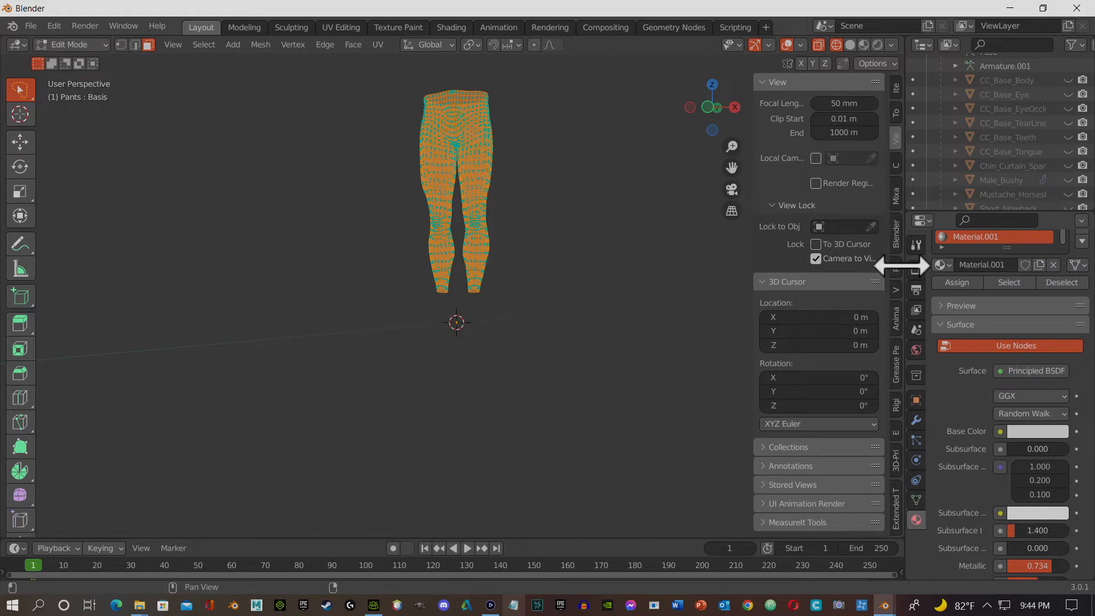
{"action": "scroll", "coordinate": [935, 320], "scroll_direction": "up", "scroll_amount": 4}
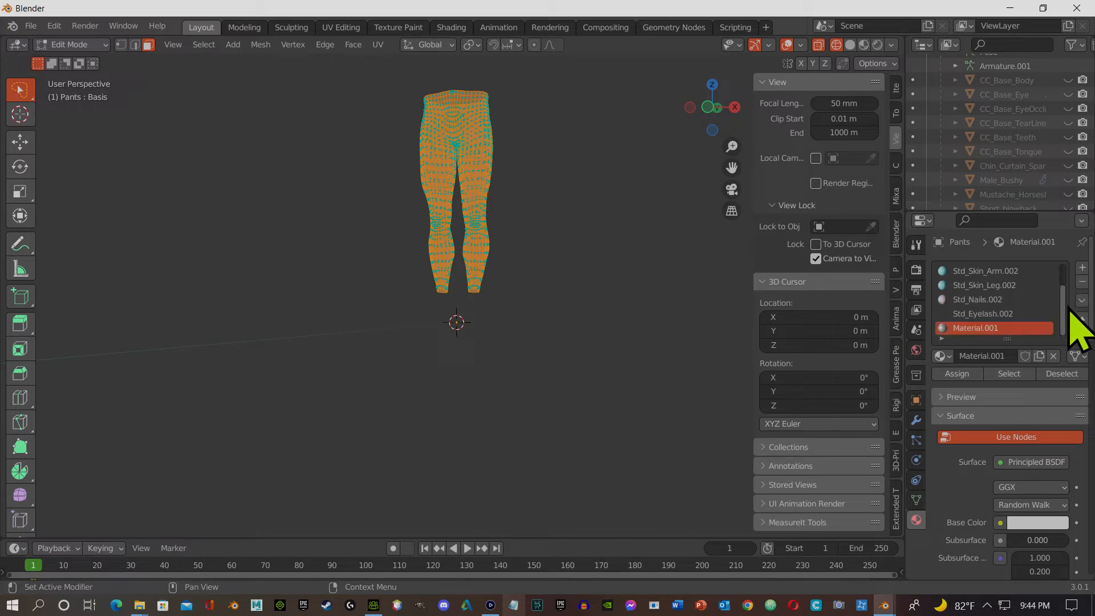
{"action": "scroll", "coordinate": [1069, 314], "scroll_direction": "up", "scroll_amount": 2}
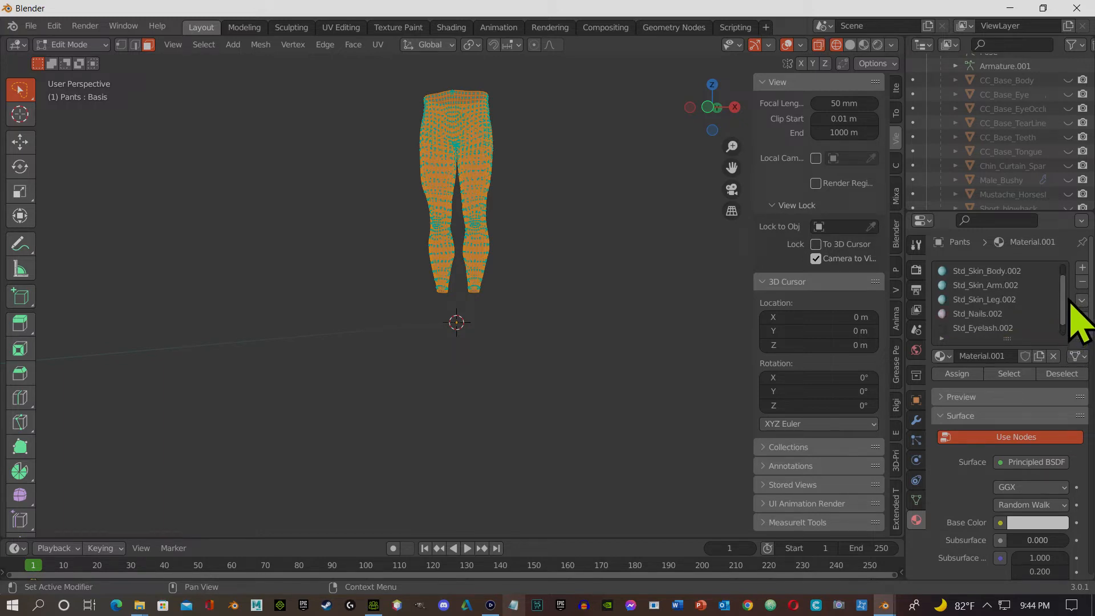
{"action": "left_click_drag", "start_coordinate": [1061, 298], "coordinate": [1061, 315]}
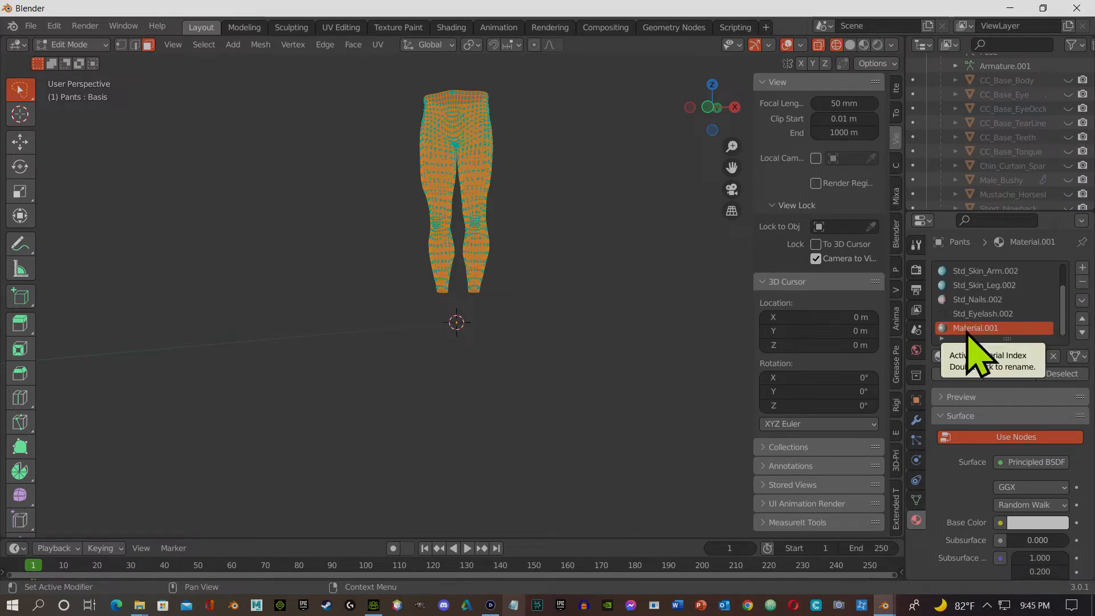
Step: Deselect the mesh, switch to material preview shading and change the pants material's base color to blue
{"action": "left_click", "coordinate": [528, 273]}
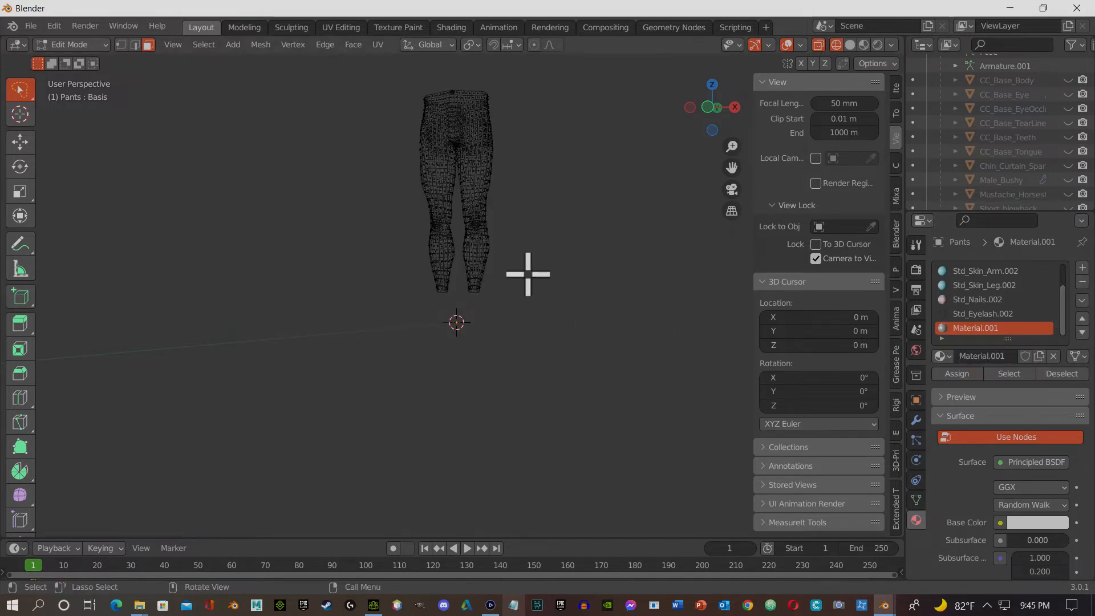
{"action": "left_click", "coordinate": [864, 46]}
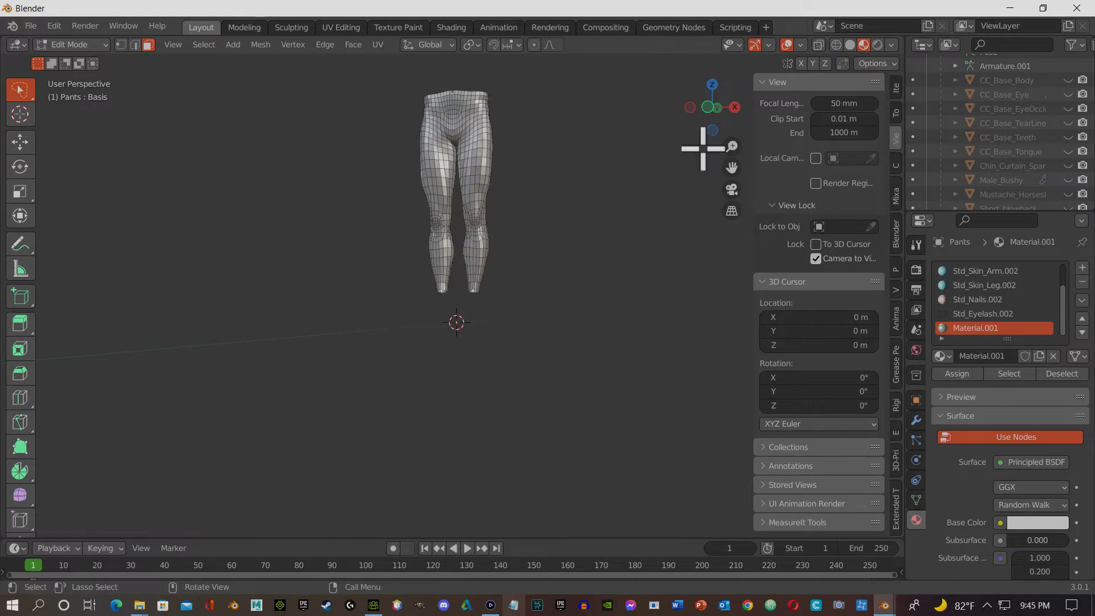
{"action": "mouse_move", "coordinate": [605, 188]}
{"action": "middle_mouse_down"}
{"action": "mouse_move", "coordinate": [591, 196]}
{"action": "mouse_move", "coordinate": [630, 225]}
{"action": "mouse_move", "coordinate": [631, 278]}
{"action": "mouse_move", "coordinate": [624, 215]}
{"action": "mouse_move", "coordinate": [513, 257]}
{"action": "mouse_move", "coordinate": [494, 237]}
{"action": "mouse_move", "coordinate": [408, 237]}
{"action": "mouse_move", "coordinate": [599, 225]}
{"action": "middle_mouse_up"}
{"action": "scroll", "coordinate": [562, 228], "scroll_direction": "up", "scroll_amount": 3}
{"action": "left_click", "coordinate": [1030, 522]}
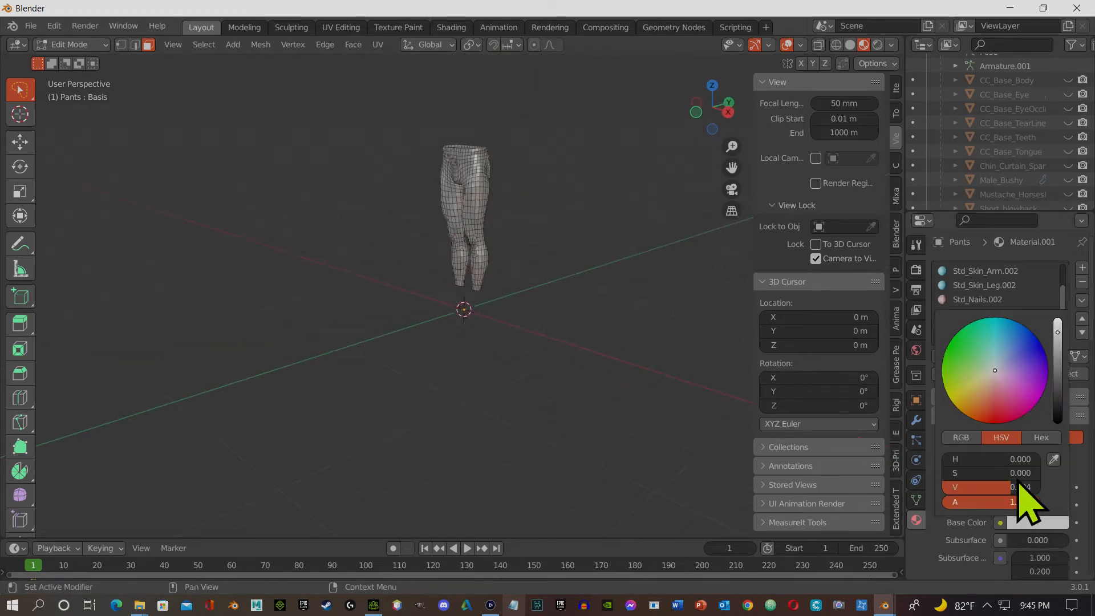
{"action": "left_click", "coordinate": [1031, 367]}
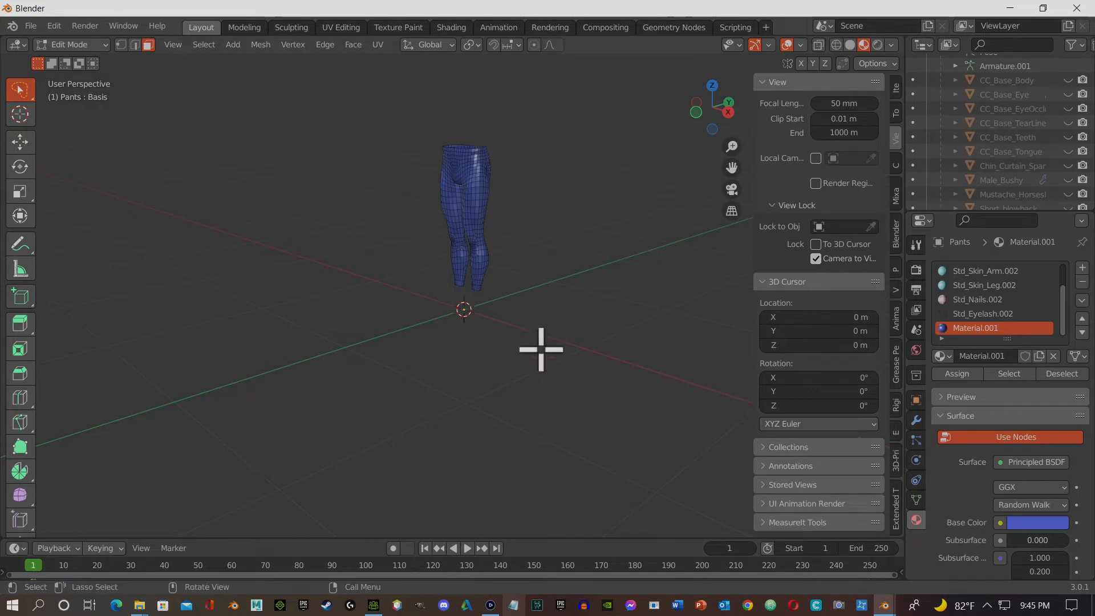
Step: Darken the pants material's base color to near black
{"action": "left_click", "coordinate": [1044, 522]}
{"action": "left_click_drag", "start_coordinate": [1057, 354], "coordinate": [1057, 420]}
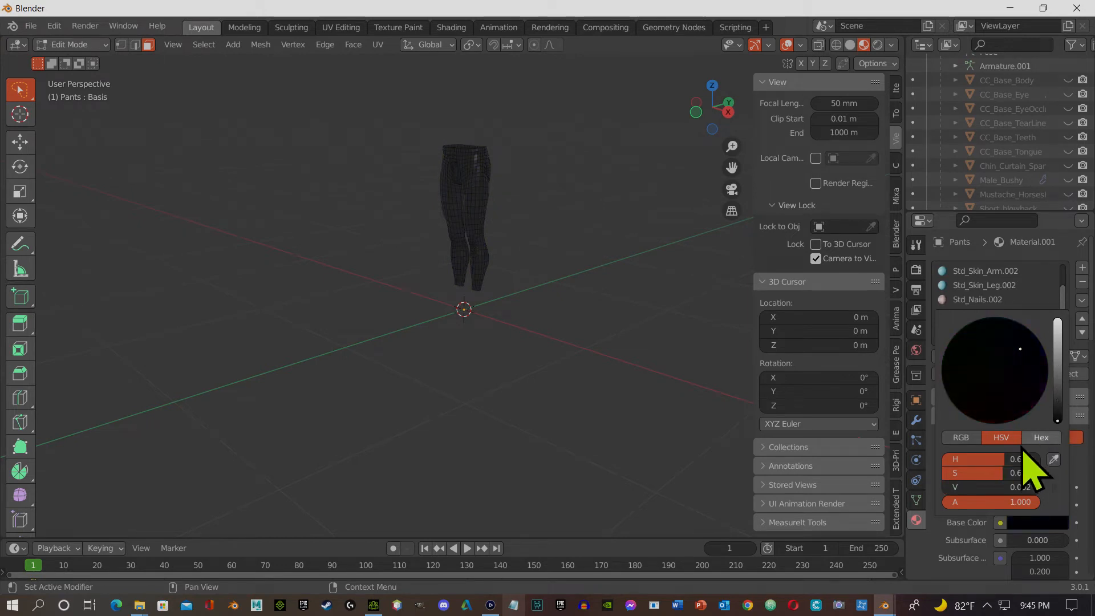
Step: Try smooth shading on the pants in Object Mode and switch them back to flat shading
{"action": "left_click", "coordinate": [71, 44]}
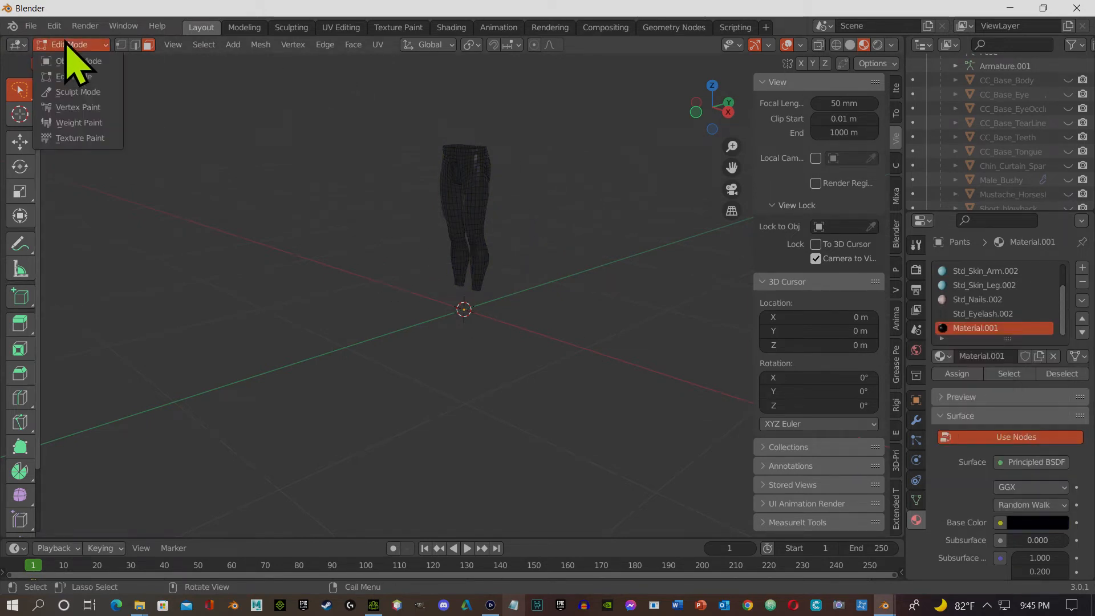
{"action": "left_click", "coordinate": [80, 55]}
{"action": "middle_click_drag", "start_coordinate": [423, 234], "coordinate": [460, 146]}
{"action": "scroll", "coordinate": [486, 239], "scroll_direction": "up", "scroll_amount": 3}
{"action": "right_click", "coordinate": [466, 114]}
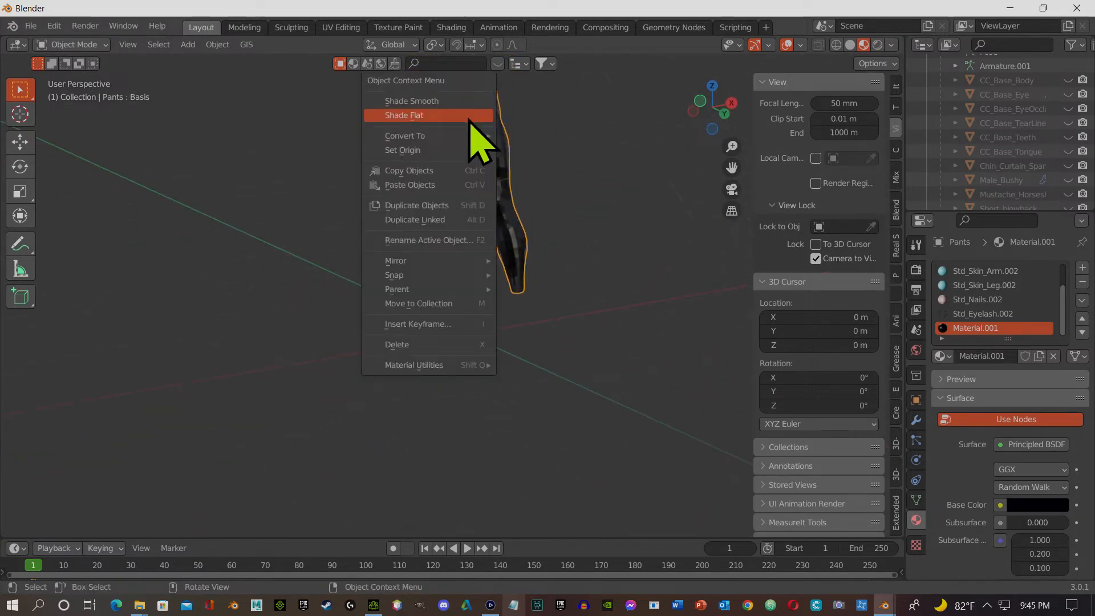
{"action": "left_click", "coordinate": [459, 98]}
{"action": "middle_click_drag", "start_coordinate": [512, 210], "coordinate": [611, 232]}
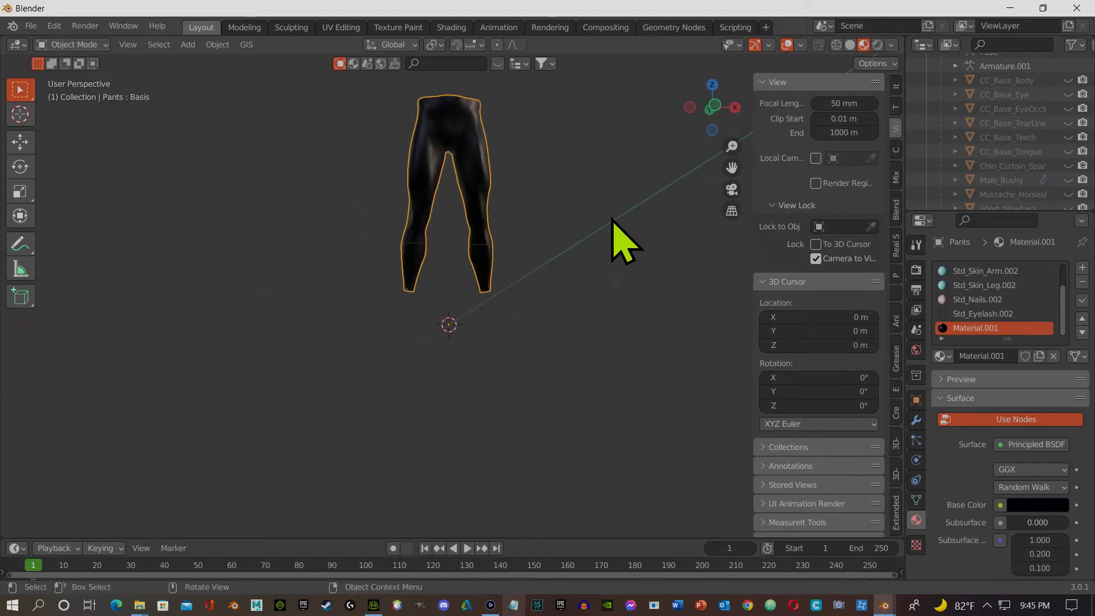
{"action": "right_click", "coordinate": [444, 132]}
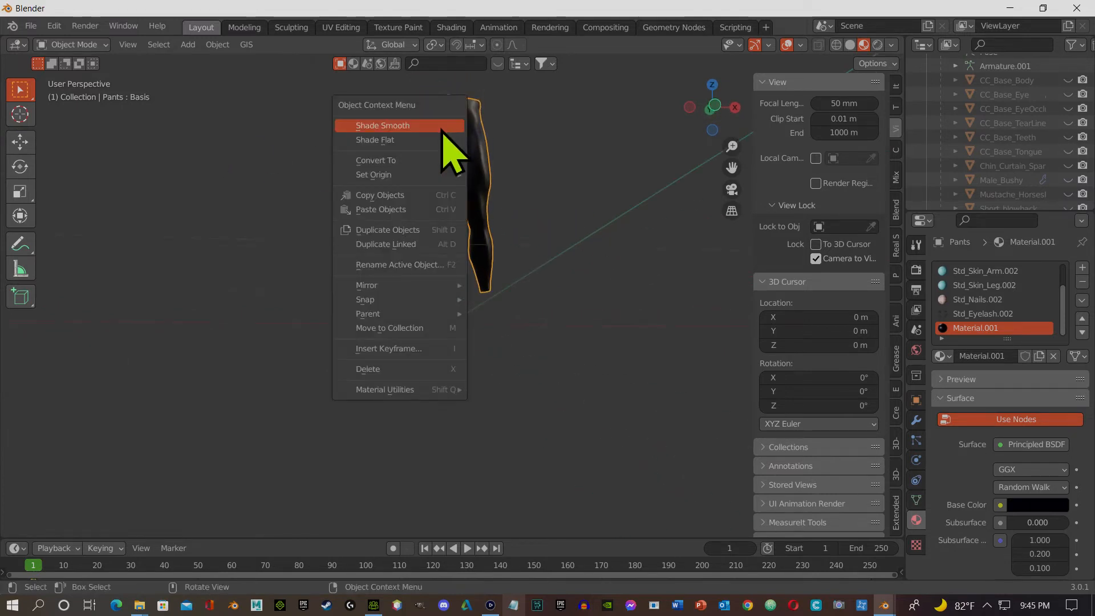
{"action": "left_click", "coordinate": [442, 140]}
Step: Return to Edit Mode and select the vertical face loop running from waist to ankle on the outer side of the left (+X) leg
{"action": "left_click", "coordinate": [91, 44]}
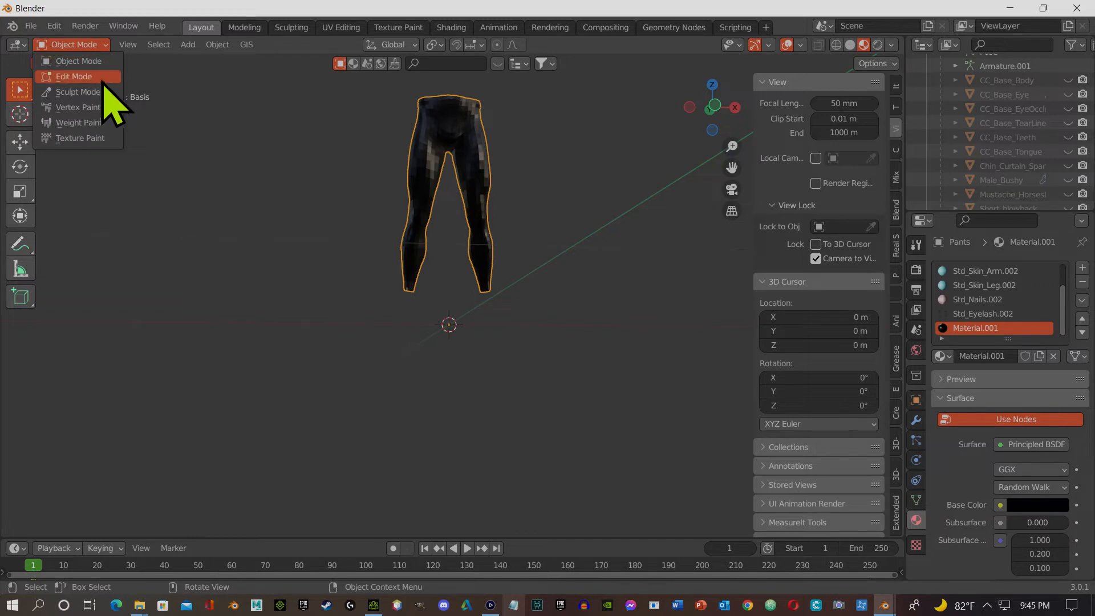
{"action": "left_click", "coordinate": [100, 77]}
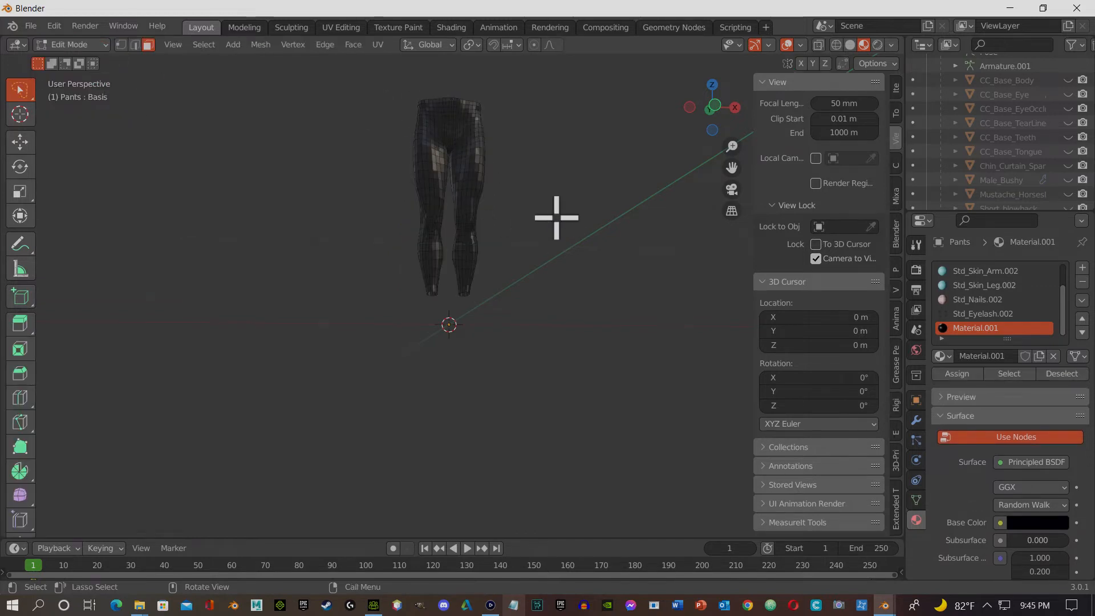
{"action": "scroll", "coordinate": [556, 217], "scroll_direction": "up", "scroll_amount": 3}
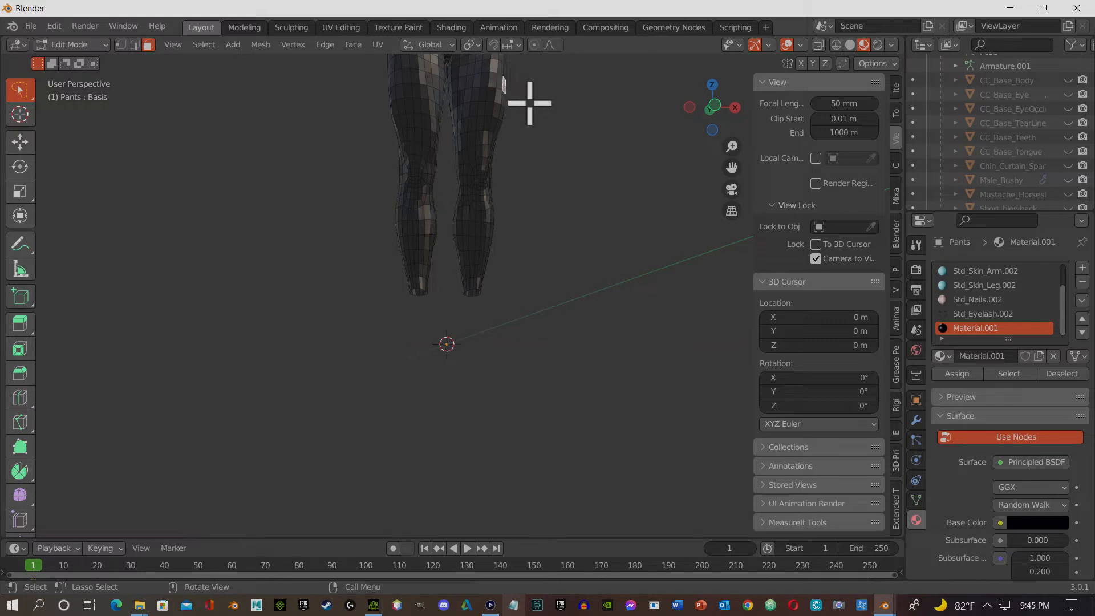
{"action": "key", "text": "grave"}
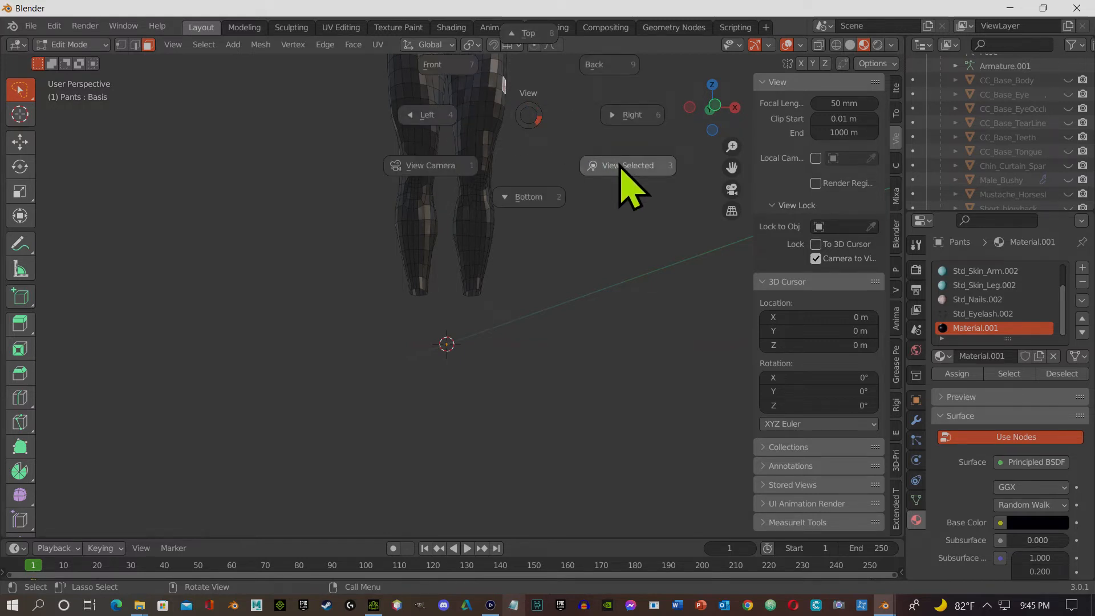
{"action": "left_click", "coordinate": [621, 164]}
{"action": "middle_click_drag", "start_coordinate": [602, 189], "coordinate": [477, 212]}
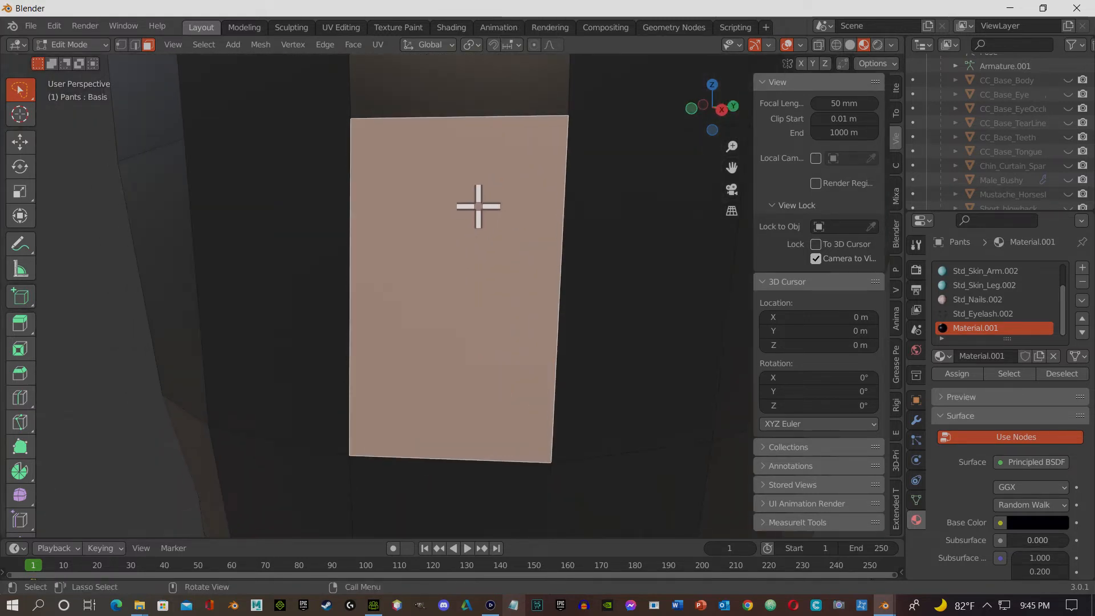
{"action": "scroll", "coordinate": [482, 208], "scroll_direction": "down", "scroll_amount": 4}
{"action": "scroll", "coordinate": [491, 217], "scroll_direction": "down", "scroll_amount": 1}
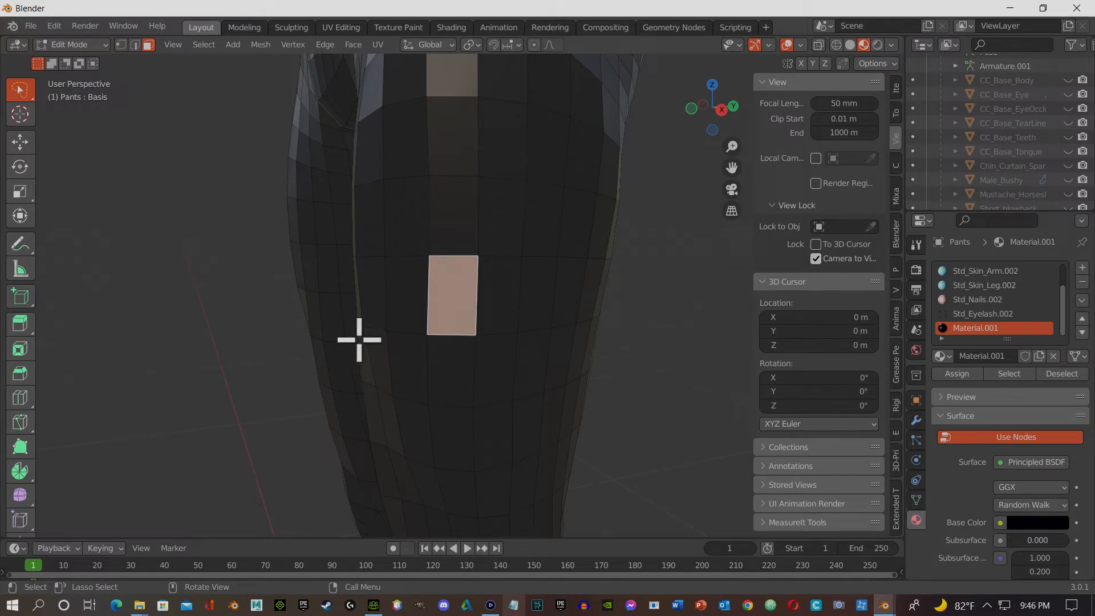
{"action": "scroll", "coordinate": [365, 342], "scroll_direction": "down", "scroll_amount": 7}
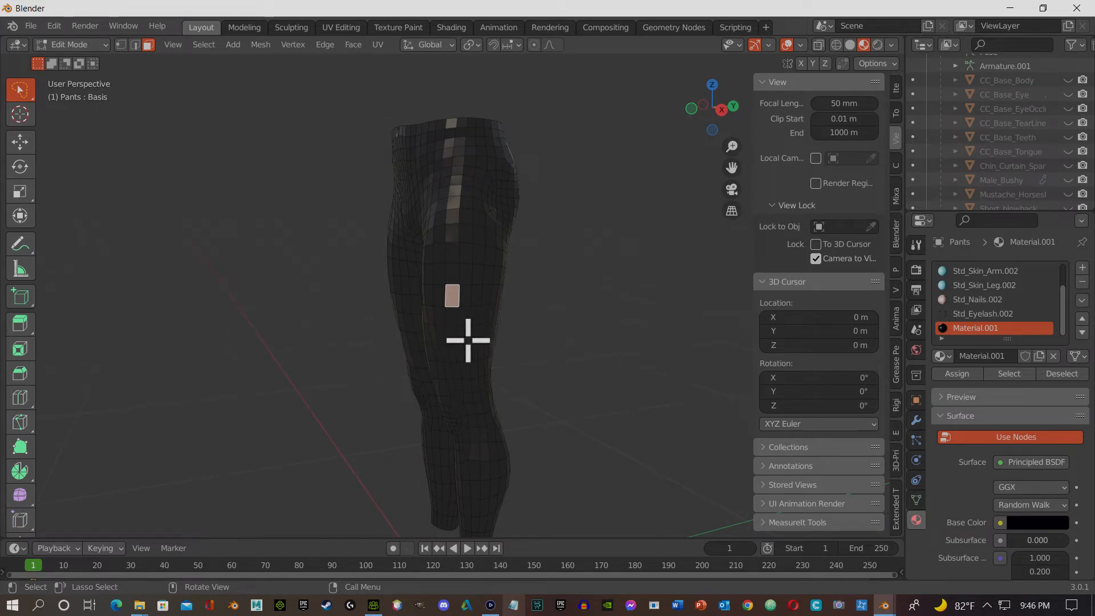
{"action": "middle_click_drag", "start_coordinate": [562, 320], "coordinate": [508, 308]}
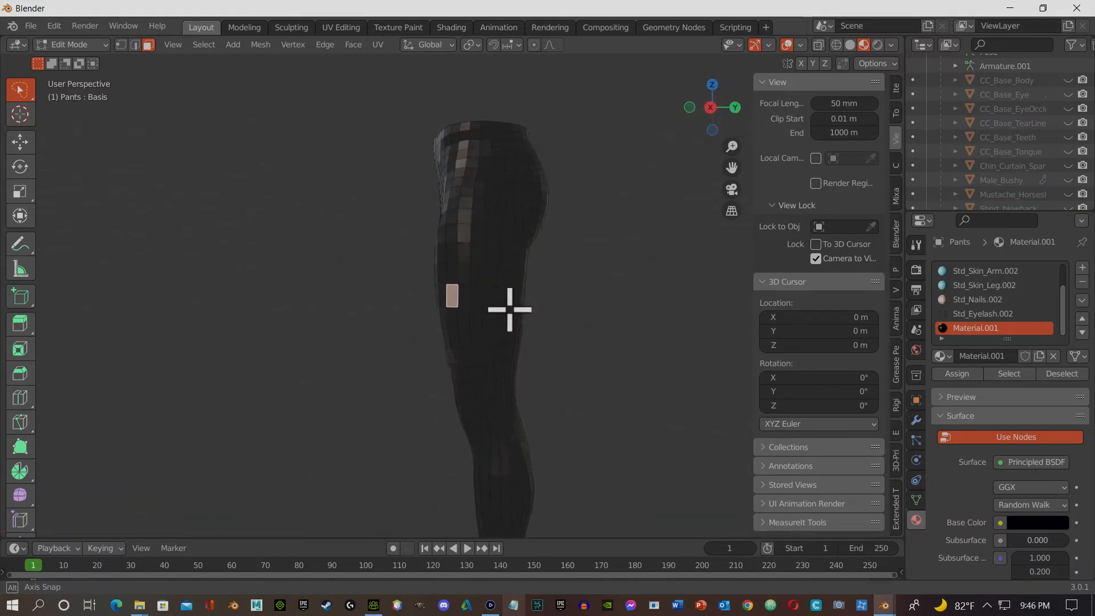
{"action": "left_click", "coordinate": [469, 182]}
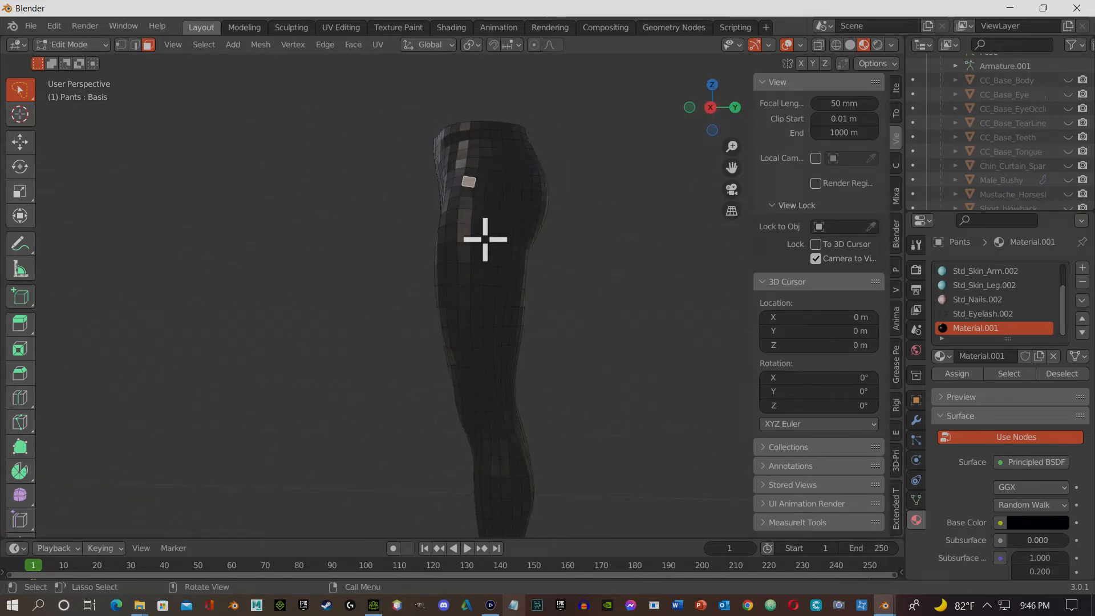
{"action": "left_click", "coordinate": [478, 131], "text": "alt"}
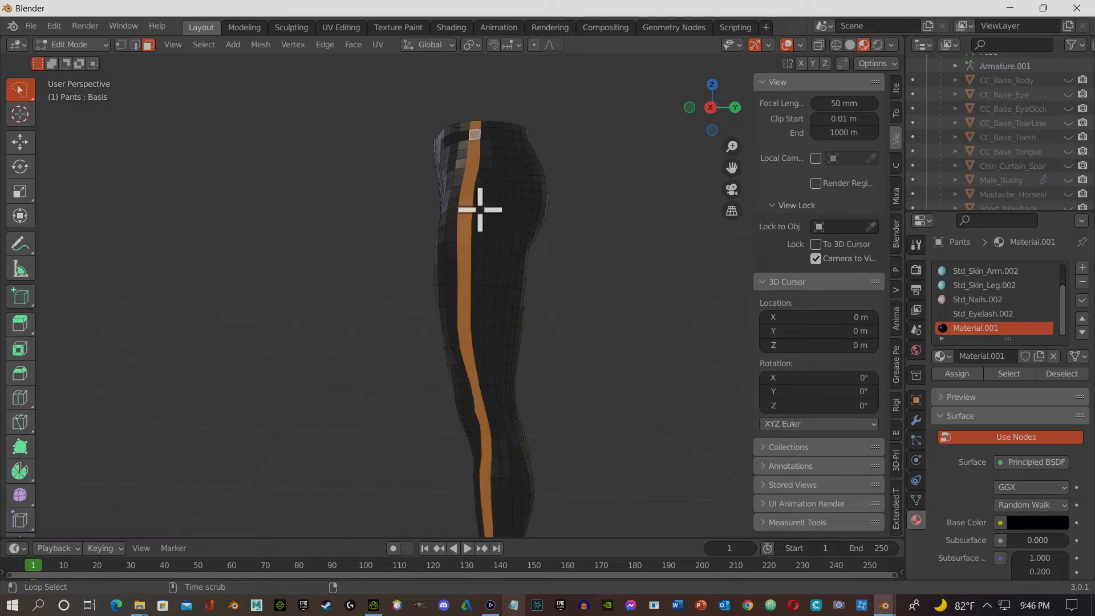
Step: Inset the left leg's side strip about 0.09 m and extrude it outward about 0.005 m
{"action": "middle_click_drag", "start_coordinate": [468, 311], "coordinate": [628, 342]}
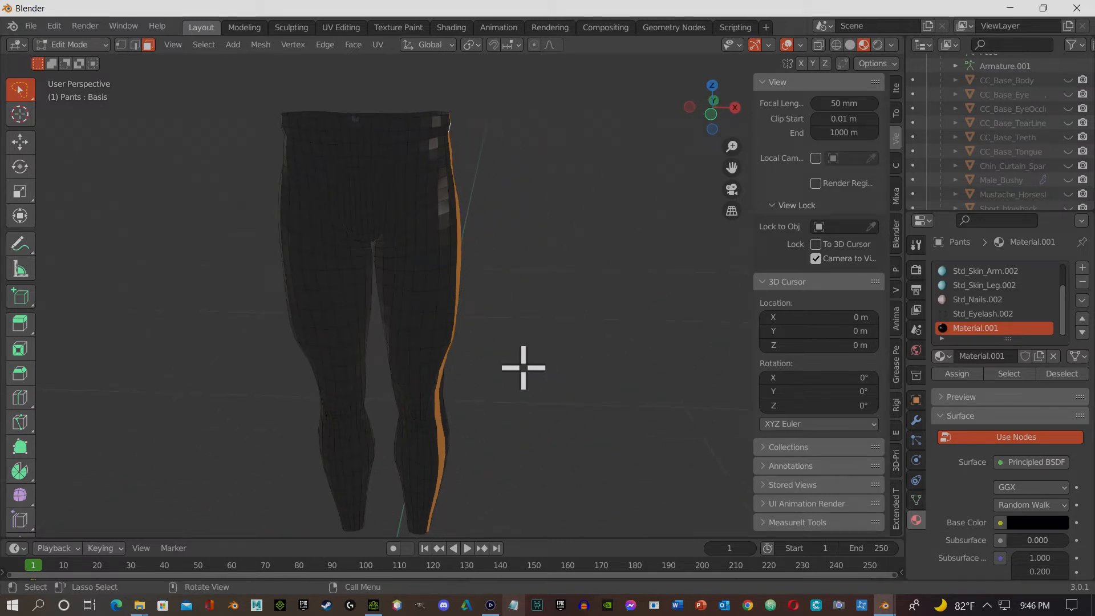
{"action": "middle_click_drag", "start_coordinate": [525, 392], "coordinate": [485, 391]}
{"action": "key", "text": "i"}
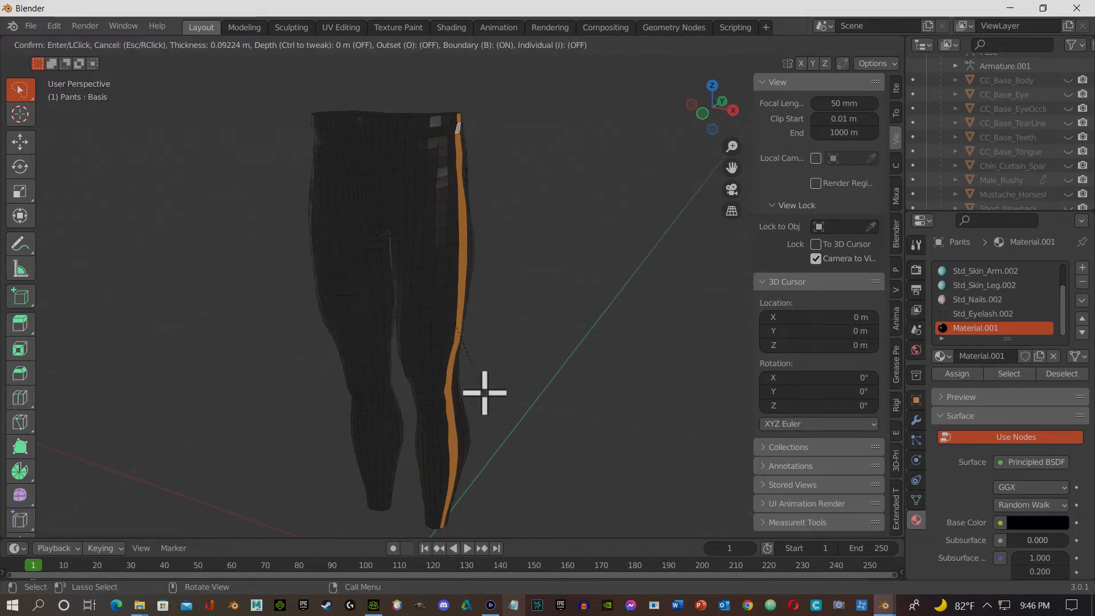
{"action": "left_click", "coordinate": [484, 393]}
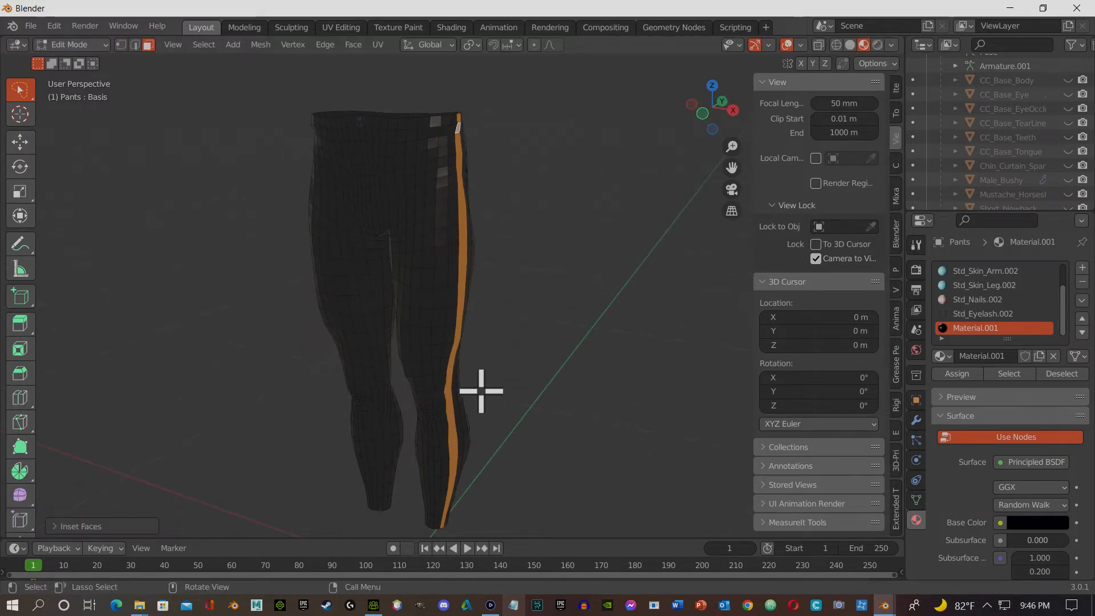
{"action": "key", "text": "e"}
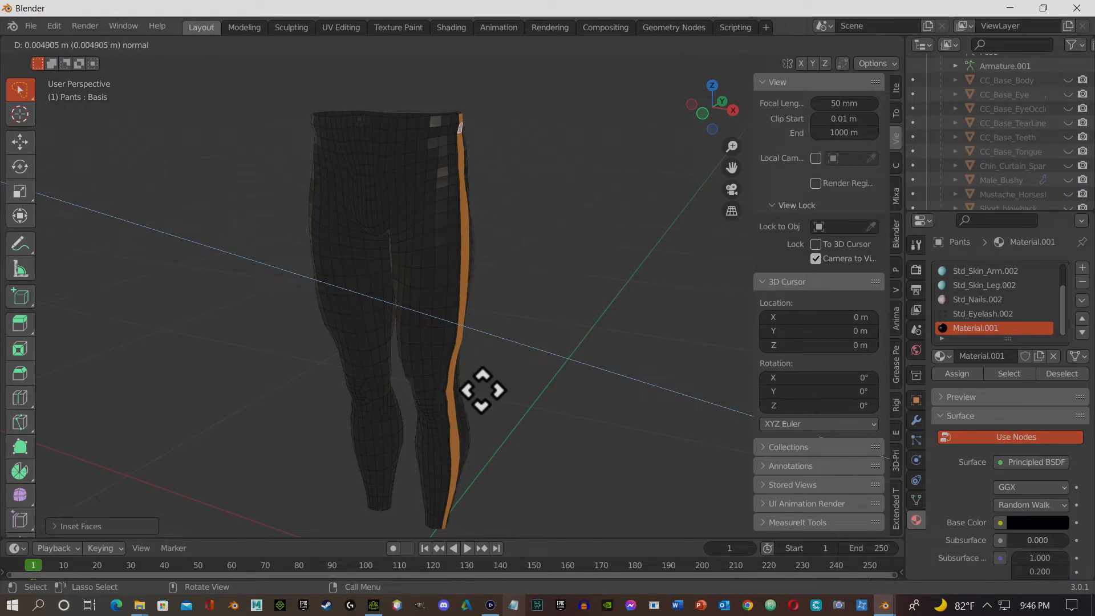
{"action": "left_click", "coordinate": [484, 391]}
Step: Select the matching vertical face loop on the outer side of the right leg
{"action": "middle_click_drag", "start_coordinate": [485, 391], "coordinate": [544, 366]}
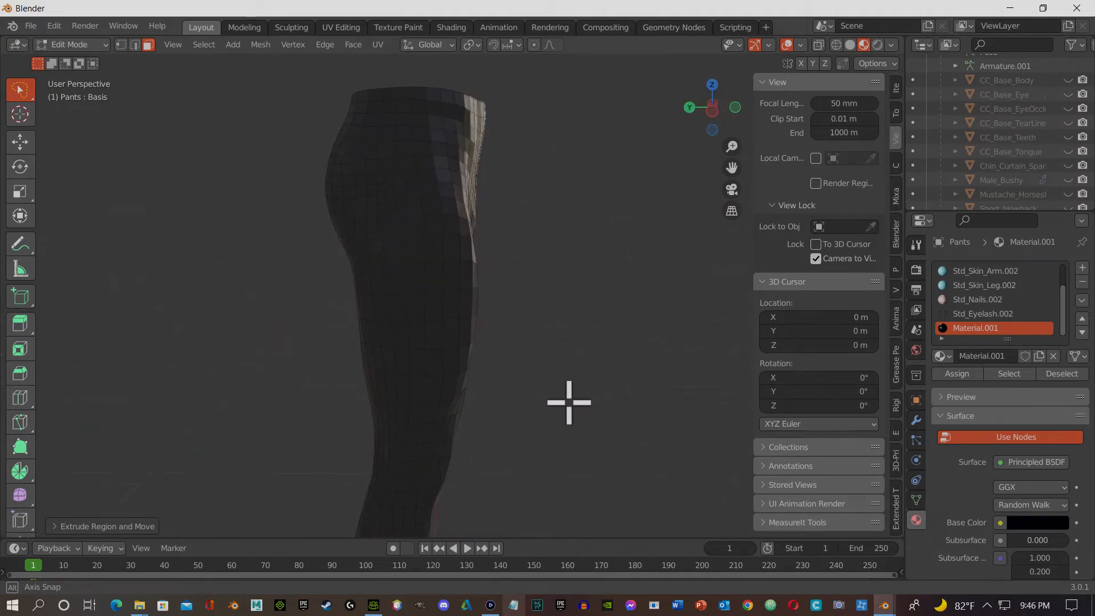
{"action": "left_click", "coordinate": [425, 178]}
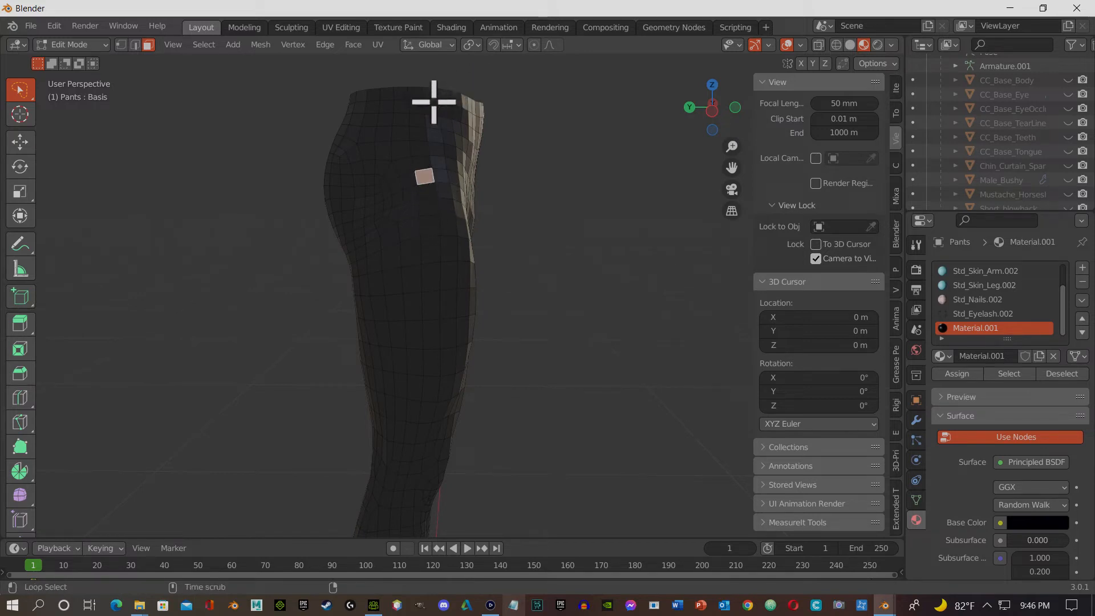
{"action": "left_click", "coordinate": [416, 91], "text": "alt"}
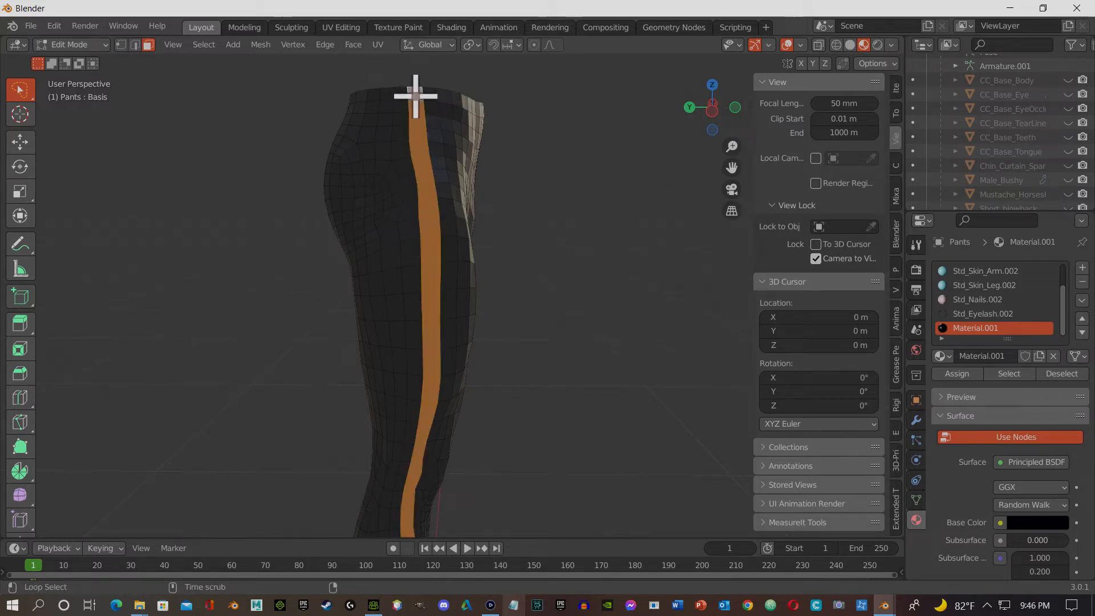
{"action": "middle_click_drag", "start_coordinate": [427, 195], "coordinate": [356, 213]}
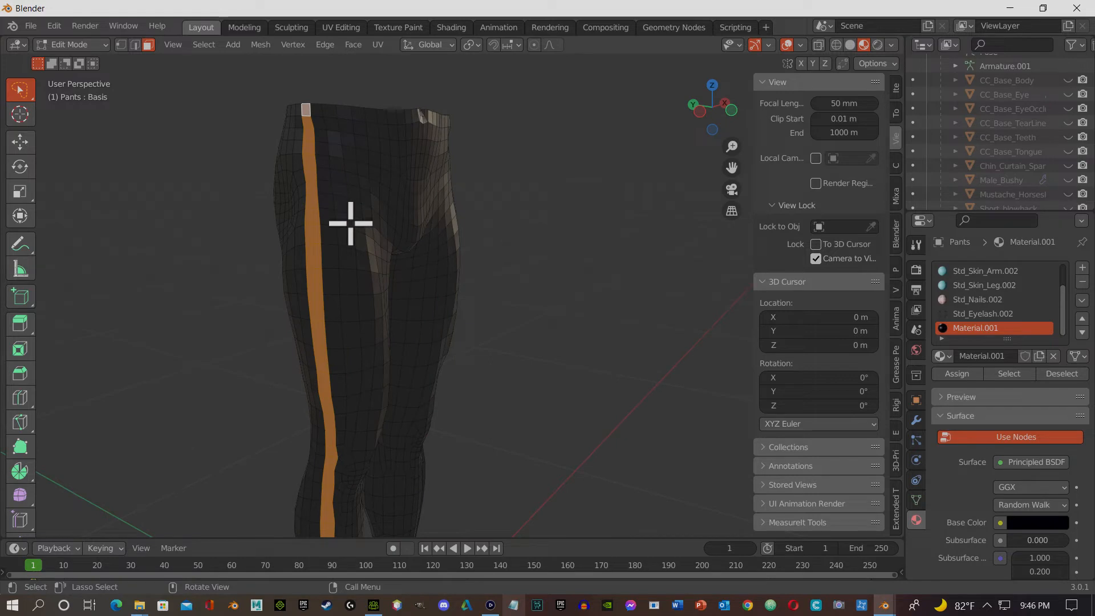
Step: Inset the right leg's side strip slightly and extrude it outward about 0.008 m
{"action": "key", "text": "i"}
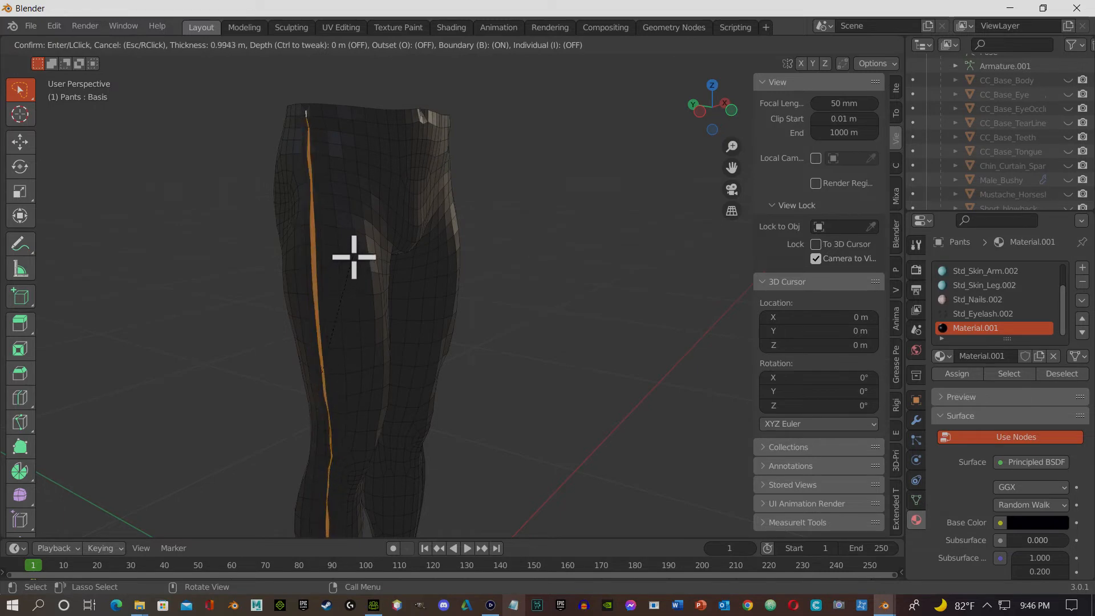
{"action": "left_click", "coordinate": [353, 255]}
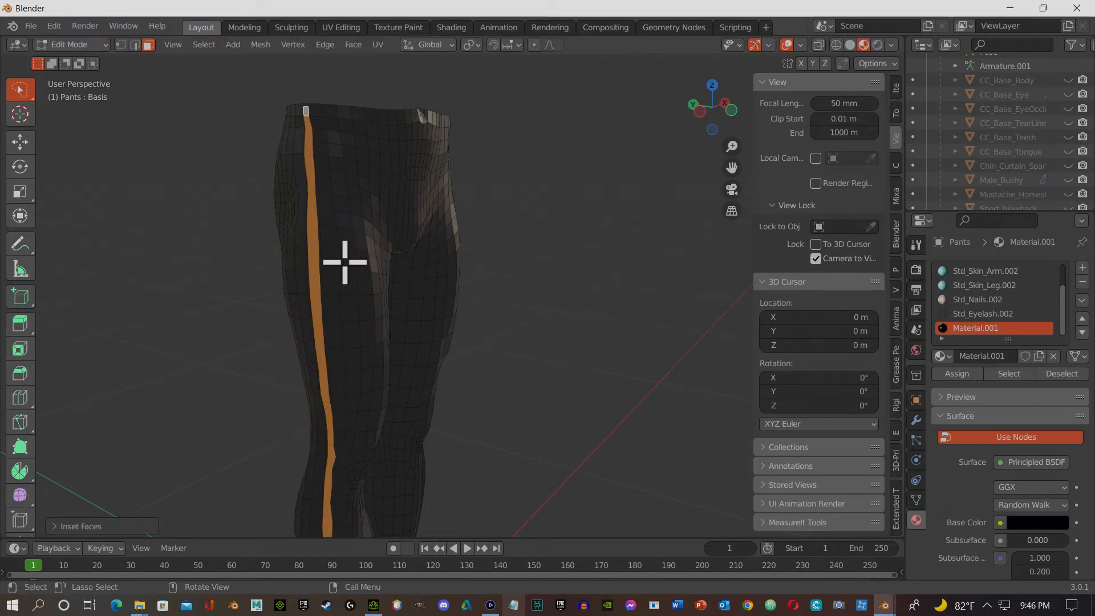
{"action": "middle_click_drag", "start_coordinate": [345, 262], "coordinate": [315, 288]}
{"action": "key", "text": "e"}
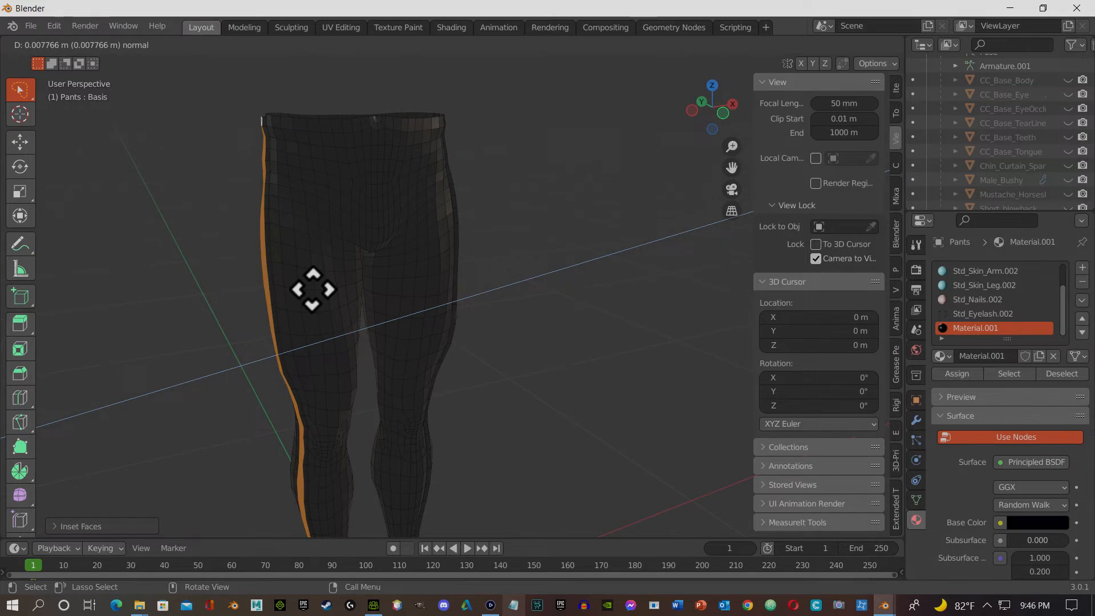
{"action": "left_click", "coordinate": [313, 289]}
Step: Undo the insets and extrusions made on the side strips of both legs
{"action": "middle_click_drag", "start_coordinate": [313, 291], "coordinate": [277, 296]}
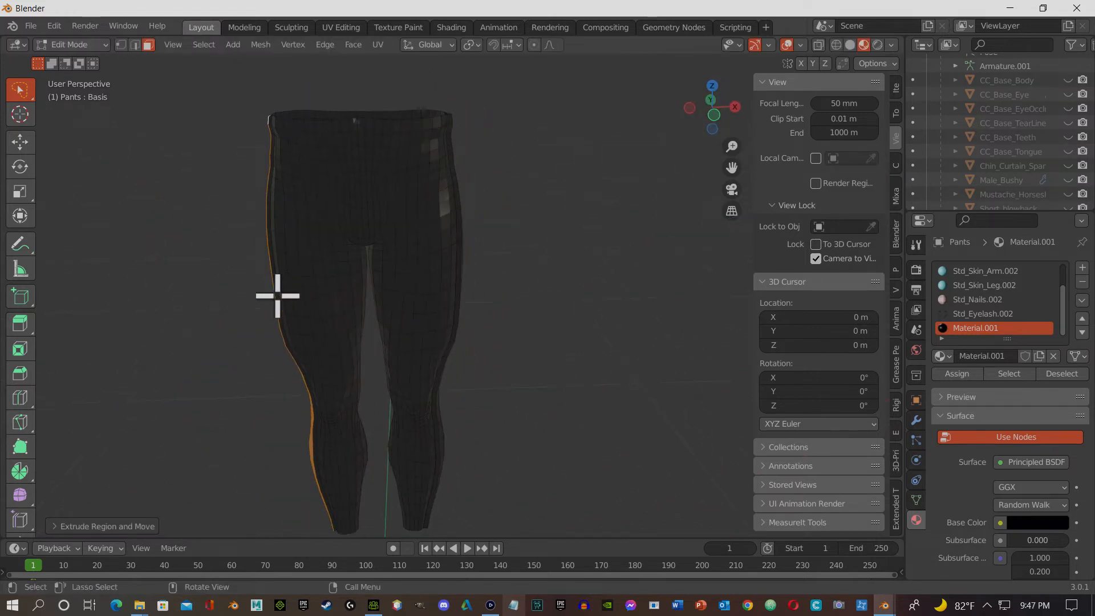
{"action": "key", "text": "ctrl+z"}
{"action": "key", "text": "ctrl+z"}
{"action": "key", "text": "ctrl+z"}
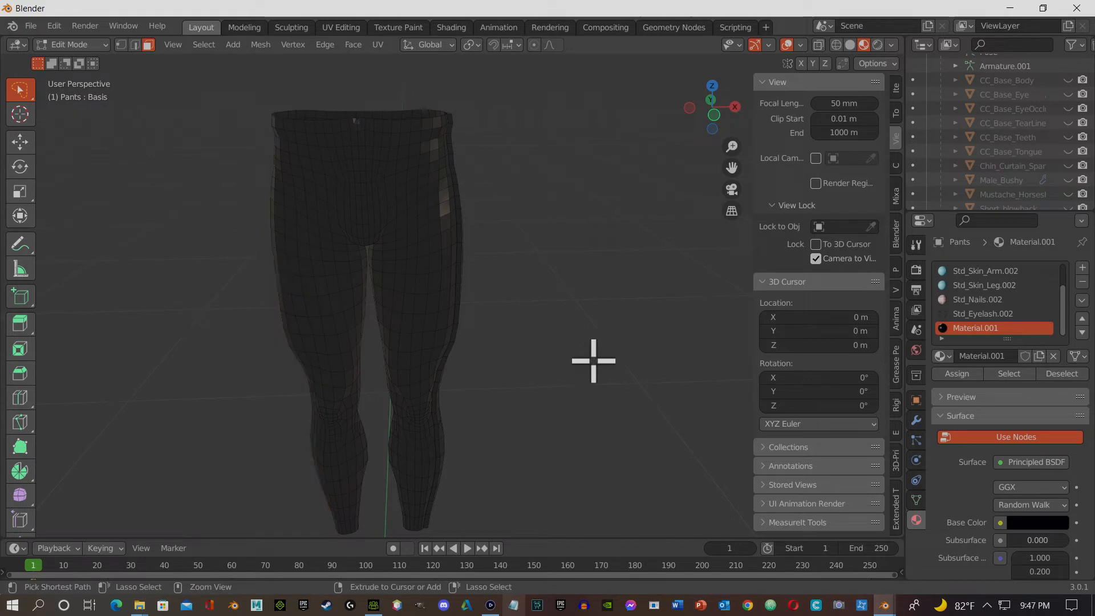
{"action": "key", "text": "ctrl+shift+z"}
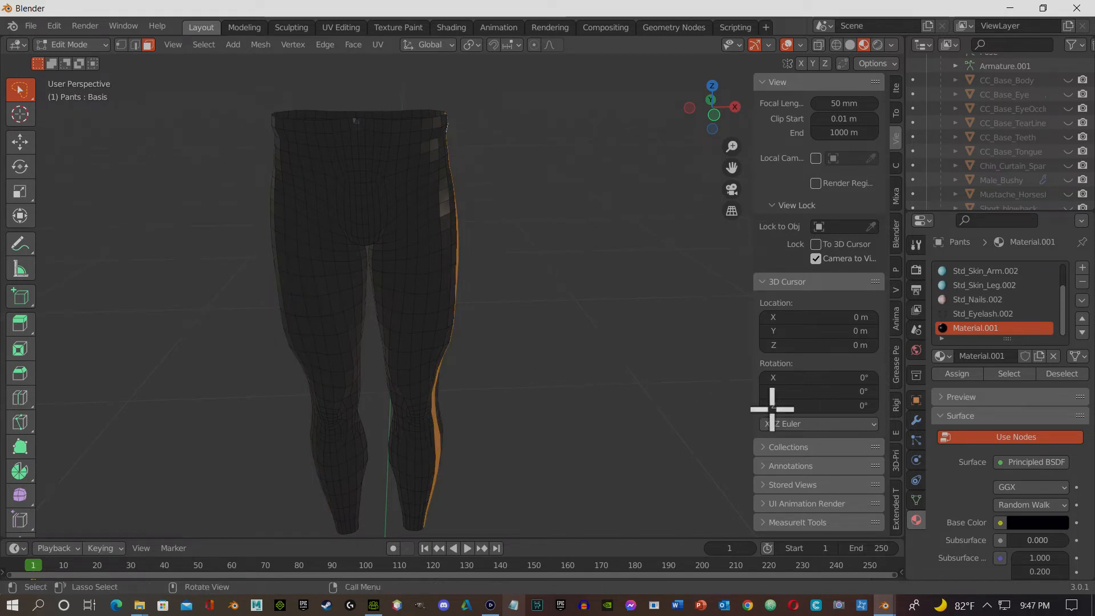
Step: Add another material slot to the pants and create a new material in it for the left leg's side stripe
{"action": "middle_click_drag", "start_coordinate": [713, 408], "coordinate": [672, 361]}
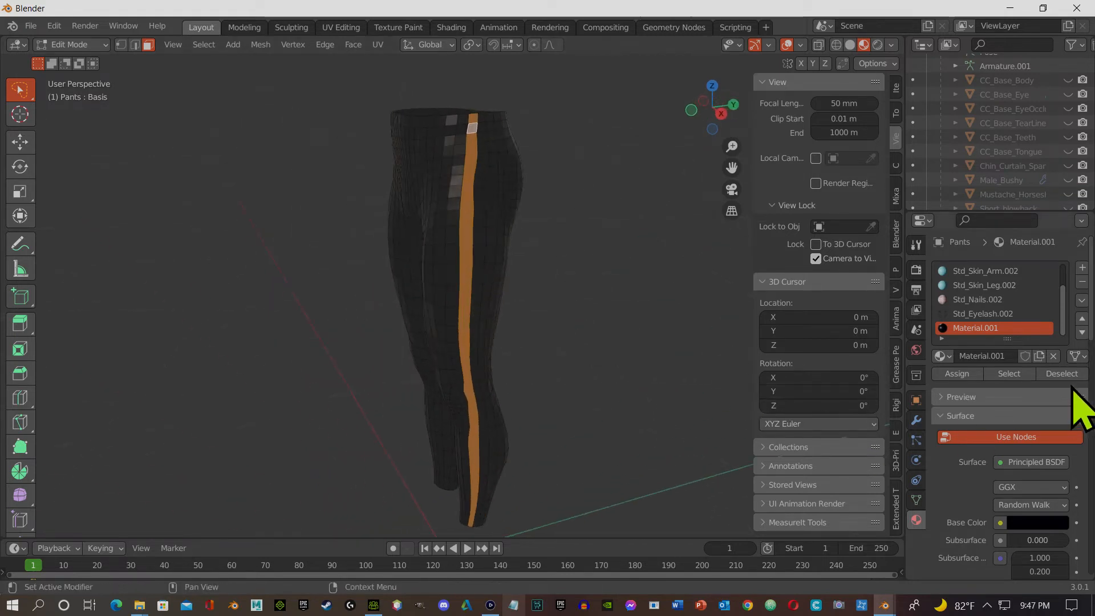
{"action": "left_click", "coordinate": [1082, 268]}
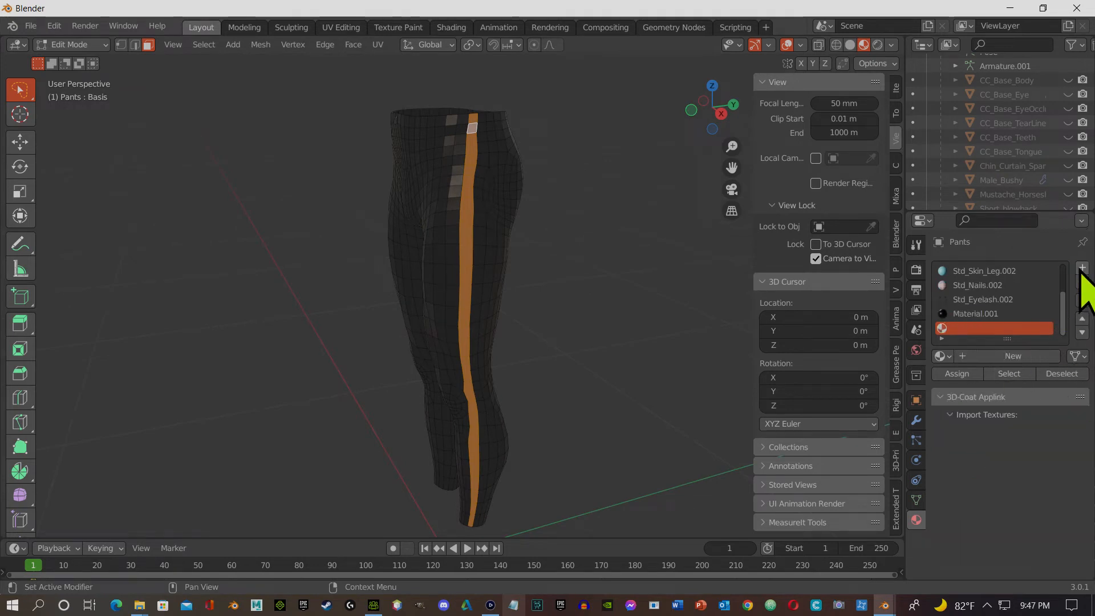
{"action": "left_click", "coordinate": [1006, 358]}
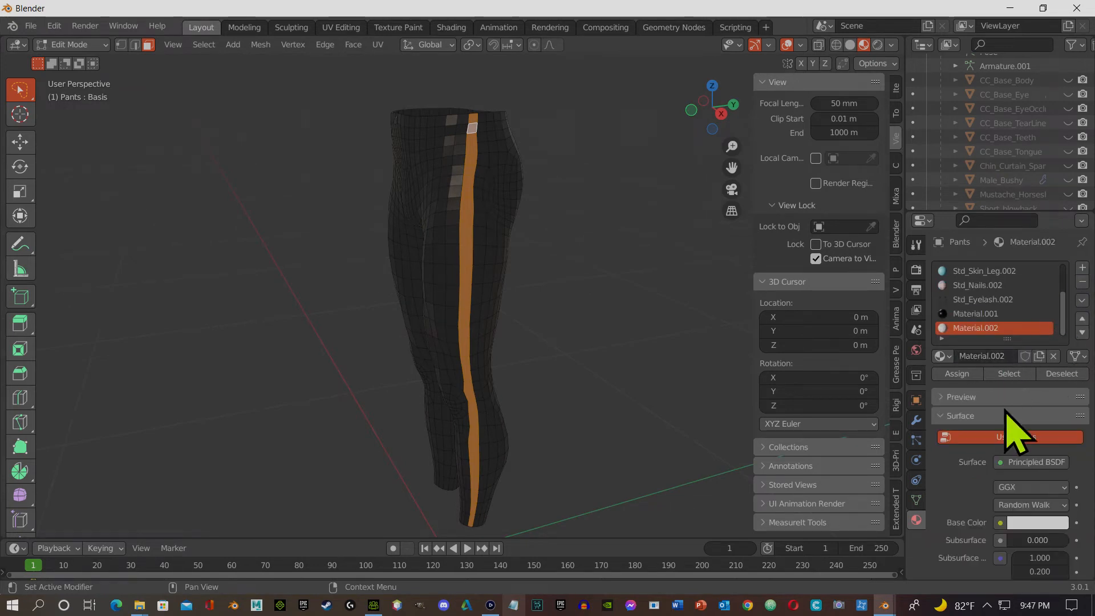
Step: Set the new stripe material's Roughness to 0.271
{"action": "scroll", "coordinate": [958, 547], "scroll_direction": "down", "scroll_amount": 4}
{"action": "scroll", "coordinate": [964, 562], "scroll_direction": "down", "scroll_amount": 4}
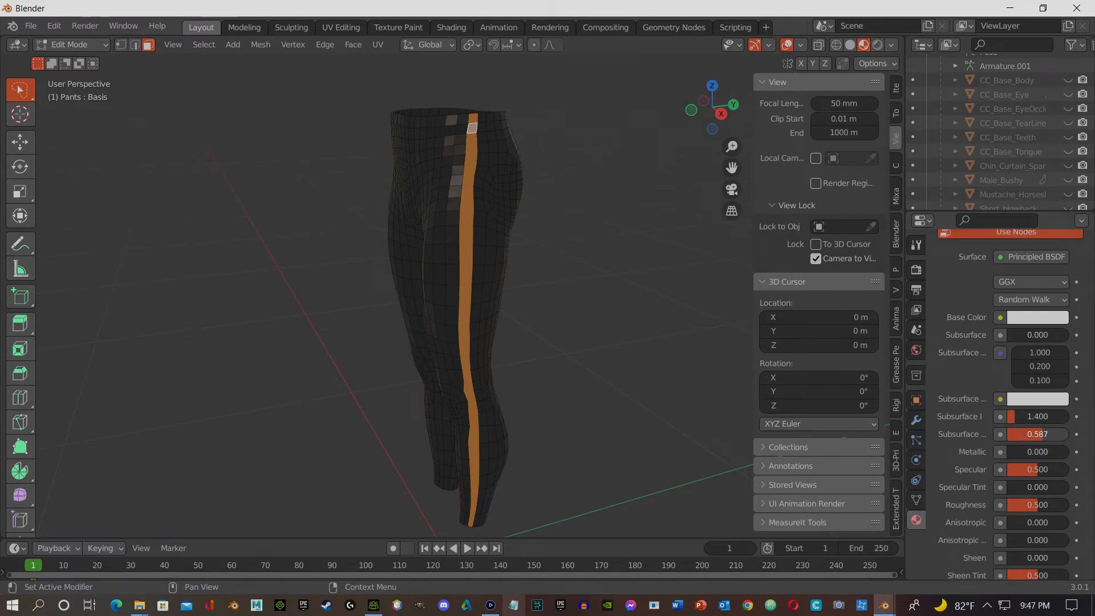
{"action": "left_click_drag", "start_coordinate": [1037, 504], "coordinate": [1021, 505]}
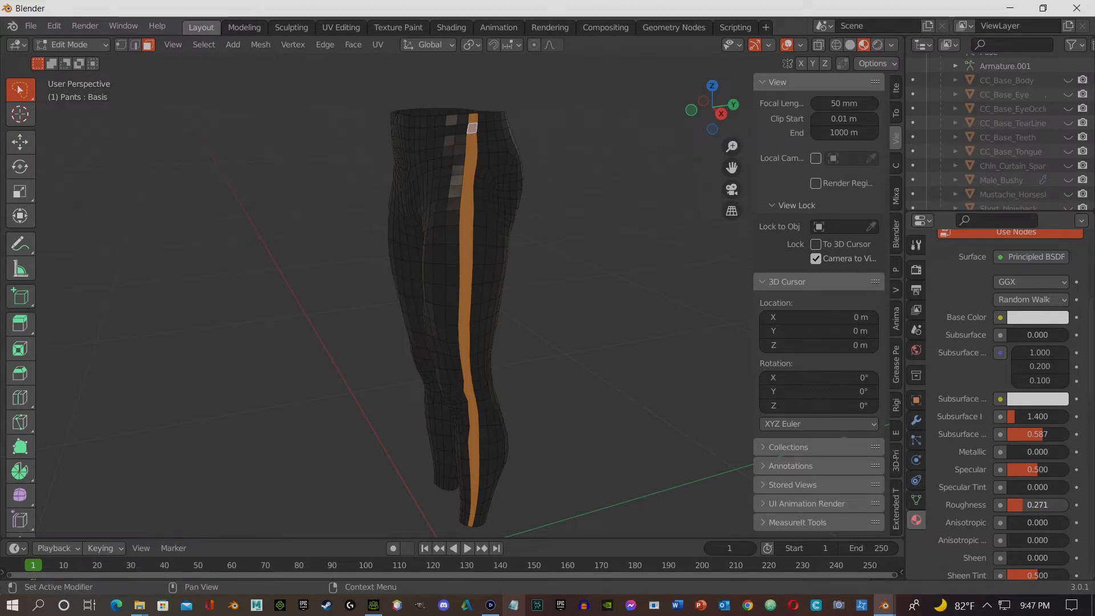
{"action": "scroll", "coordinate": [943, 288], "scroll_direction": "up", "scroll_amount": 7}
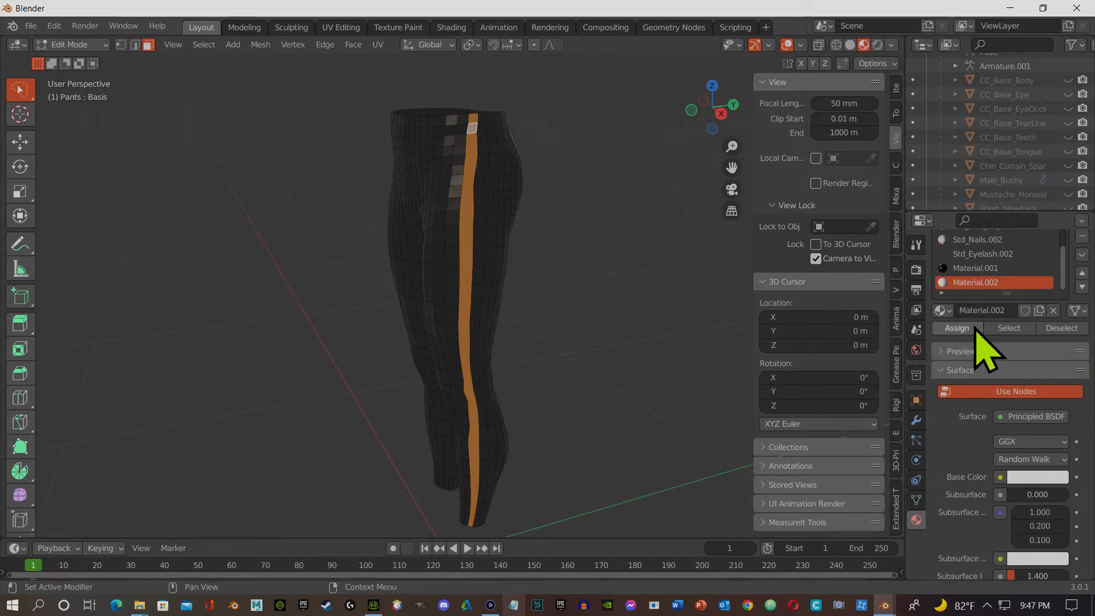
Step: Assign the new stripe material to the selected faces along the left leg's side
{"action": "left_click", "coordinate": [959, 328]}
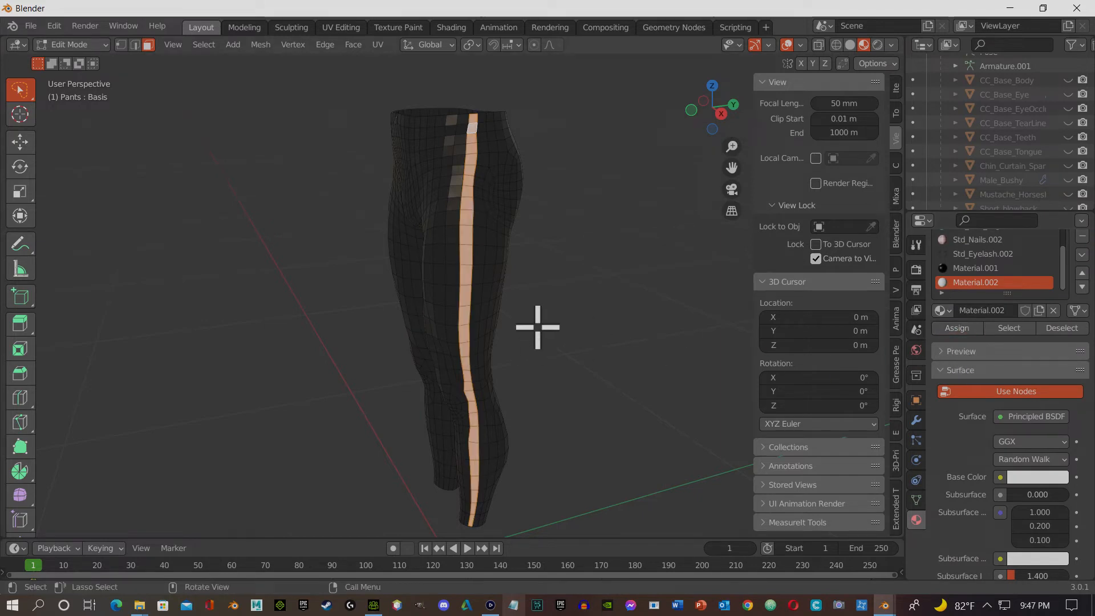
{"action": "mouse_move", "coordinate": [557, 352]}
{"action": "middle_mouse_down"}
{"action": "mouse_move", "coordinate": [619, 350]}
{"action": "mouse_move", "coordinate": [593, 357]}
{"action": "middle_mouse_up"}
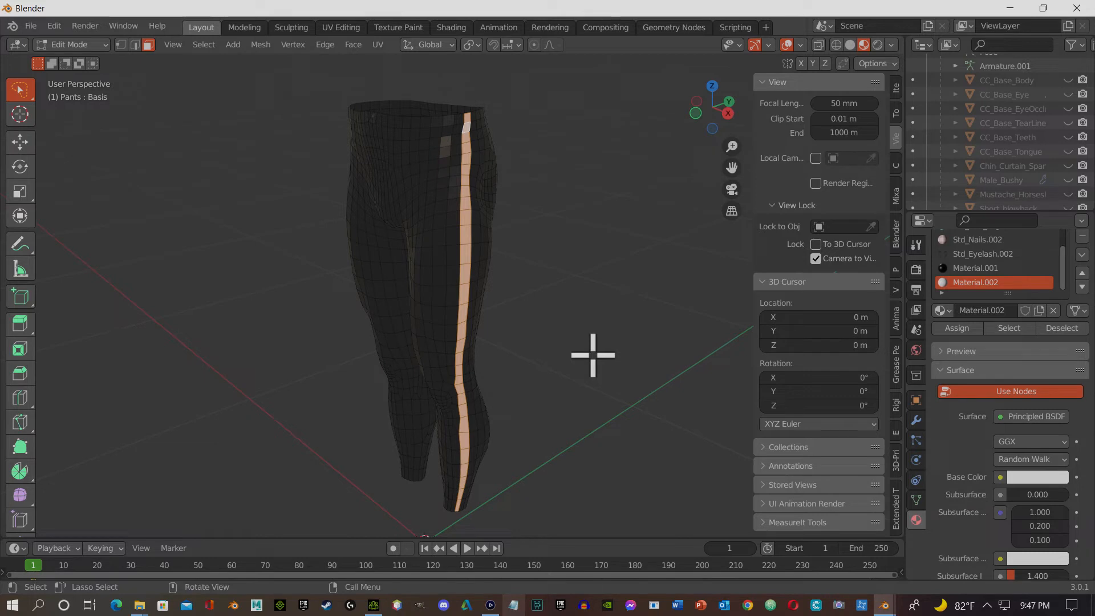
Step: Undo the stripe material's assignment and creation, along with the face selection on the left leg's side
{"action": "key", "text": "ctrl+z"}
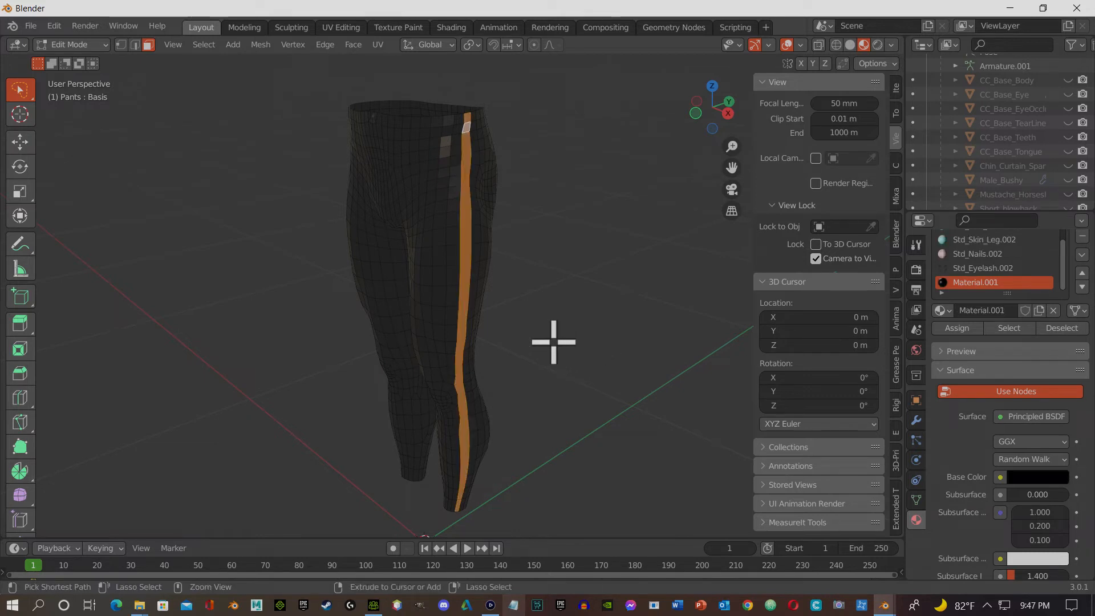
{"action": "key", "text": "ctrl+z"}
{"action": "key", "text": "ctrl+z"}
{"action": "middle_click_drag", "start_coordinate": [515, 317], "coordinate": [641, 320]}
{"action": "scroll", "coordinate": [539, 299], "scroll_direction": "down", "scroll_amount": 4}
{"action": "middle_click_drag", "start_coordinate": [542, 306], "coordinate": [469, 257]}
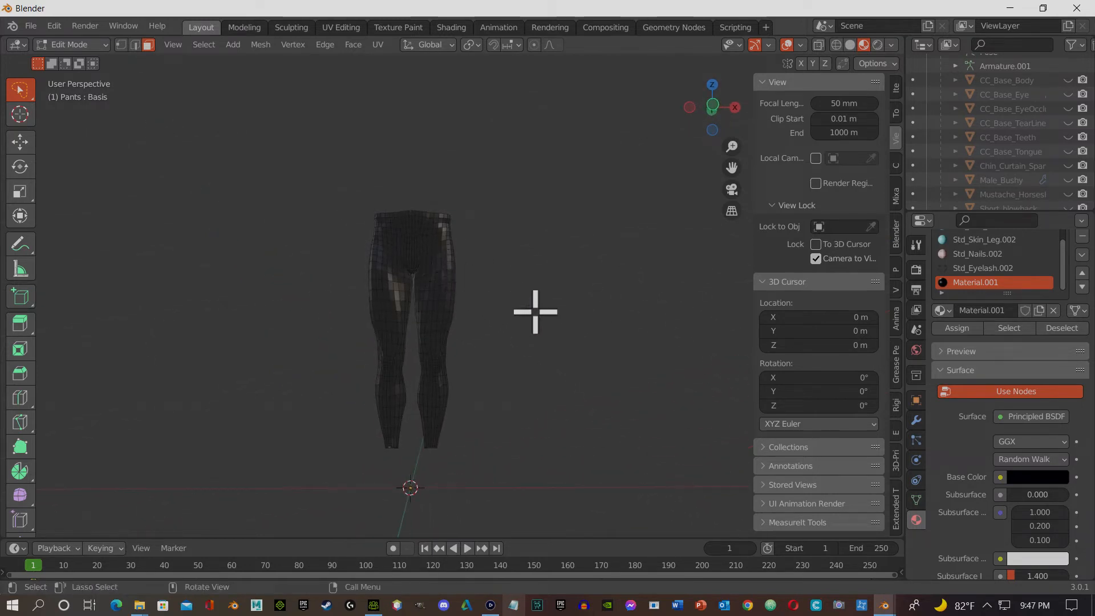
Step: Switch to the Shading workspace and open the Project3 images folder in File Explorer
{"action": "left_click", "coordinate": [451, 27]}
{"action": "scroll", "coordinate": [516, 491], "scroll_direction": "down", "scroll_amount": 1}
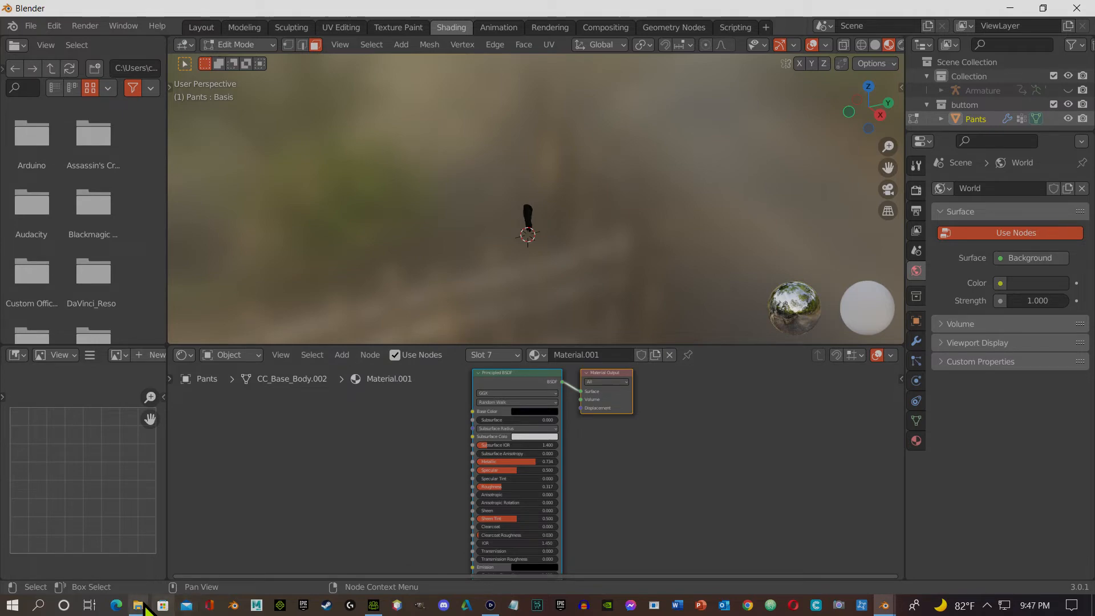
{"action": "mouse_move", "coordinate": [139, 604]}
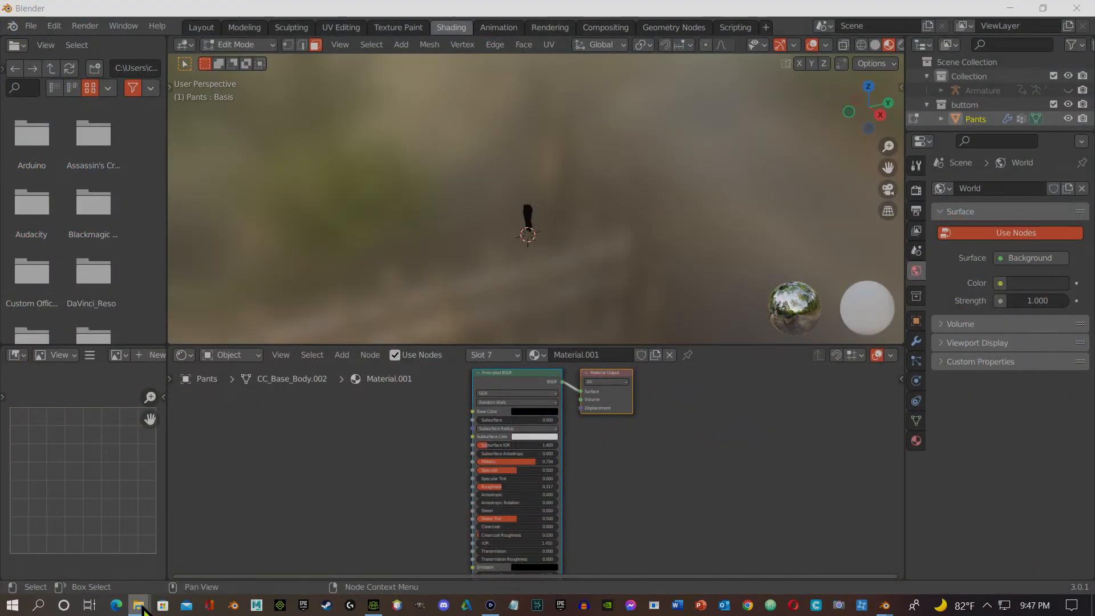
{"action": "right_click", "coordinate": [142, 605]}
{"action": "left_click", "coordinate": [128, 532]}
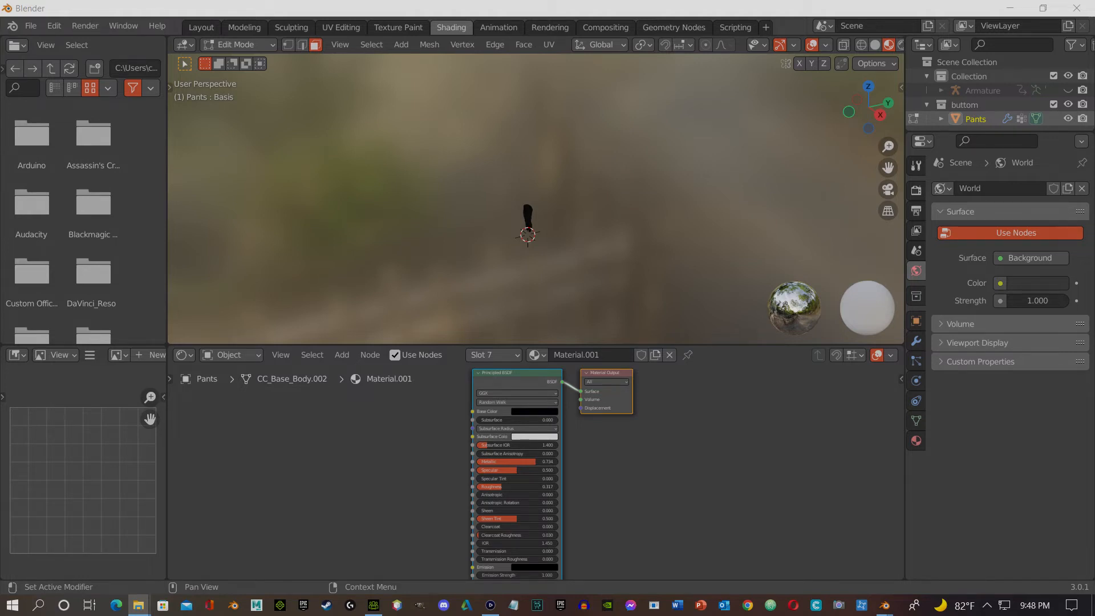
{"action": "left_click_drag", "start_coordinate": [758, 416], "coordinate": [687, 181]}
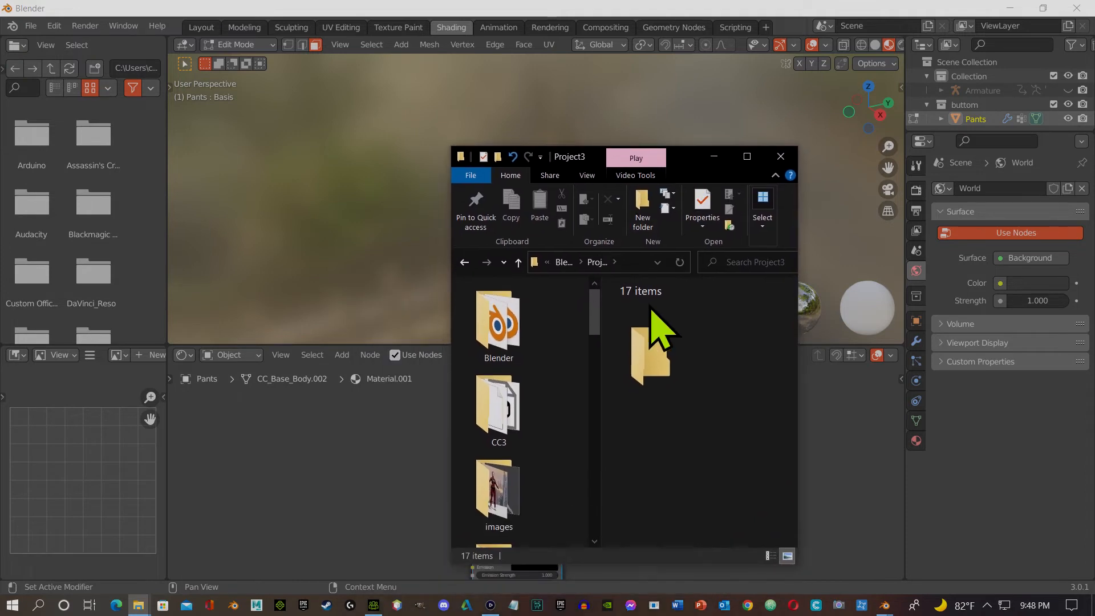
{"action": "scroll", "coordinate": [573, 440], "scroll_direction": "down", "scroll_amount": 3}
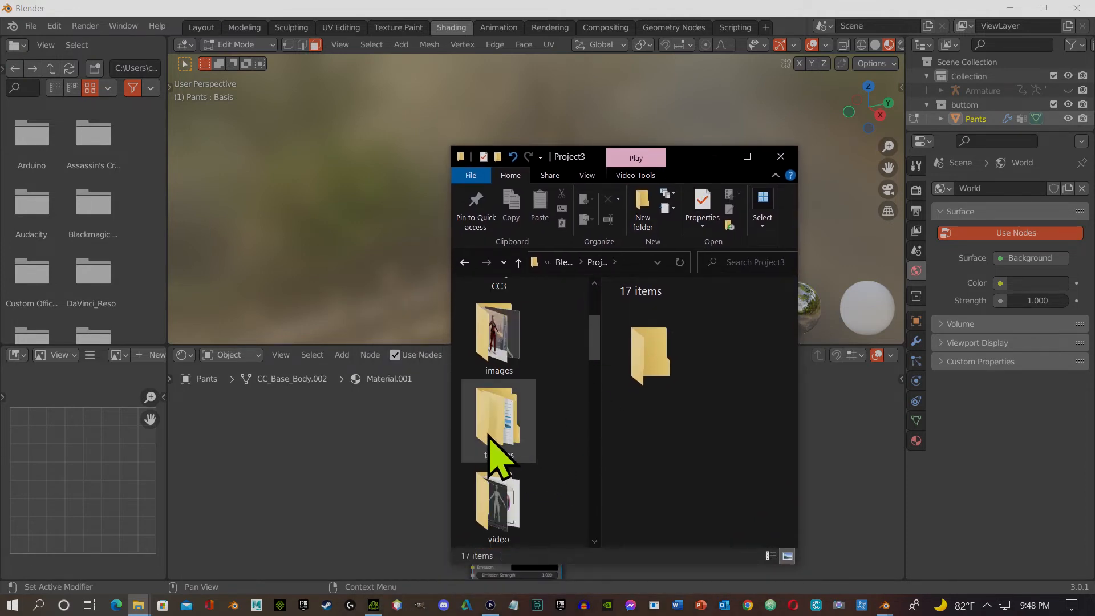
{"action": "double_click", "coordinate": [489, 365]}
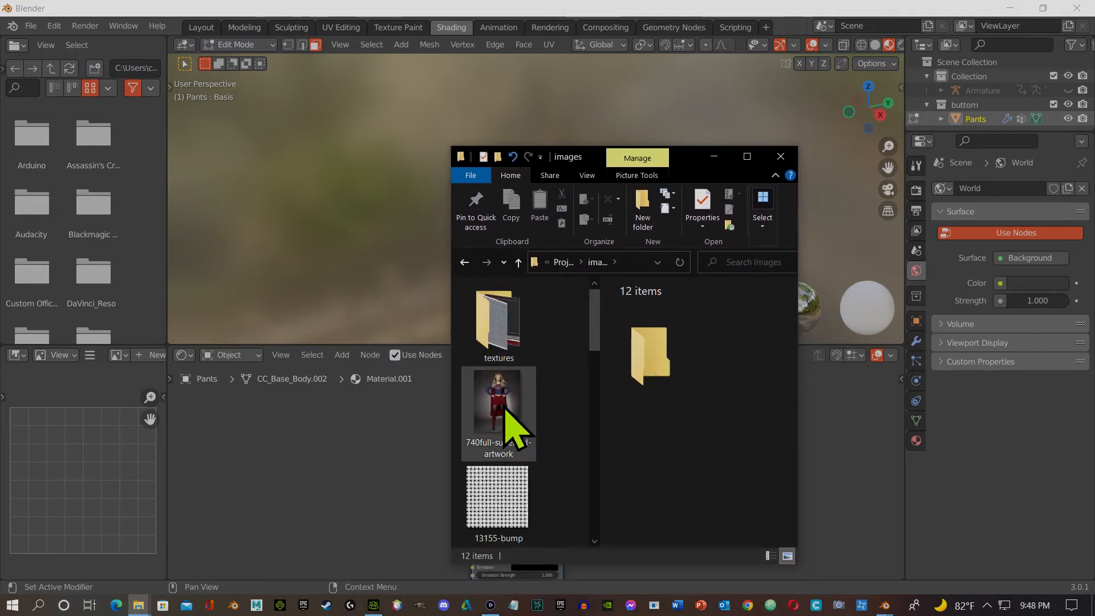
Step: Add the 13155-bump image from the folder as an image texture node in the pants' Material.001
{"action": "left_click", "coordinate": [747, 156]}
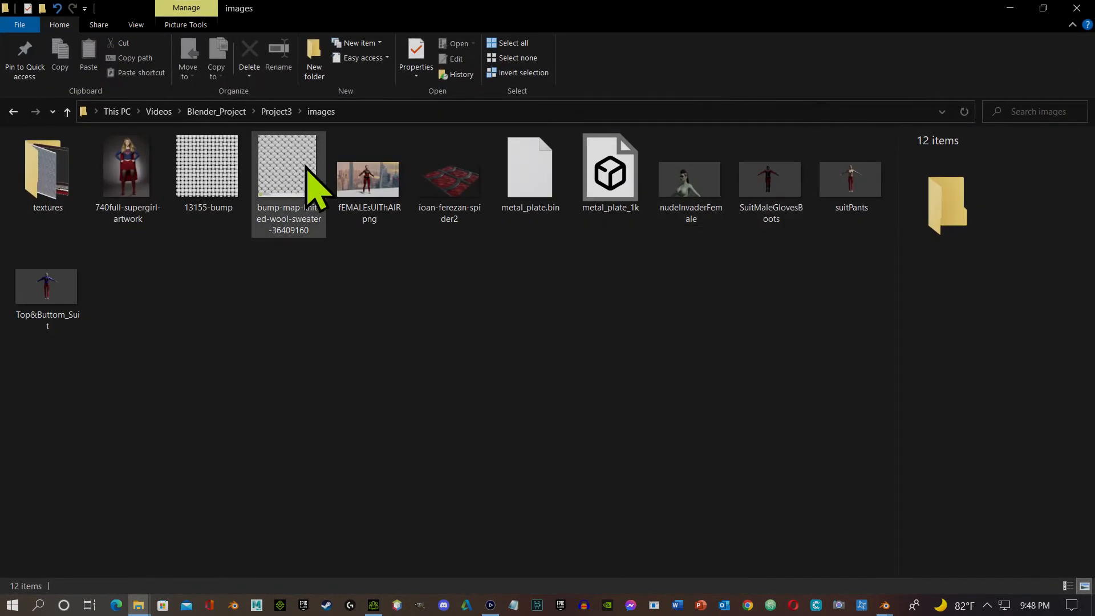
{"action": "left_click", "coordinate": [1043, 8]}
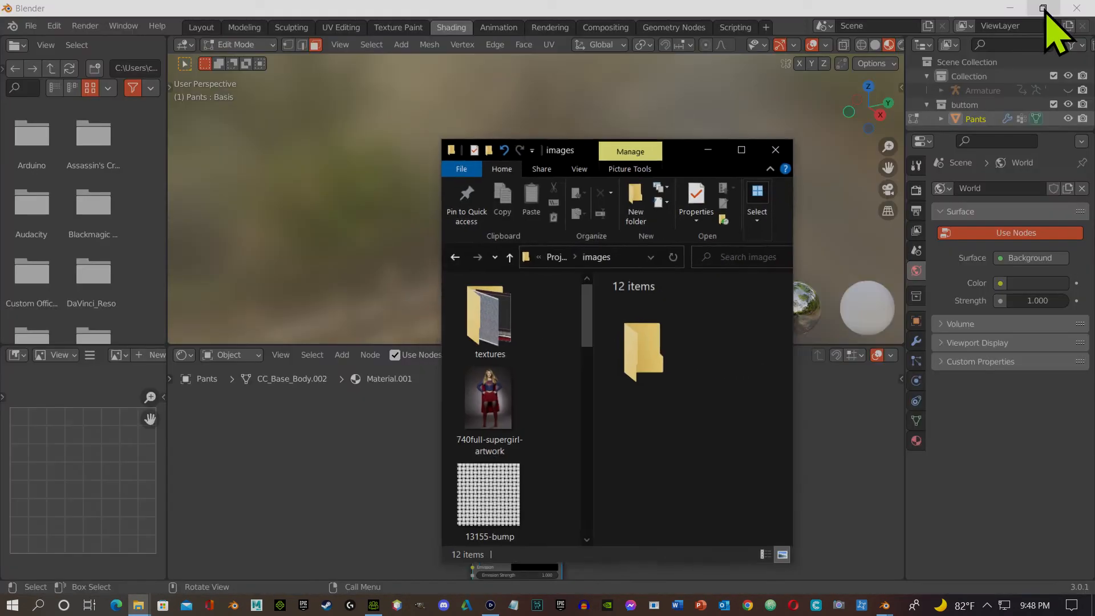
{"action": "left_click_drag", "start_coordinate": [691, 166], "coordinate": [907, 38]}
{"action": "left_click_drag", "start_coordinate": [720, 368], "coordinate": [268, 439]}
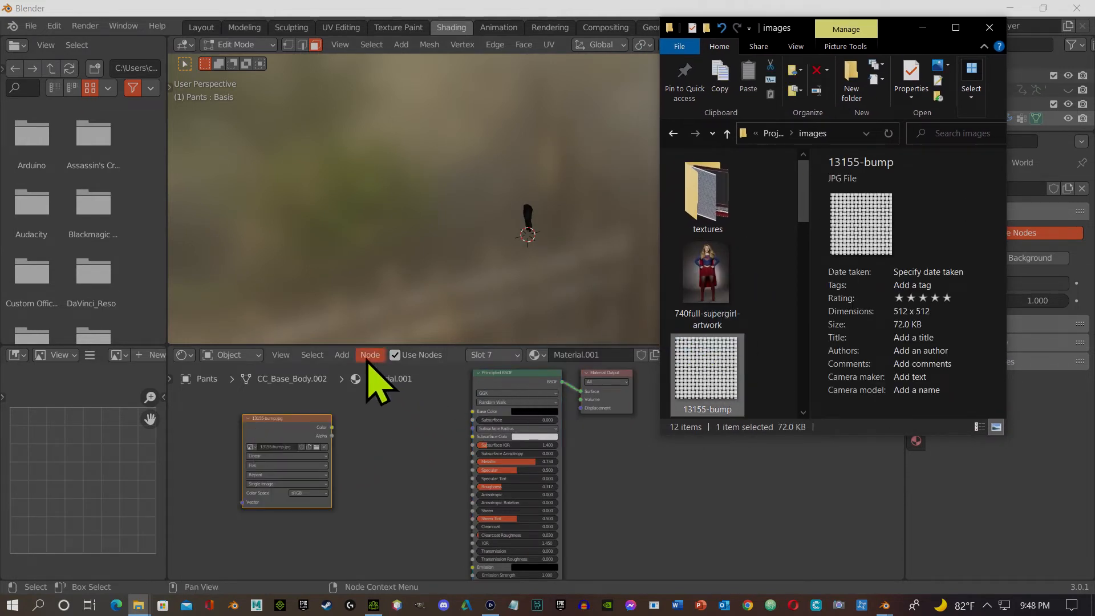
Step: Add a Bump node, feed the image's Color into its Height, and link its Normal to the Principled BSDF's Normal
{"action": "left_click", "coordinate": [342, 355]}
{"action": "left_click", "coordinate": [353, 370]}
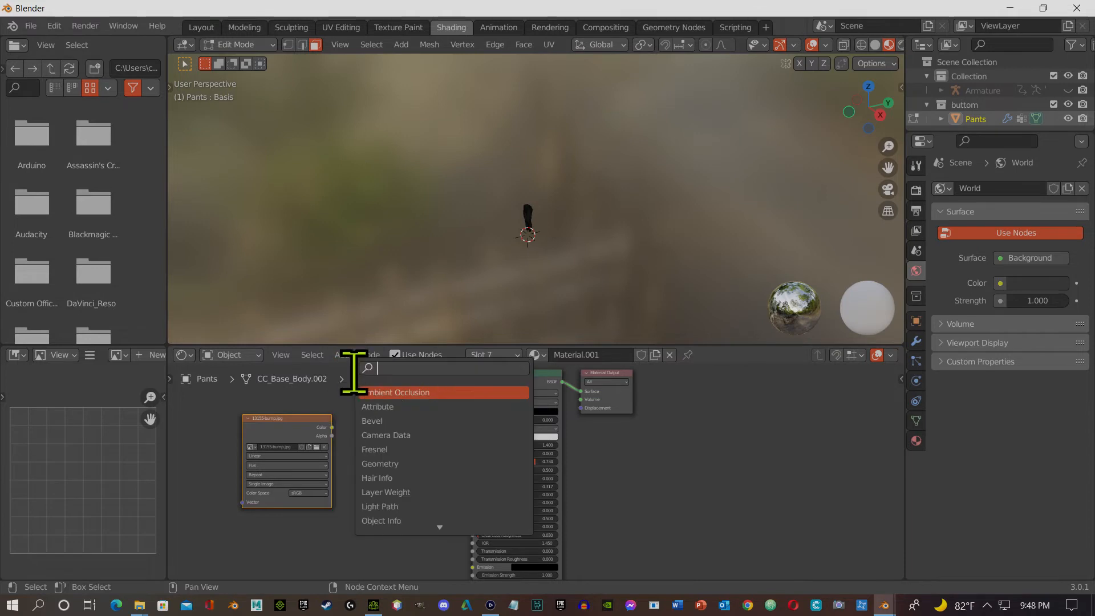
{"action": "type", "text": "bump"}
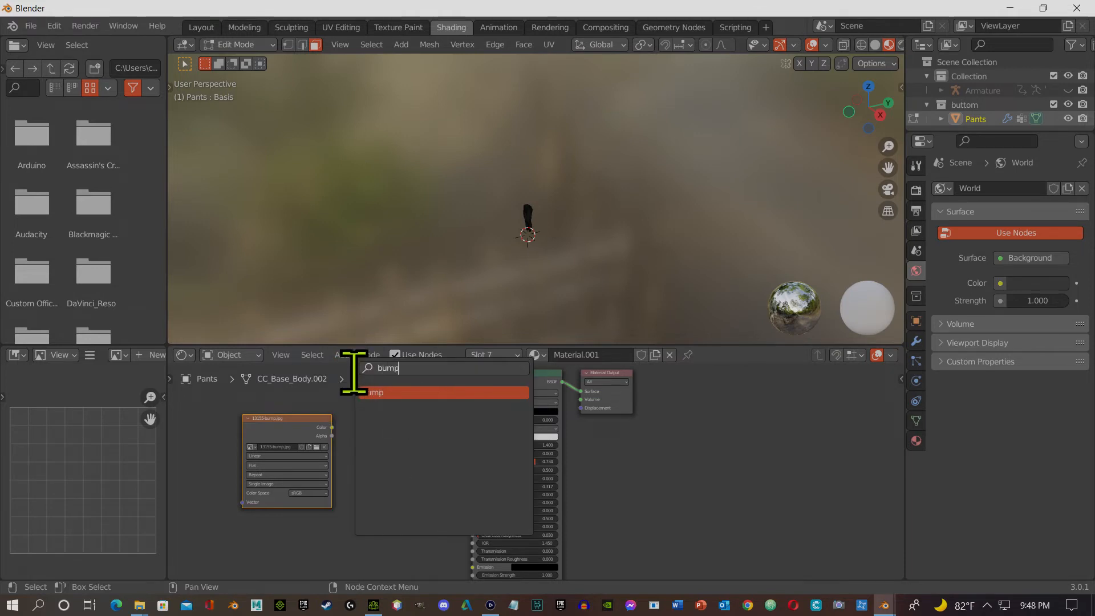
{"action": "key", "text": "Return"}
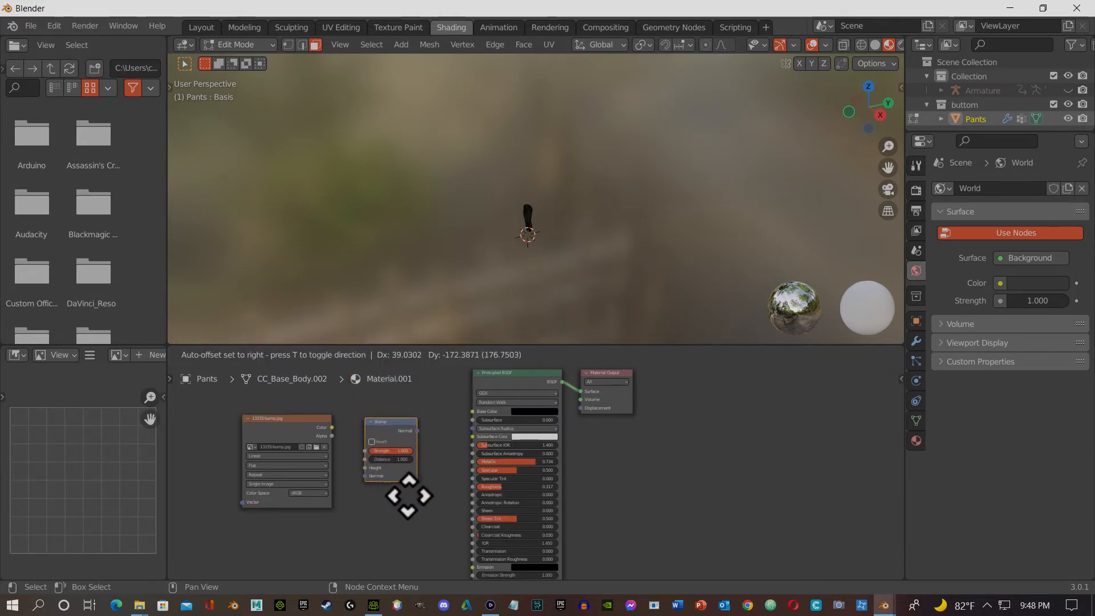
{"action": "left_click", "coordinate": [394, 485]}
{"action": "left_click_drag", "start_coordinate": [332, 427], "coordinate": [369, 470]}
{"action": "left_click_drag", "start_coordinate": [422, 433], "coordinate": [473, 520]}
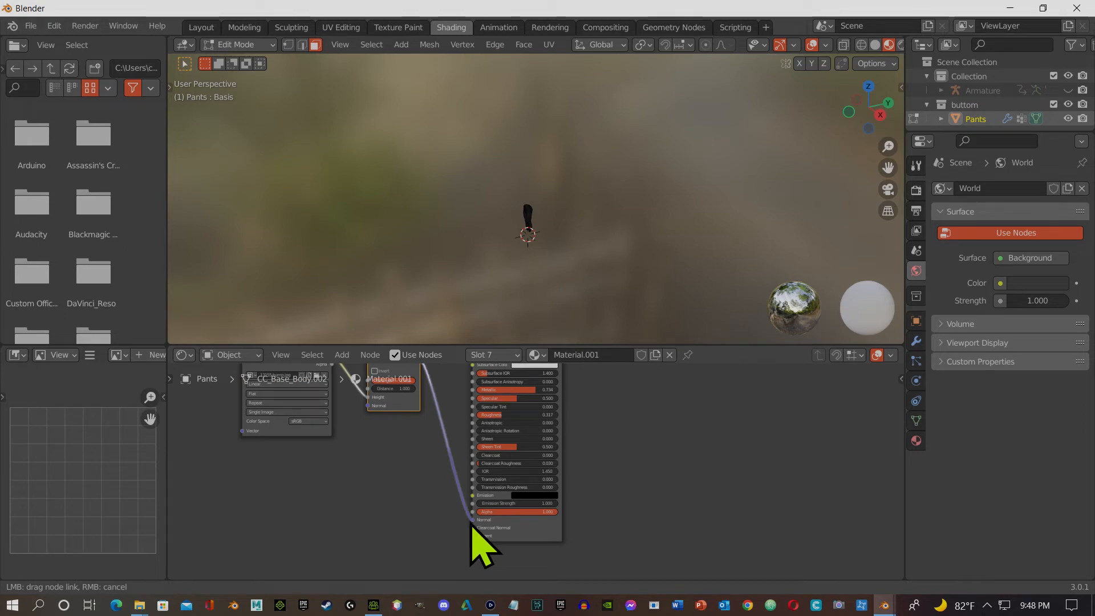
{"action": "left_click", "coordinate": [205, 29]}
{"action": "scroll", "coordinate": [516, 317], "scroll_direction": "up", "scroll_amount": 5}
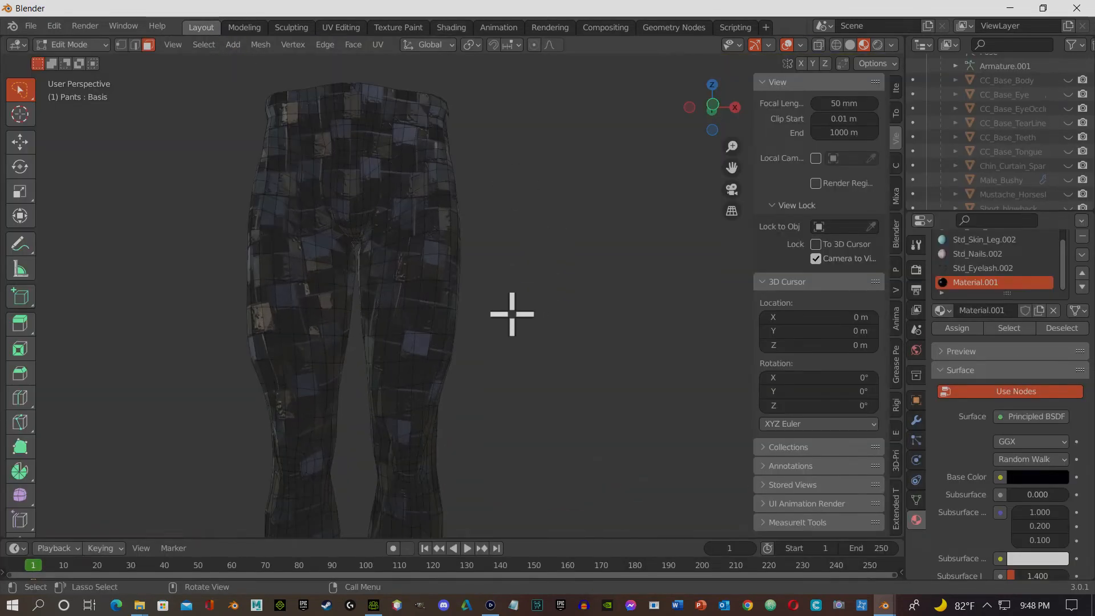
{"action": "middle_click_drag", "start_coordinate": [512, 314], "coordinate": [921, 336]}
{"action": "middle_click_drag", "start_coordinate": [655, 335], "coordinate": [359, 154]}
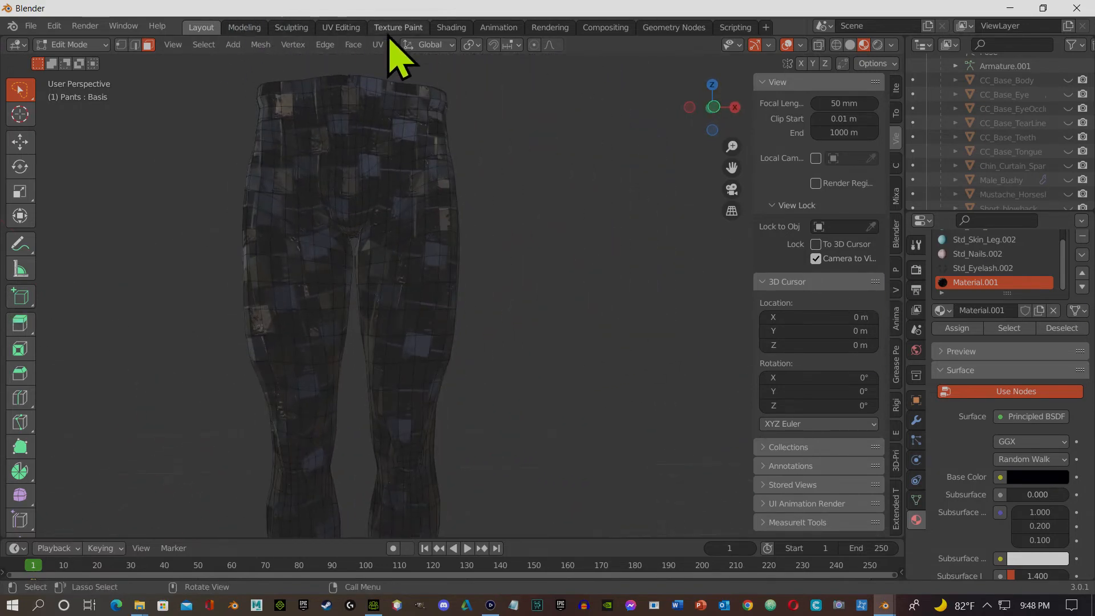
Step: Select all front and back faces of the pants in the UV Editing workspace
{"action": "left_click", "coordinate": [343, 28]}
{"action": "left_click_drag", "start_coordinate": [625, 245], "coordinate": [787, 425]}
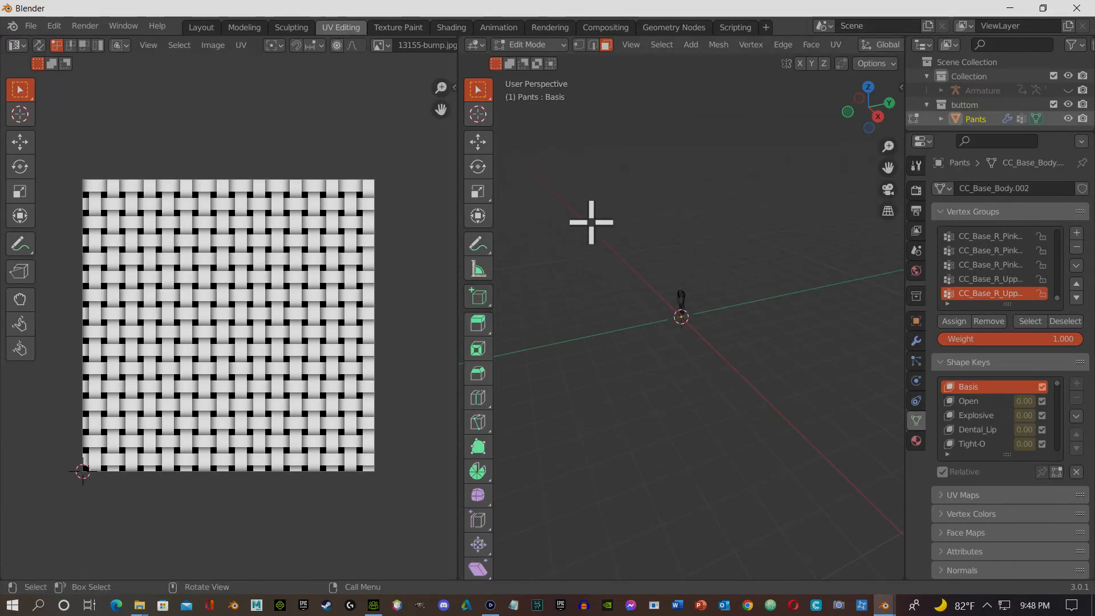
{"action": "left_click_drag", "start_coordinate": [626, 149], "coordinate": [736, 405]}
{"action": "middle_click_drag", "start_coordinate": [785, 299], "coordinate": [567, 236]}
{"action": "left_click_drag", "start_coordinate": [577, 157], "coordinate": [753, 410]}
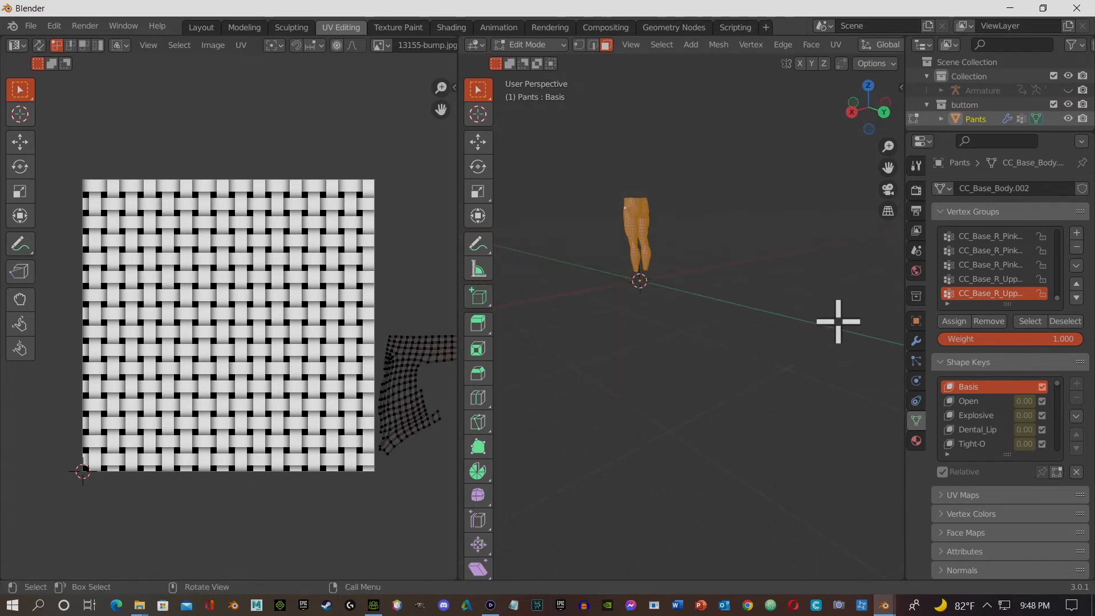
{"action": "middle_click_drag", "start_coordinate": [838, 318], "coordinate": [750, 182]}
{"action": "left_click_drag", "start_coordinate": [750, 182], "coordinate": [827, 353]}
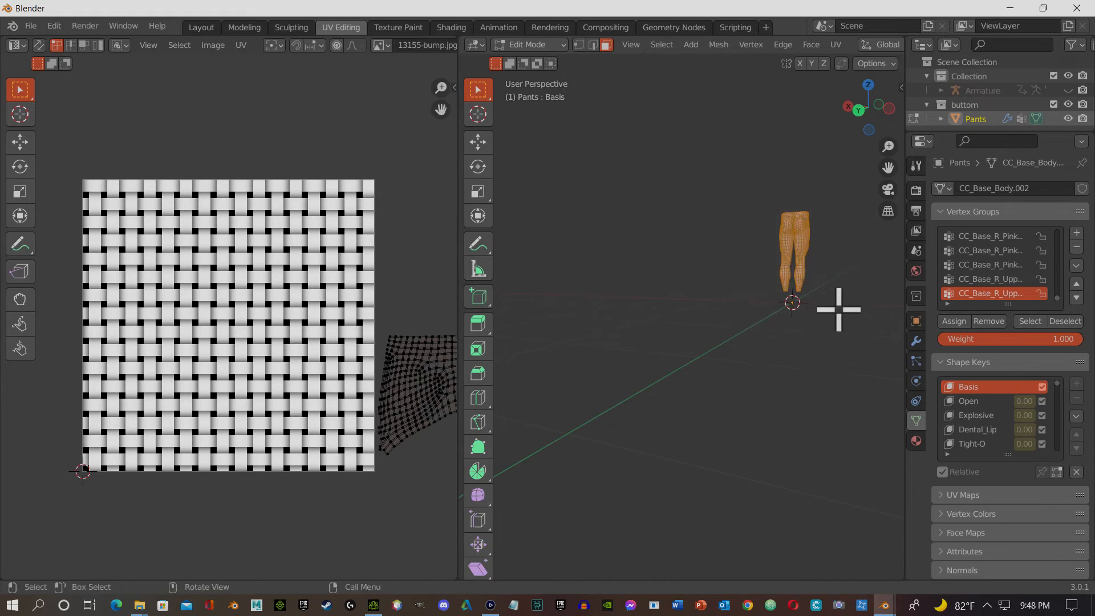
{"action": "scroll", "coordinate": [841, 312], "scroll_direction": "up", "scroll_amount": 4}
{"action": "middle_click_drag", "start_coordinate": [845, 308], "coordinate": [800, 275], "text": "shift"}
{"action": "scroll", "coordinate": [755, 304], "scroll_direction": "up", "scroll_amount": 4}
{"action": "scroll", "coordinate": [802, 303], "scroll_direction": "down", "scroll_amount": 4}
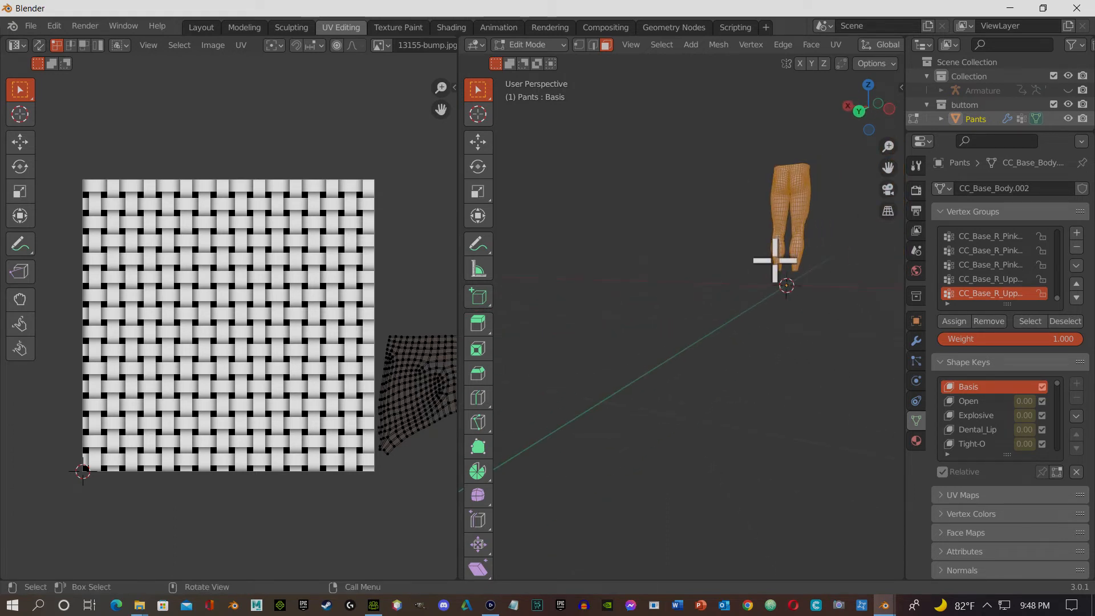
{"action": "key", "text": "shift+a"}
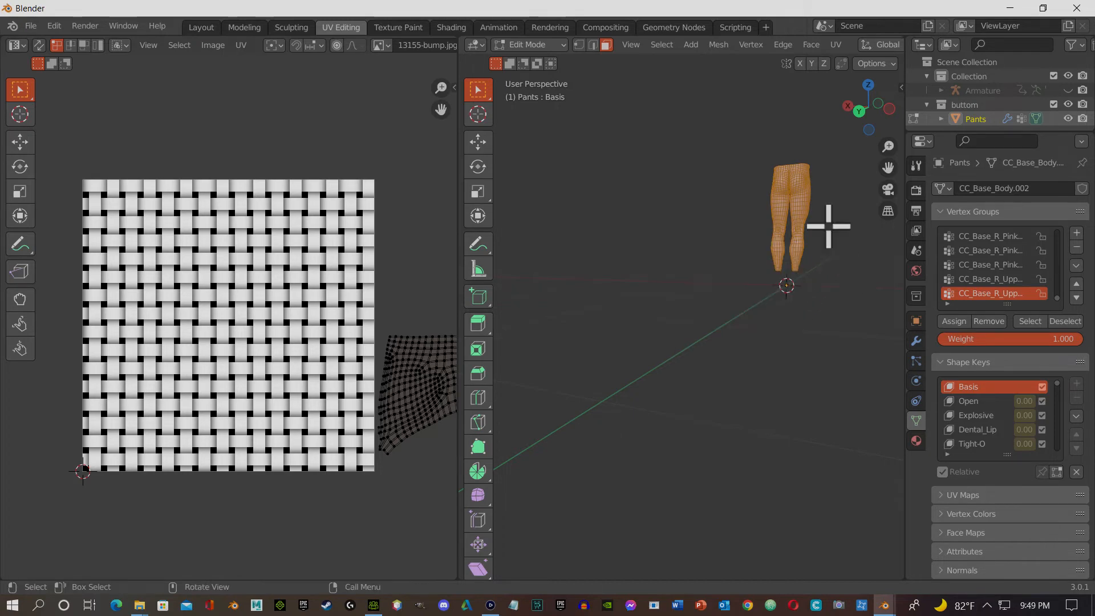
{"action": "middle_click_drag", "start_coordinate": [821, 270], "coordinate": [482, 274]}
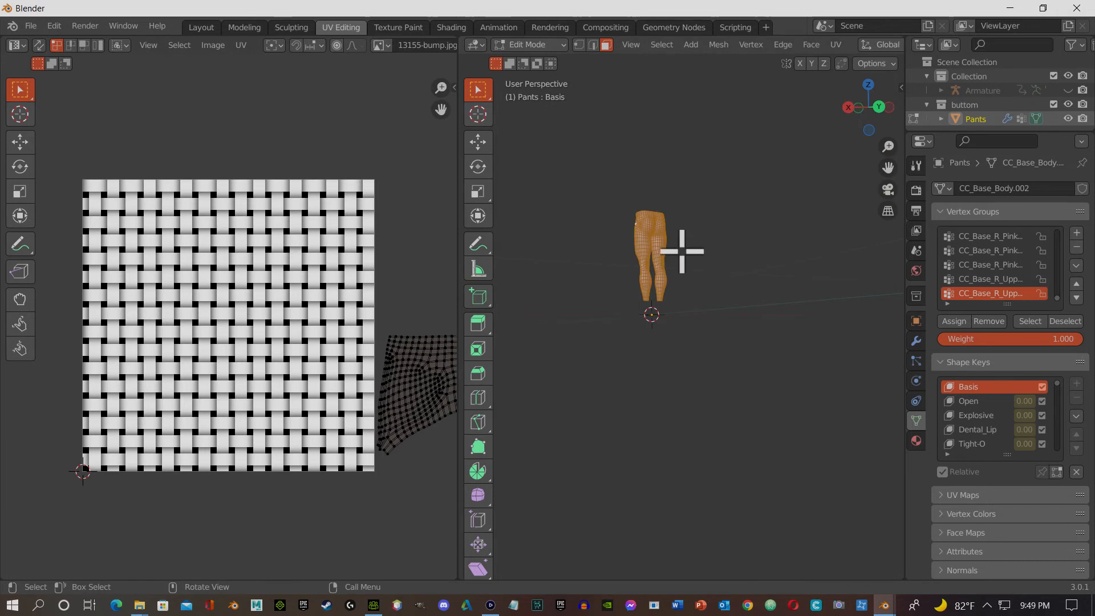
Step: Move the pants' wide hip UV island over the lower part of the bump image
{"action": "key", "text": "grave"}
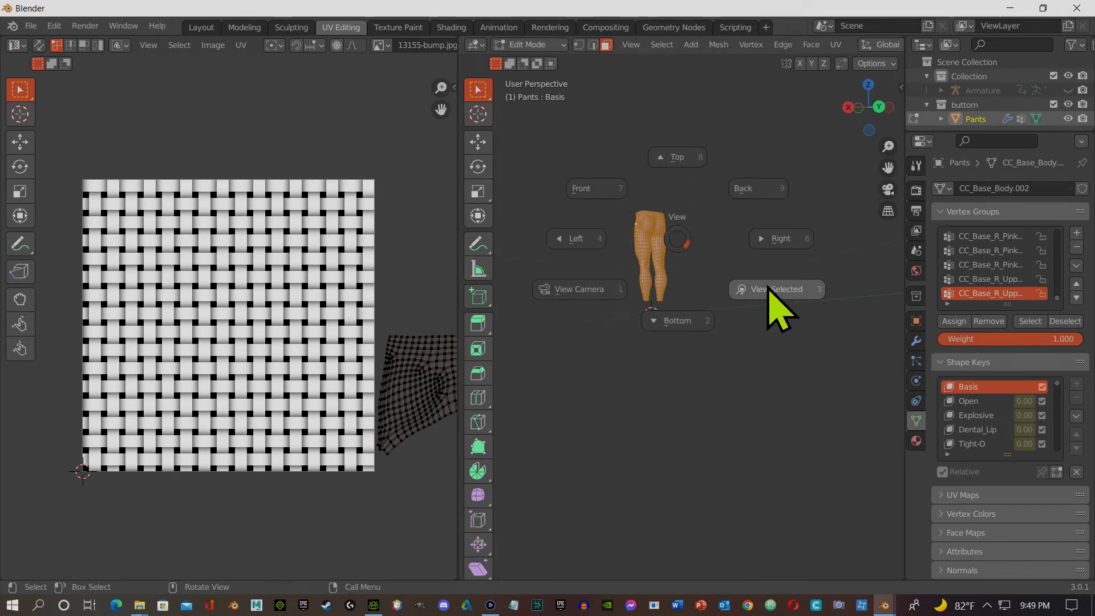
{"action": "left_click", "coordinate": [782, 299]}
{"action": "mouse_move", "coordinate": [714, 287]}
{"action": "middle_mouse_down"}
{"action": "mouse_move", "coordinate": [726, 288]}
{"action": "mouse_move", "coordinate": [618, 310]}
{"action": "mouse_move", "coordinate": [799, 258]}
{"action": "mouse_move", "coordinate": [734, 281]}
{"action": "middle_mouse_up"}
{"action": "scroll", "coordinate": [322, 372], "scroll_direction": "down", "scroll_amount": 5}
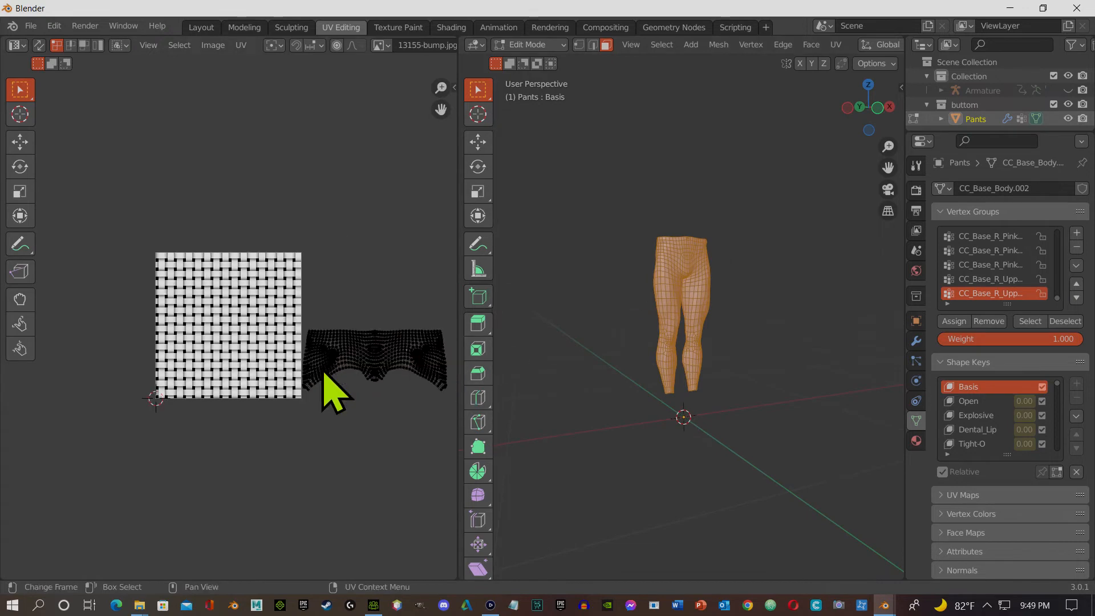
{"action": "scroll", "coordinate": [326, 371], "scroll_direction": "up", "scroll_amount": 1}
{"action": "scroll", "coordinate": [326, 371], "scroll_direction": "down", "scroll_amount": 4}
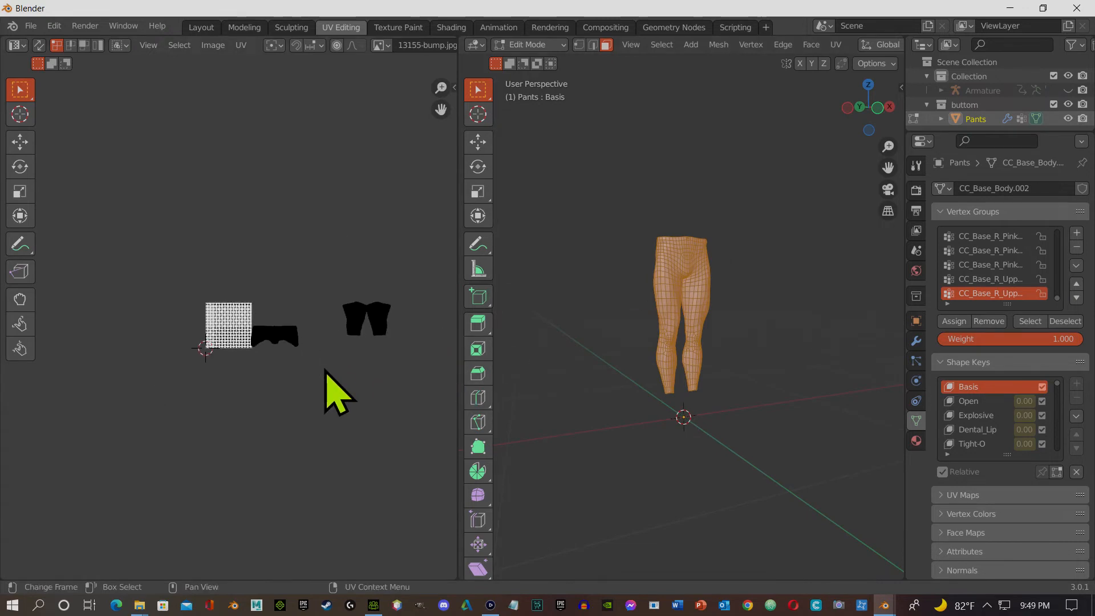
{"action": "scroll", "coordinate": [325, 371], "scroll_direction": "up", "scroll_amount": 1}
{"action": "left_click_drag", "start_coordinate": [234, 296], "coordinate": [291, 358]}
{"action": "key", "text": "g"}
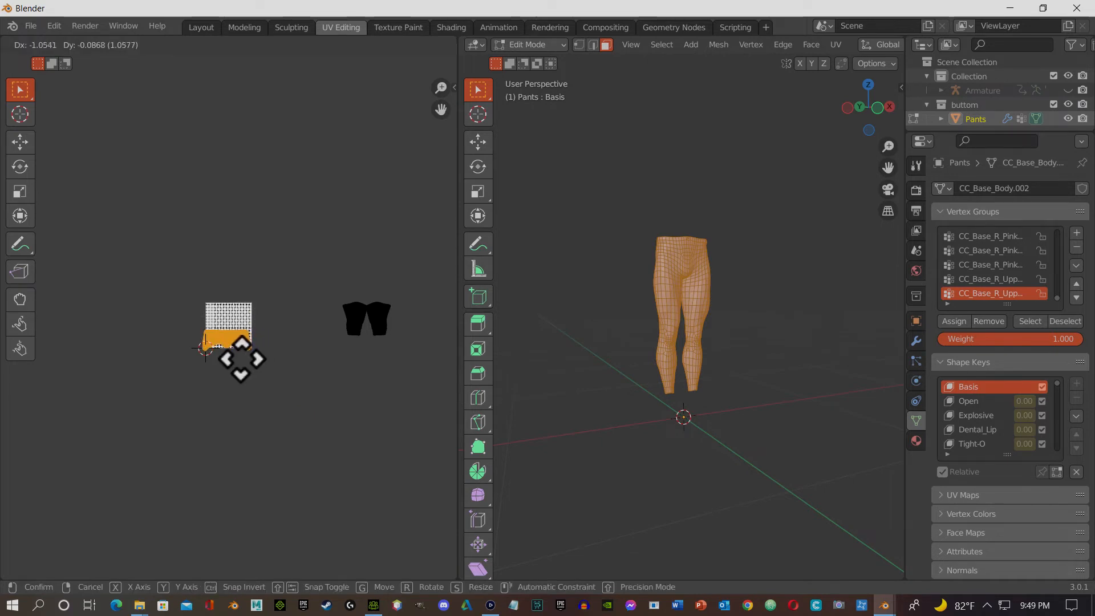
{"action": "left_click", "coordinate": [244, 358]}
Step: Move the two leg UV islands over the upper part of the bump image, above the hip island
{"action": "left_click_drag", "start_coordinate": [335, 257], "coordinate": [398, 349]}
{"action": "key", "text": "g"}
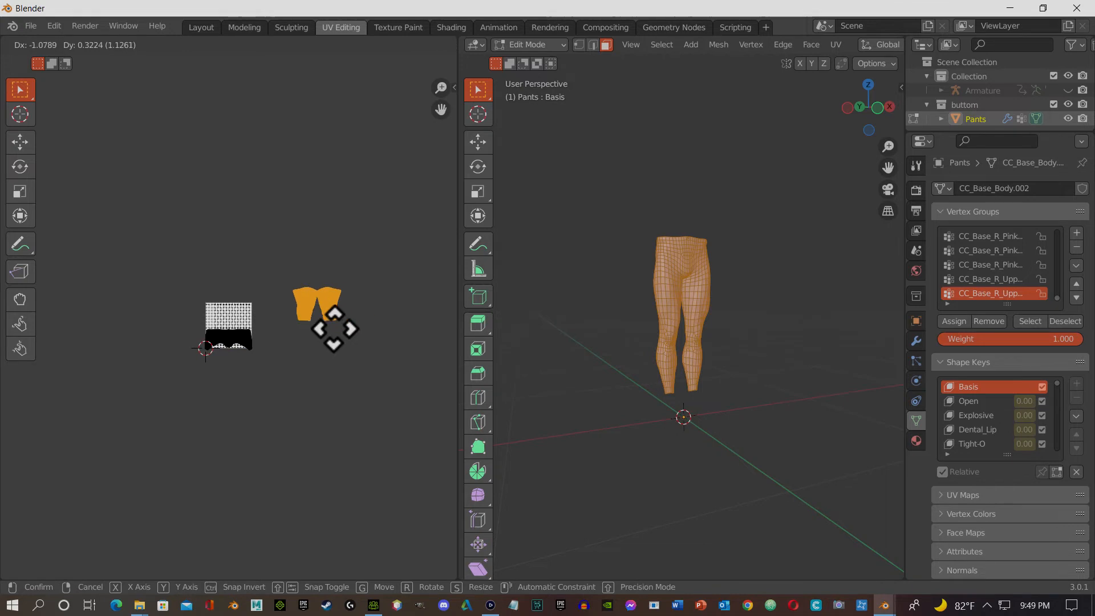
{"action": "left_click", "coordinate": [259, 336]}
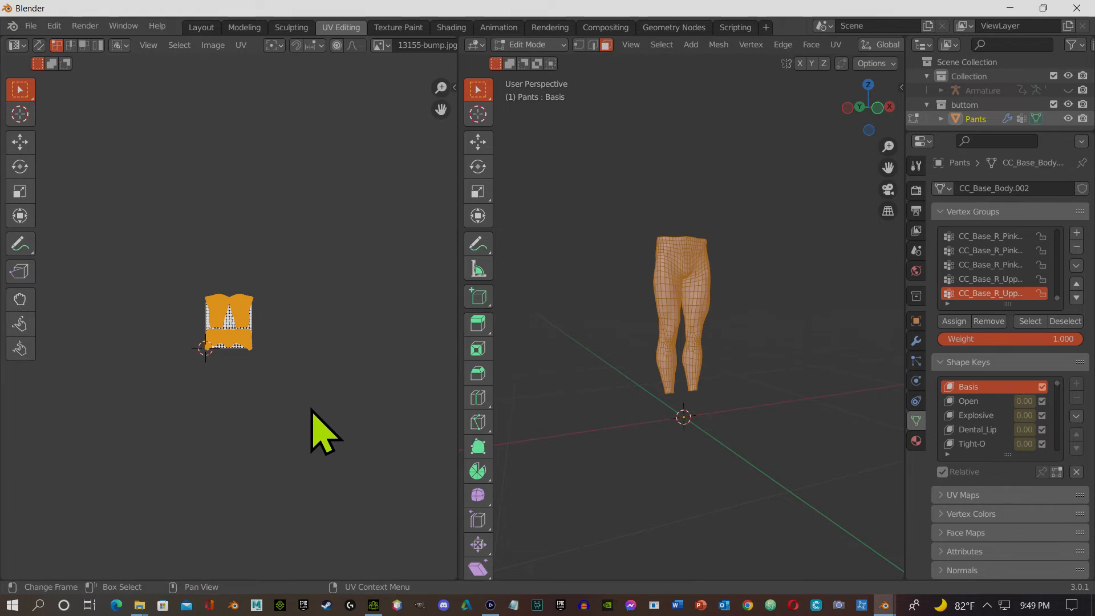
Step: Scale all the pants' UV islands up together well beyond the bump image and review the weave in the Layout workspace
{"action": "scroll", "coordinate": [320, 428], "scroll_direction": "down", "scroll_amount": 3}
{"action": "scroll", "coordinate": [320, 439], "scroll_direction": "up", "scroll_amount": 2}
{"action": "scroll", "coordinate": [320, 439], "scroll_direction": "down", "scroll_amount": 1}
{"action": "key", "text": "s"}
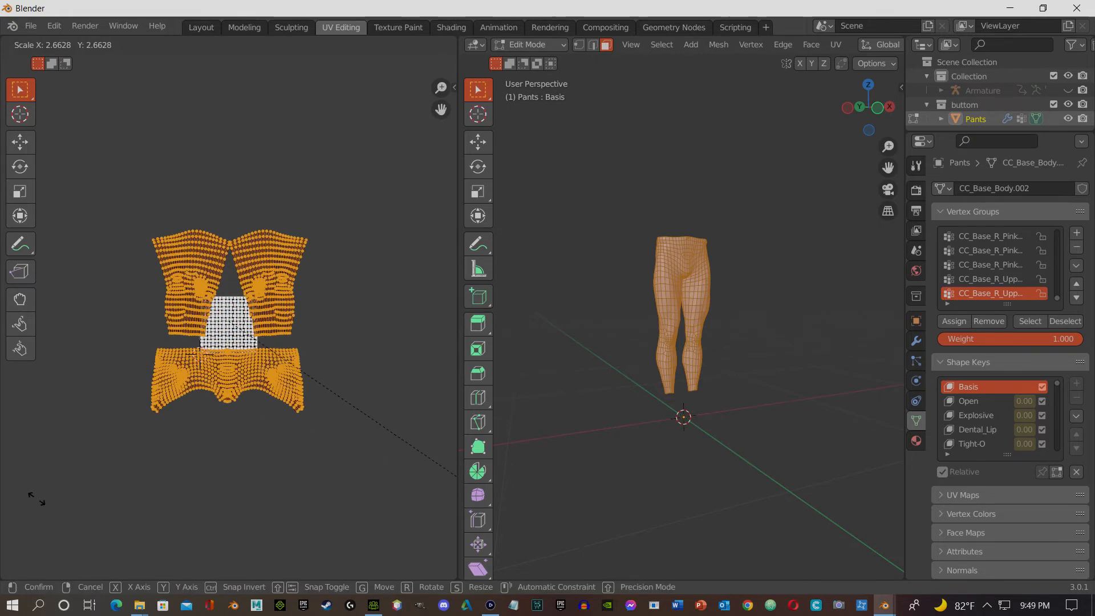
{"action": "left_click", "coordinate": [224, 582]}
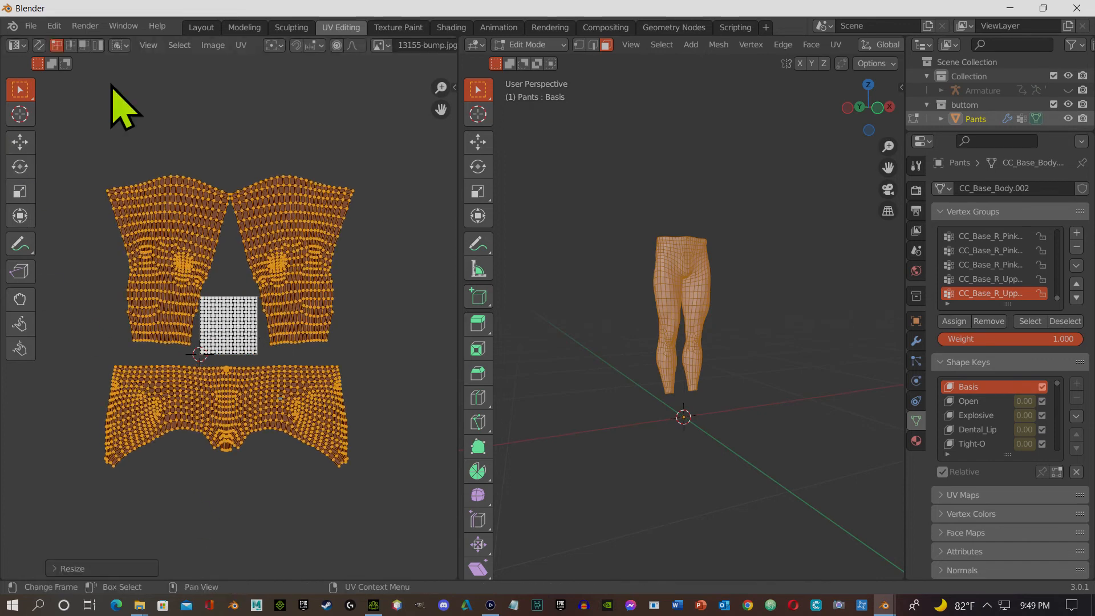
{"action": "left_click", "coordinate": [203, 28]}
{"action": "middle_click_drag", "start_coordinate": [435, 360], "coordinate": [491, 335]}
{"action": "scroll", "coordinate": [491, 335], "scroll_direction": "up", "scroll_amount": 2}
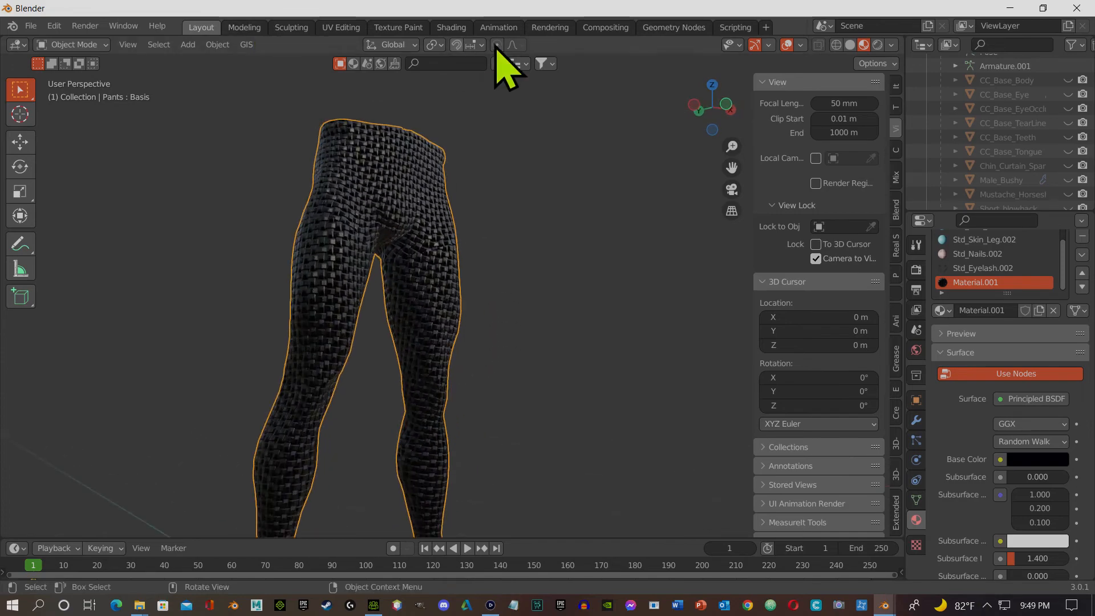
{"action": "left_click", "coordinate": [341, 27]}
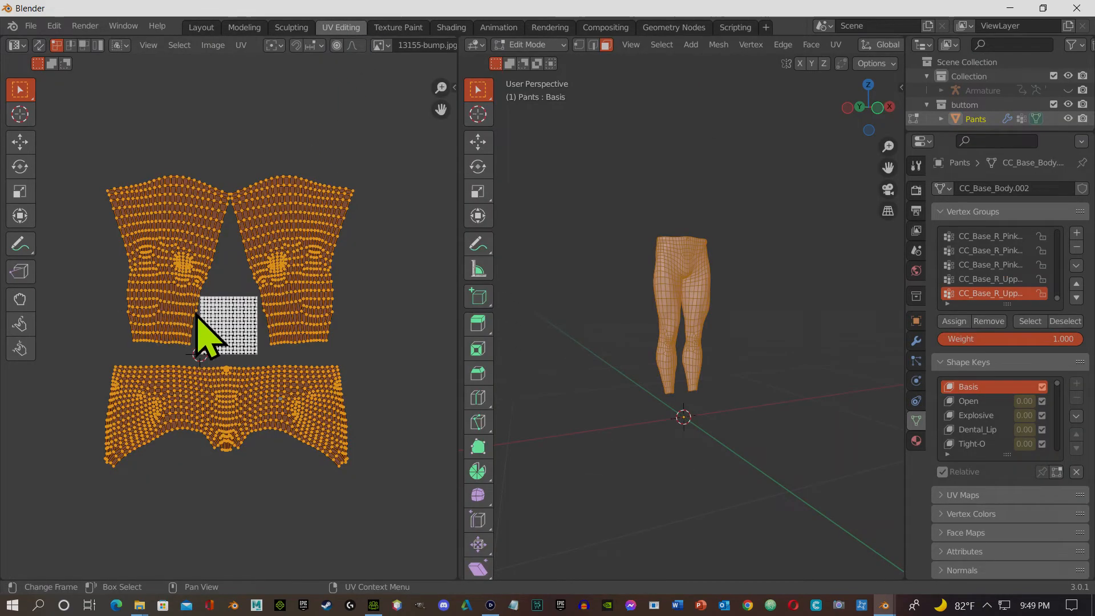
Step: Scale all the pants' UV islands up further around the bump image and show the pants in Object Mode in the Layout workspace
{"action": "key", "text": "s"}
{"action": "left_click", "coordinate": [272, 347]}
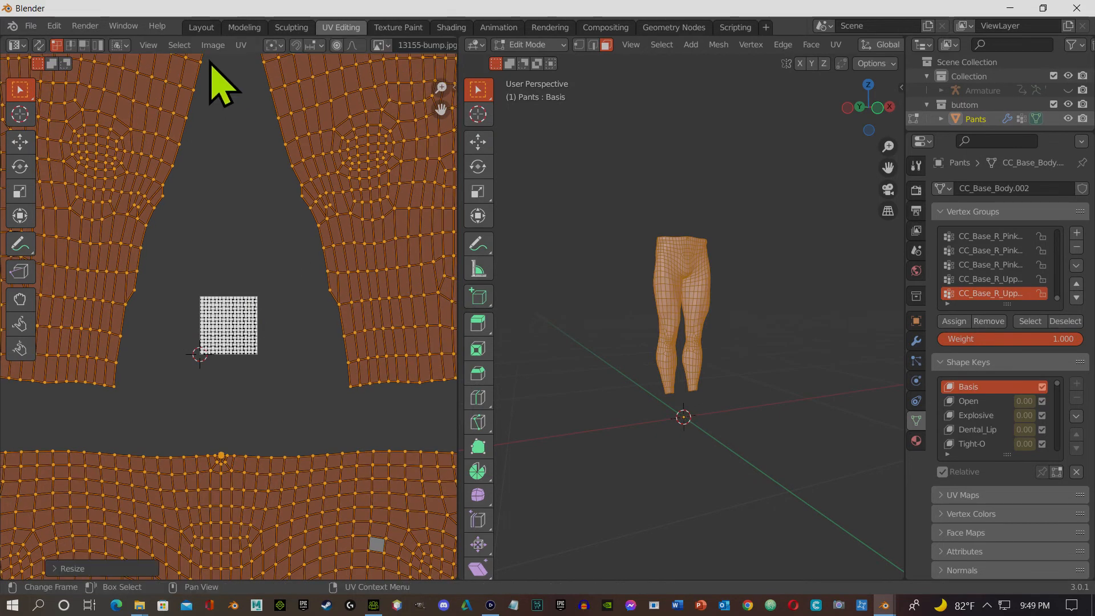
{"action": "left_click", "coordinate": [201, 28]}
{"action": "middle_click_drag", "start_coordinate": [564, 370], "coordinate": [516, 393]}
{"action": "left_click", "coordinate": [71, 45]}
{"action": "left_click", "coordinate": [260, 231]}
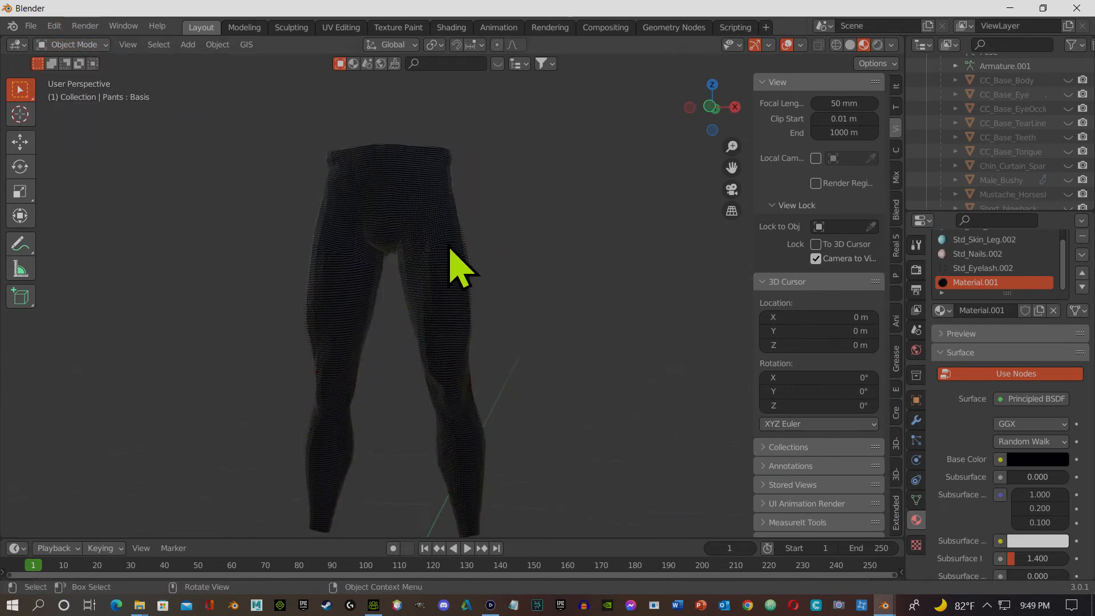
Step: Try smooth shading on the pants object
{"action": "left_click", "coordinate": [381, 231]}
{"action": "right_click", "coordinate": [418, 222]}
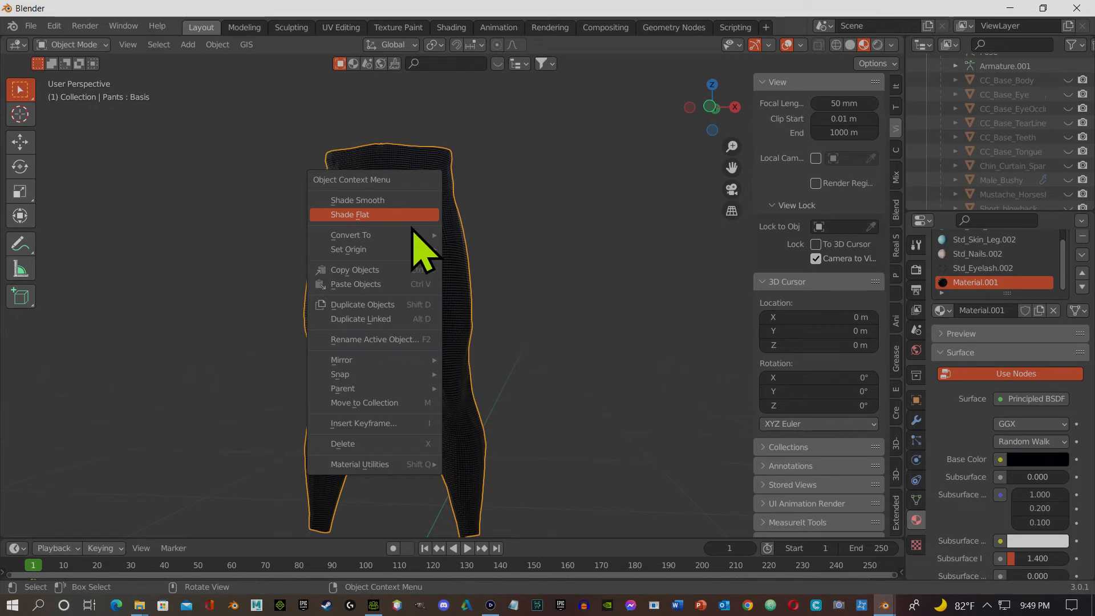
{"action": "right_click", "coordinate": [400, 199]}
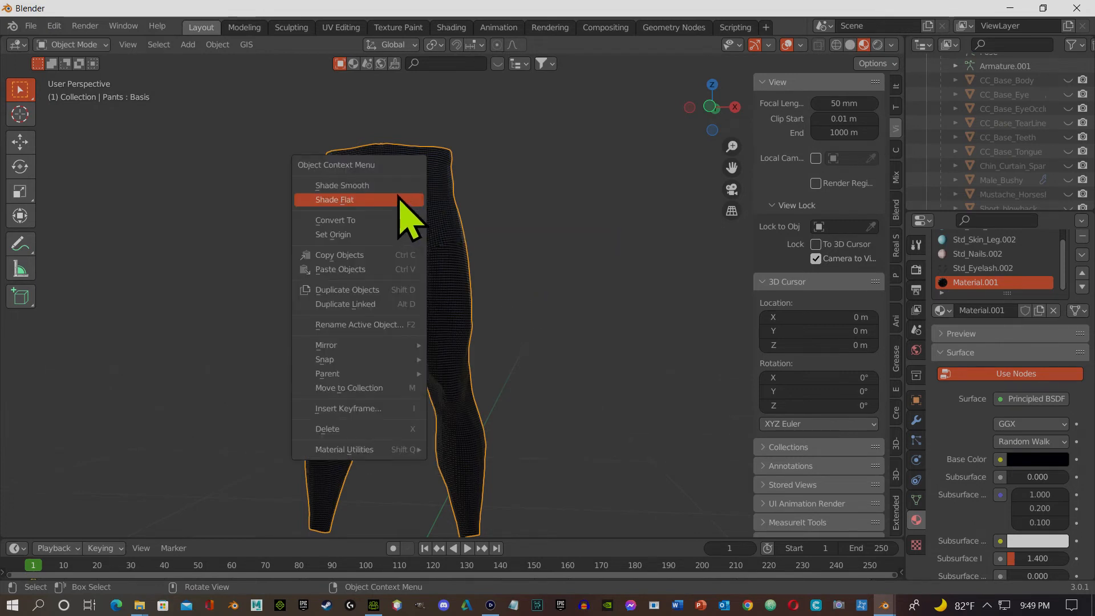
{"action": "left_click", "coordinate": [387, 186]}
{"action": "mouse_move", "coordinate": [521, 244]}
{"action": "middle_mouse_down"}
{"action": "mouse_move", "coordinate": [448, 245]}
{"action": "mouse_move", "coordinate": [489, 264]}
{"action": "mouse_move", "coordinate": [411, 206]}
{"action": "middle_mouse_up"}
Step: Set the pants to flat shading and review the weave from the front and side
{"action": "right_click", "coordinate": [409, 207]}
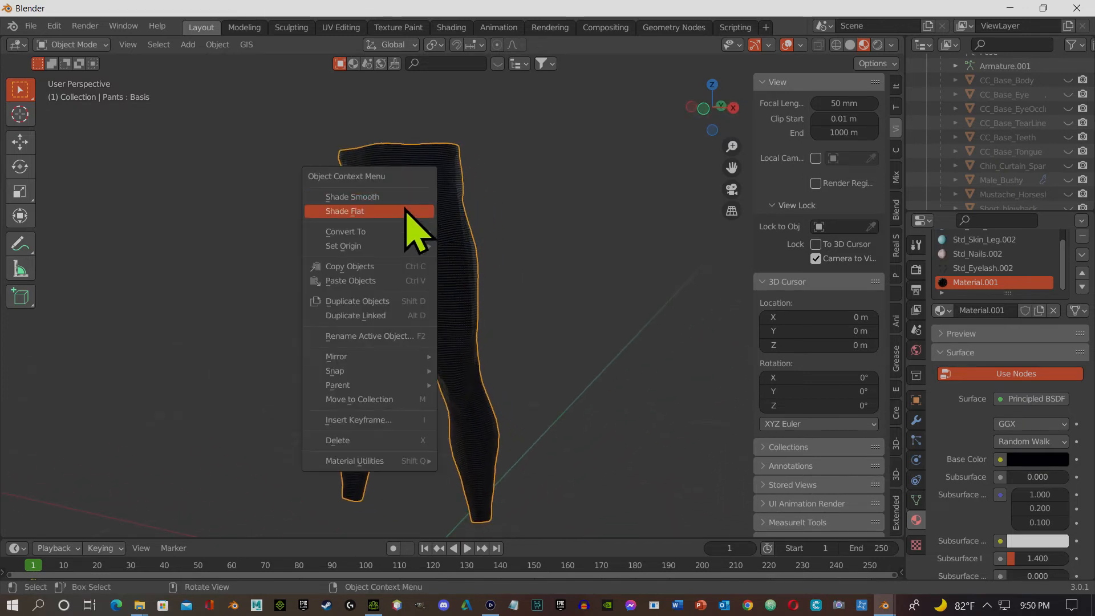
{"action": "left_click", "coordinate": [408, 210]}
{"action": "middle_click_drag", "start_coordinate": [482, 220], "coordinate": [399, 211]}
{"action": "middle_click_drag", "start_coordinate": [507, 176], "coordinate": [447, 166]}
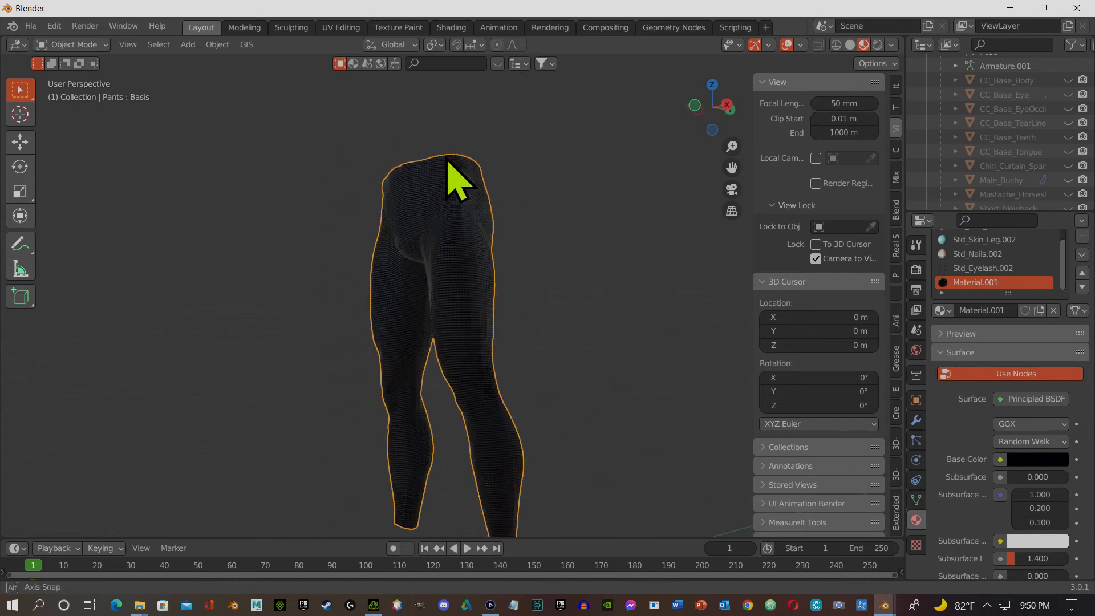
Step: In Edit Mode, clear the face selection and select the vertical face loop down the outer side of the +X leg
{"action": "left_click", "coordinate": [93, 48]}
{"action": "left_click", "coordinate": [101, 76]}
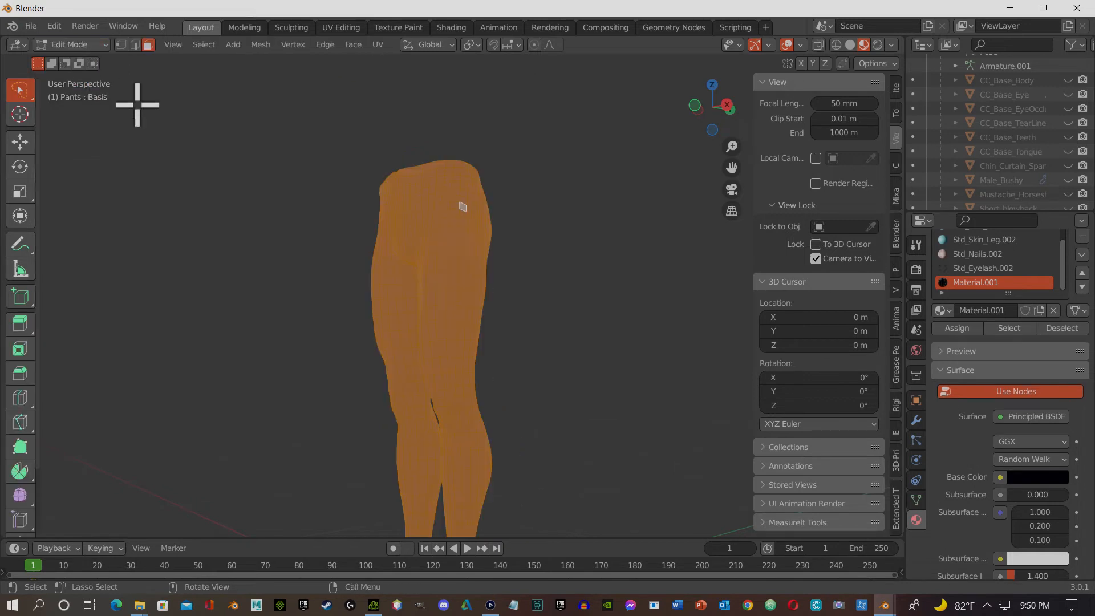
{"action": "mouse_move", "coordinate": [506, 258]}
{"action": "middle_mouse_down"}
{"action": "mouse_move", "coordinate": [440, 257]}
{"action": "mouse_move", "coordinate": [489, 253]}
{"action": "middle_mouse_up"}
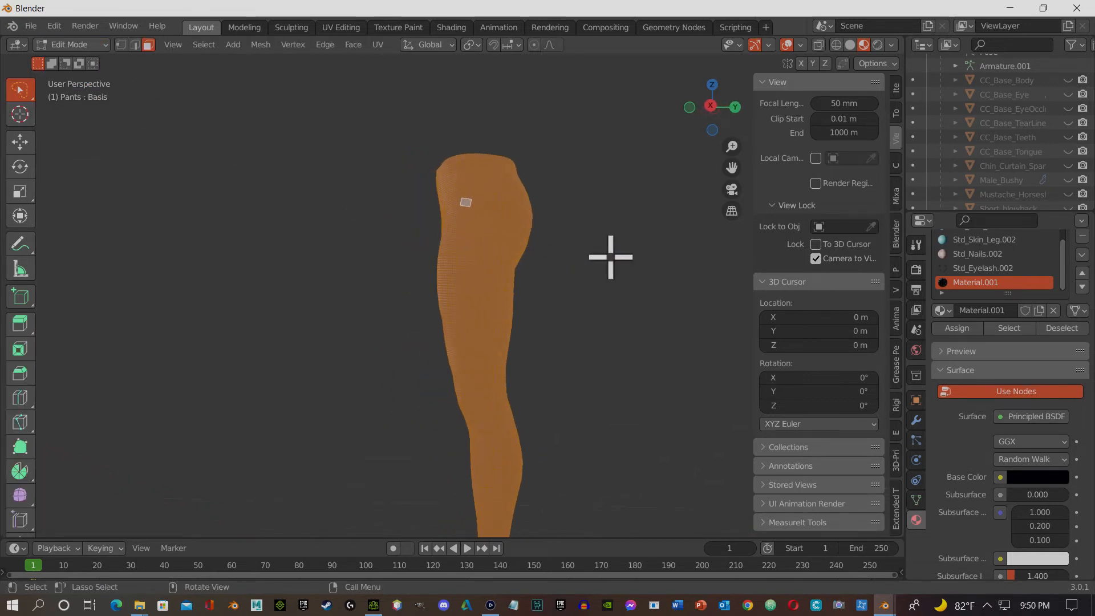
{"action": "key", "text": "alt+a"}
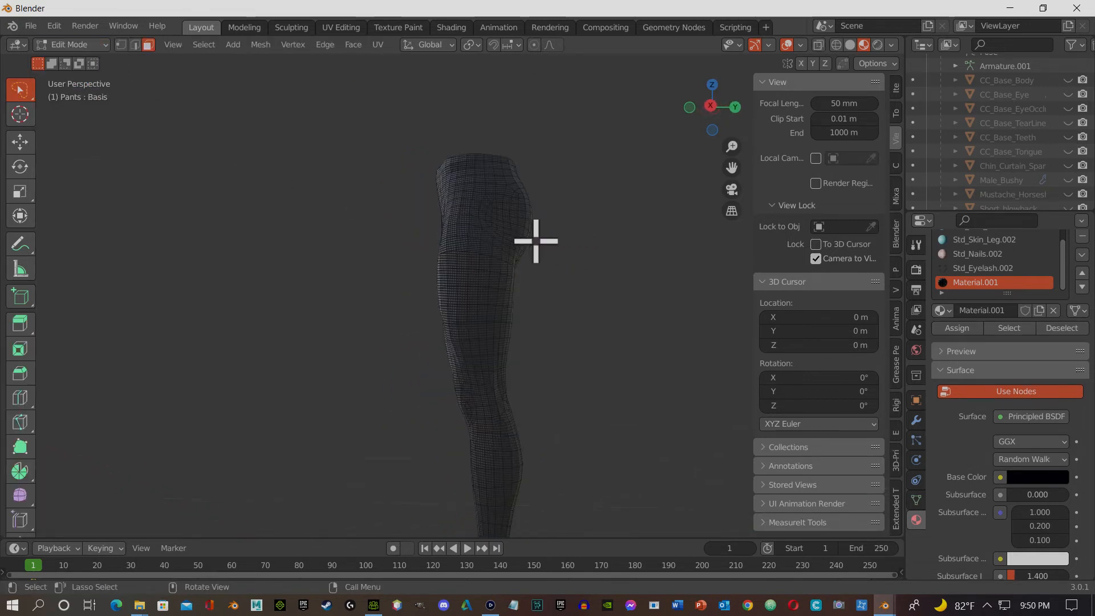
{"action": "left_click", "coordinate": [466, 223], "text": "alt"}
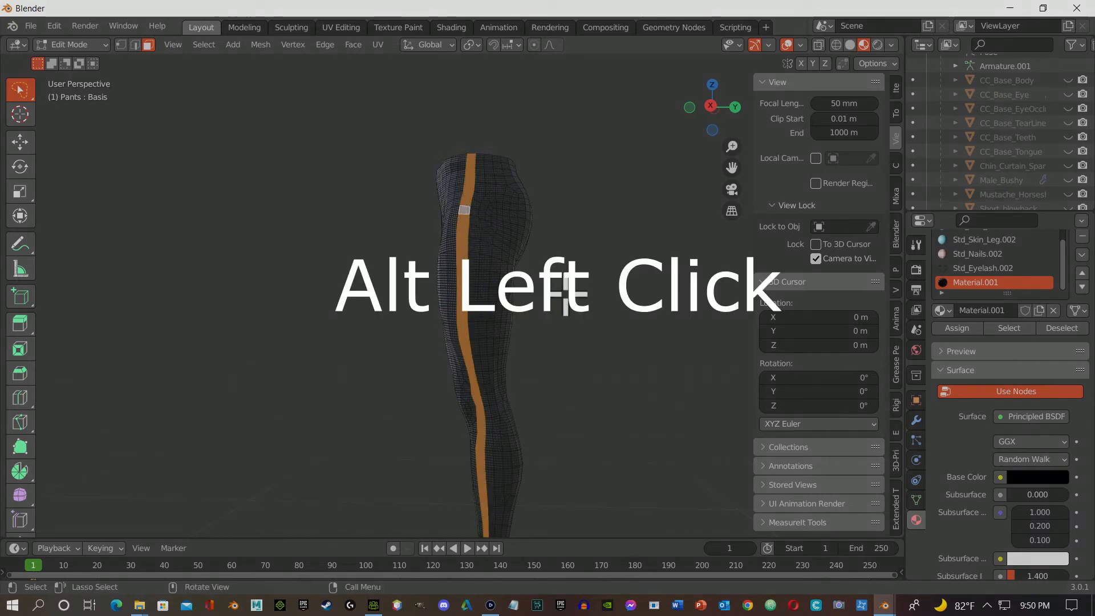
{"action": "middle_click_drag", "start_coordinate": [566, 292], "coordinate": [587, 301]}
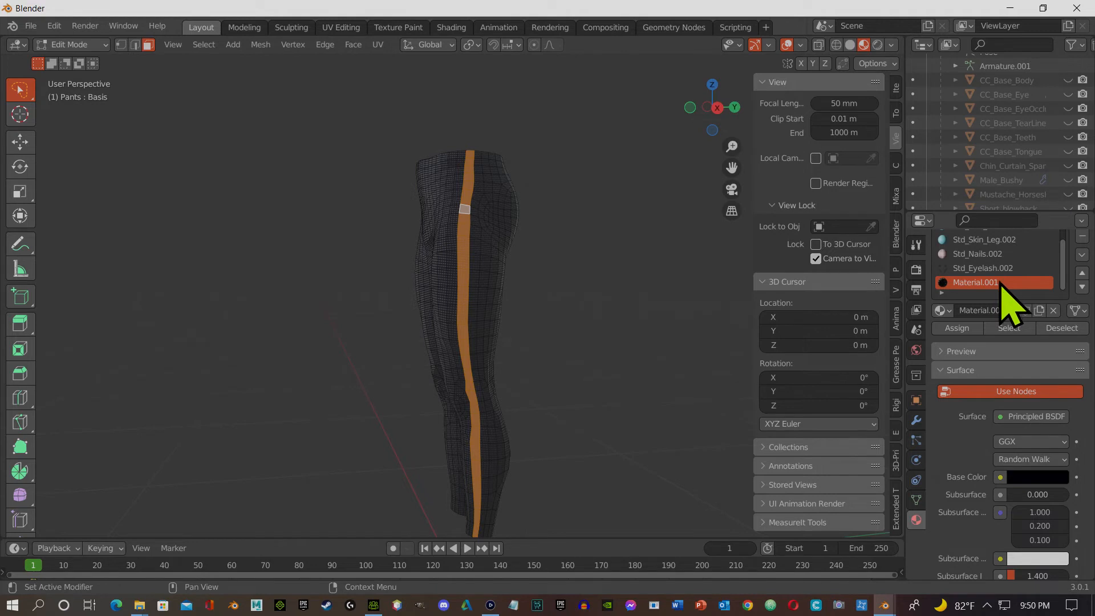
Step: Add a material slot to the pants and create a new material in it
{"action": "scroll", "coordinate": [1055, 265], "scroll_direction": "up", "scroll_amount": 2}
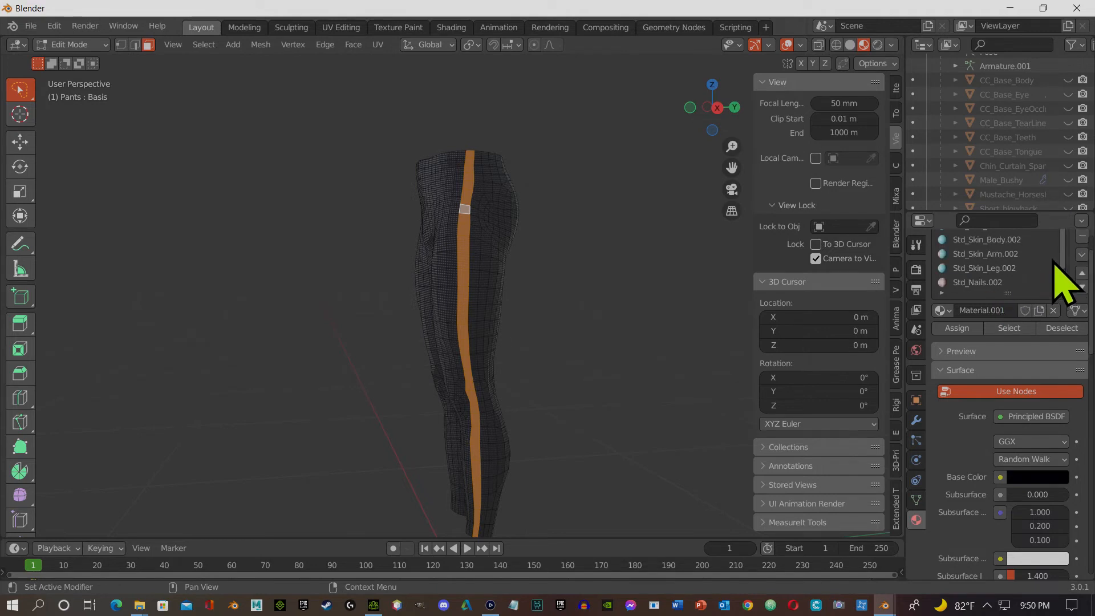
{"action": "scroll", "coordinate": [1056, 273], "scroll_direction": "down", "scroll_amount": 2}
{"action": "scroll", "coordinate": [1062, 285], "scroll_direction": "up", "scroll_amount": 2}
{"action": "scroll", "coordinate": [961, 361], "scroll_direction": "up", "scroll_amount": 2}
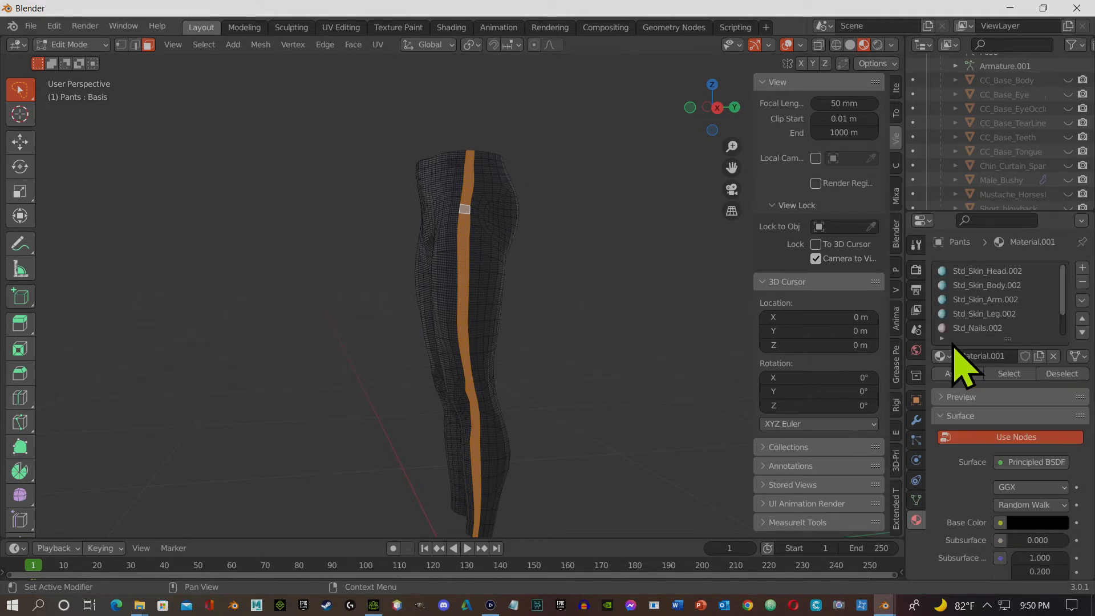
{"action": "left_click", "coordinate": [1082, 267]}
{"action": "left_click", "coordinate": [995, 359]}
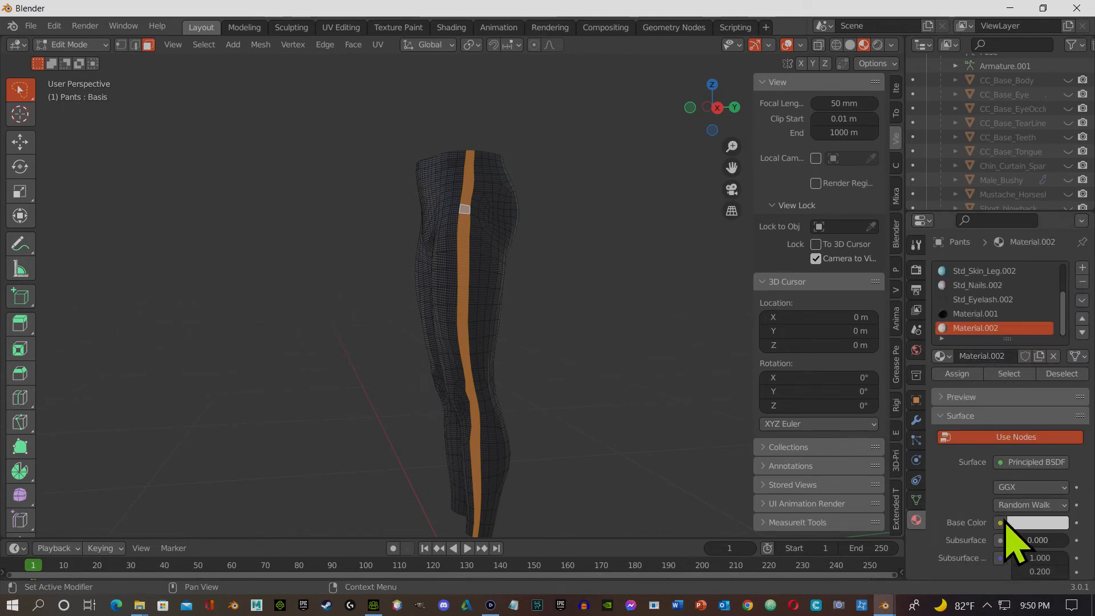
Step: Set the new material's Metallic to 0.899 and Roughness to 0.353, and assign it to the selected side stripe
{"action": "scroll", "coordinate": [975, 545], "scroll_direction": "down", "scroll_amount": 7}
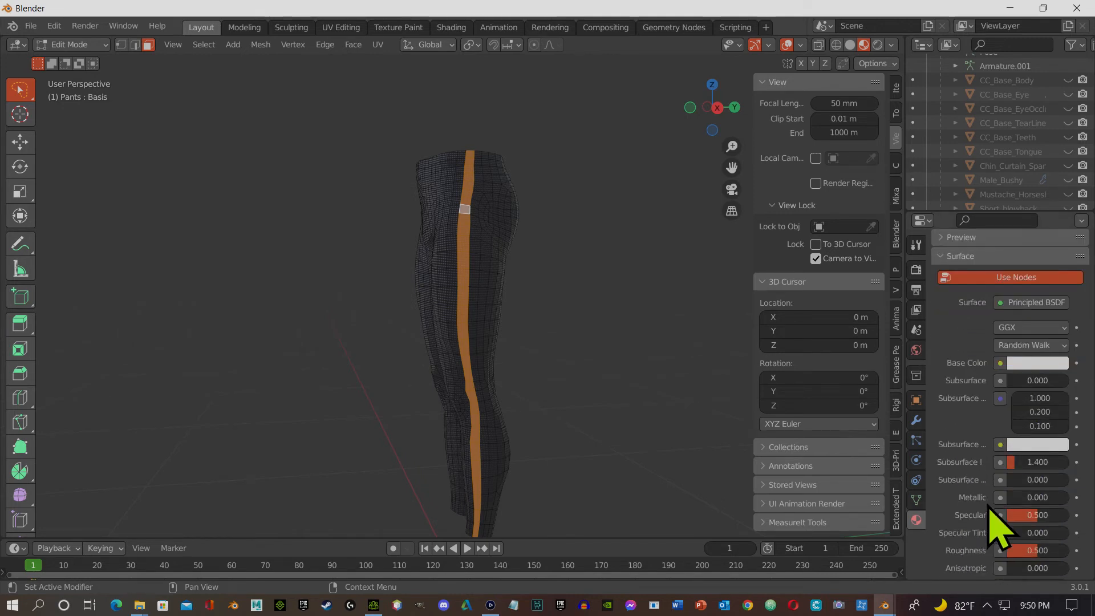
{"action": "left_click_drag", "start_coordinate": [1016, 498], "coordinate": [1065, 499]}
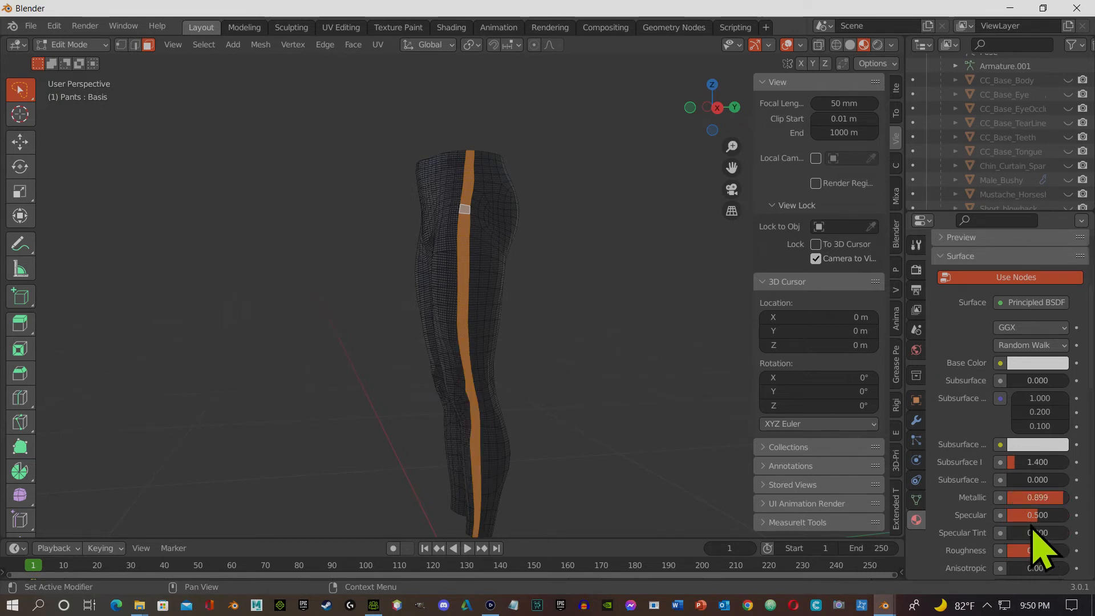
{"action": "scroll", "coordinate": [998, 382], "scroll_direction": "up", "scroll_amount": 2}
{"action": "scroll", "coordinate": [996, 388], "scroll_direction": "up", "scroll_amount": 5}
{"action": "scroll", "coordinate": [995, 396], "scroll_direction": "down", "scroll_amount": 1}
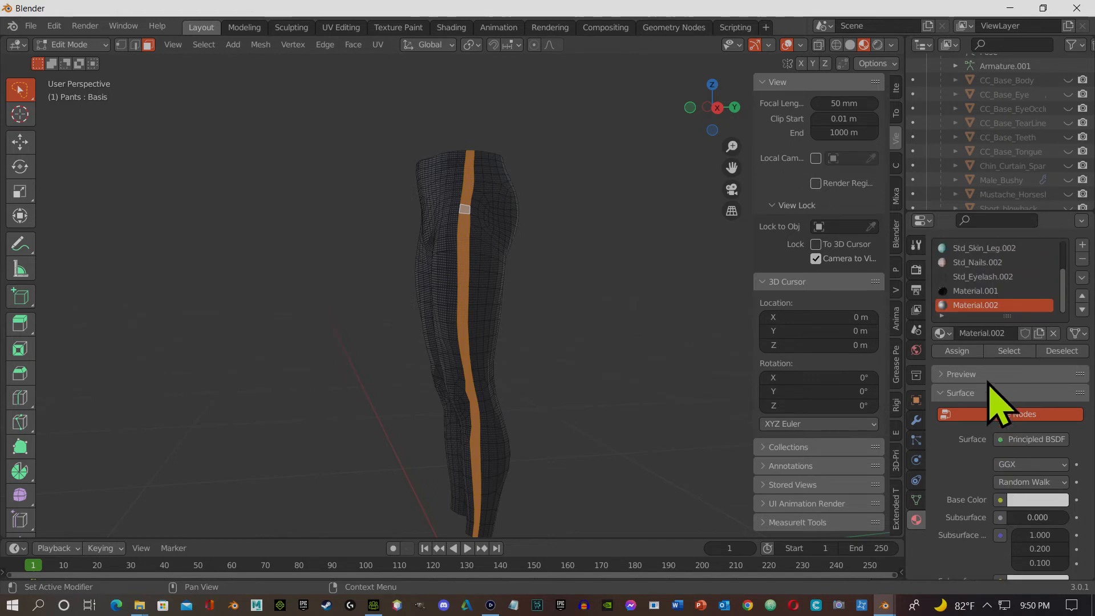
{"action": "left_click", "coordinate": [962, 354]}
{"action": "scroll", "coordinate": [966, 500], "scroll_direction": "down", "scroll_amount": 7}
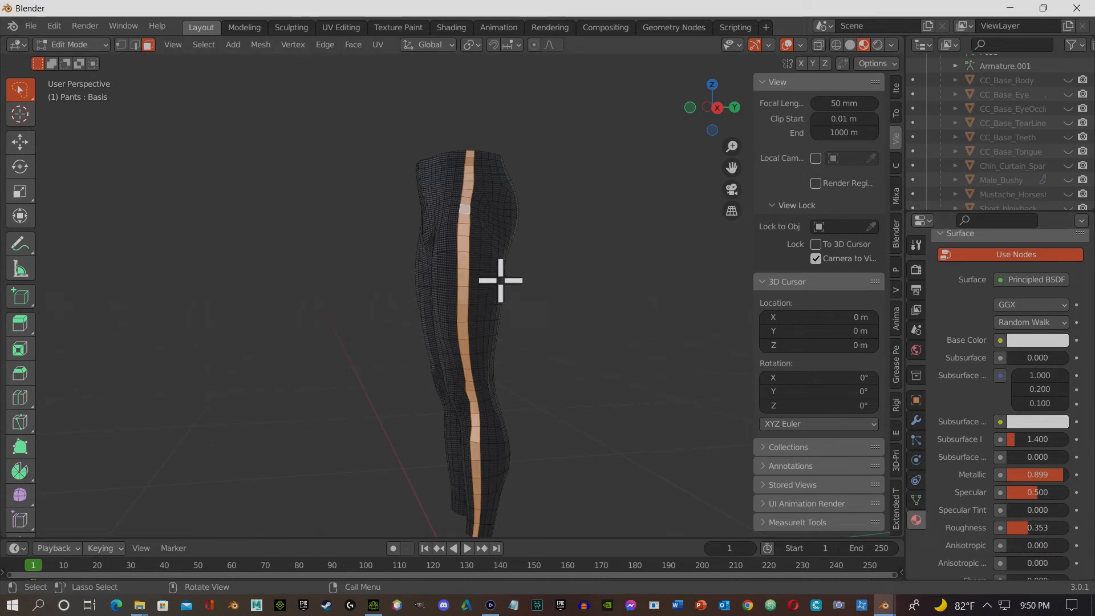
Step: Inset the side stripe's faces by about 0.37 m and extrude them outward about 0.005 m
{"action": "key", "text": "i"}
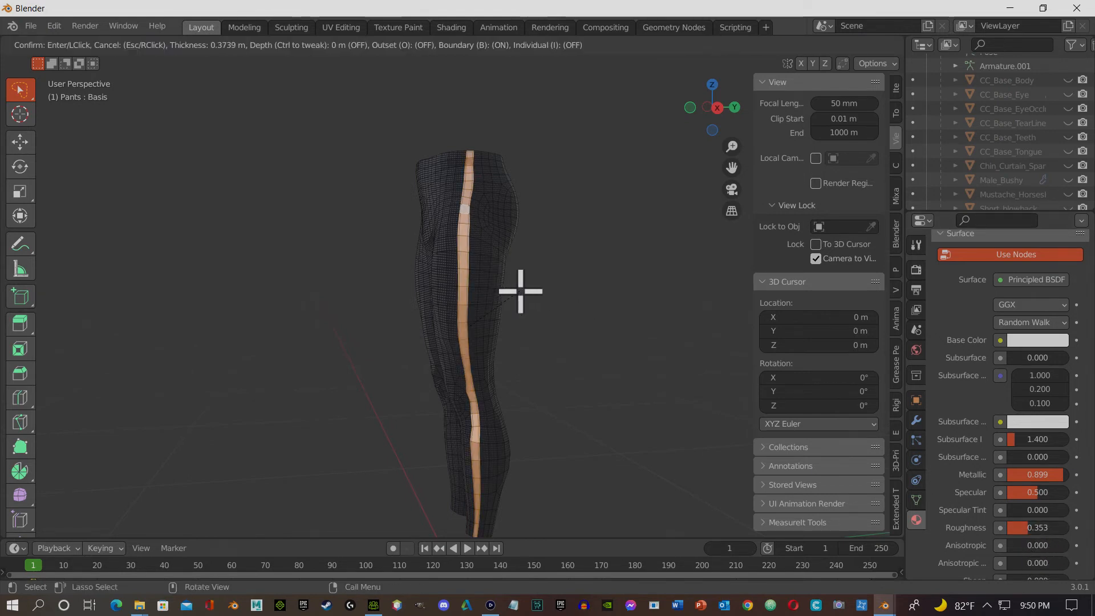
{"action": "left_click", "coordinate": [519, 290]}
{"action": "middle_click_drag", "start_coordinate": [462, 303], "coordinate": [519, 320]}
{"action": "key", "text": "e"}
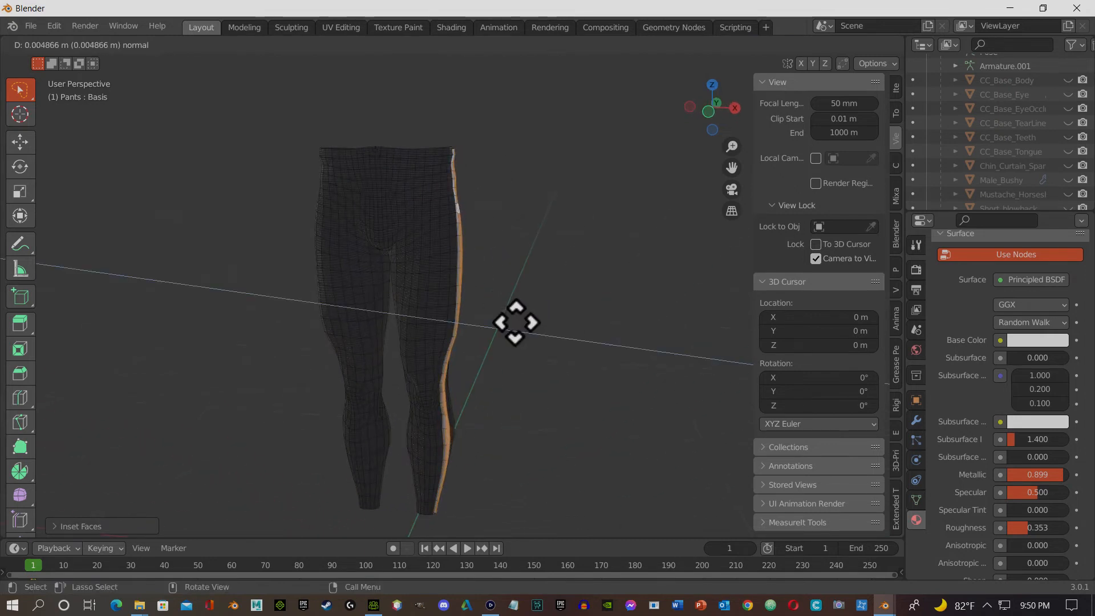
{"action": "left_click", "coordinate": [515, 321]}
Step: Select the vertical face loop down the outer side of the opposite leg and assign Material.002 to it
{"action": "middle_click_drag", "start_coordinate": [517, 320], "coordinate": [463, 288]}
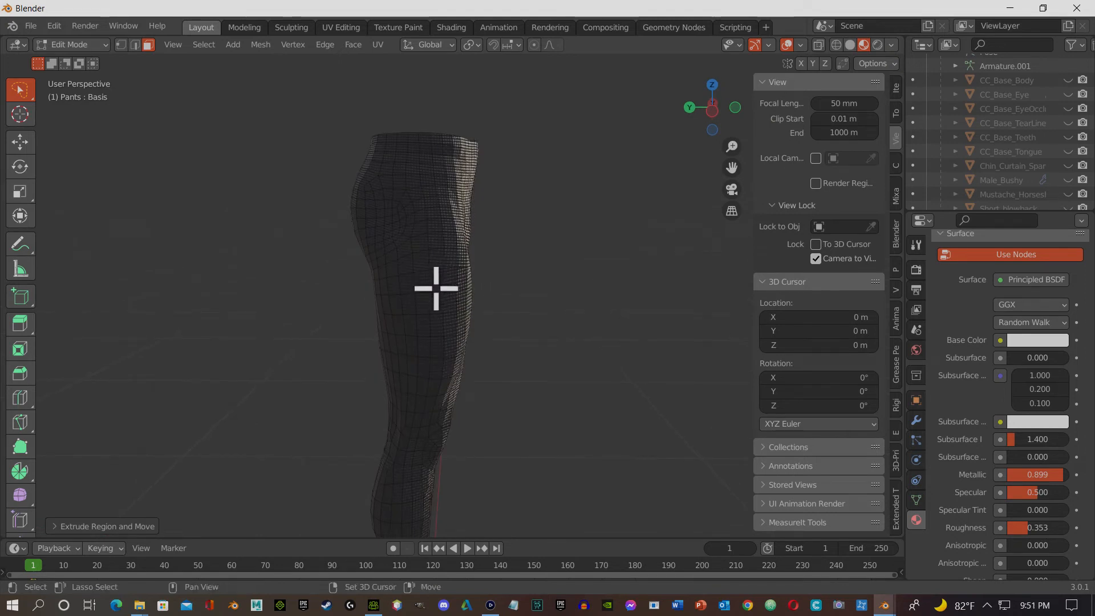
{"action": "left_click", "coordinate": [435, 214], "text": "shift"}
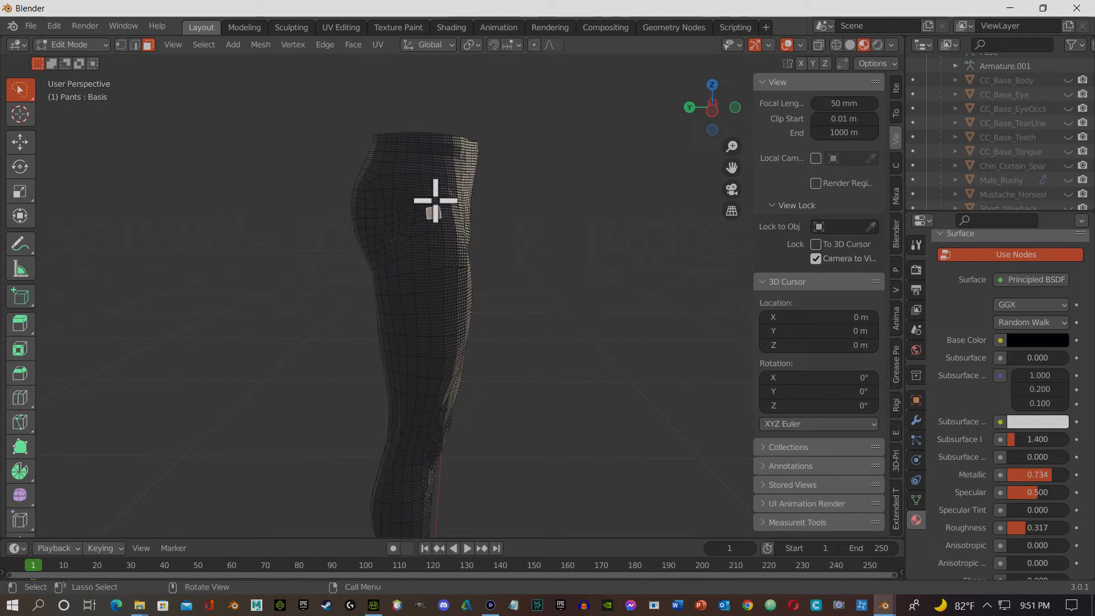
{"action": "left_click", "coordinate": [424, 140], "text": "alt"}
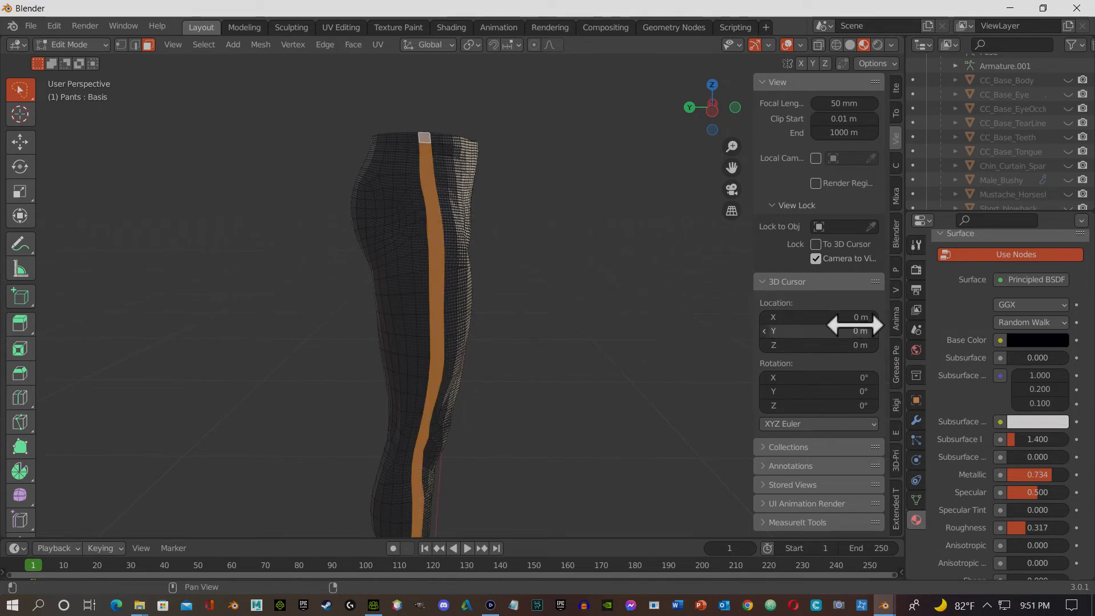
{"action": "scroll", "coordinate": [972, 322], "scroll_direction": "up", "scroll_amount": 4}
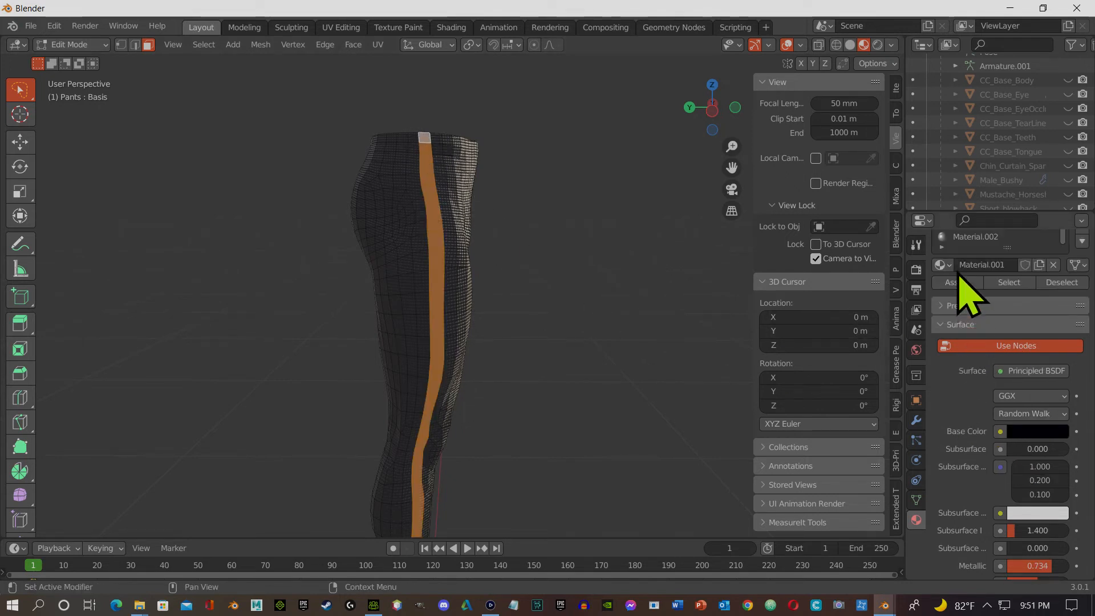
{"action": "scroll", "coordinate": [986, 293], "scroll_direction": "up", "scroll_amount": 1}
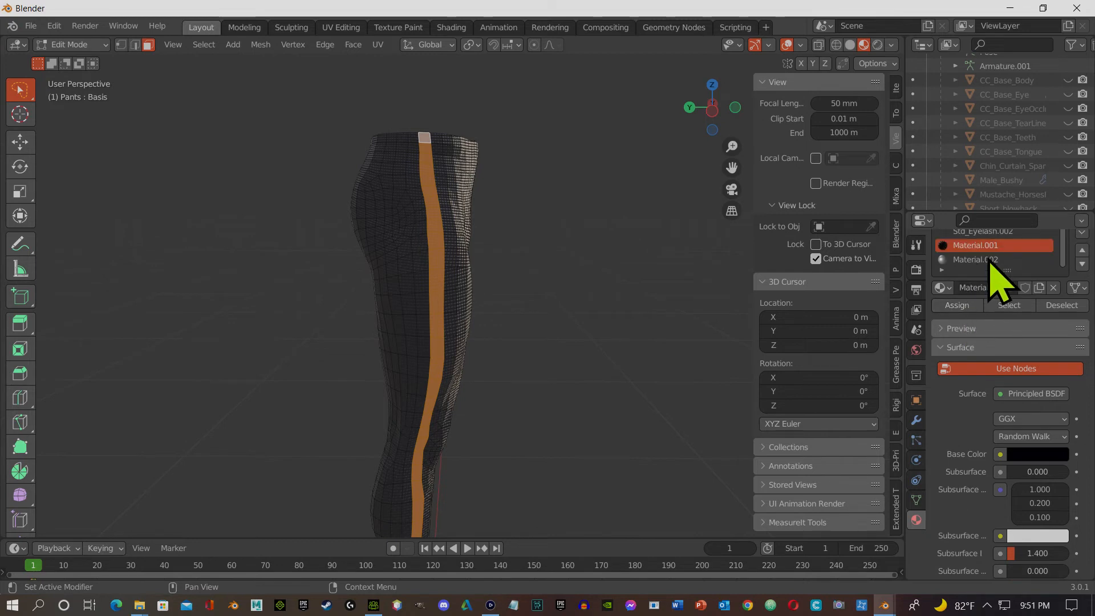
{"action": "left_click", "coordinate": [990, 262]}
{"action": "left_click", "coordinate": [969, 304]}
Step: Inset the second side stripe by about 0.81 m and extrude it outward about 0.01 m
{"action": "middle_click_drag", "start_coordinate": [660, 342], "coordinate": [500, 343]}
{"action": "key", "text": "i"}
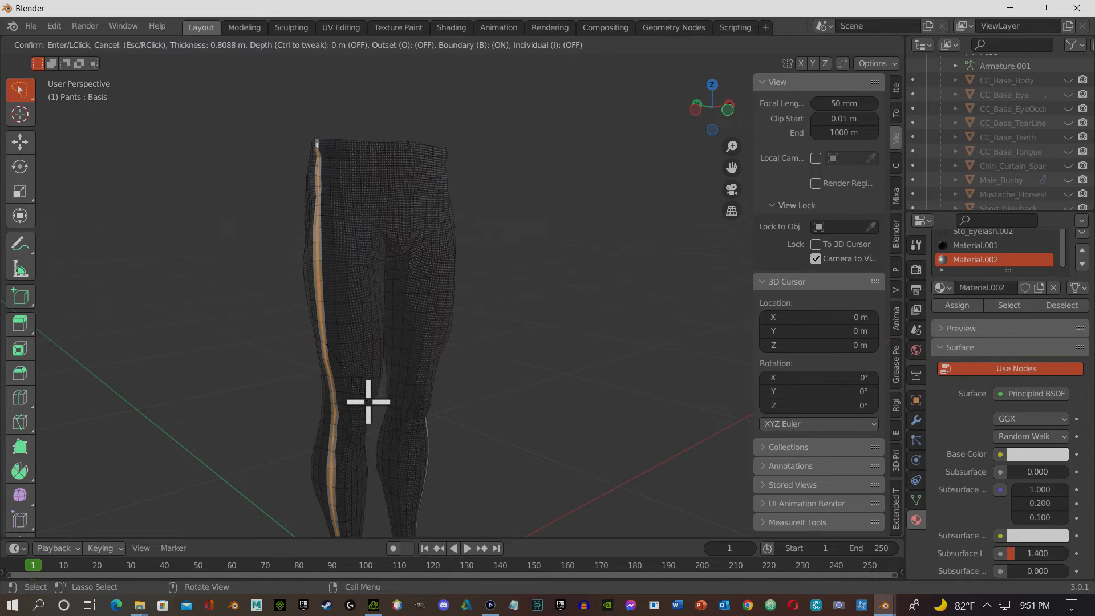
{"action": "left_click", "coordinate": [369, 402]}
{"action": "middle_click_drag", "start_coordinate": [423, 384], "coordinate": [437, 379]}
{"action": "key", "text": "e"}
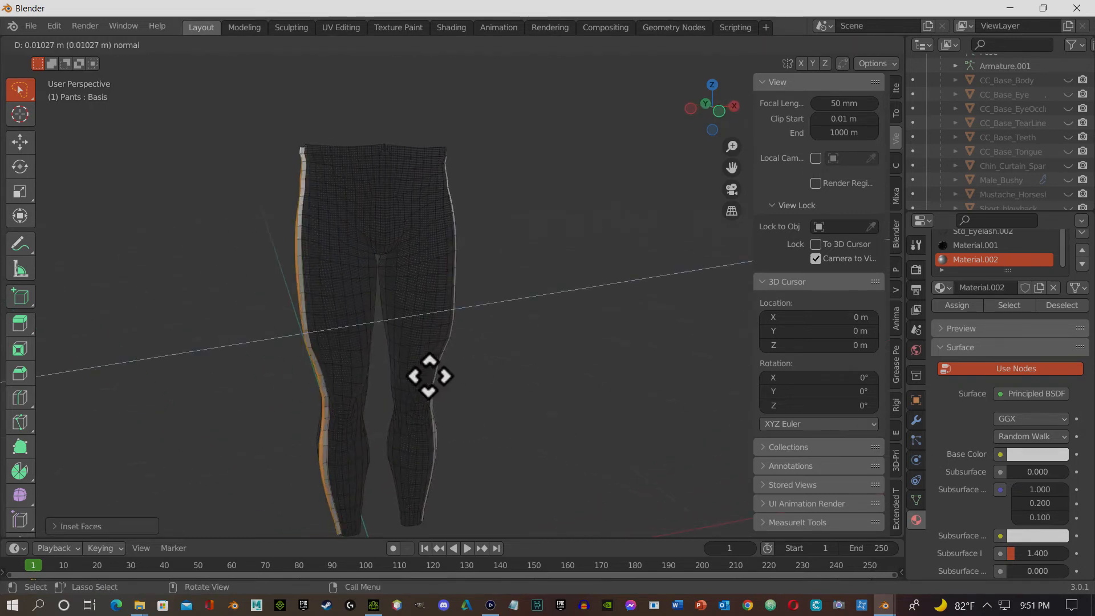
{"action": "left_click", "coordinate": [432, 377]}
{"action": "middle_click_drag", "start_coordinate": [433, 376], "coordinate": [348, 377]}
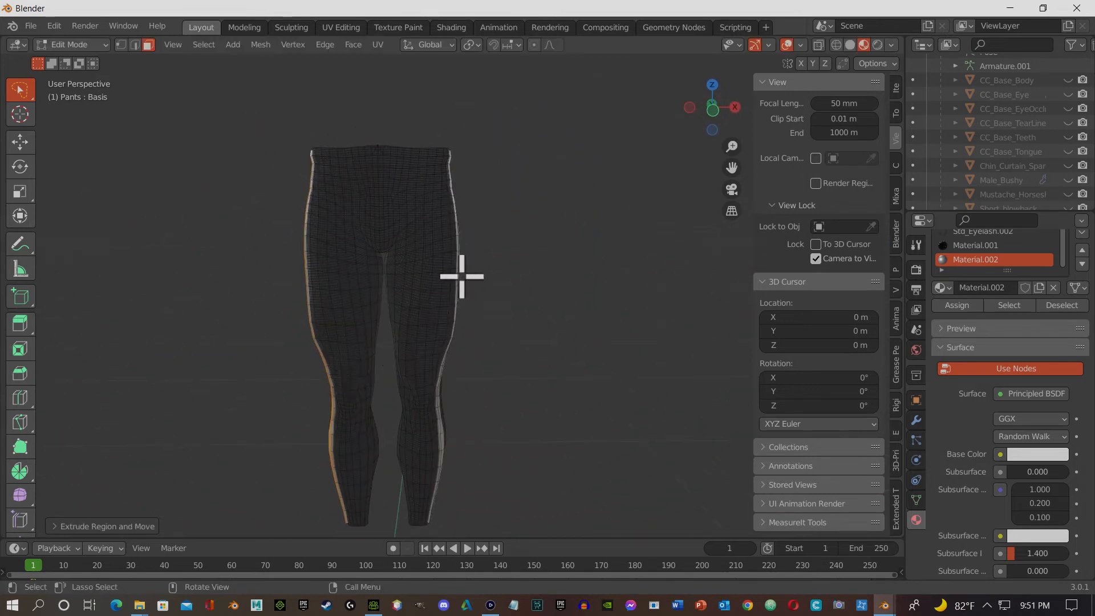
Step: Select the horizontal face loop around the lower thigh of the +X leg and inset it by about 0.22 m
{"action": "middle_click_drag", "start_coordinate": [446, 261], "coordinate": [451, 340]}
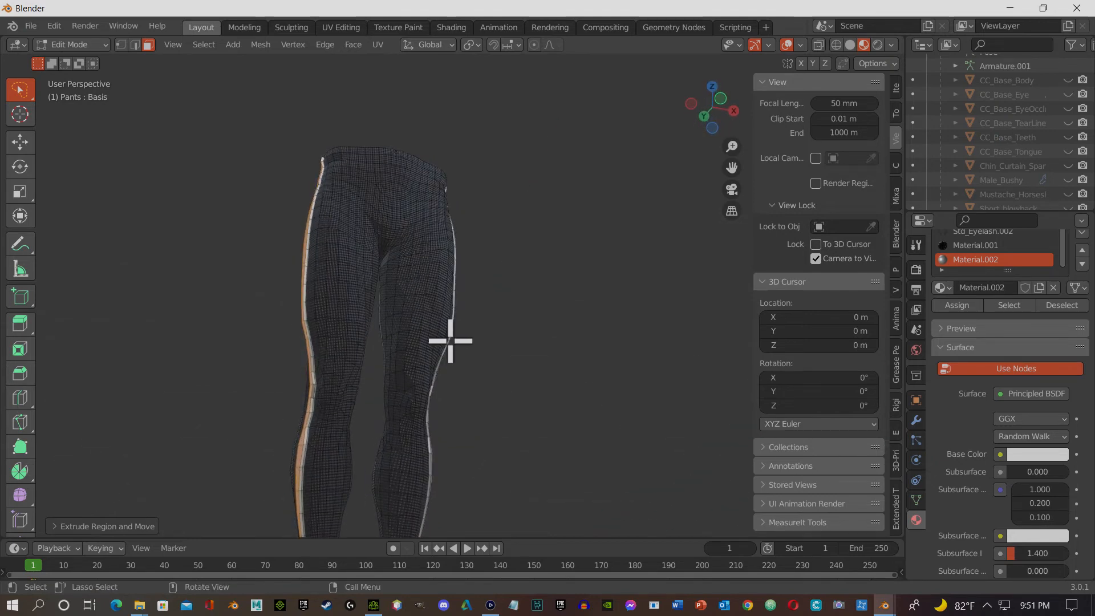
{"action": "left_click", "coordinate": [415, 314], "text": "alt"}
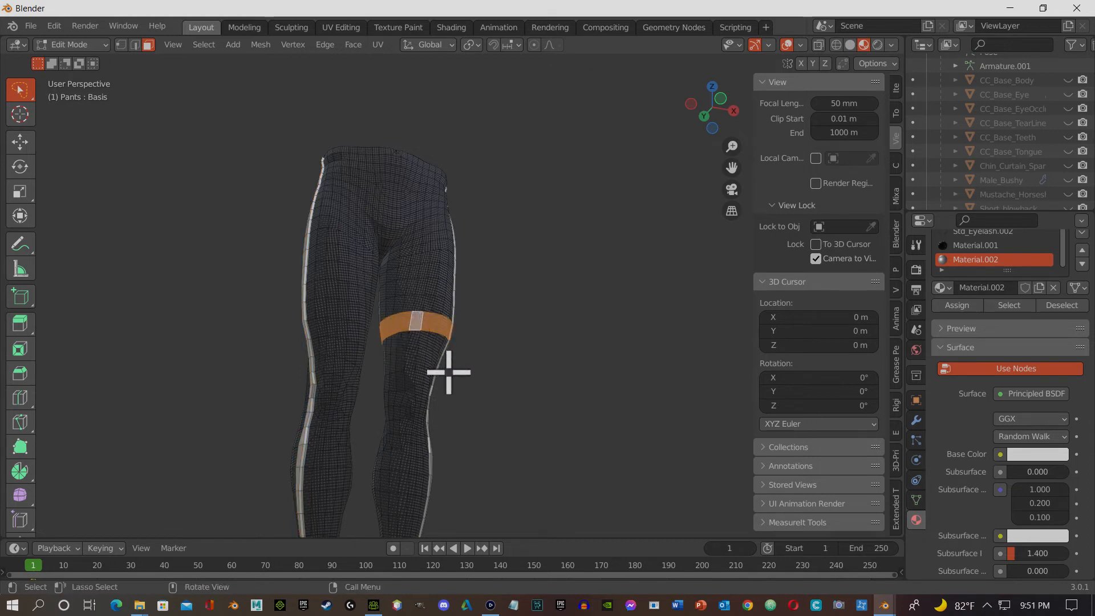
{"action": "key", "text": "i"}
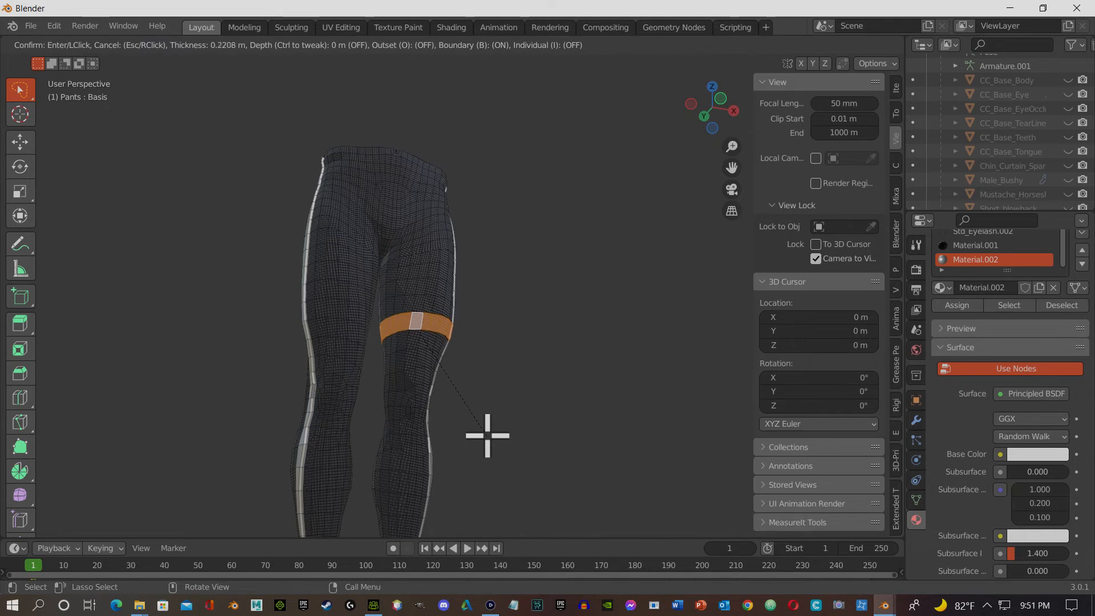
{"action": "left_click", "coordinate": [485, 435]}
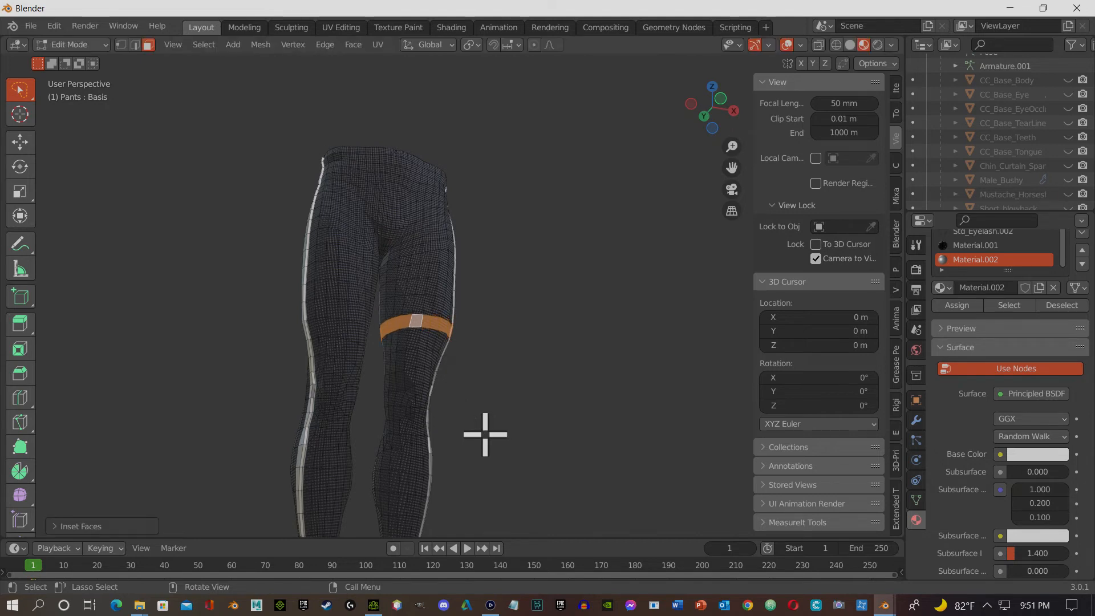
Step: Scale the thigh band up slightly, assign Material.002 to it and clear the selection
{"action": "key", "text": "shift+space"}
{"action": "key", "text": "s"}
{"action": "left_click_drag", "start_coordinate": [445, 367], "coordinate": [451, 371]}
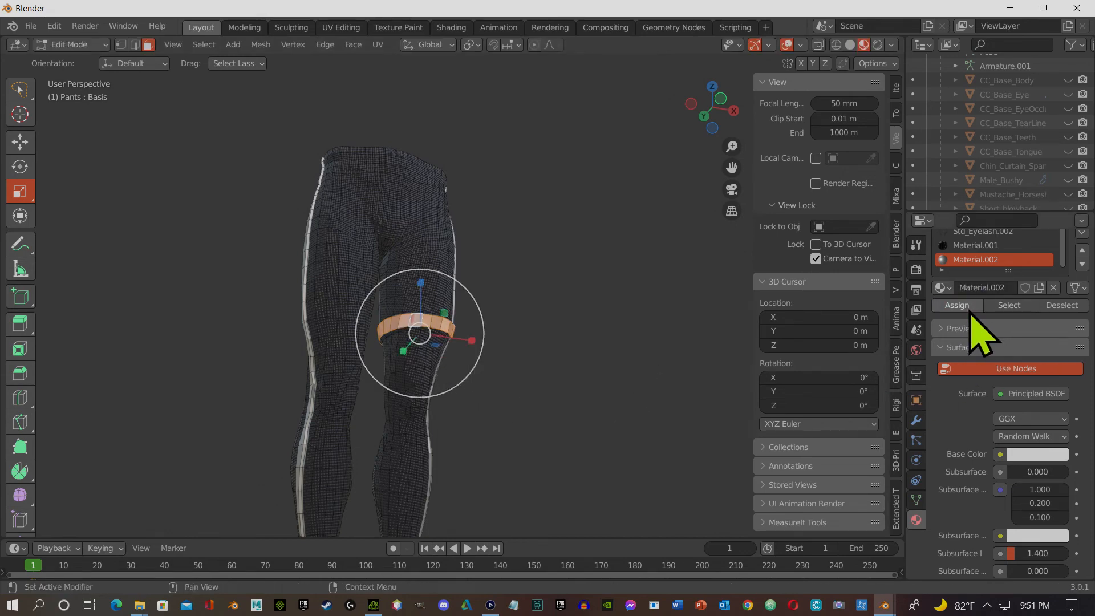
{"action": "left_click", "coordinate": [672, 443]}
Step: Select a two-by-five block of faces behind the side stripe at the -X hip, below the waist, and inset it by about 0.39 m
{"action": "middle_click_drag", "start_coordinate": [672, 442], "coordinate": [490, 360]}
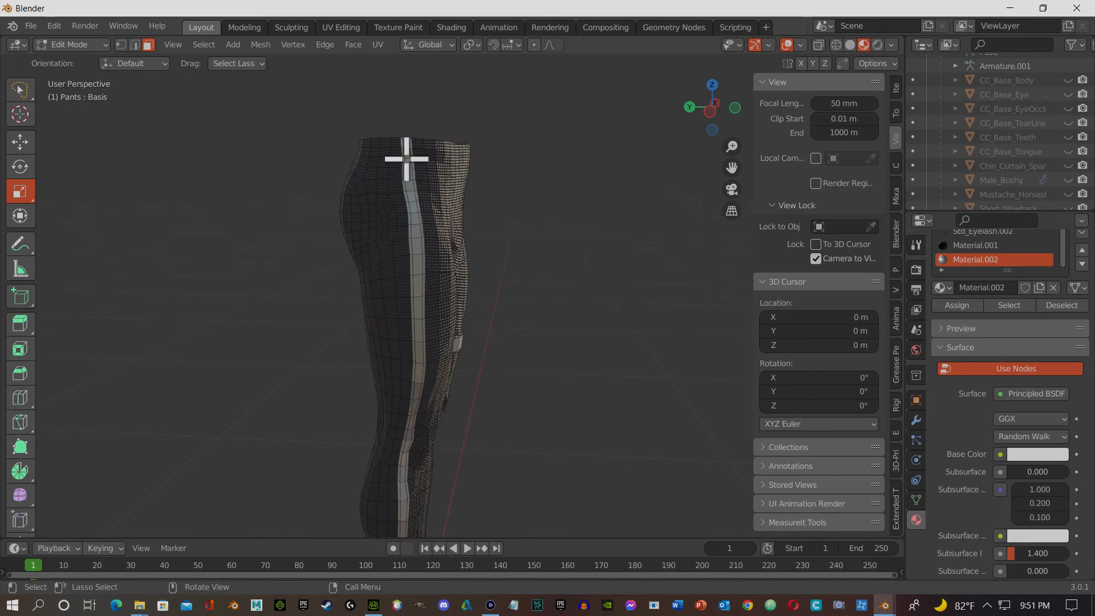
{"action": "left_click", "coordinate": [395, 144]}
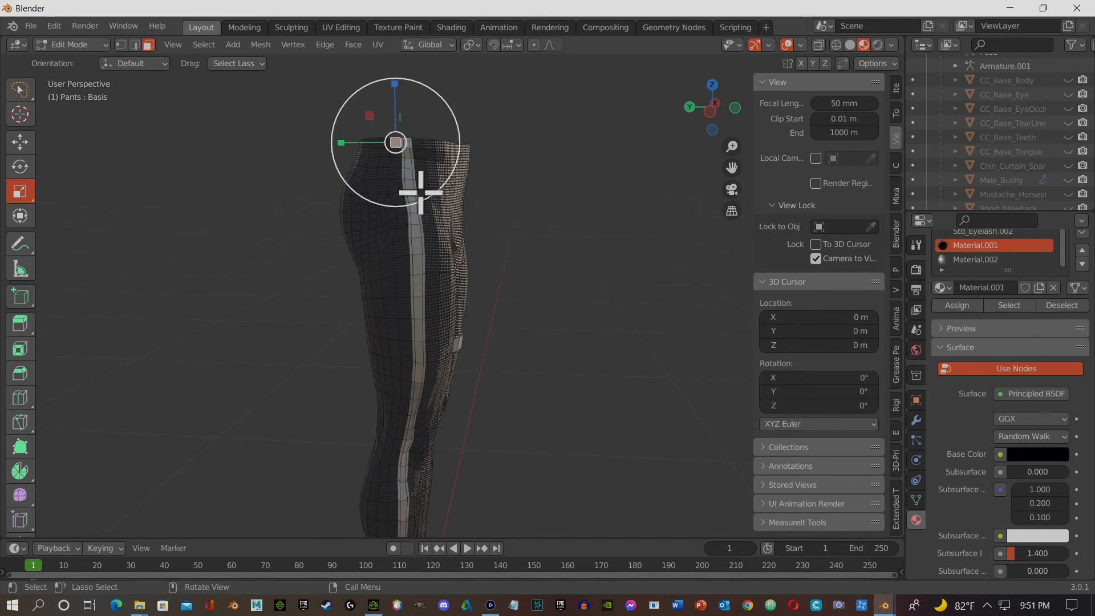
{"action": "scroll", "coordinate": [390, 204], "scroll_direction": "up", "scroll_amount": 1}
{"action": "left_click", "coordinate": [367, 99], "text": "shift"}
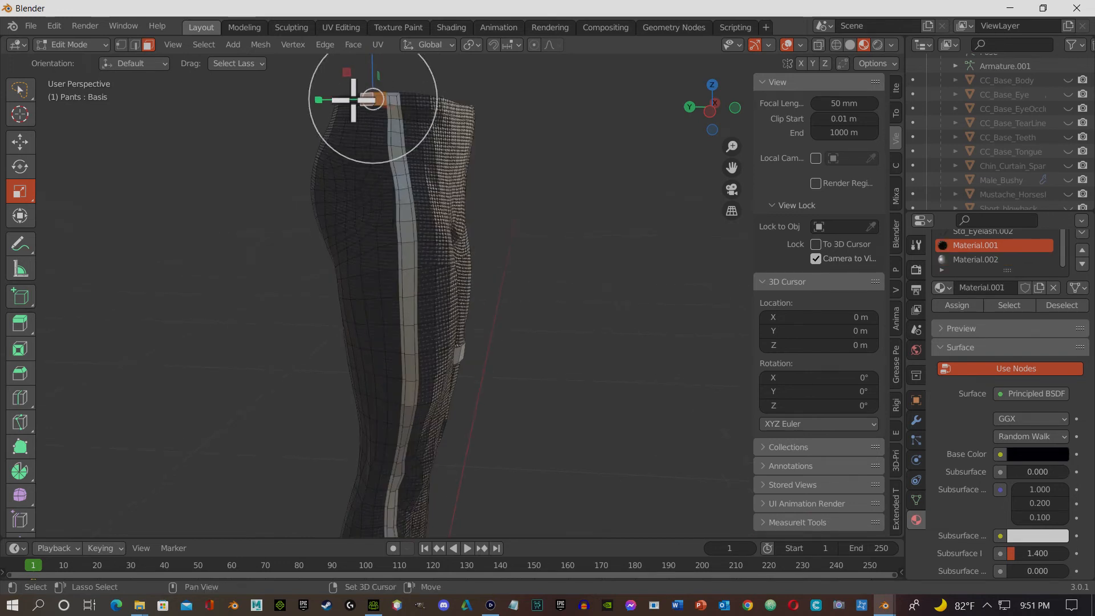
{"action": "left_click", "coordinate": [365, 116], "text": "shift"}
{"action": "left_click", "coordinate": [383, 113], "text": "shift"}
{"action": "left_click", "coordinate": [377, 127], "text": "shift"}
{"action": "left_click", "coordinate": [367, 127], "text": "shift"}
{"action": "left_click", "coordinate": [365, 138], "text": "shift"}
{"action": "left_click", "coordinate": [381, 140], "text": "shift"}
{"action": "left_click", "coordinate": [381, 156], "text": "shift"}
{"action": "left_click", "coordinate": [362, 160], "text": "shift"}
{"action": "middle_click_drag", "start_coordinate": [332, 176], "coordinate": [367, 171]}
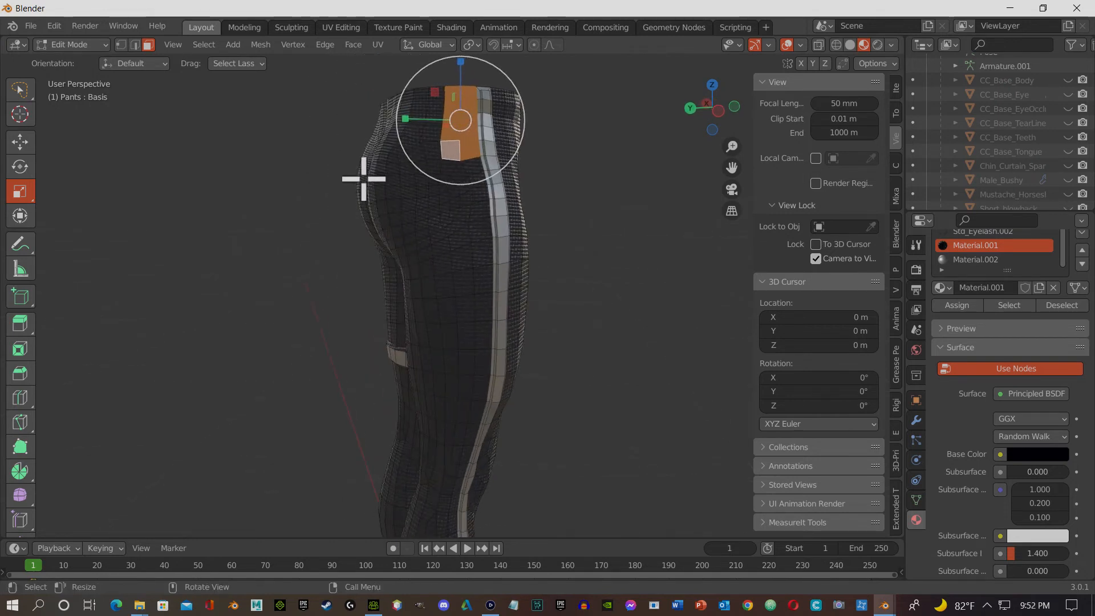
{"action": "key", "text": "i"}
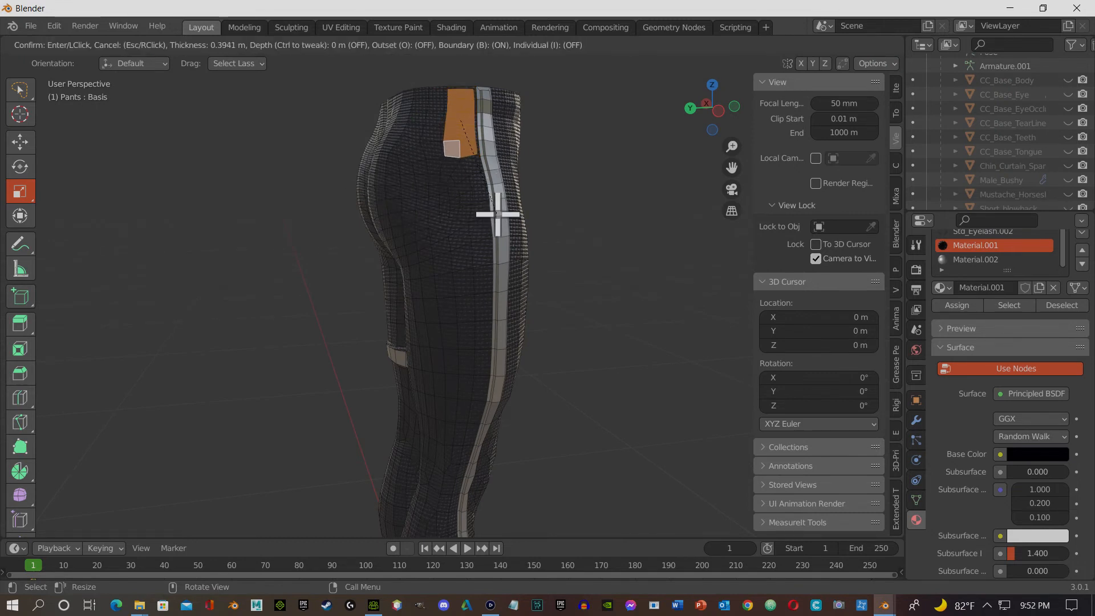
{"action": "left_click", "coordinate": [497, 214]}
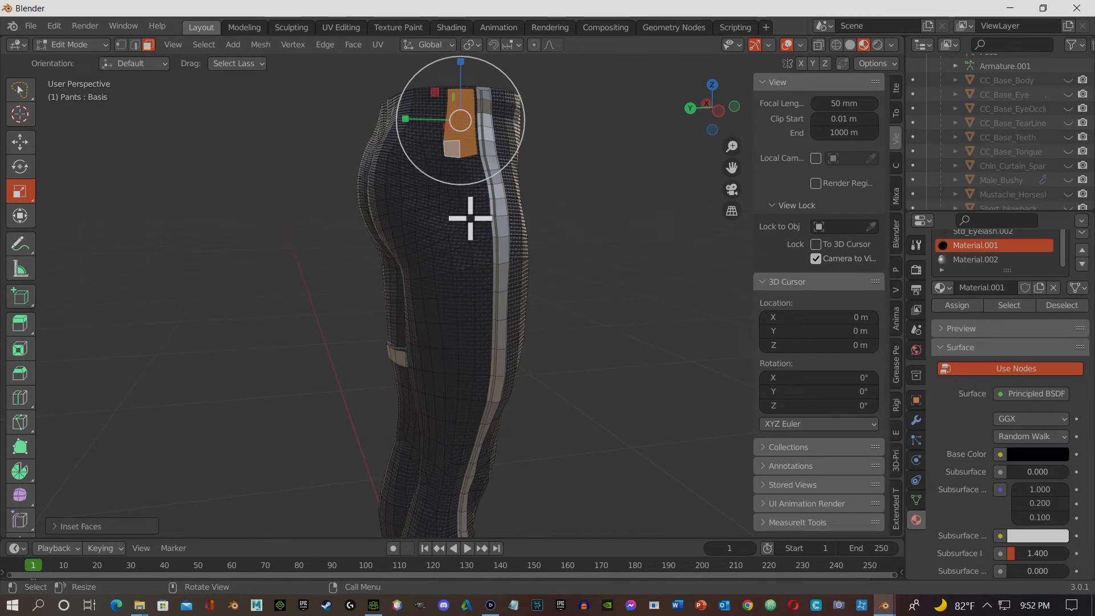
Step: In the UV Editing workspace, move the hip patch's UVs onto the bump texture and enlarge them about 1.3 times, then return to the Layout workspace
{"action": "left_click", "coordinate": [354, 30]}
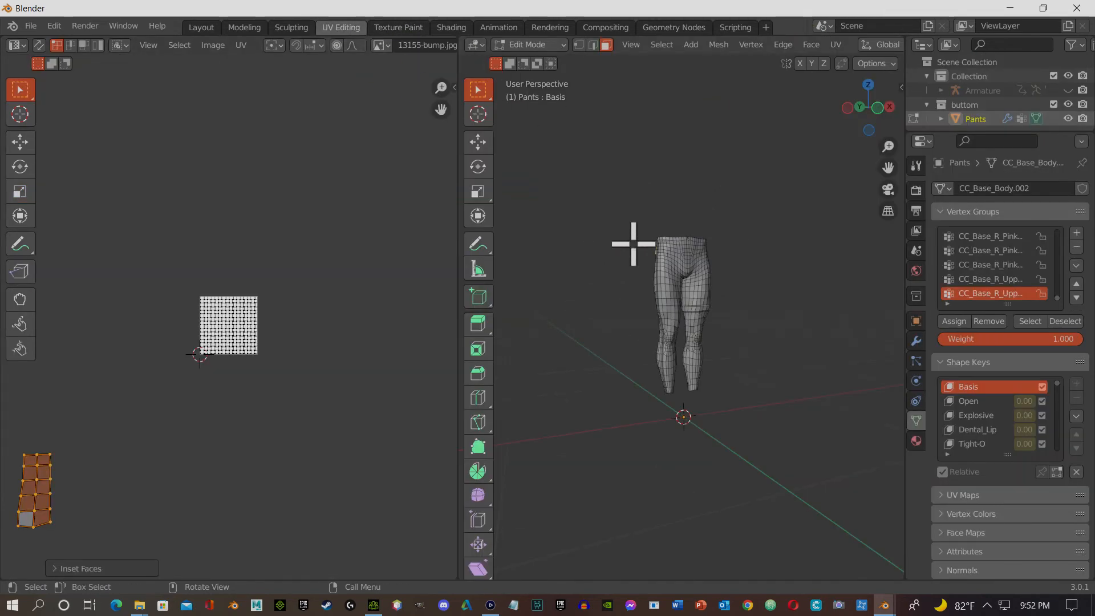
{"action": "mouse_move", "coordinate": [640, 286]}
{"action": "middle_mouse_down"}
{"action": "mouse_move", "coordinate": [768, 298]}
{"action": "mouse_move", "coordinate": [661, 291]}
{"action": "middle_mouse_up"}
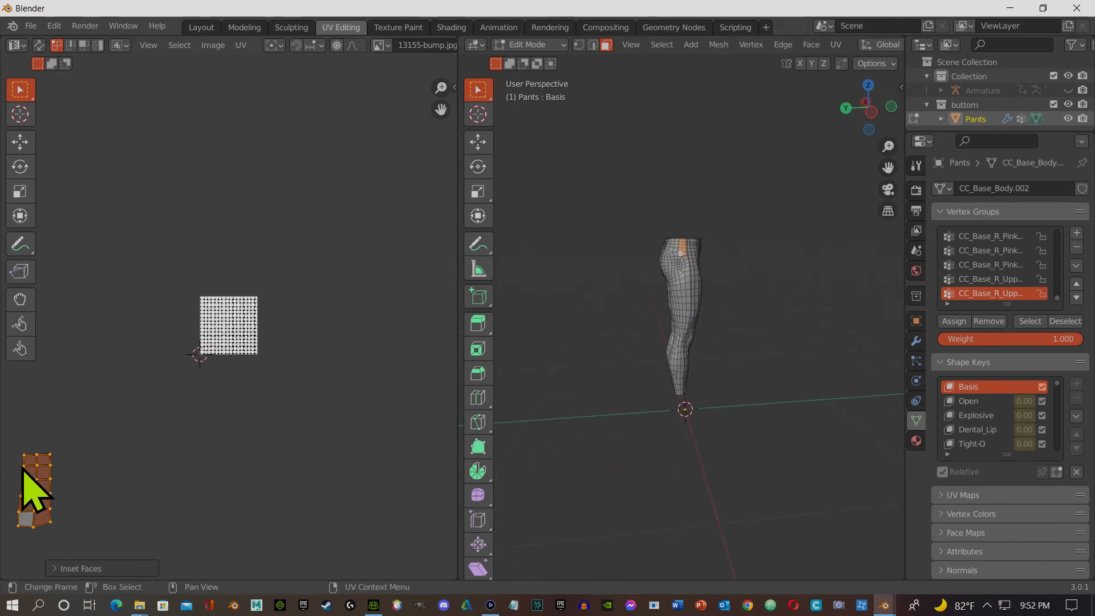
{"action": "key", "text": "g"}
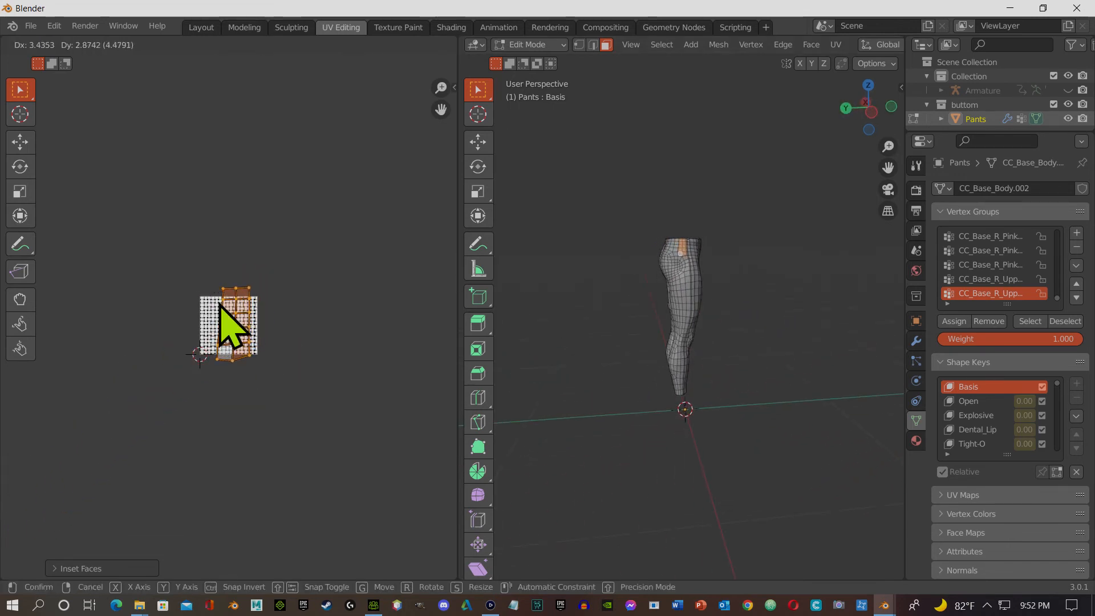
{"action": "left_click", "coordinate": [219, 301]}
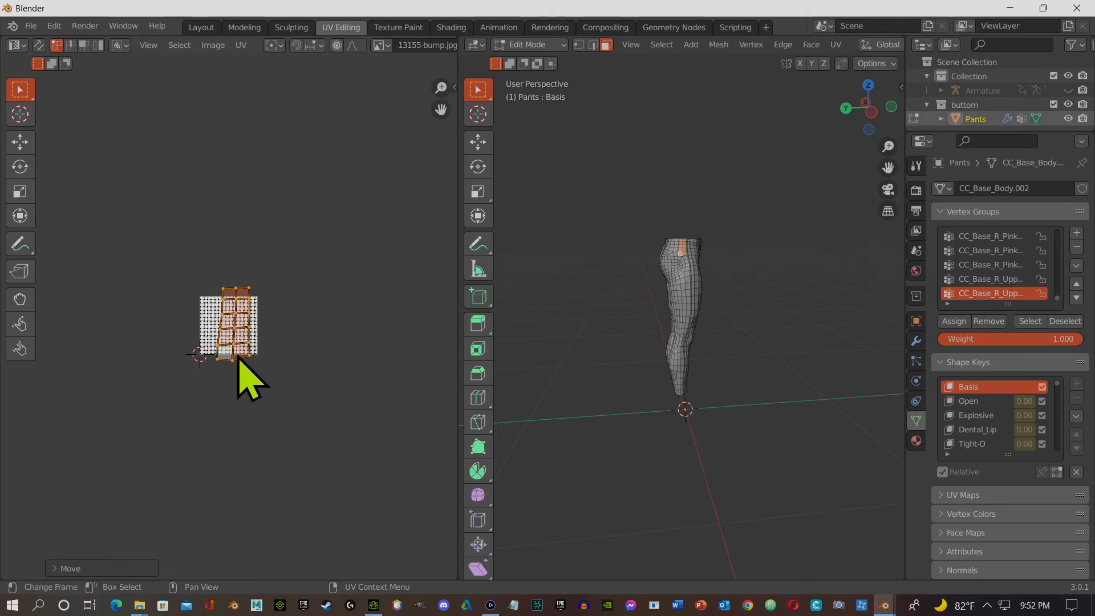
{"action": "key", "text": "s"}
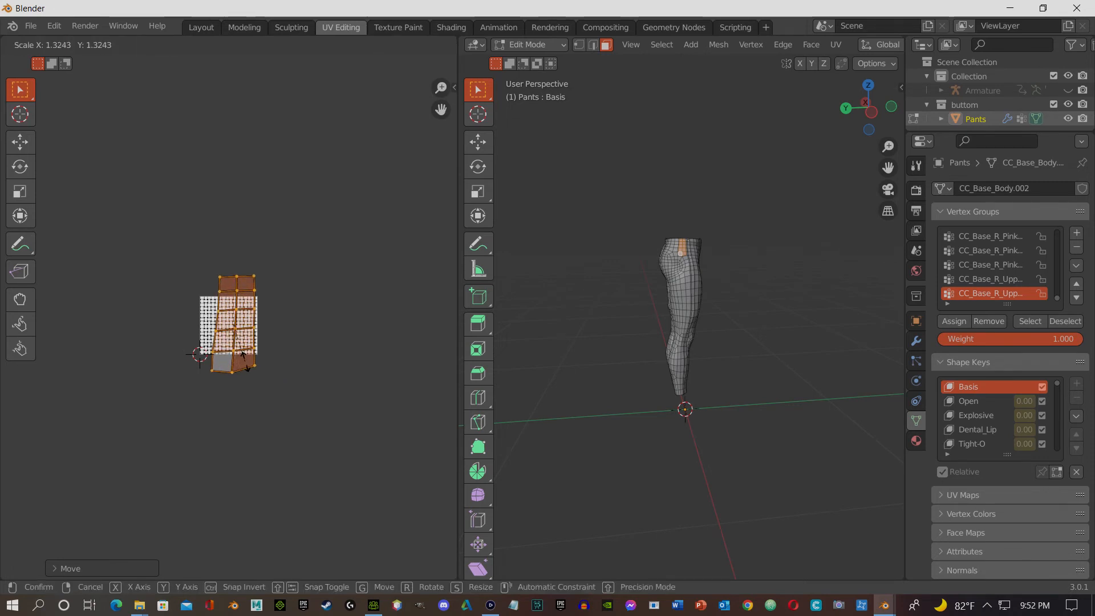
{"action": "left_click", "coordinate": [263, 385]}
{"action": "left_click", "coordinate": [208, 29]}
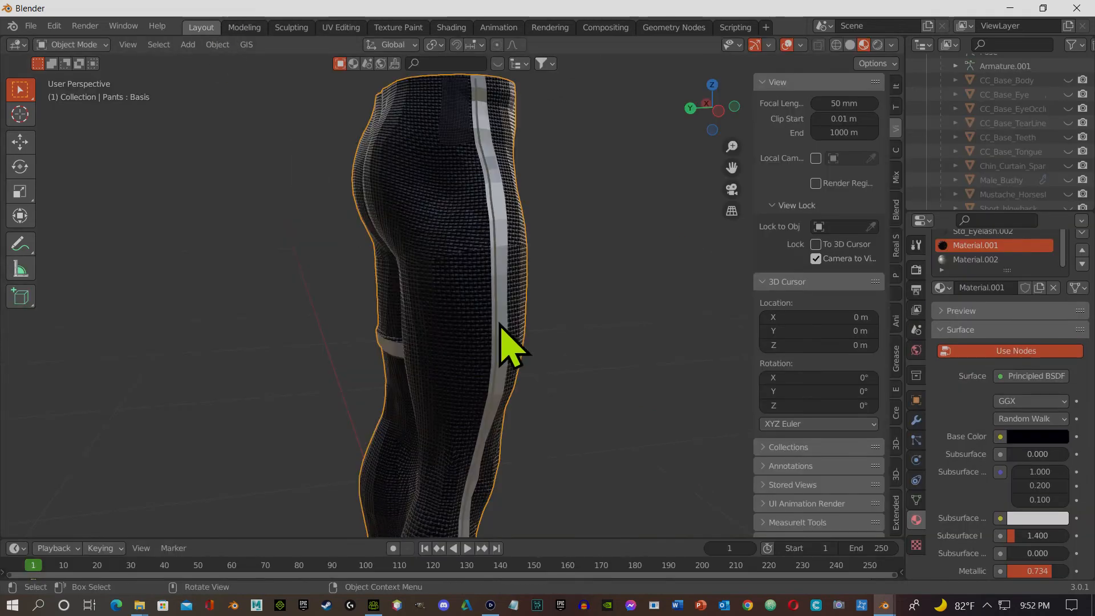
{"action": "middle_click_drag", "start_coordinate": [594, 293], "coordinate": [628, 293]}
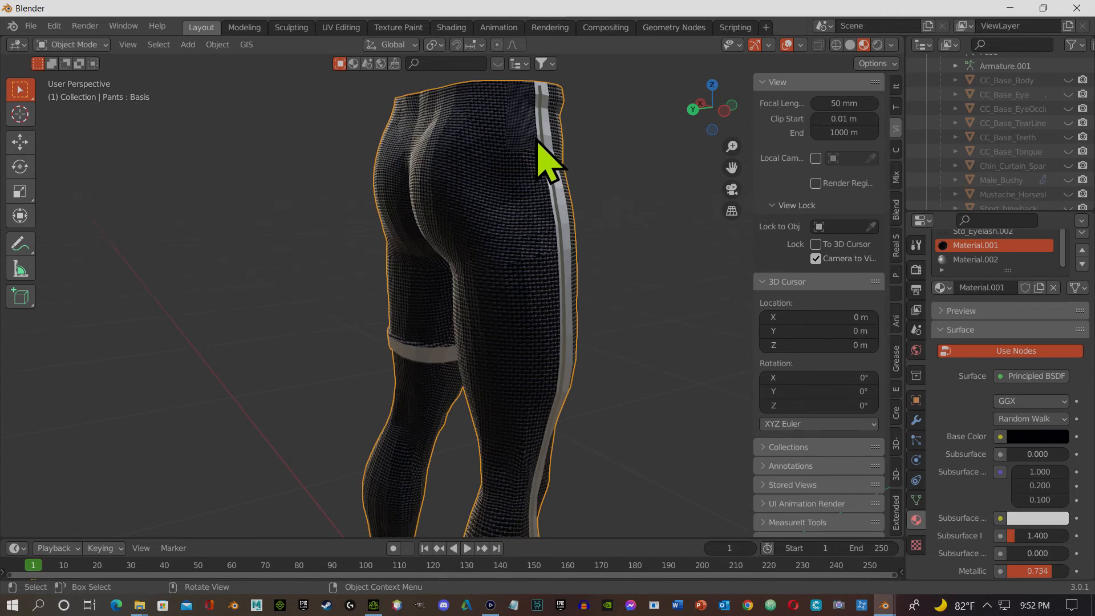
Step: In Edit Mode, extrude the hip patch outward about 0.024 m and inset its outer faces by about 0.1 m
{"action": "left_click", "coordinate": [105, 45]}
{"action": "left_click", "coordinate": [80, 76]}
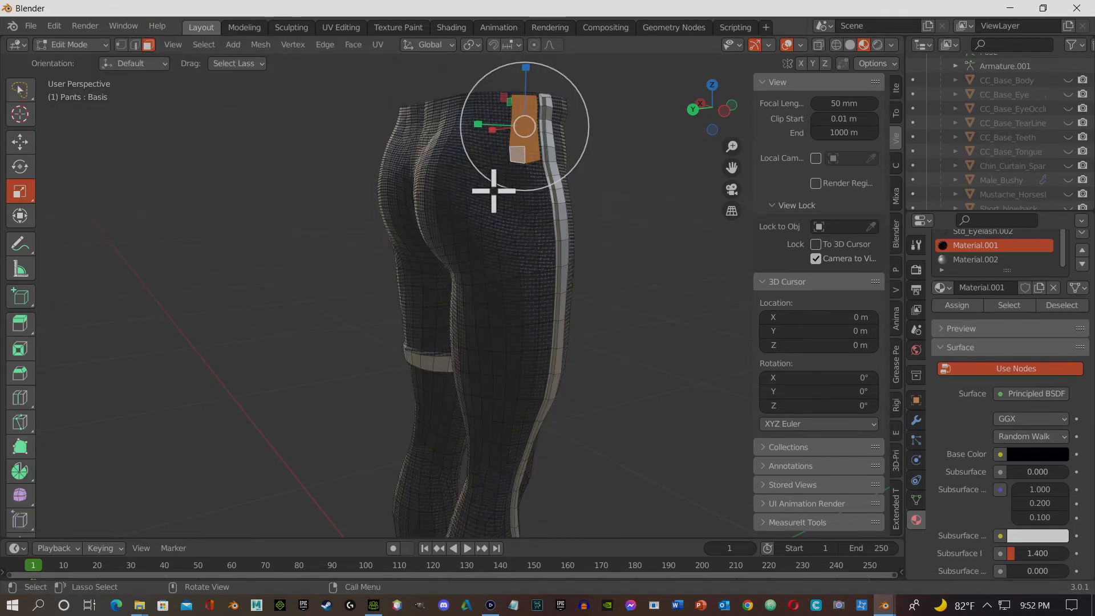
{"action": "middle_click_drag", "start_coordinate": [501, 190], "coordinate": [563, 202]}
{"action": "key", "text": "e"}
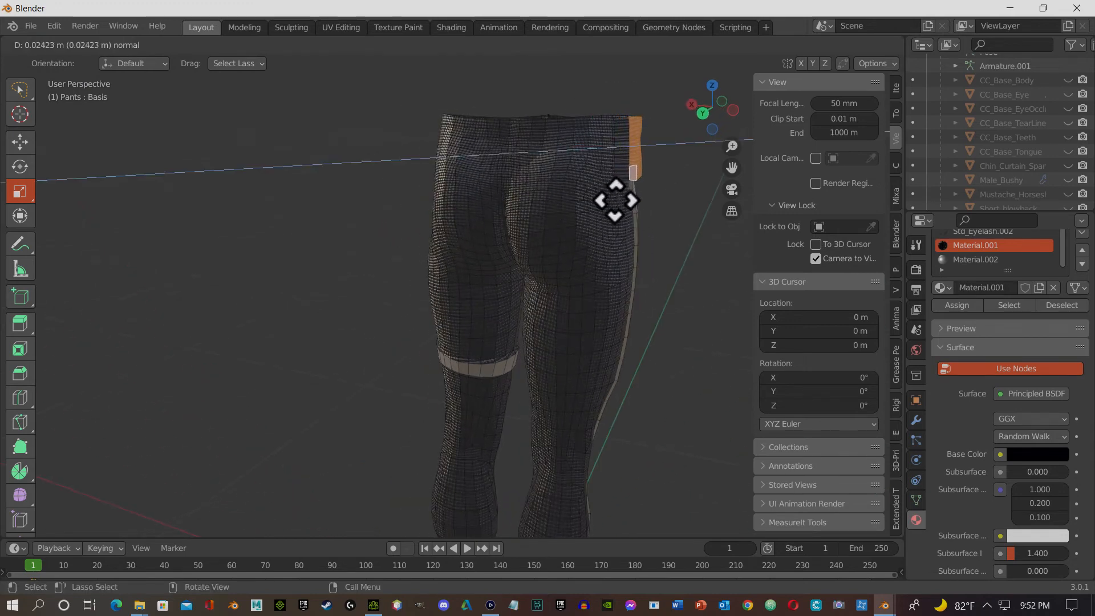
{"action": "left_click", "coordinate": [618, 203]}
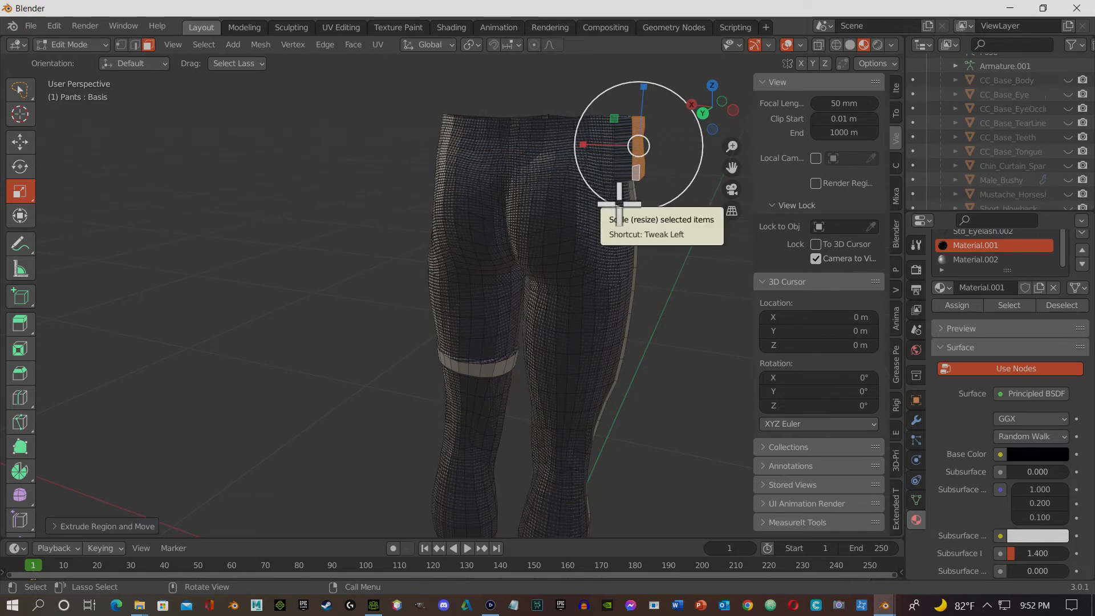
{"action": "key", "text": "i"}
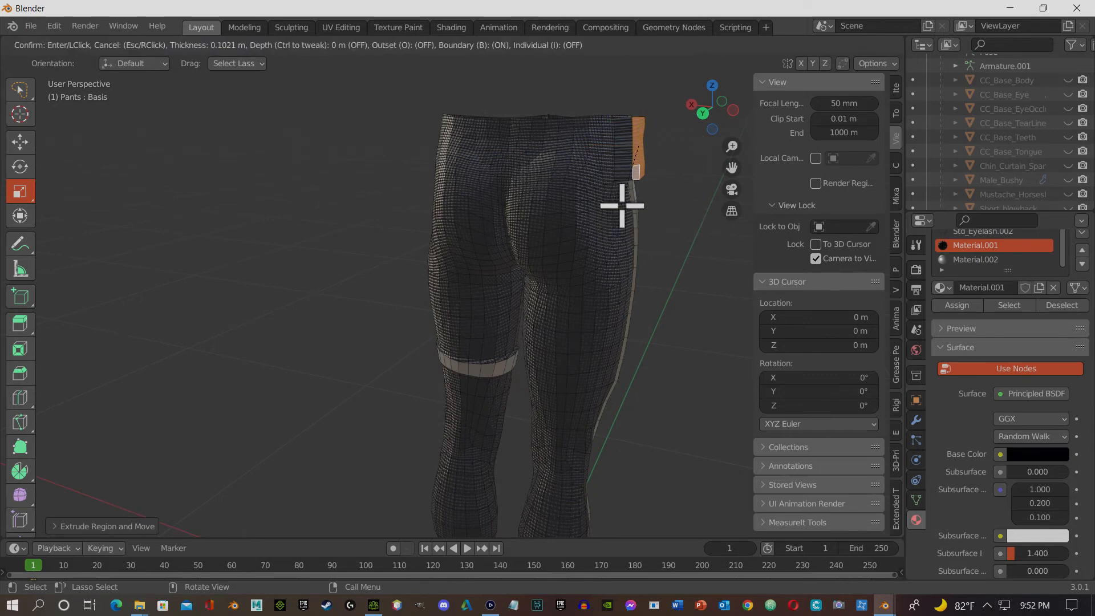
{"action": "left_click", "coordinate": [624, 203]}
Step: Unhide the armature, CC_Base_Body and all the character's eye, mouth and hair parts
{"action": "middle_click_drag", "start_coordinate": [631, 212], "coordinate": [394, 216]}
{"action": "scroll", "coordinate": [434, 273], "scroll_direction": "down", "scroll_amount": 2}
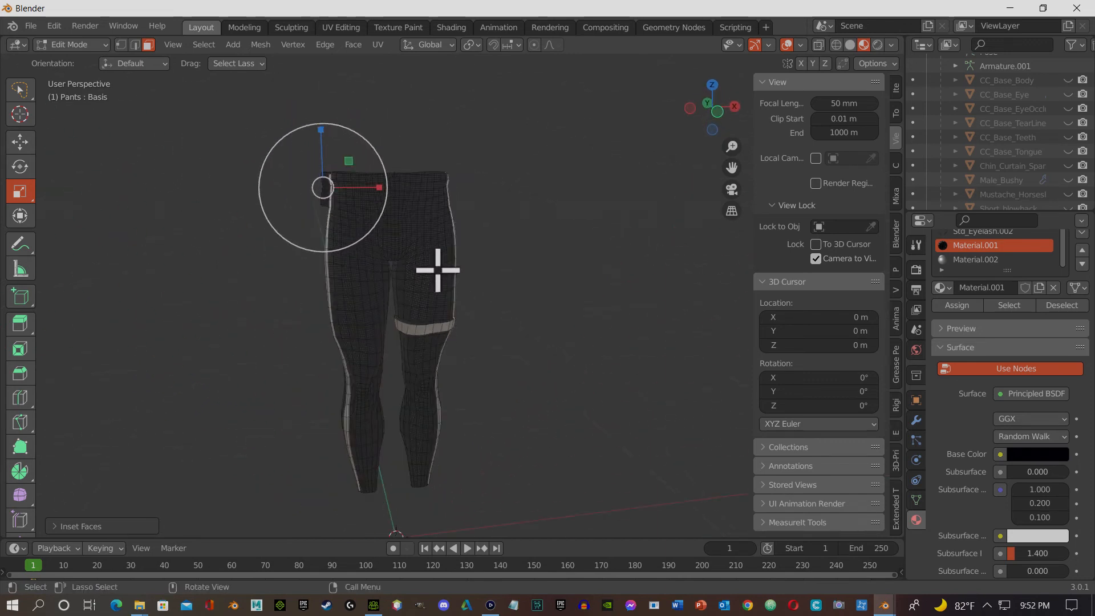
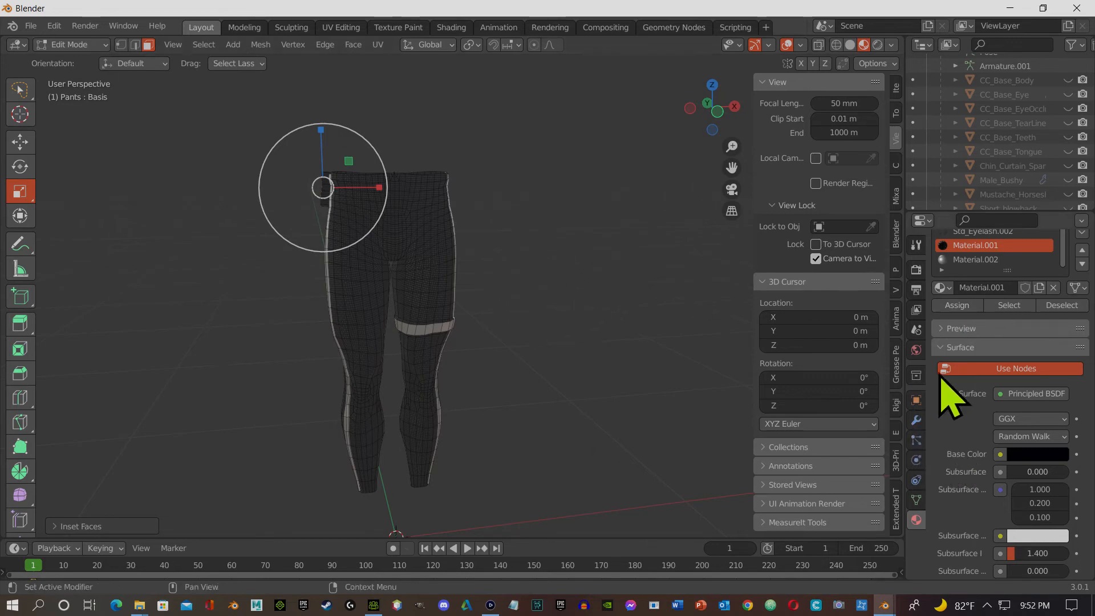
{"action": "scroll", "coordinate": [1078, 186], "scroll_direction": "down", "scroll_amount": 3}
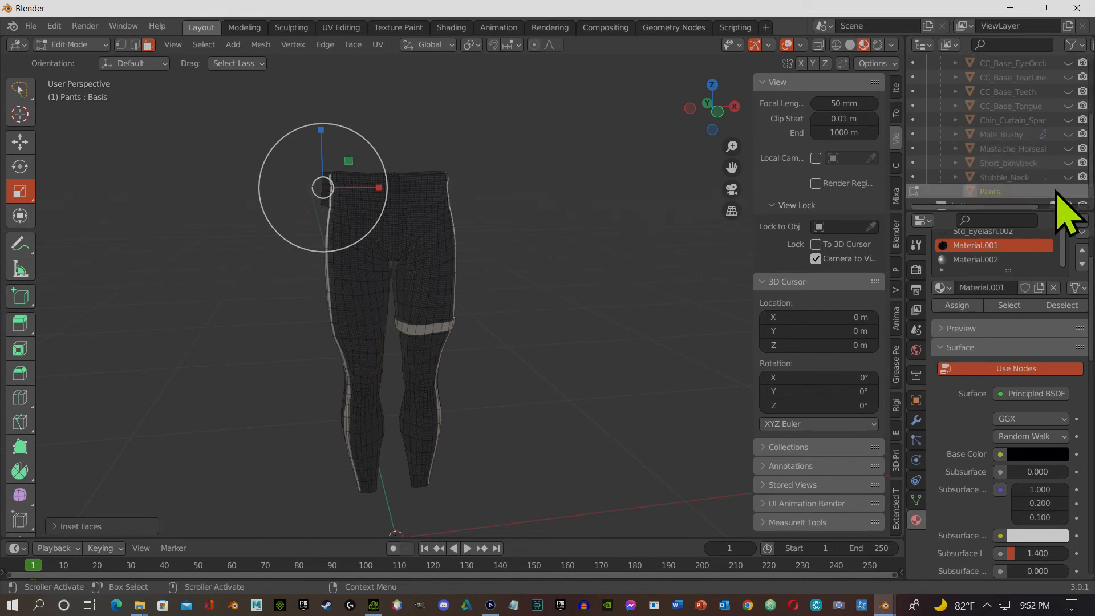
{"action": "left_click_drag", "start_coordinate": [1067, 178], "coordinate": [1069, 60]}
{"action": "scroll", "coordinate": [1080, 142], "scroll_direction": "up", "scroll_amount": 5}
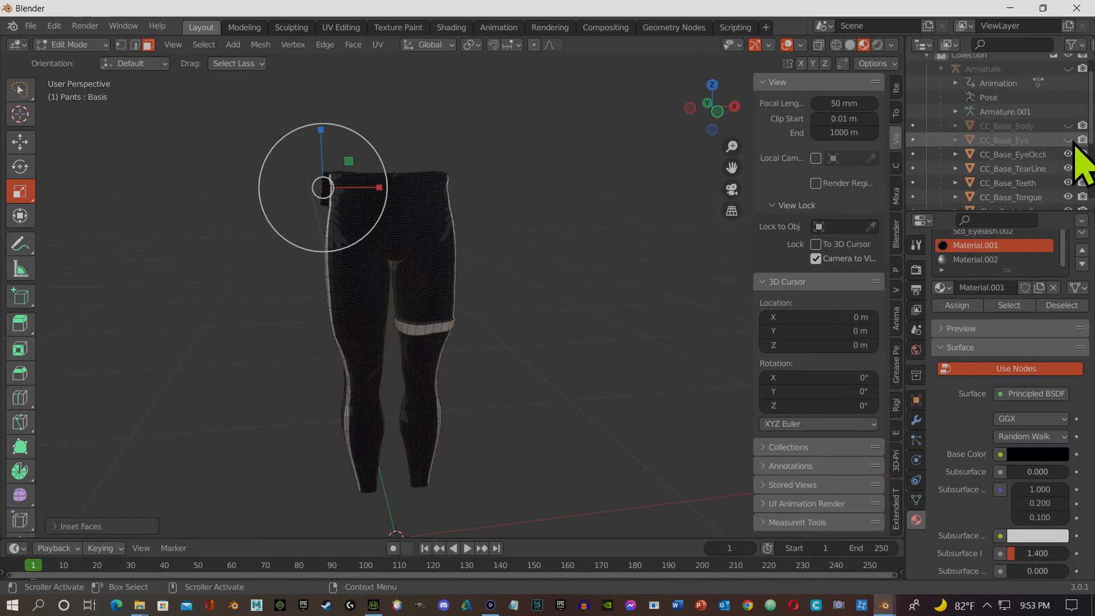
{"action": "left_click", "coordinate": [1068, 138]}
{"action": "left_click", "coordinate": [1071, 125]}
{"action": "left_click", "coordinate": [1068, 68]}
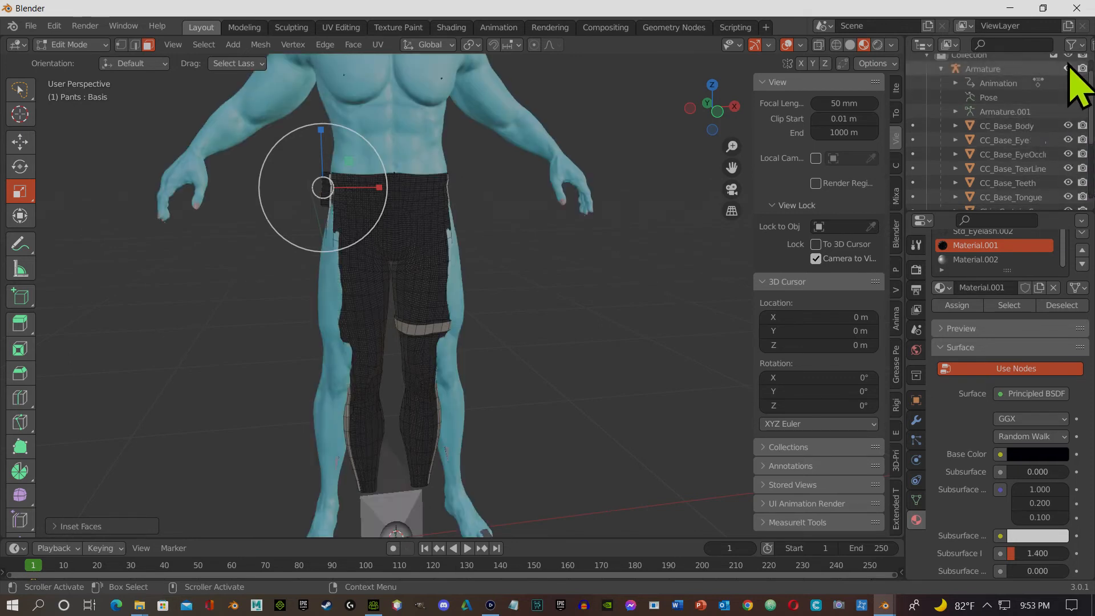
{"action": "scroll", "coordinate": [1055, 106], "scroll_direction": "up", "scroll_amount": 1}
{"action": "scroll", "coordinate": [496, 280], "scroll_direction": "down", "scroll_amount": 3}
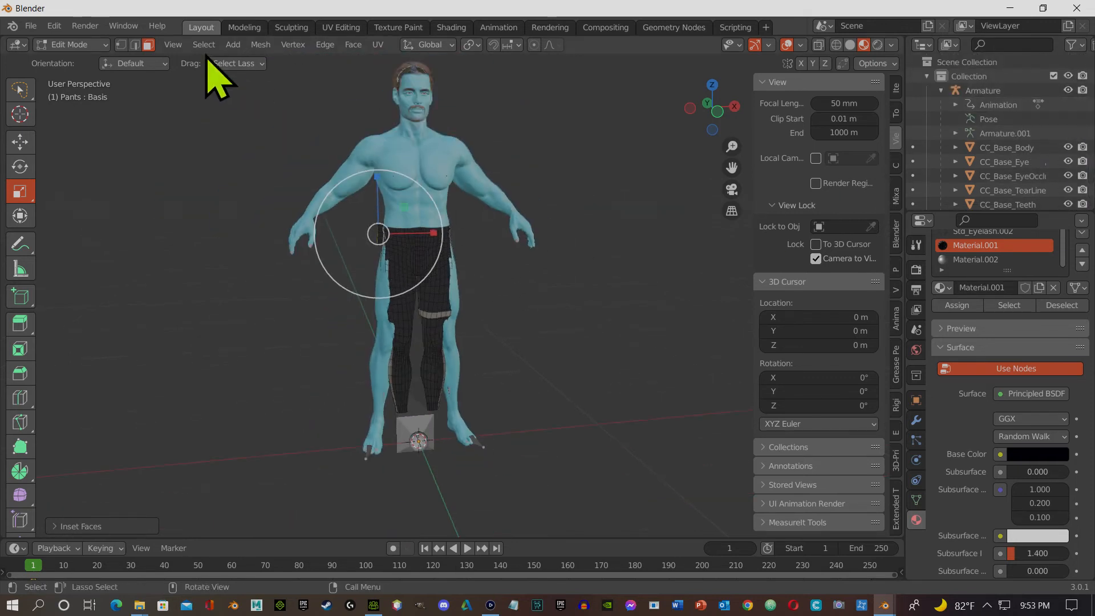
Step: Return to Object Mode and apply smooth shading to the pants
{"action": "left_click", "coordinate": [79, 45]}
{"action": "left_click", "coordinate": [86, 57]}
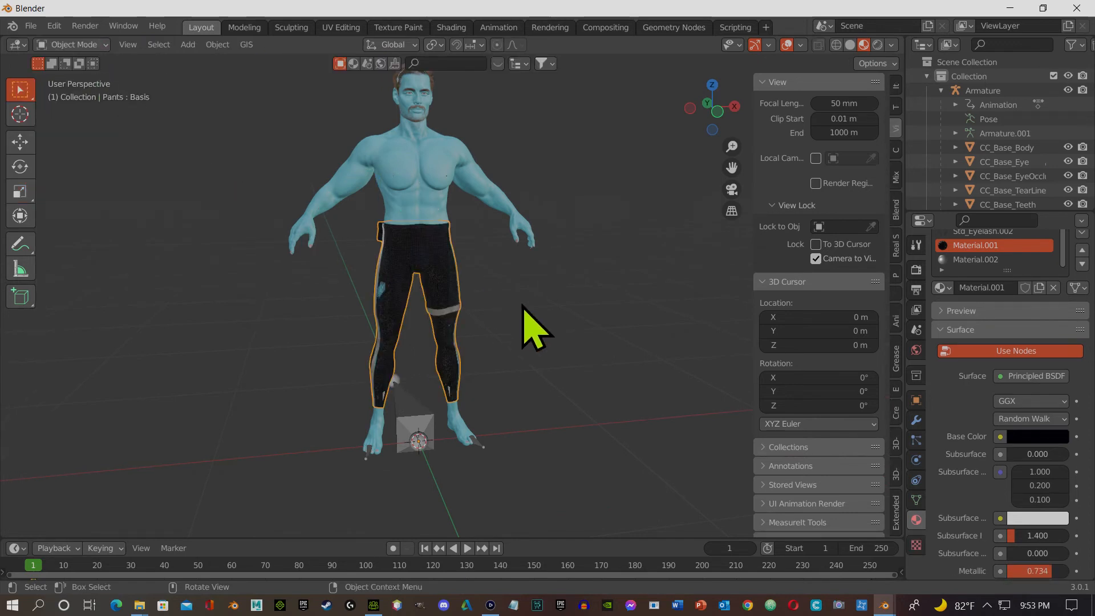
{"action": "middle_click_drag", "start_coordinate": [531, 320], "coordinate": [480, 327]}
{"action": "scroll", "coordinate": [510, 392], "scroll_direction": "up", "scroll_amount": 4}
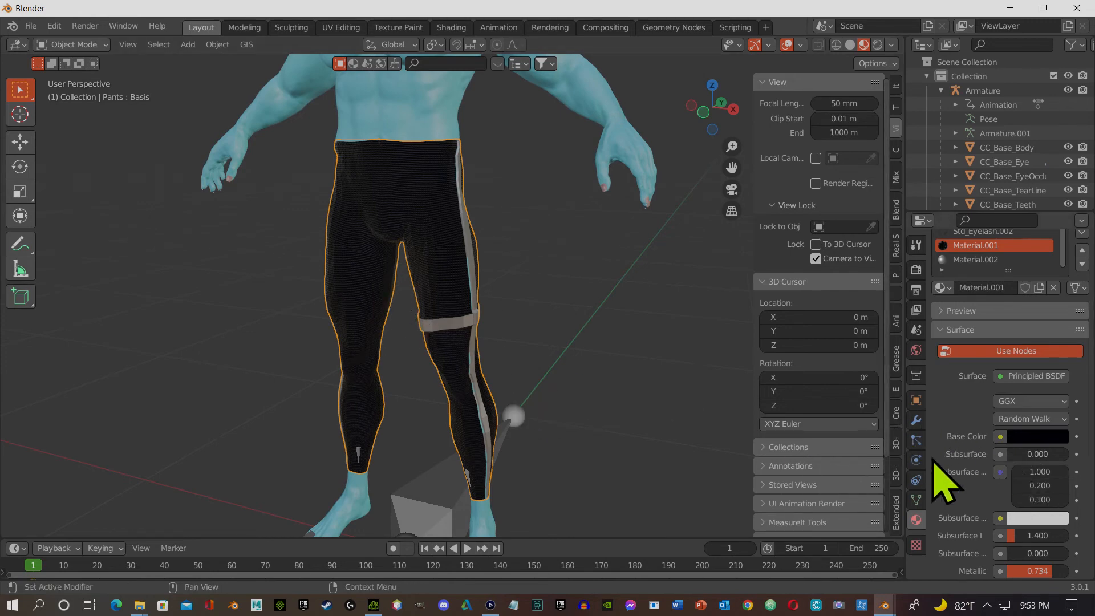
{"action": "right_click", "coordinate": [459, 215]}
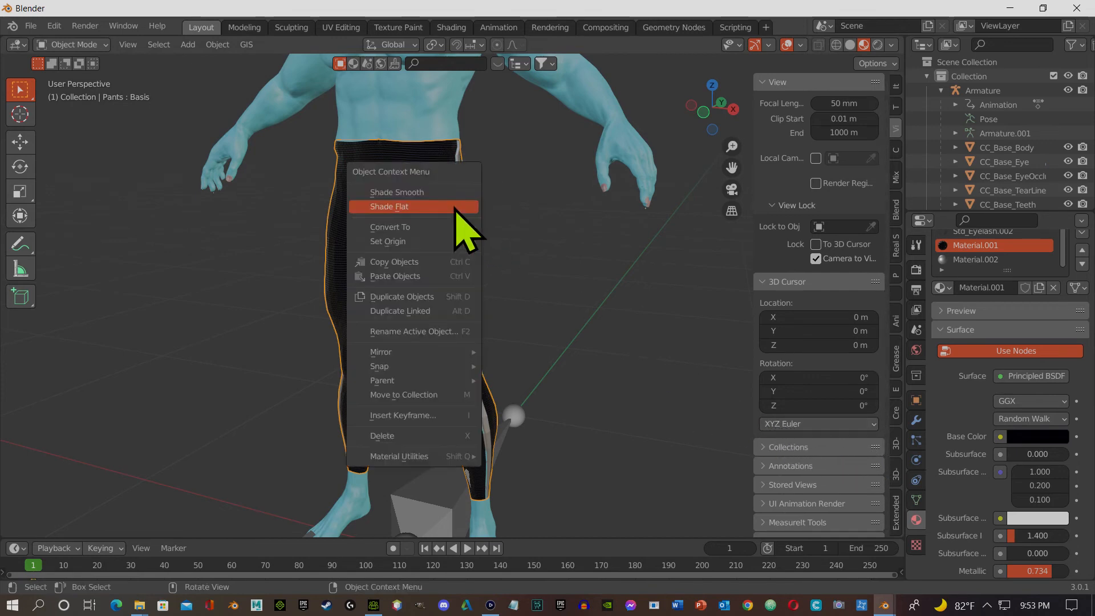
{"action": "left_click", "coordinate": [418, 205]}
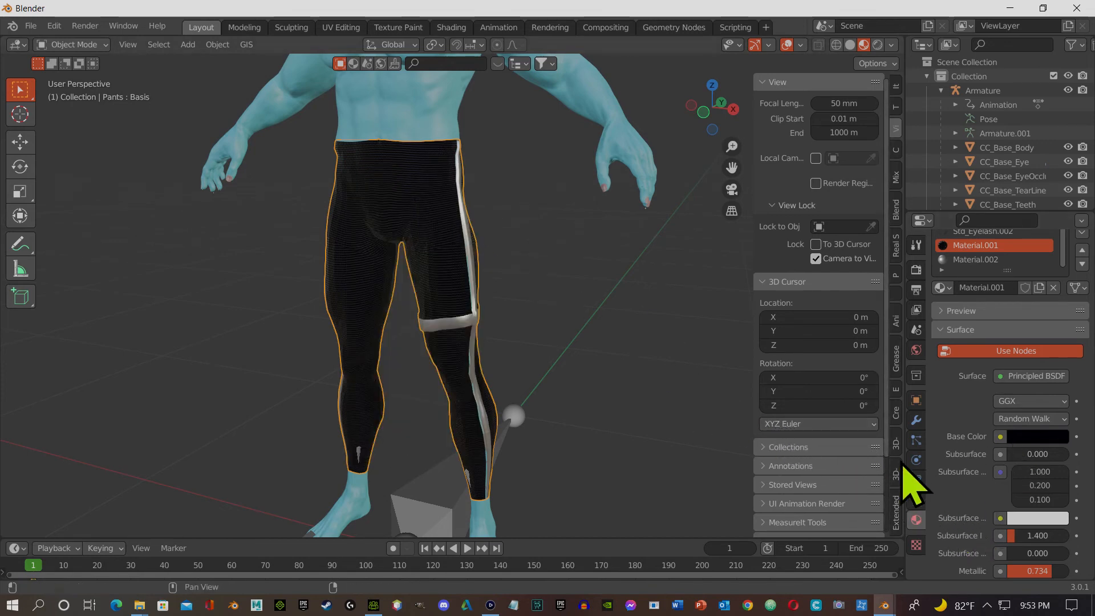
Step: Add a Subdivision Surface modifier to the pants with 2 viewport levels and 3 render levels
{"action": "left_click", "coordinate": [916, 420]}
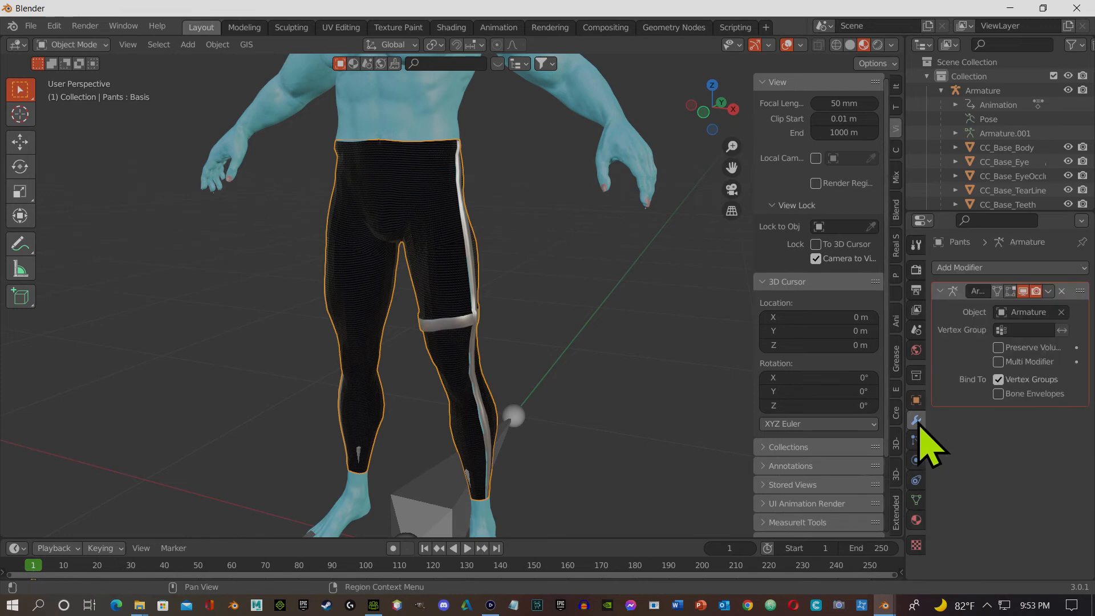
{"action": "left_click", "coordinate": [1075, 268]}
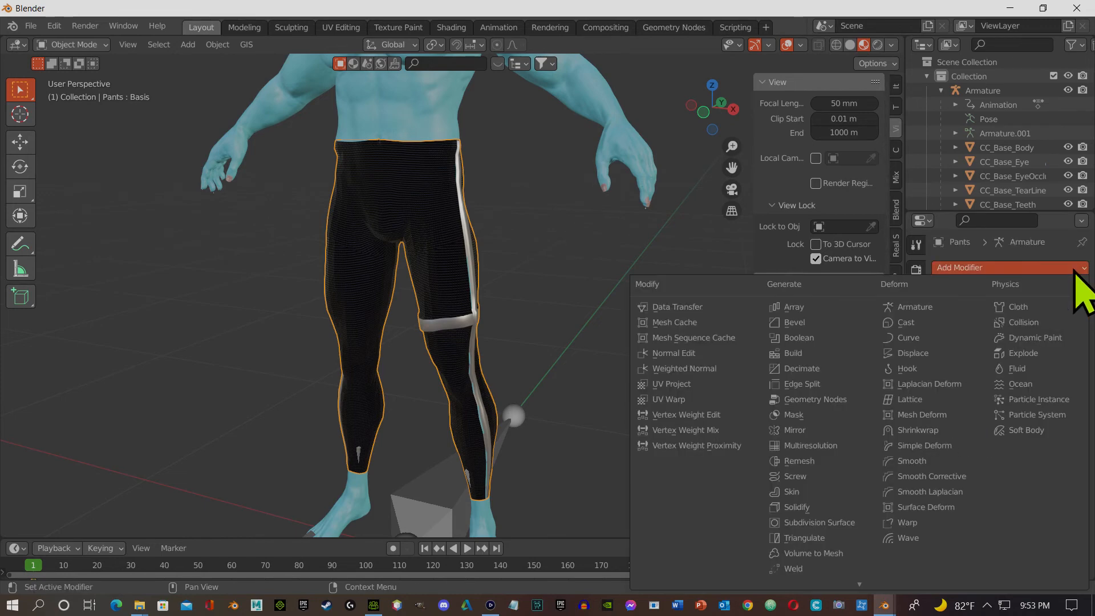
{"action": "left_click", "coordinate": [822, 523]}
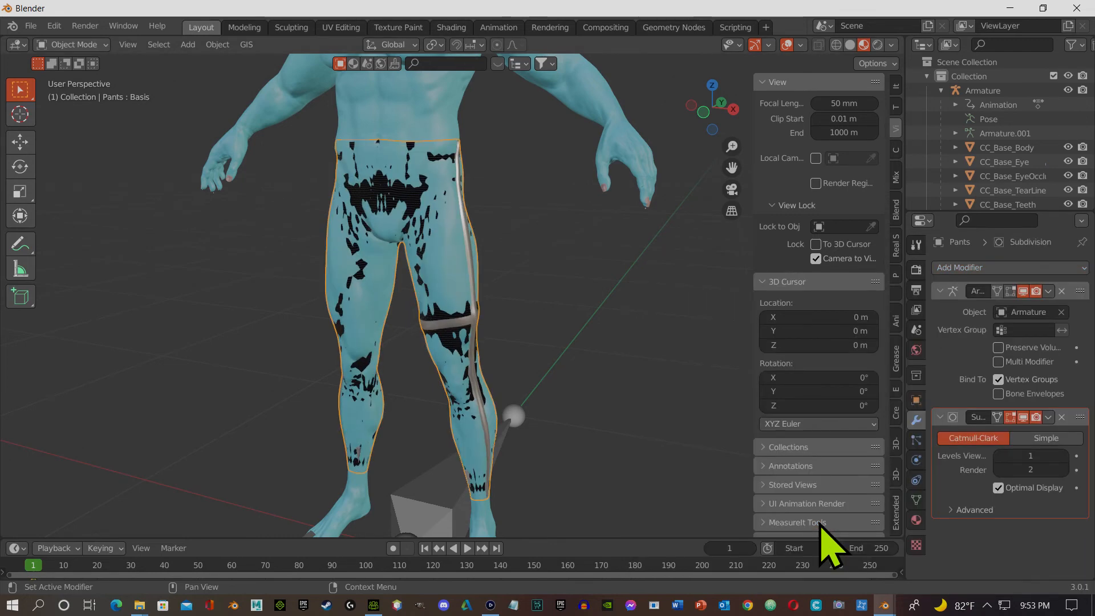
{"action": "left_click", "coordinate": [1031, 456]}
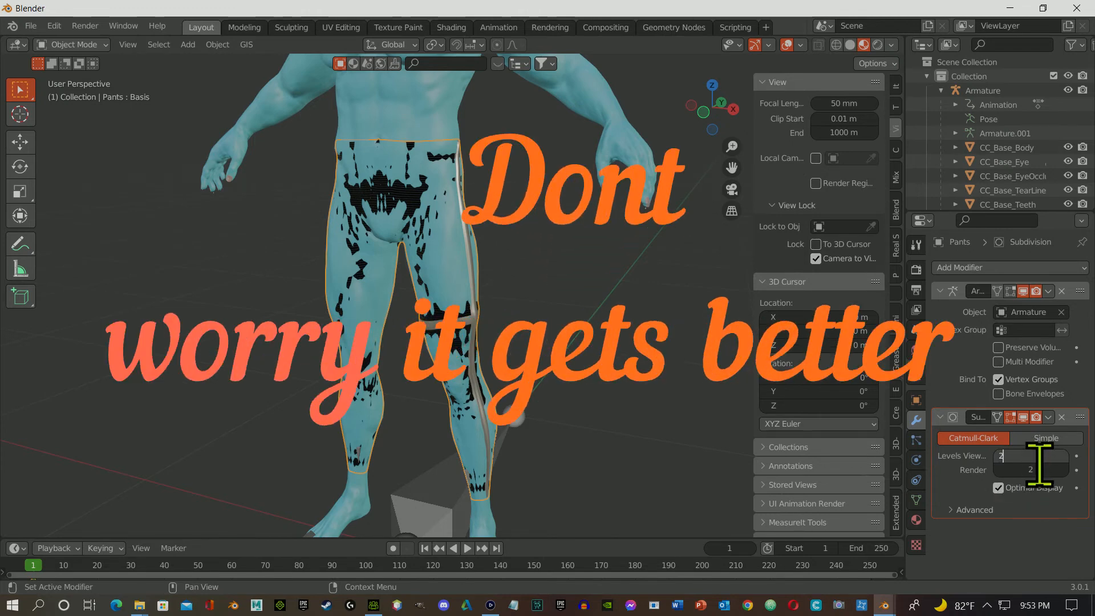
{"action": "left_click", "coordinate": [1035, 473]}
{"action": "left_click", "coordinate": [1036, 474]}
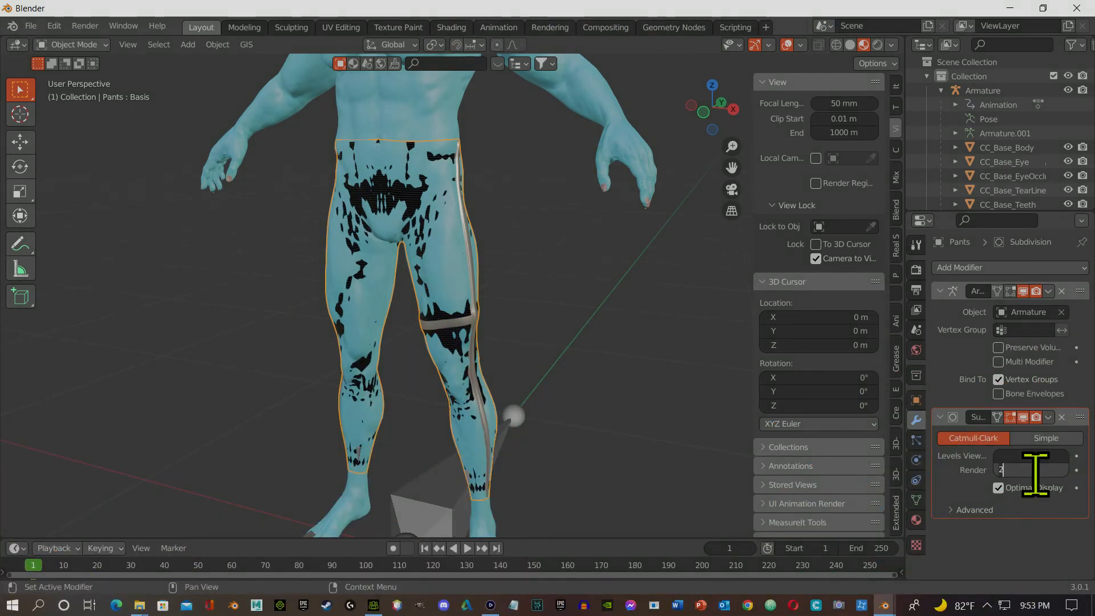
{"action": "type", "text": "3"}
{"action": "key", "text": "Return"}
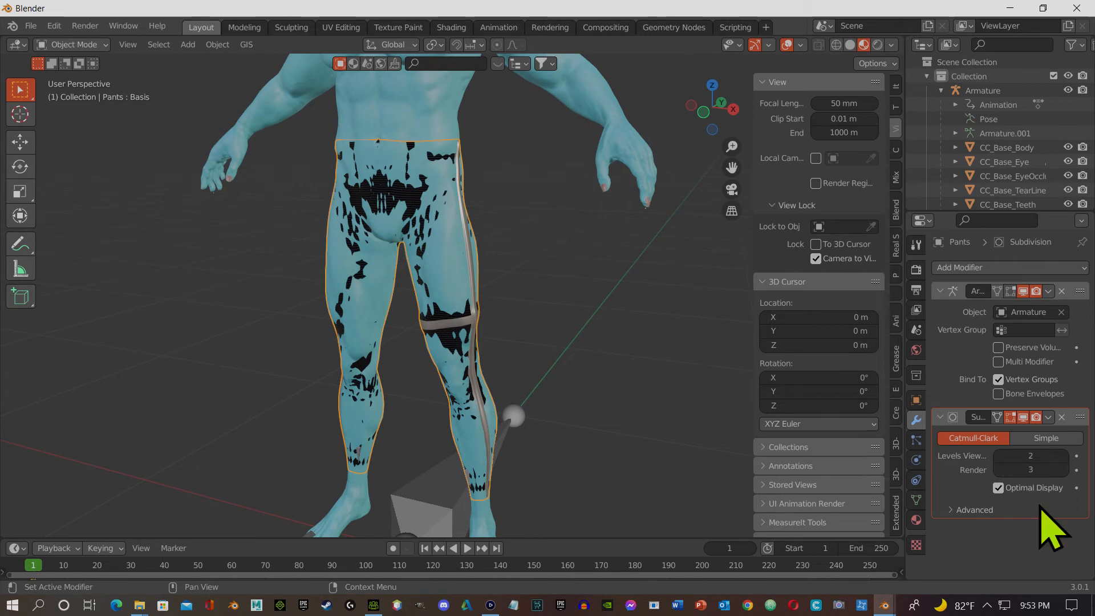
Step: Add a Solidify modifier to the pants with offset 1 and thickness 0.8 m
{"action": "left_click", "coordinate": [1050, 268]}
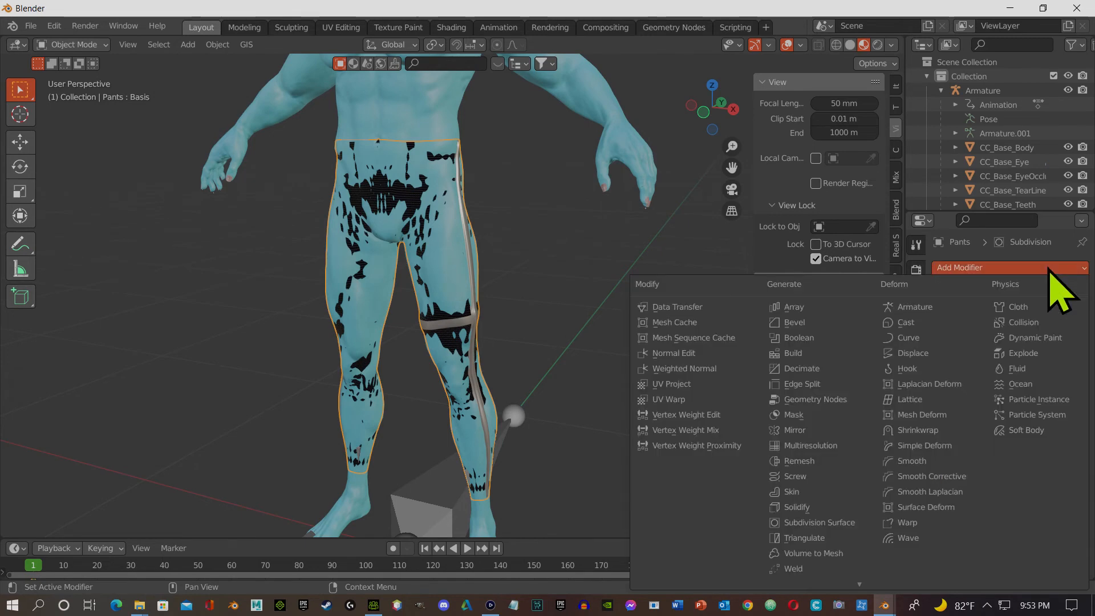
{"action": "left_click", "coordinate": [820, 507]}
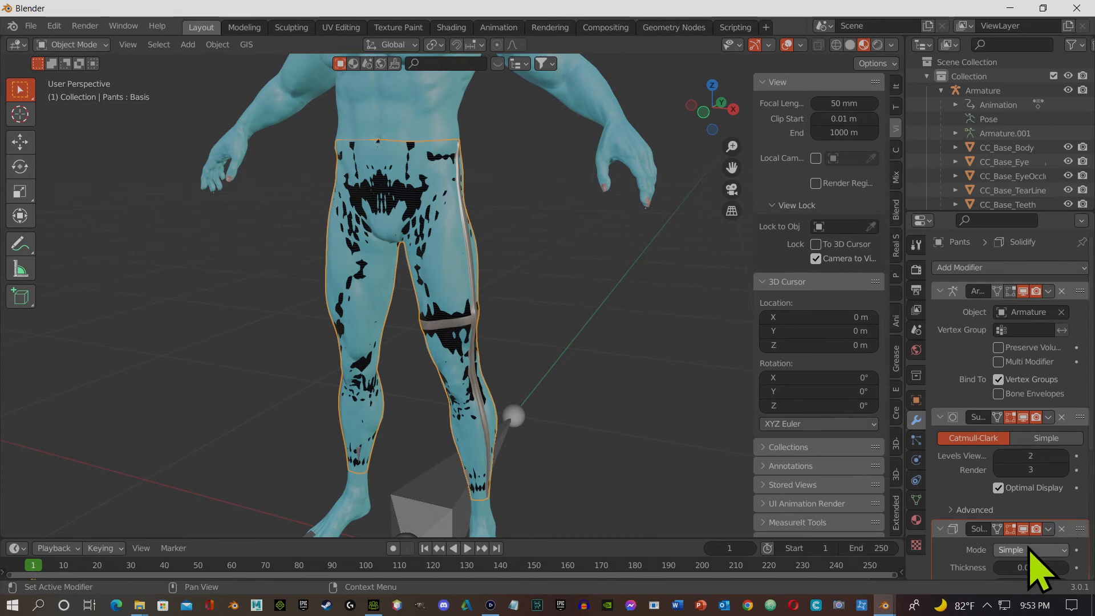
{"action": "scroll", "coordinate": [1038, 557], "scroll_direction": "down", "scroll_amount": 3}
{"action": "left_click", "coordinate": [1033, 516]}
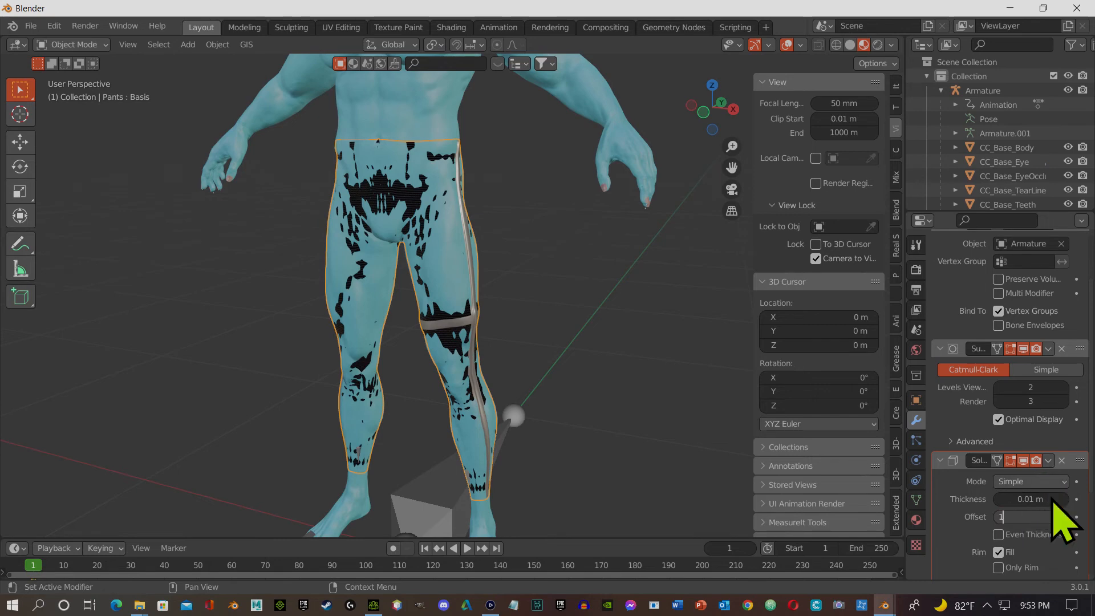
{"action": "type", "text": "1"}
{"action": "key", "text": "Return"}
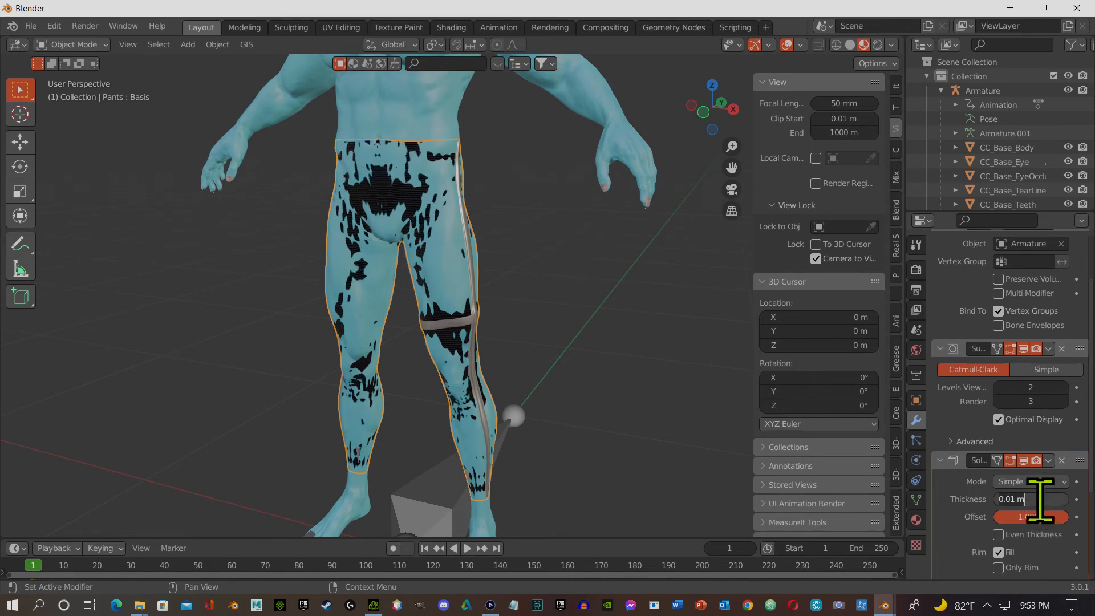
{"action": "left_click", "coordinate": [1039, 499]}
{"action": "type", "text": ".8"}
{"action": "key", "text": "Return"}
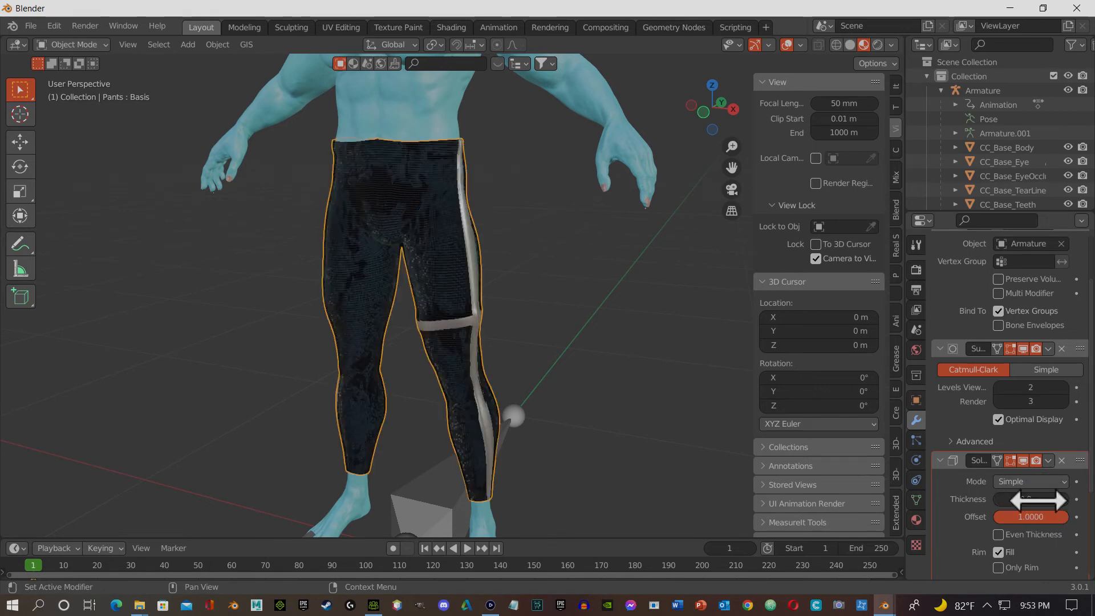
Step: Check the thickened pants from several sides and add a camera to the scene
{"action": "middle_click_drag", "start_coordinate": [484, 328], "coordinate": [559, 344]}
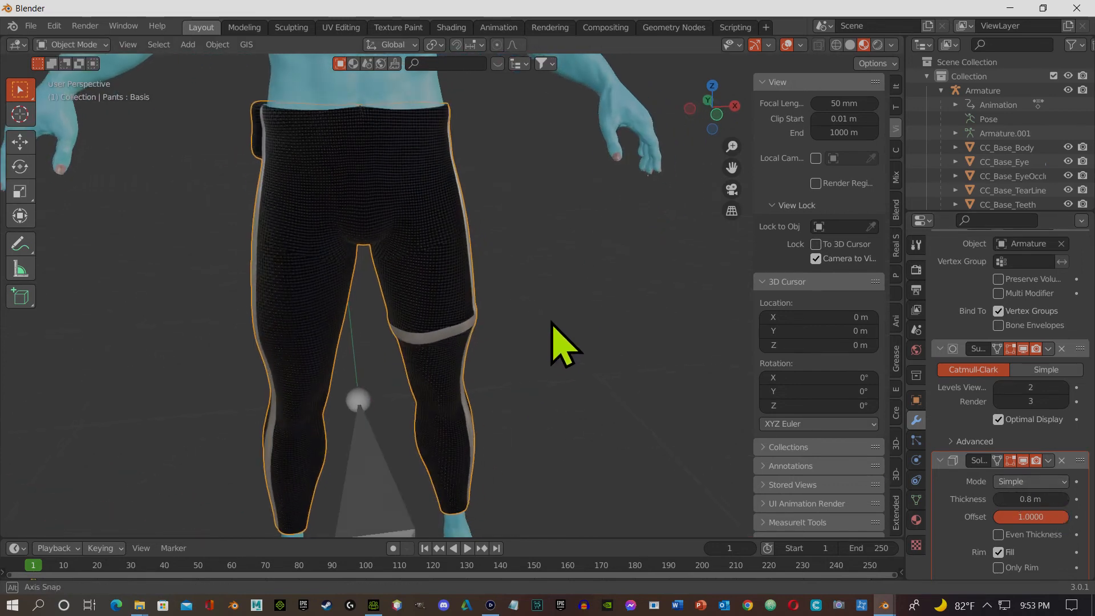
{"action": "middle_click_drag", "start_coordinate": [310, 261], "coordinate": [439, 336]}
{"action": "scroll", "coordinate": [442, 361], "scroll_direction": "up", "scroll_amount": 2}
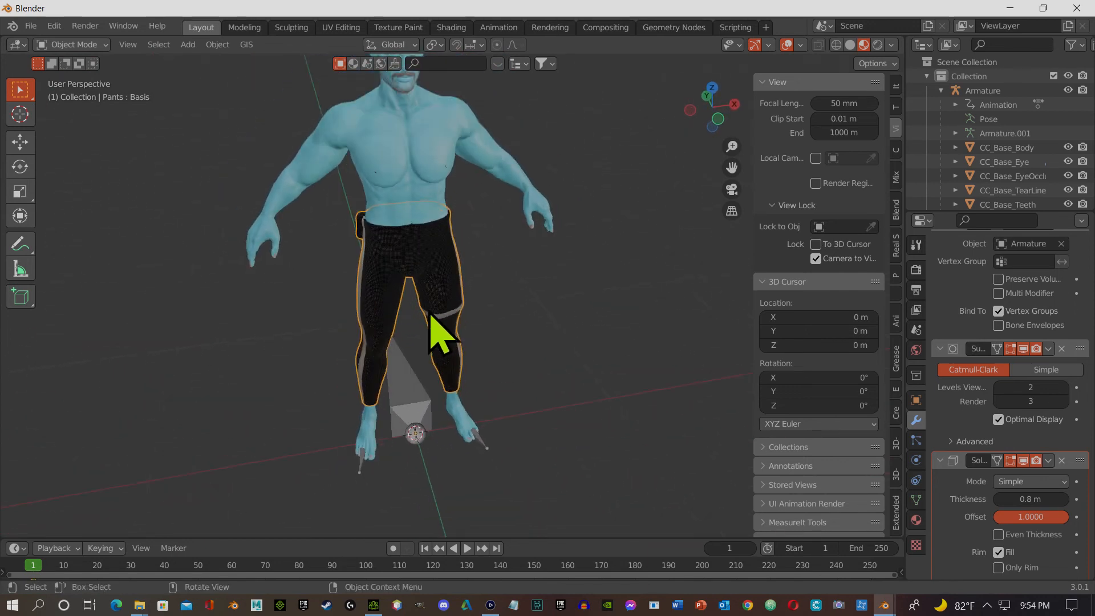
{"action": "left_click", "coordinate": [724, 192]}
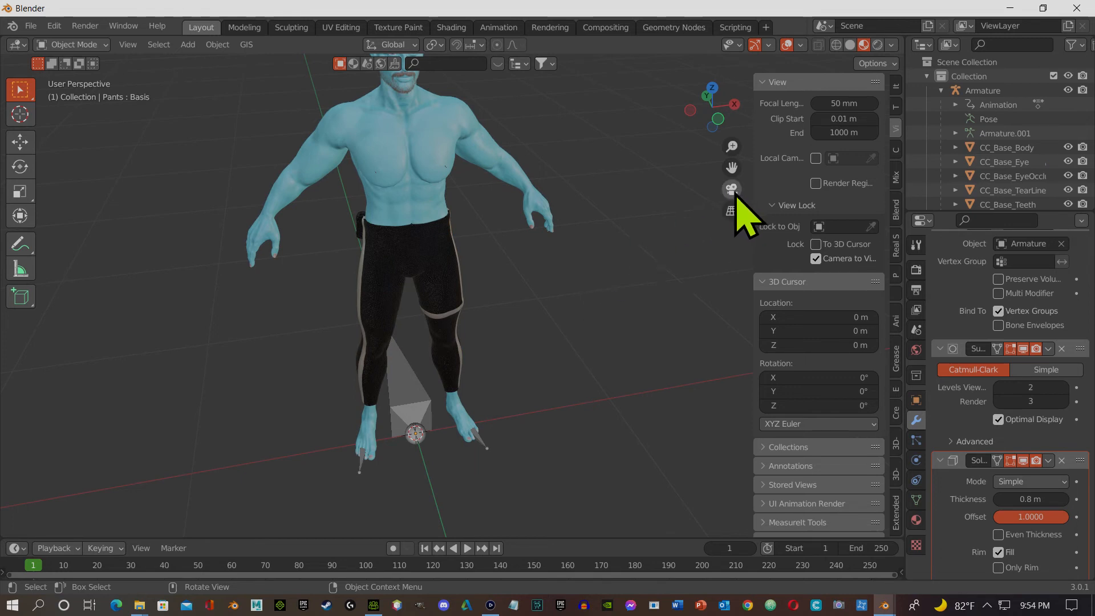
{"action": "middle_click_drag", "start_coordinate": [502, 269], "coordinate": [435, 228]}
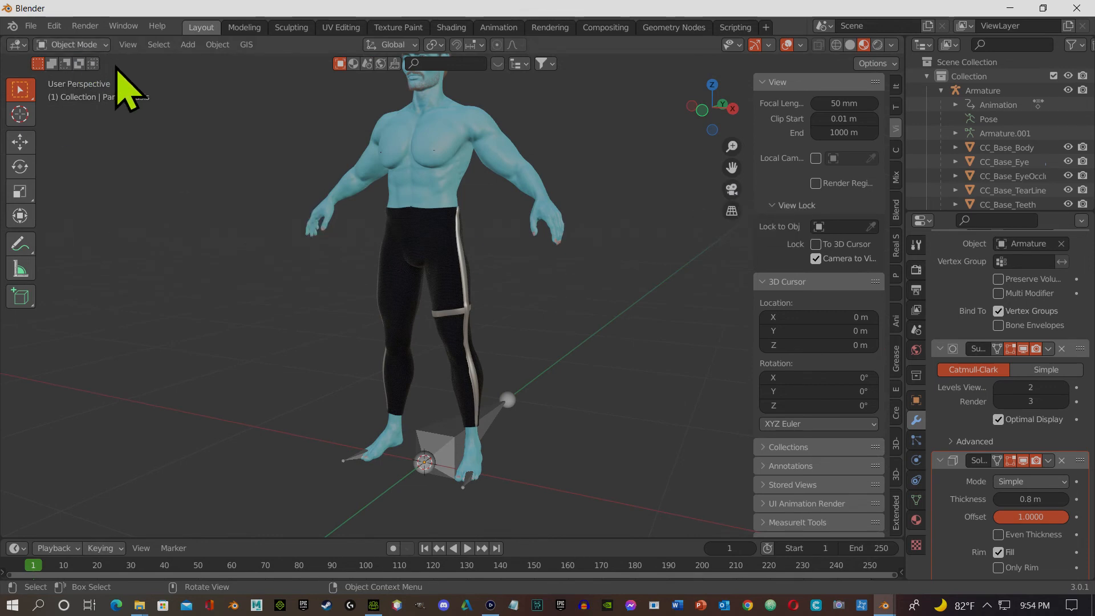
{"action": "key", "text": "shift+a"}
{"action": "mouse_move", "coordinate": [171, 107]}
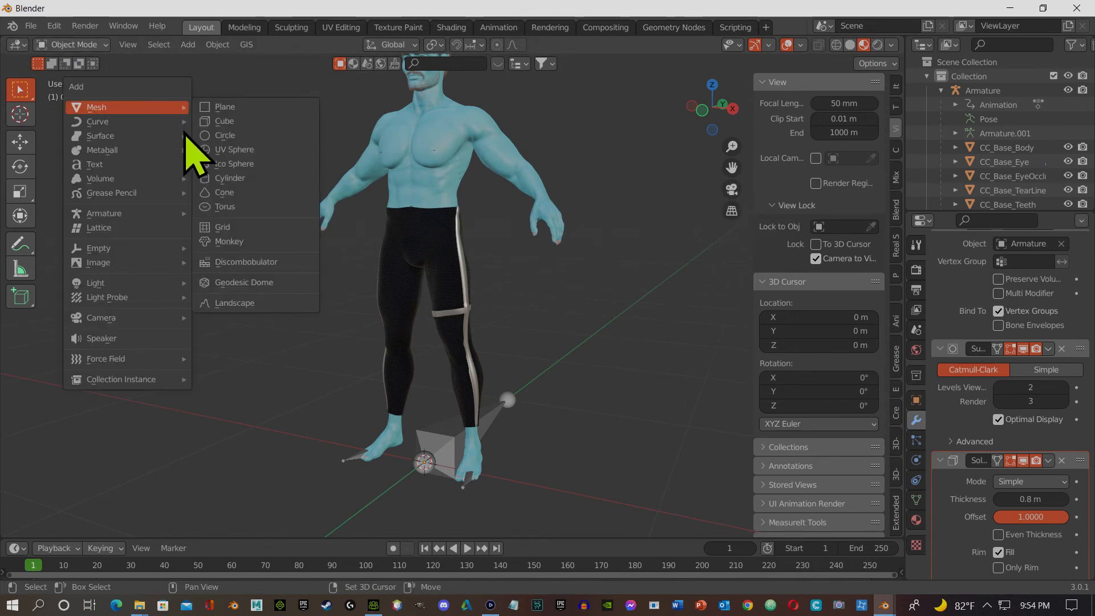
{"action": "mouse_move", "coordinate": [137, 320]}
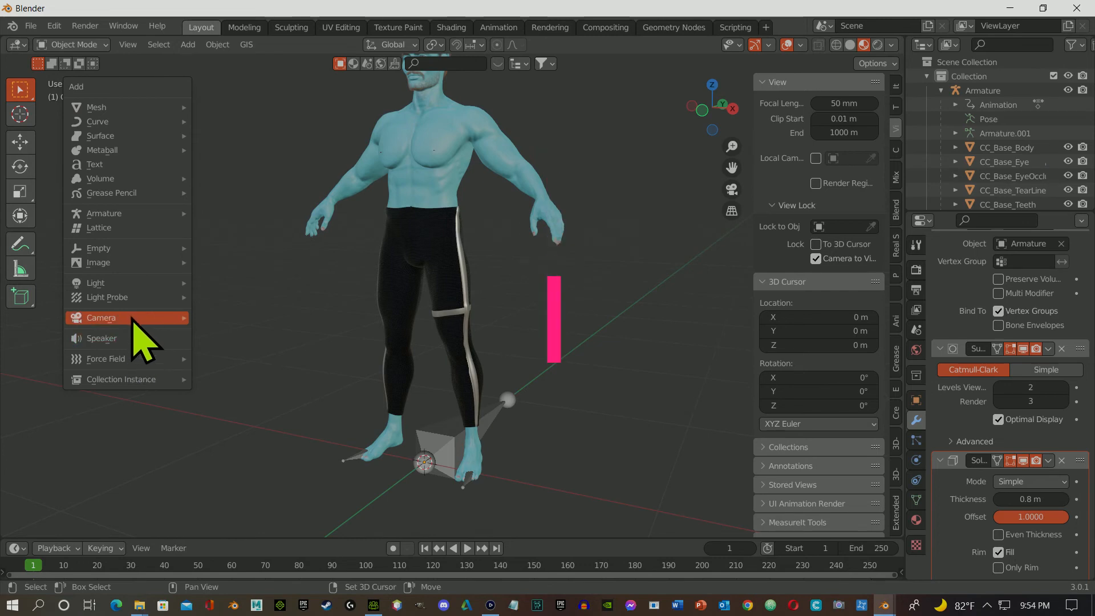
{"action": "left_click", "coordinate": [258, 320]}
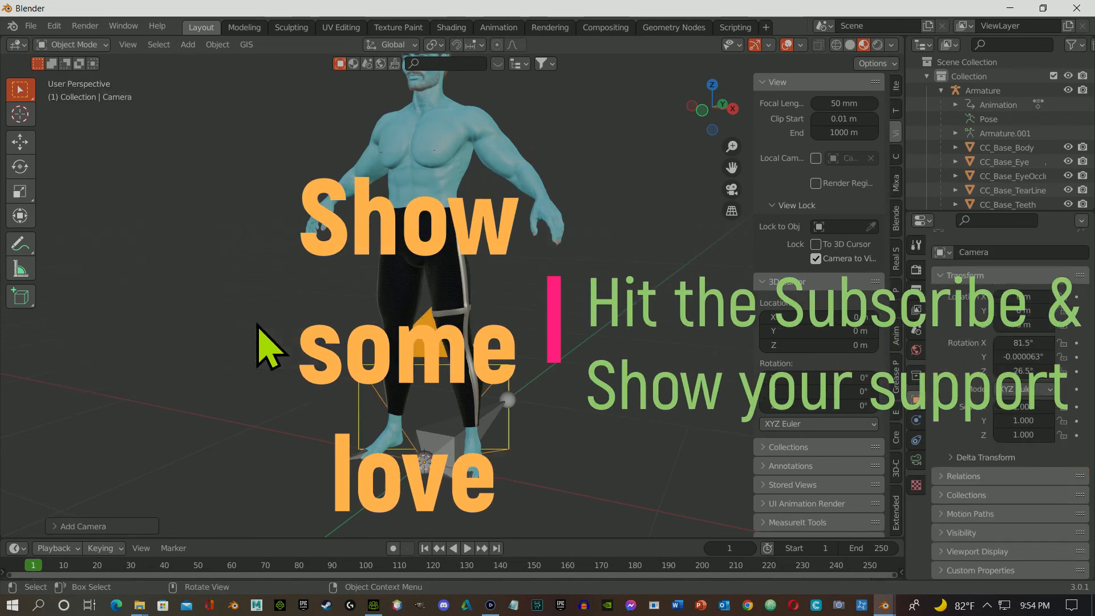
Step: Look through the new camera and frame the whole character from the front
{"action": "left_click", "coordinate": [732, 190]}
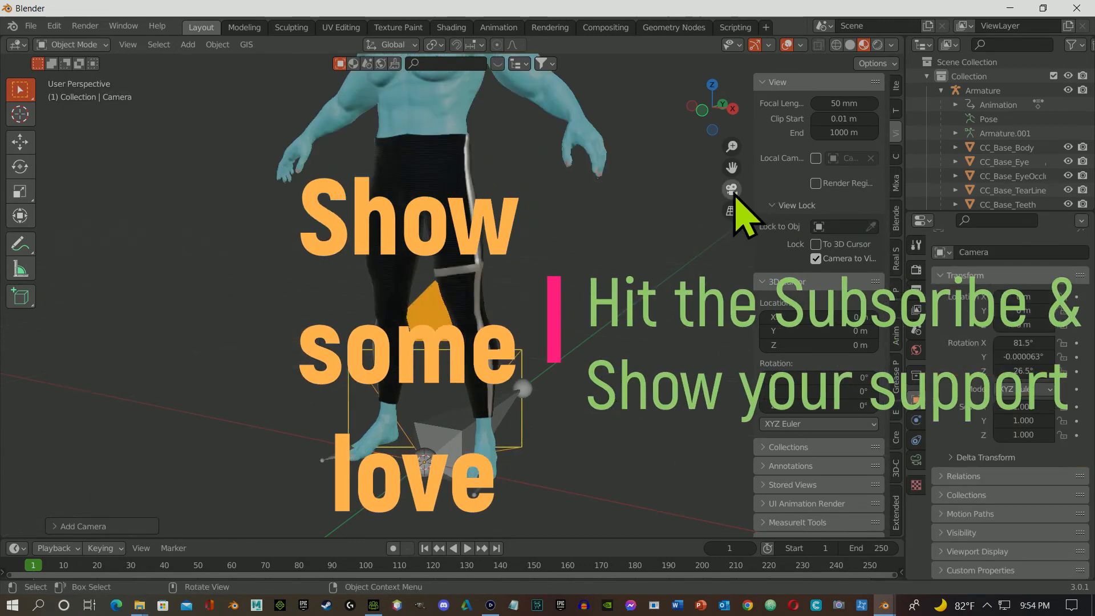
{"action": "scroll", "coordinate": [497, 297], "scroll_direction": "down", "scroll_amount": 8}
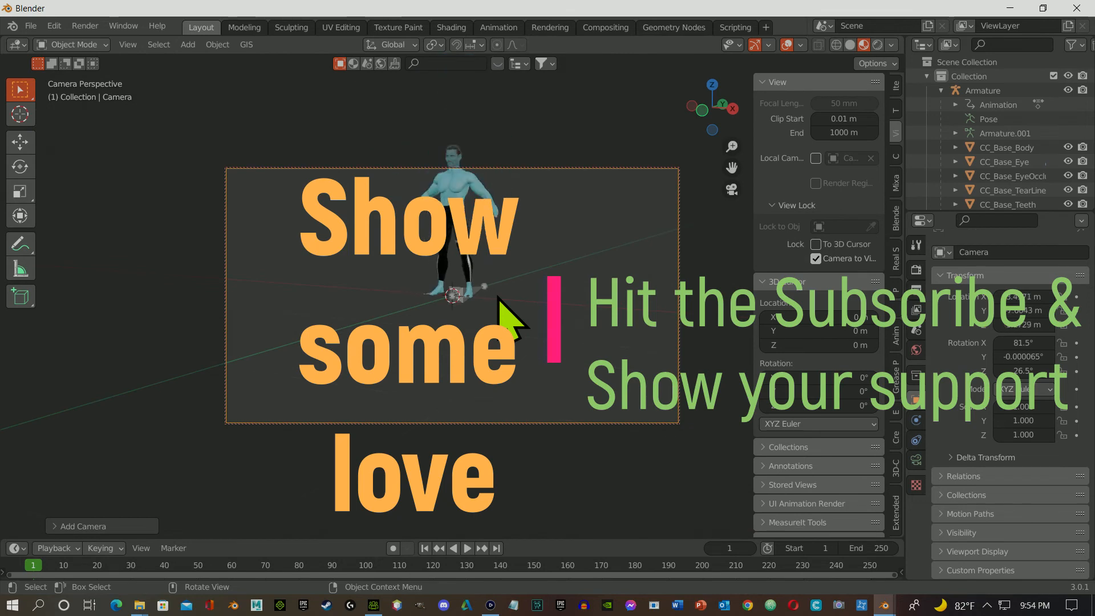
{"action": "scroll", "coordinate": [481, 306], "scroll_direction": "up", "scroll_amount": 6}
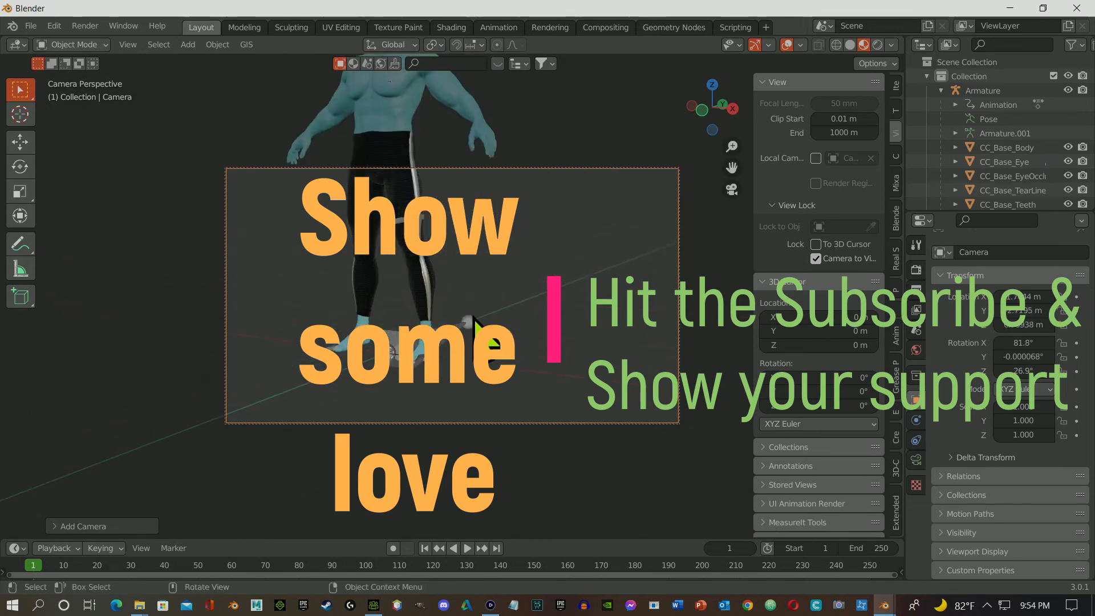
{"action": "middle_click_drag", "start_coordinate": [475, 322], "coordinate": [425, 269], "text": "shift"}
{"action": "scroll", "coordinate": [516, 391], "scroll_direction": "down", "scroll_amount": 3}
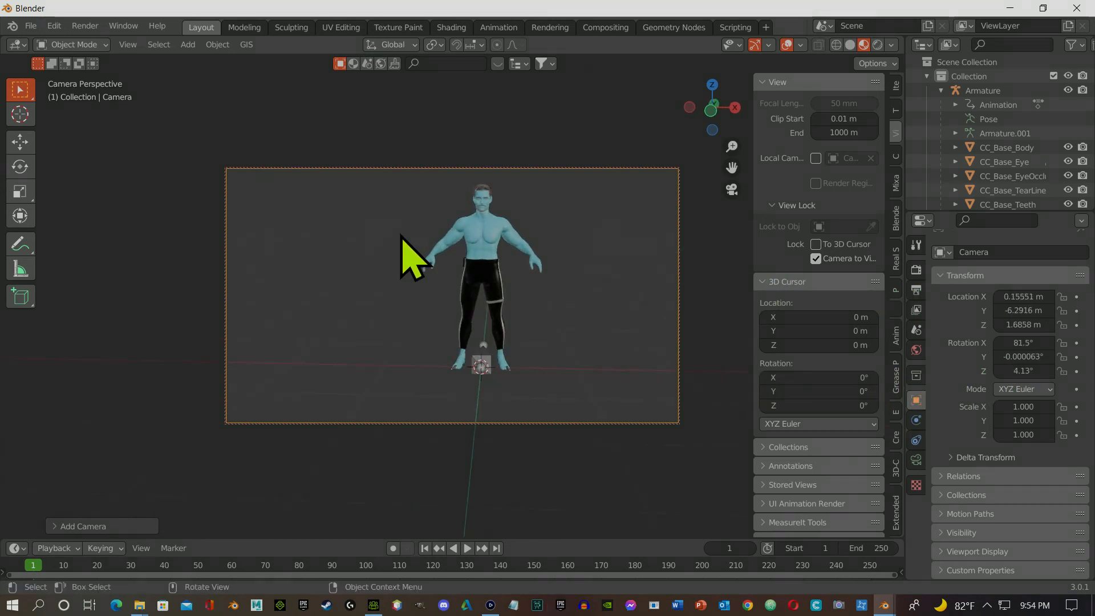
Step: Render a still image of the character through the camera and close the result
{"action": "left_click", "coordinate": [84, 26]}
{"action": "left_click", "coordinate": [106, 46]}
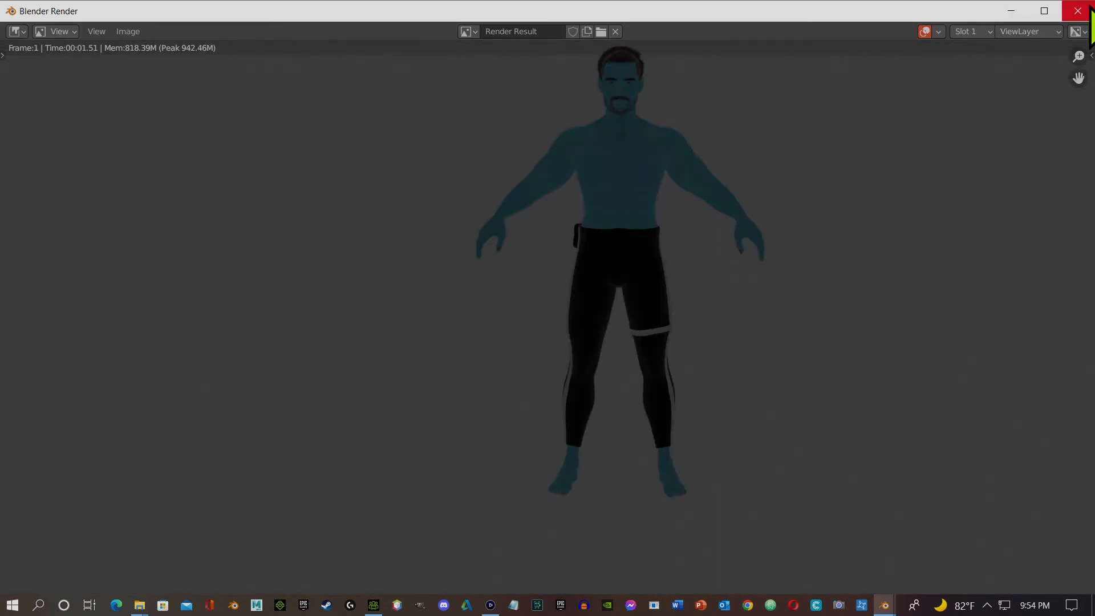
{"action": "left_click", "coordinate": [1077, 11]}
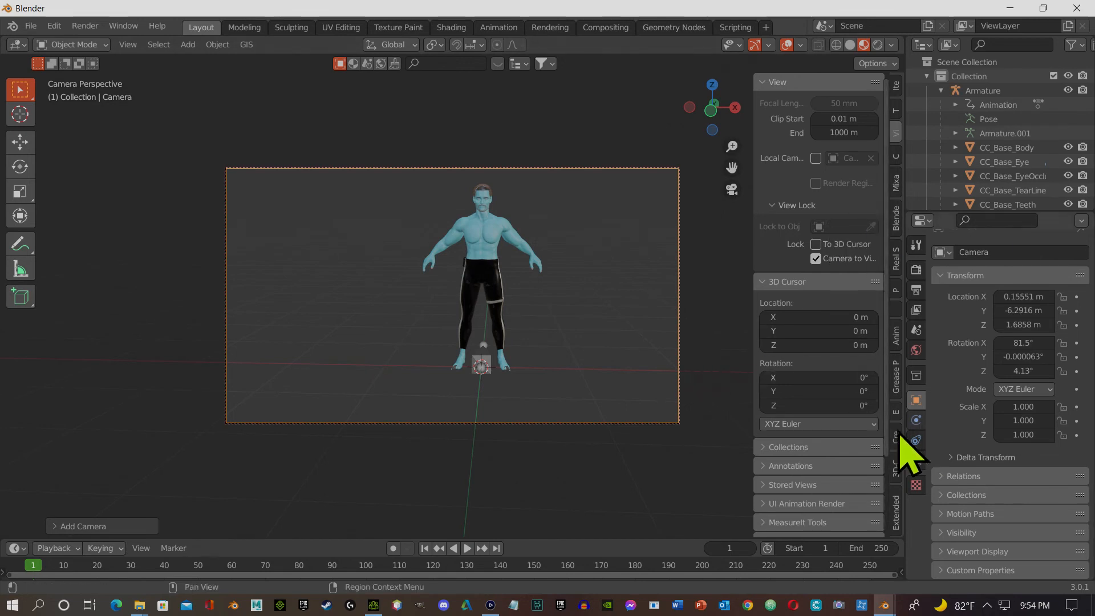
Step: Add a Sun light and move it straight up above the character's head, to a height of about 2.74 m
{"action": "key", "text": "shift+a"}
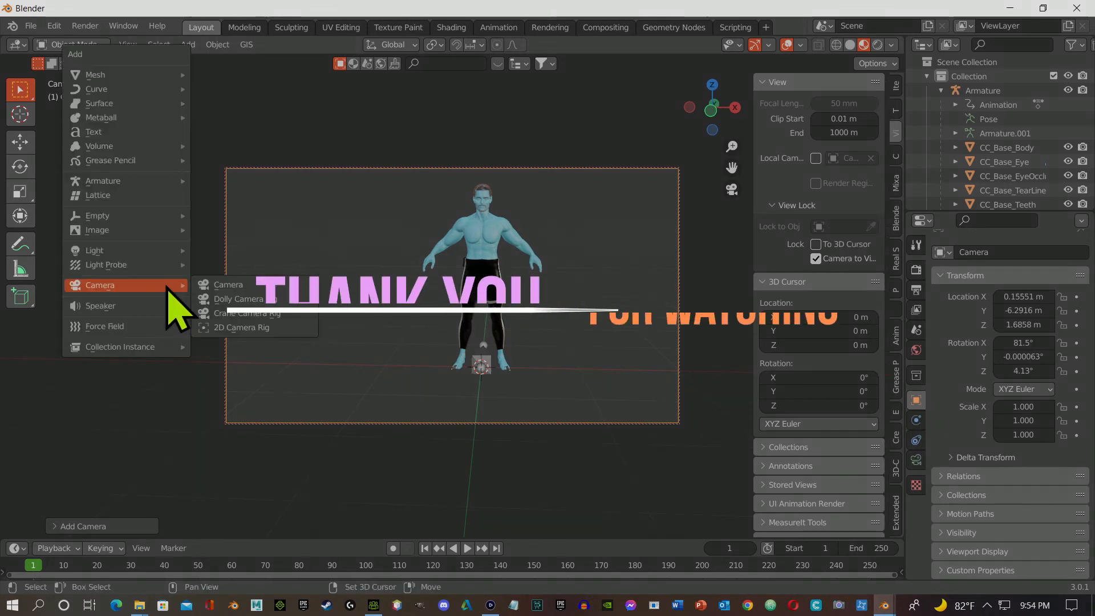
{"action": "mouse_move", "coordinate": [156, 251]}
{"action": "left_click", "coordinate": [226, 266]}
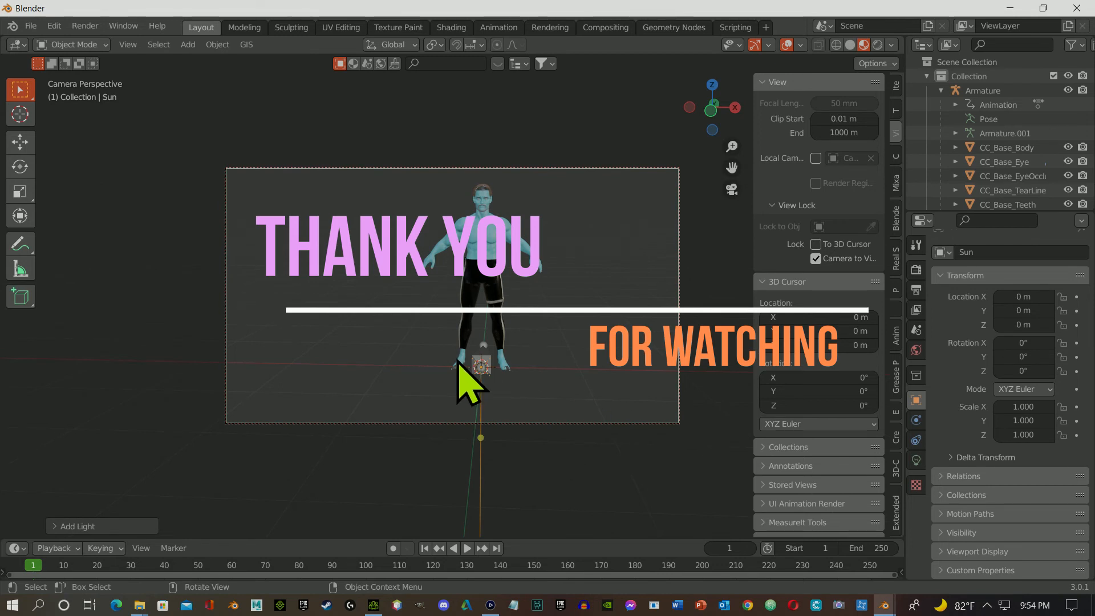
{"action": "key", "text": "shift+space"}
{"action": "key", "text": "g"}
{"action": "left_click_drag", "start_coordinate": [478, 320], "coordinate": [480, 510]}
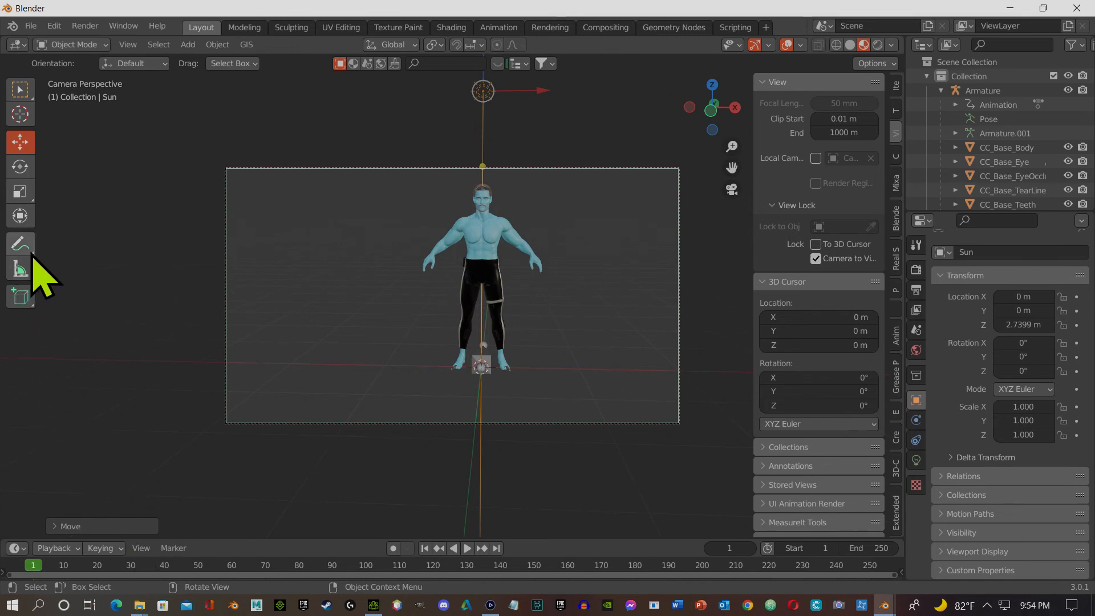
{"action": "right_click", "coordinate": [21, 146]}
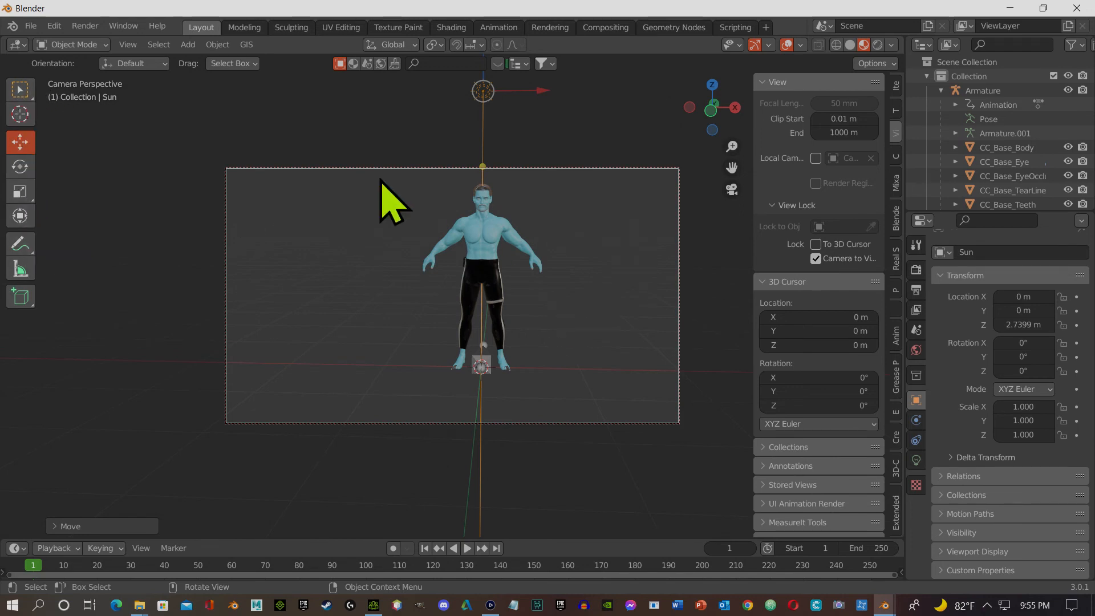
Step: Set the sun light's strength to 10 and switch the viewport to rendered shading
{"action": "mouse_move", "coordinate": [473, 305]}
{"action": "middle_mouse_down"}
{"action": "mouse_move", "coordinate": [439, 289]}
{"action": "mouse_move", "coordinate": [457, 296]}
{"action": "middle_mouse_up"}
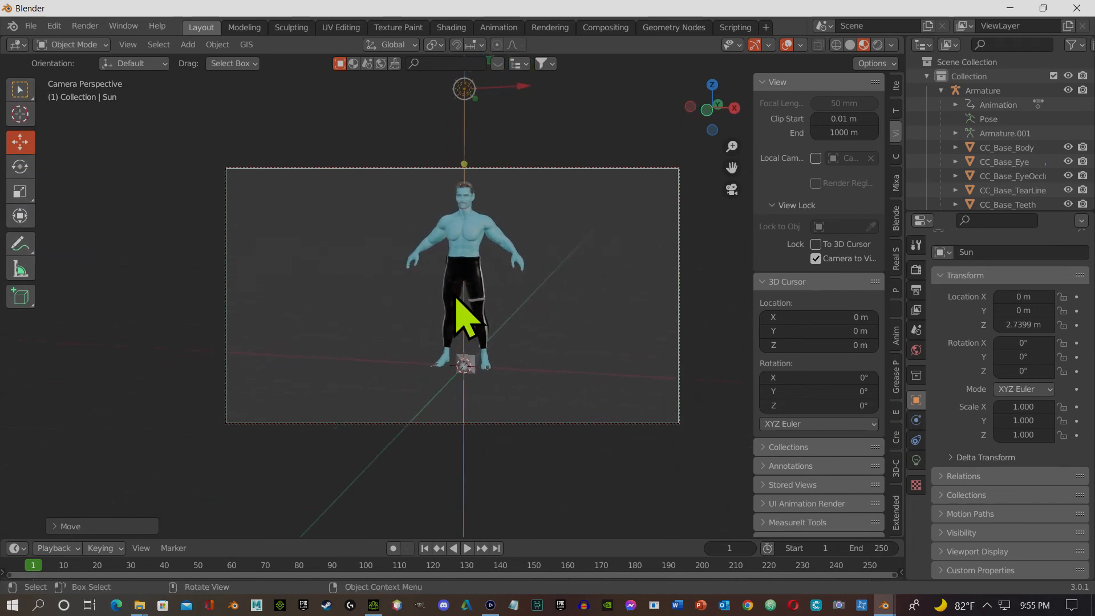
{"action": "left_click", "coordinate": [463, 90]}
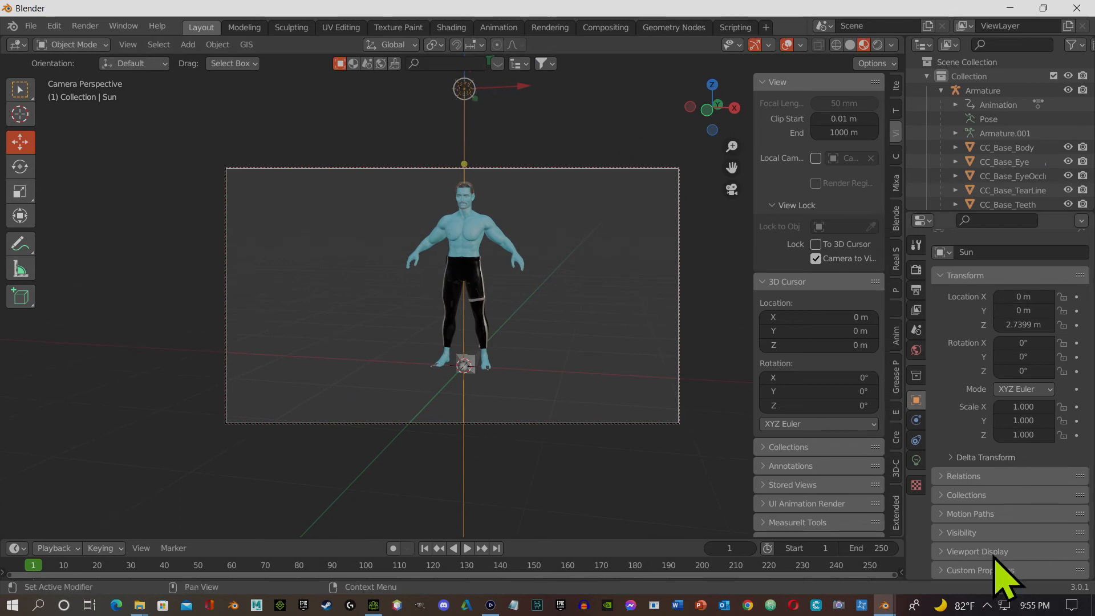
{"action": "left_click", "coordinate": [916, 462]}
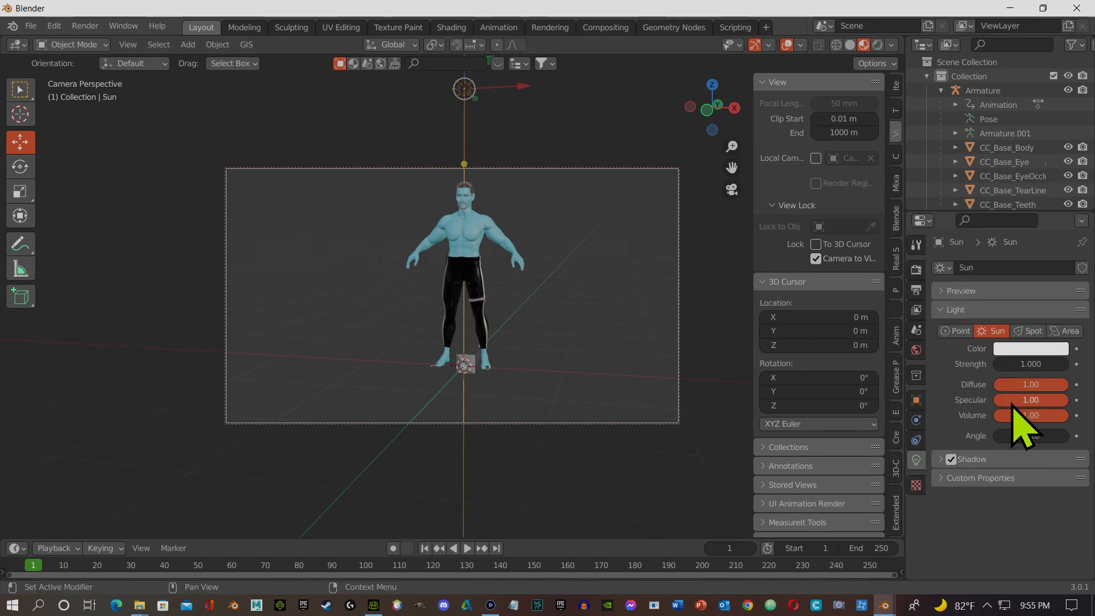
{"action": "left_click_drag", "start_coordinate": [1036, 361], "coordinate": [1087, 361]}
{"action": "left_click", "coordinate": [1041, 365]}
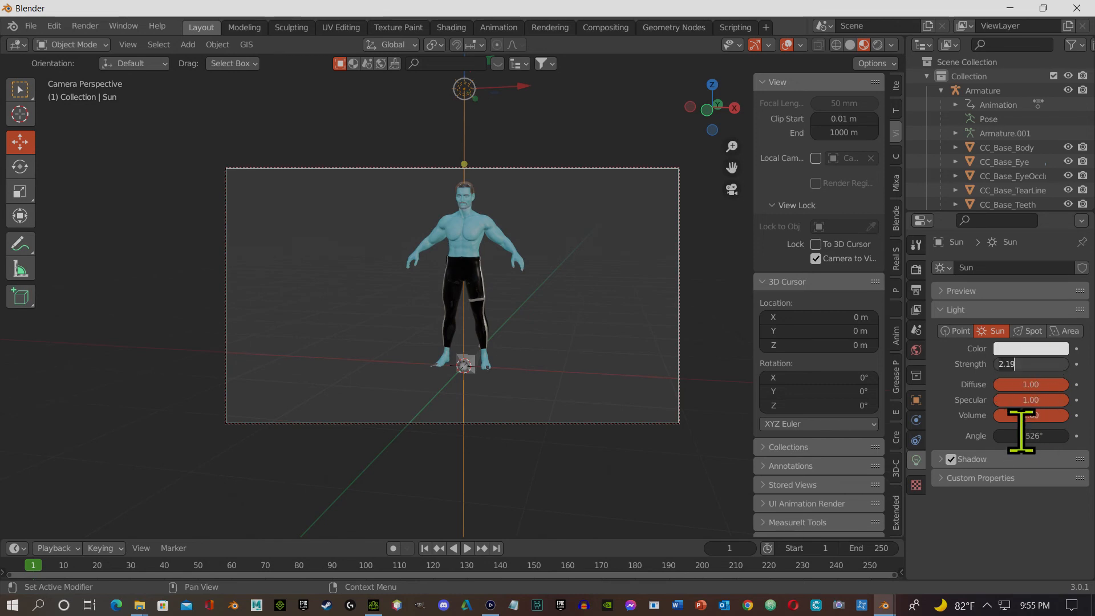
{"action": "type", "text": "10"}
{"action": "key", "text": "Return"}
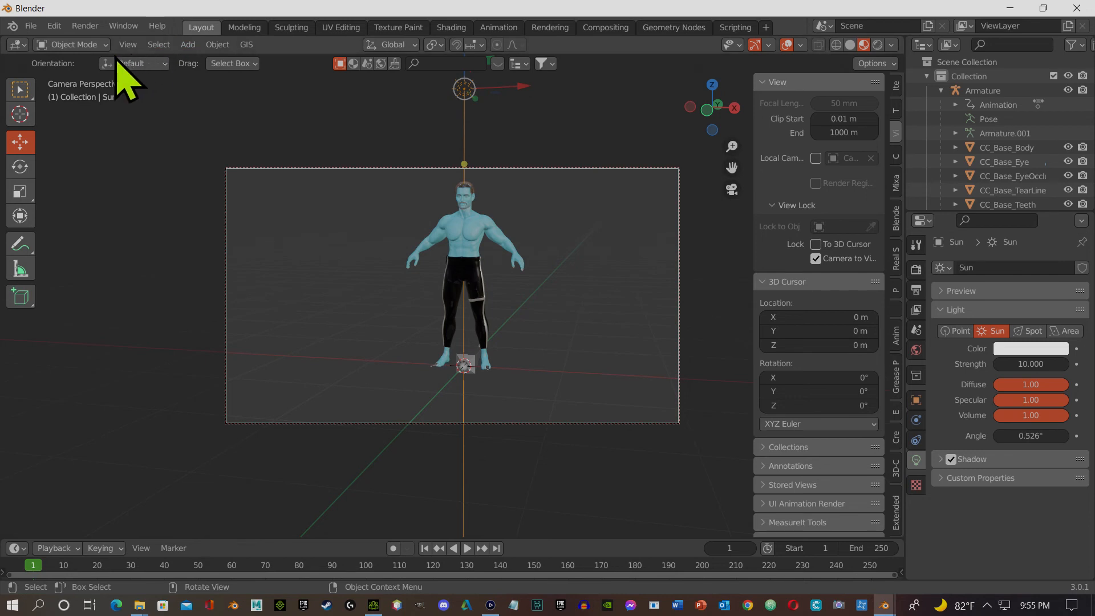
{"action": "left_click", "coordinate": [877, 44]}
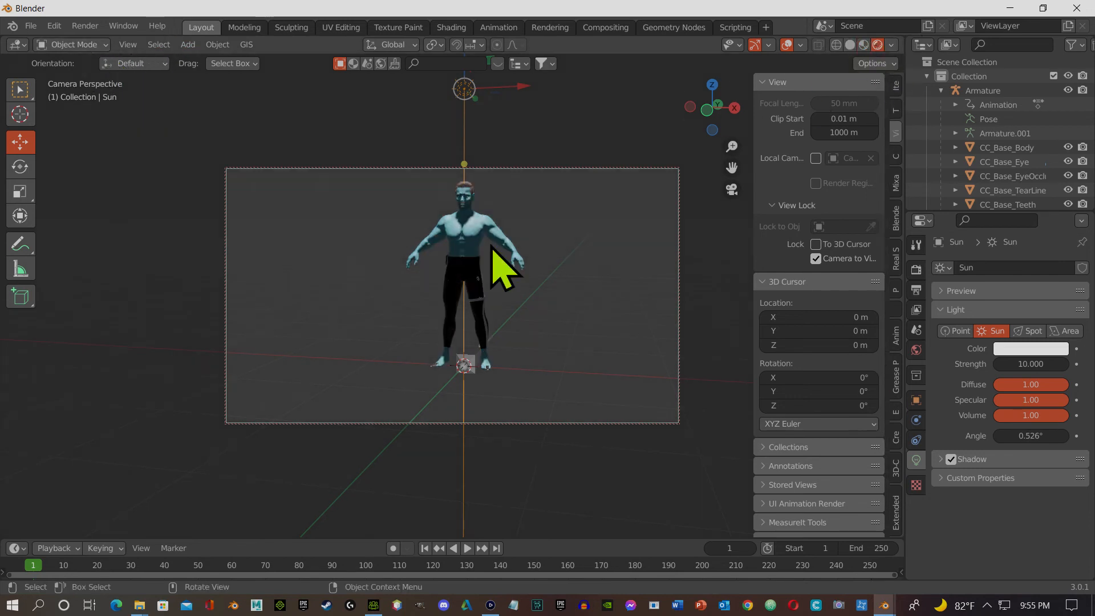
Step: Move the sun light about 1.7 m out in front of the character and rotate it to shine toward him
{"action": "mouse_move", "coordinate": [491, 108]}
{"action": "middle_mouse_down"}
{"action": "mouse_move", "coordinate": [531, 161]}
{"action": "mouse_move", "coordinate": [473, 98]}
{"action": "mouse_move", "coordinate": [508, 98]}
{"action": "middle_mouse_up"}
{"action": "key", "text": "g"}
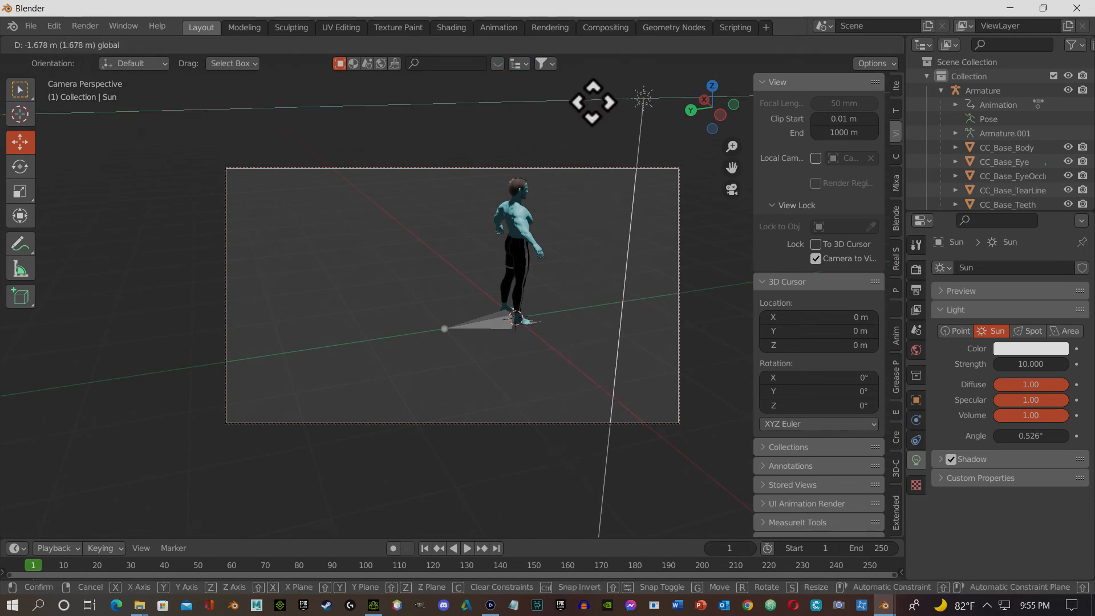
{"action": "left_click", "coordinate": [599, 114]}
{"action": "key", "text": "shift+space"}
{"action": "key", "text": "r"}
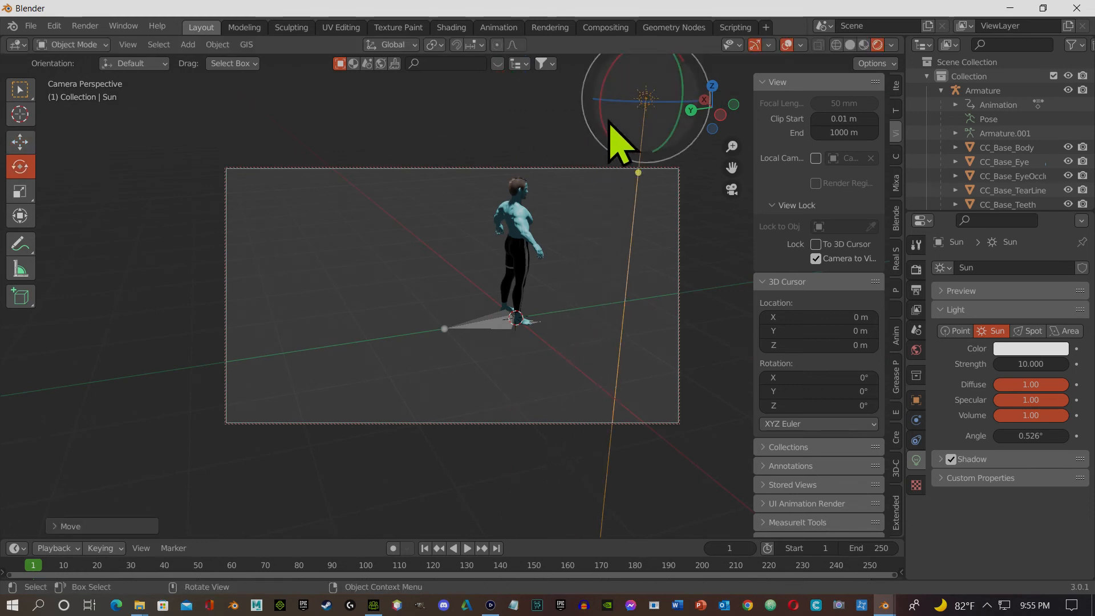
{"action": "left_click_drag", "start_coordinate": [603, 117], "coordinate": [598, 73]}
Step: Bring the camera back to the character's front, render another still image and close the result
{"action": "middle_click_drag", "start_coordinate": [548, 234], "coordinate": [332, 222]}
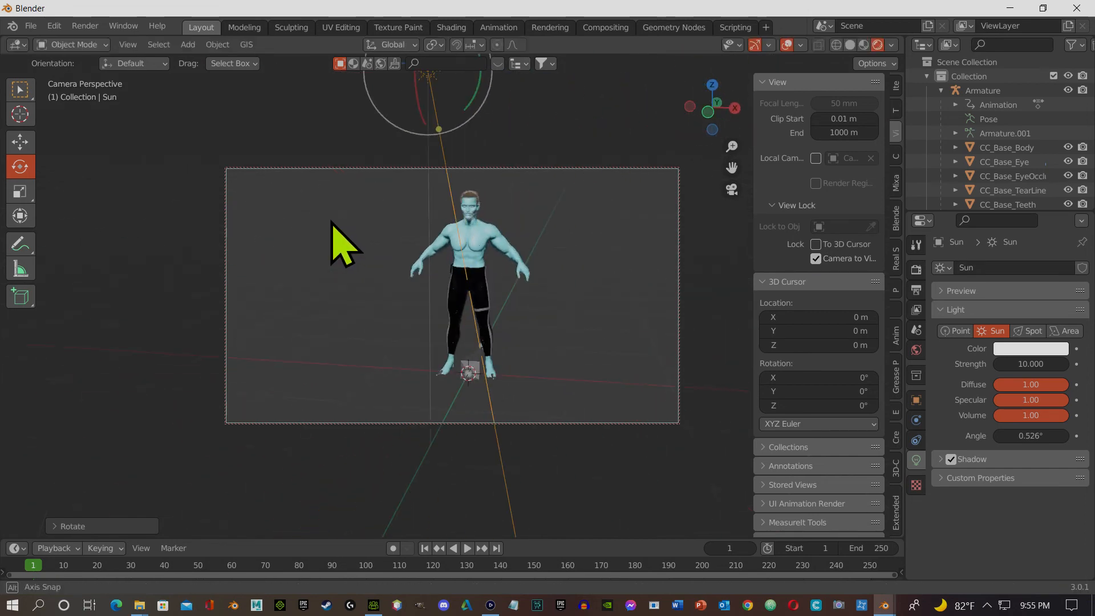
{"action": "left_click", "coordinate": [83, 26]}
{"action": "left_click", "coordinate": [119, 56]}
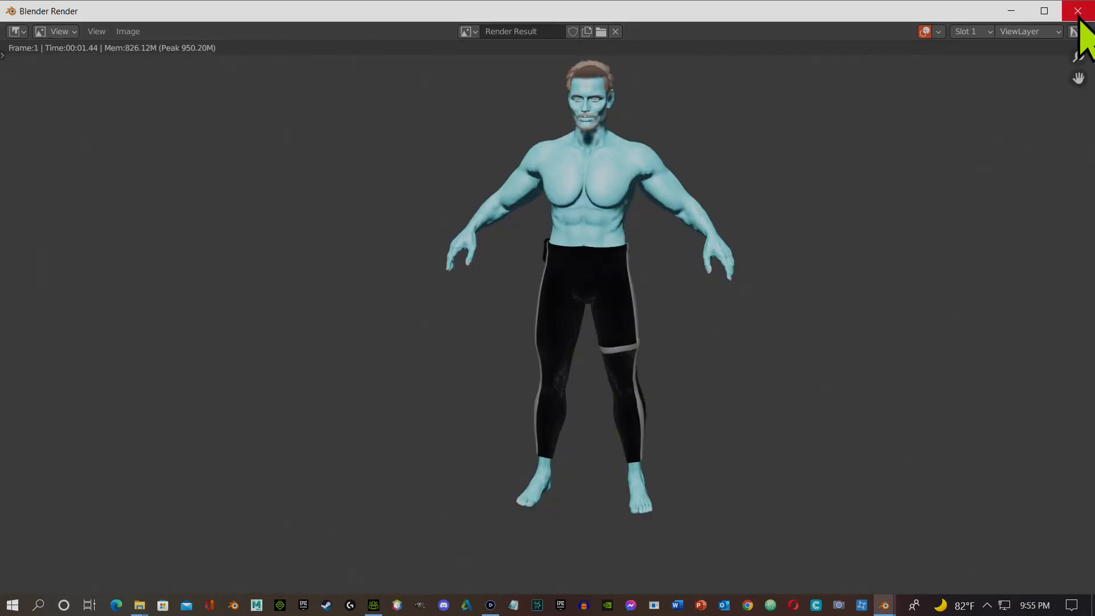
{"action": "left_click", "coordinate": [1078, 12]}
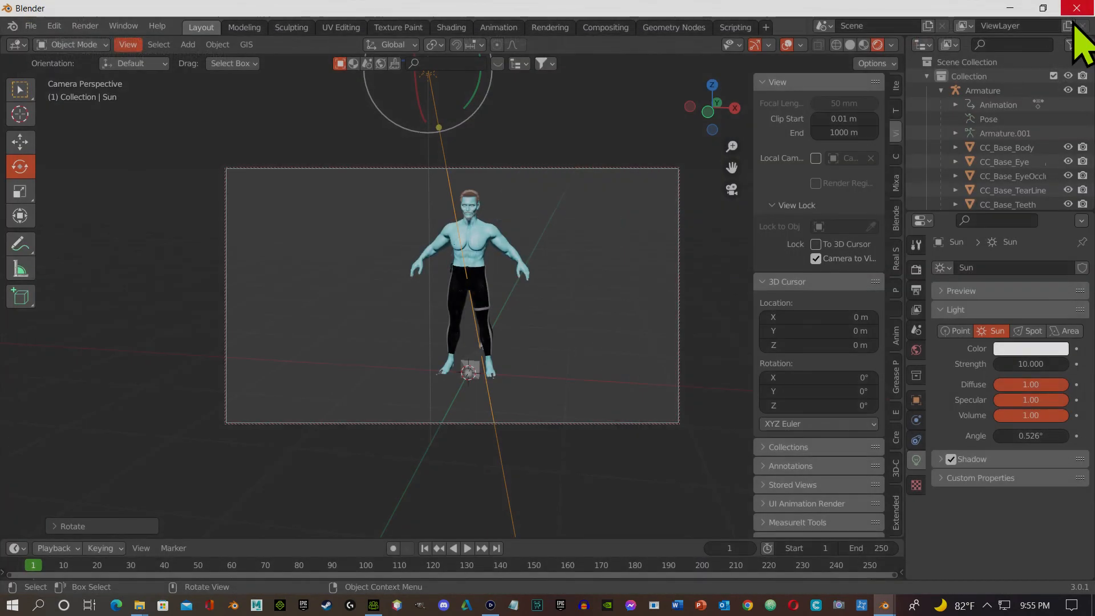
Step: Set the sun light's strength to 7.5 and change its color to a pale green
{"action": "left_click", "coordinate": [1029, 363]}
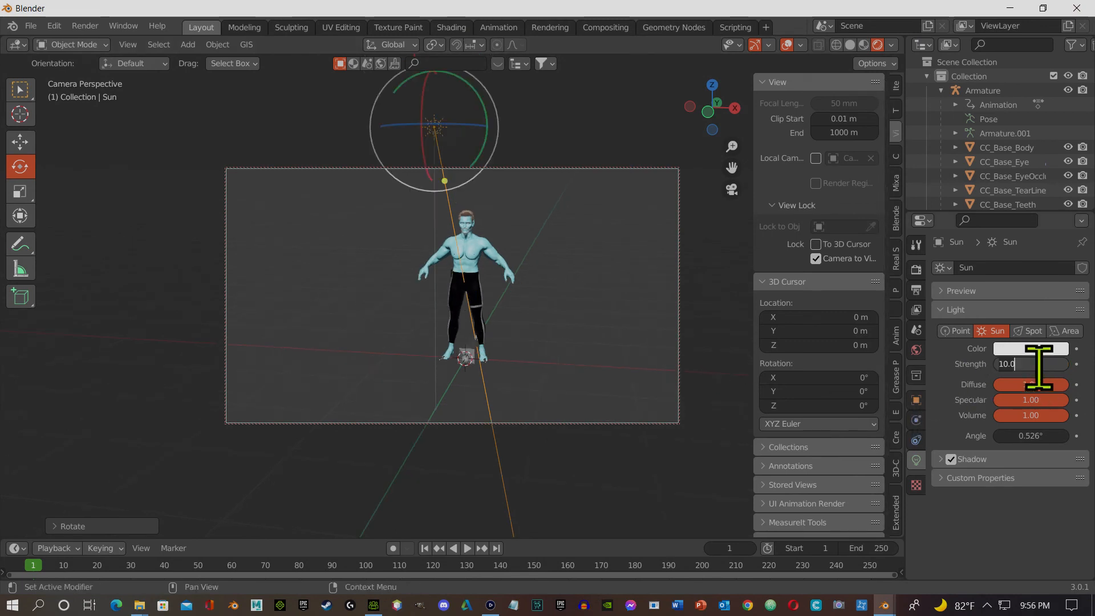
{"action": "type", "text": "7."}
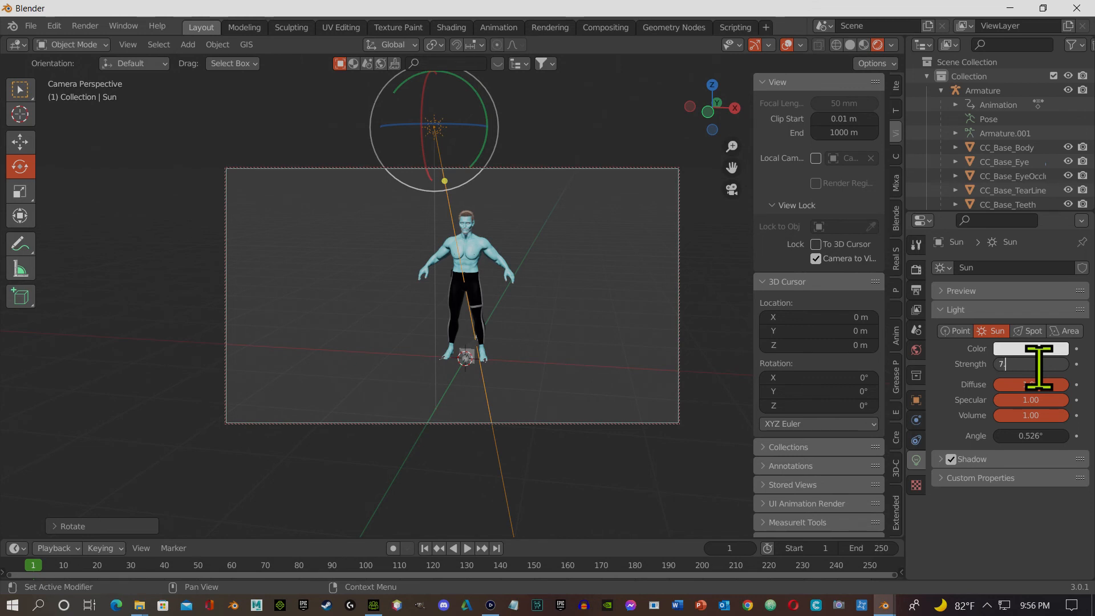
{"action": "type", "text": "5"}
{"action": "key", "text": "Return"}
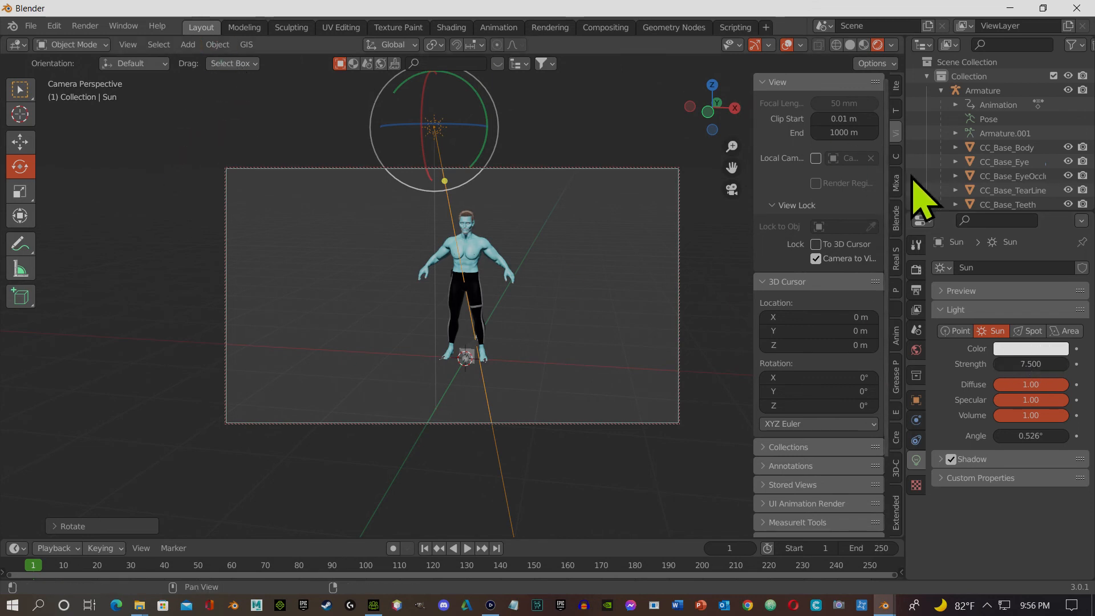
{"action": "left_click", "coordinate": [1027, 348]}
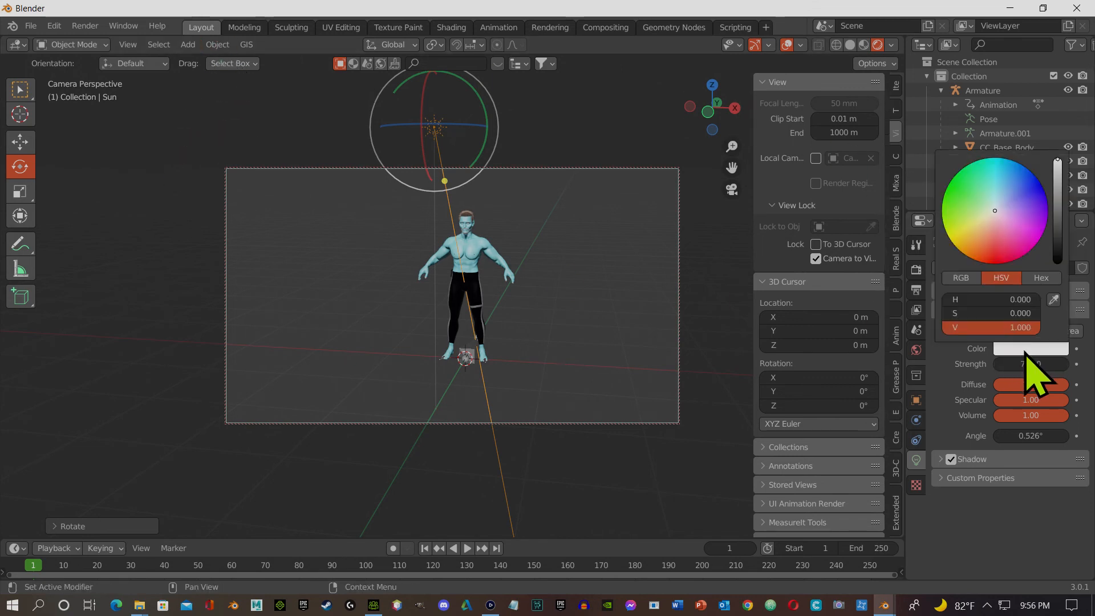
{"action": "left_click", "coordinate": [988, 209]}
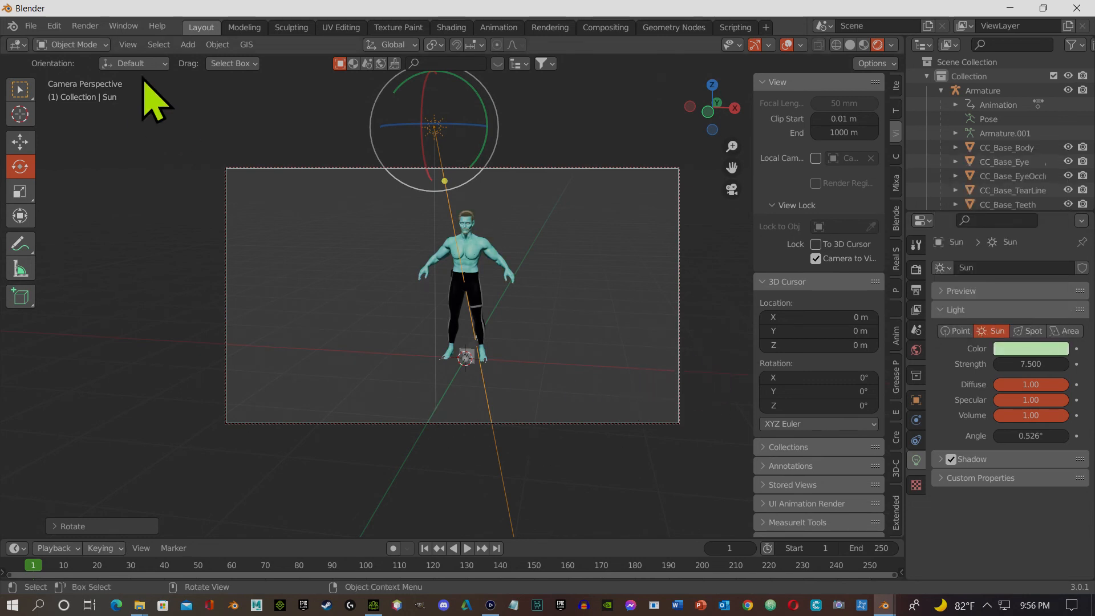
Step: Render a still image with the green sunlight and close the result
{"action": "left_click", "coordinate": [90, 26]}
{"action": "left_click", "coordinate": [110, 48]}
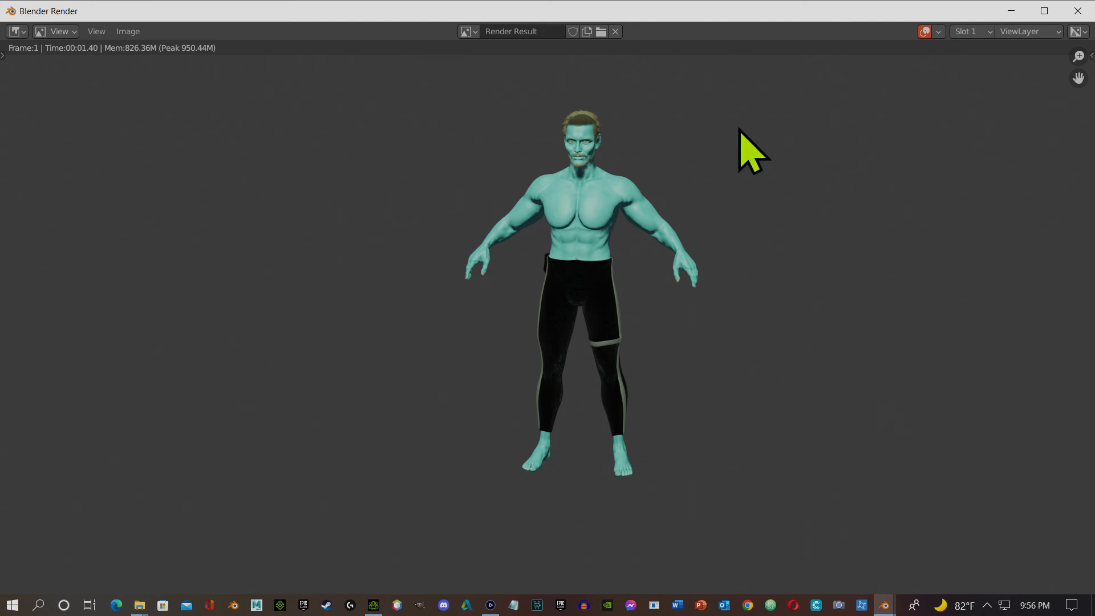
{"action": "left_click", "coordinate": [1078, 10]}
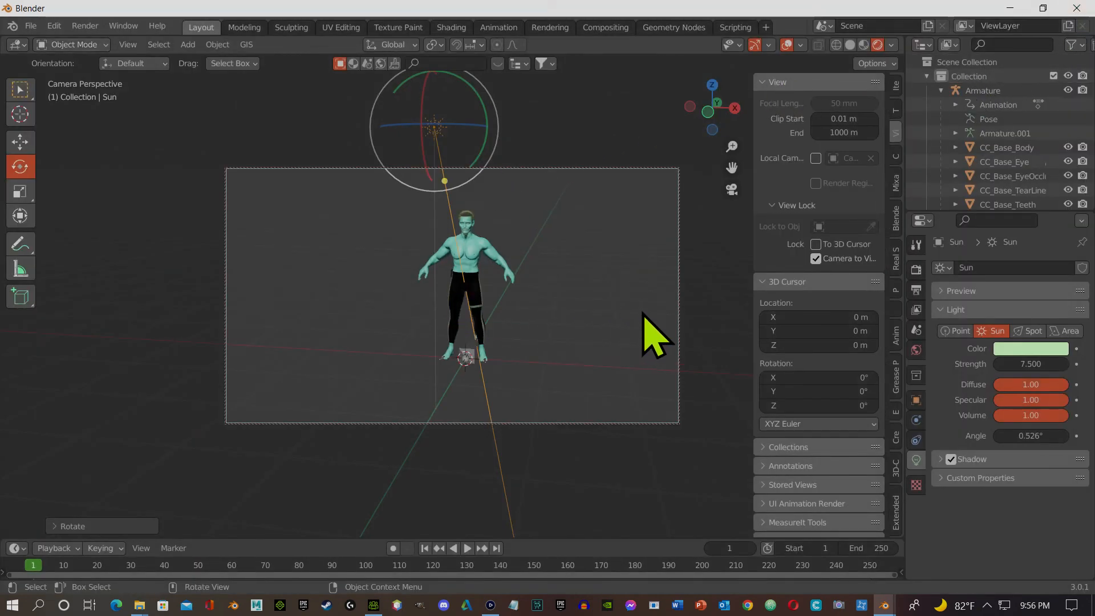
Step: Switch the viewport to solid shading and look through the scene's output and render settings
{"action": "left_click", "coordinate": [850, 45]}
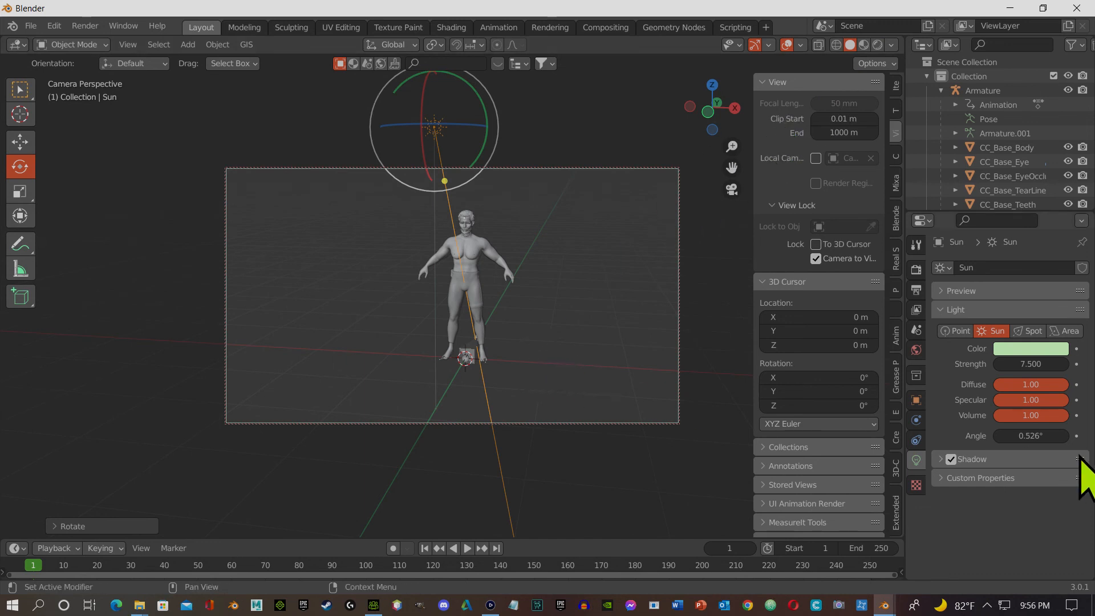
{"action": "left_click", "coordinate": [916, 290]}
{"action": "scroll", "coordinate": [970, 439], "scroll_direction": "down", "scroll_amount": 10}
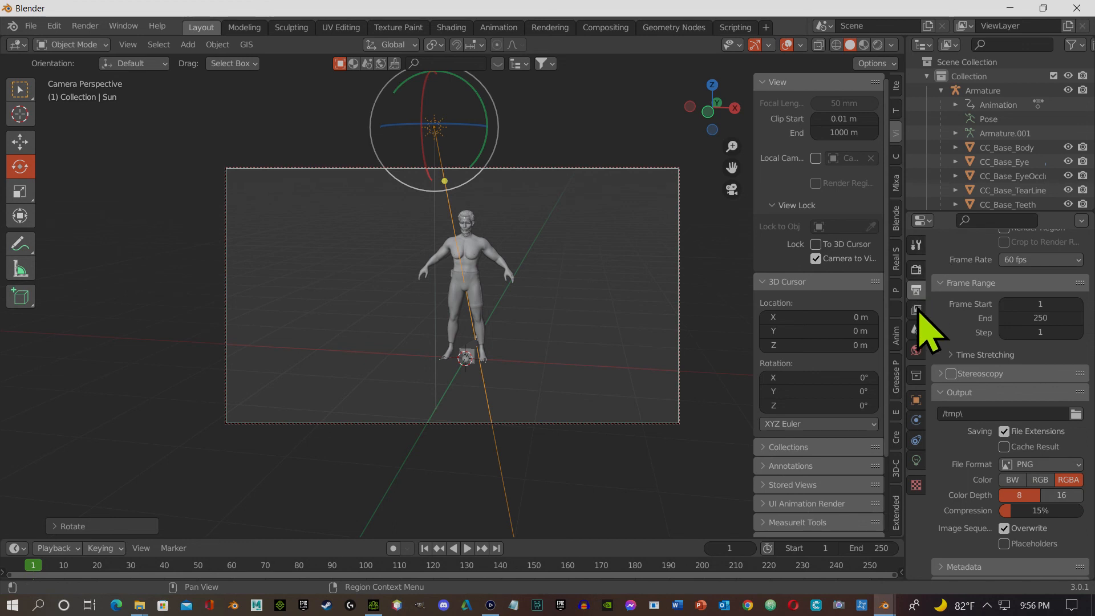
{"action": "left_click", "coordinate": [917, 269]}
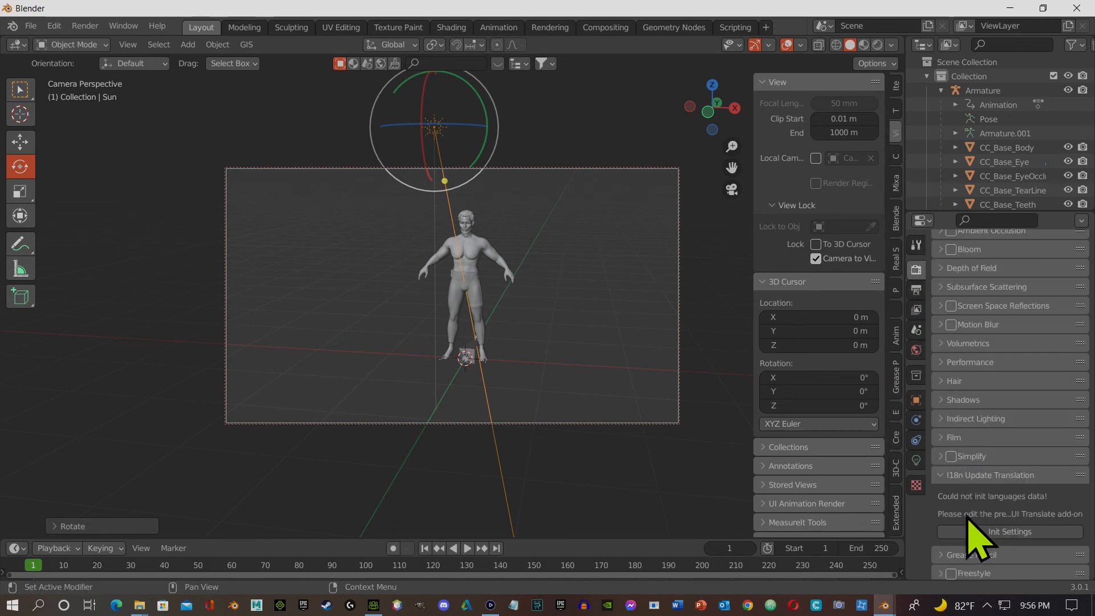
{"action": "scroll", "coordinate": [975, 533], "scroll_direction": "down", "scroll_amount": 1}
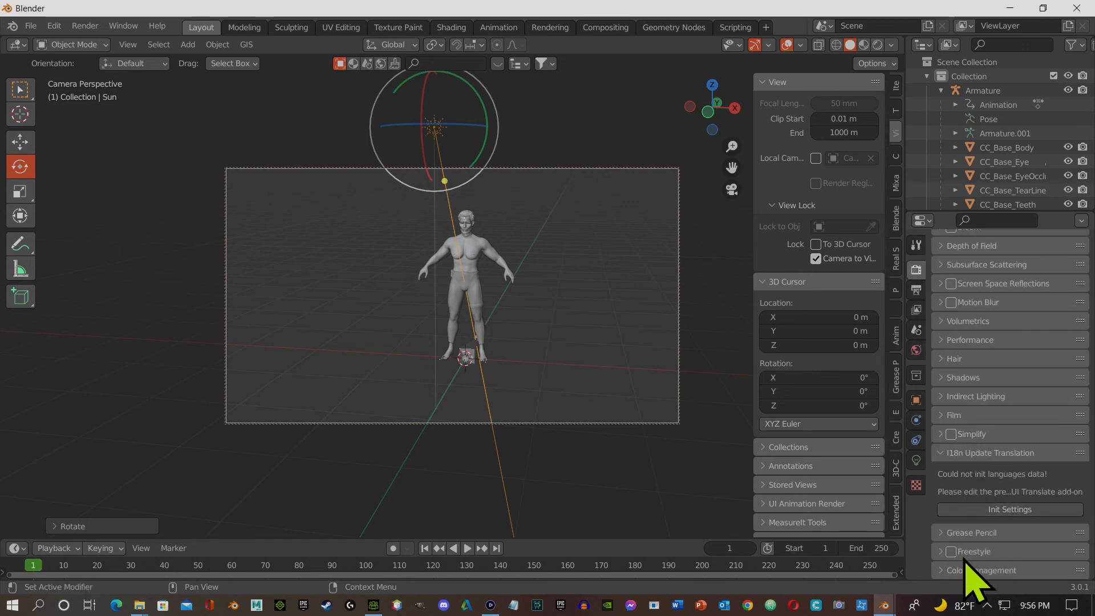
{"action": "scroll", "coordinate": [970, 542], "scroll_direction": "up", "scroll_amount": 7}
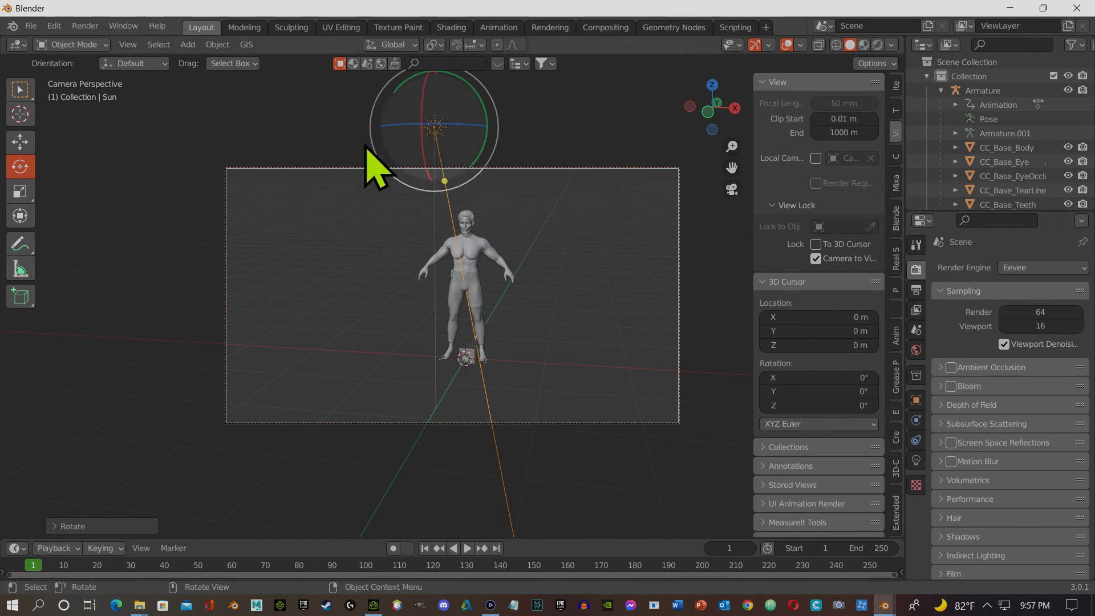
Step: Render the still image again and start saving a copy of the result
{"action": "left_click", "coordinate": [85, 27]}
{"action": "left_click", "coordinate": [94, 44]}
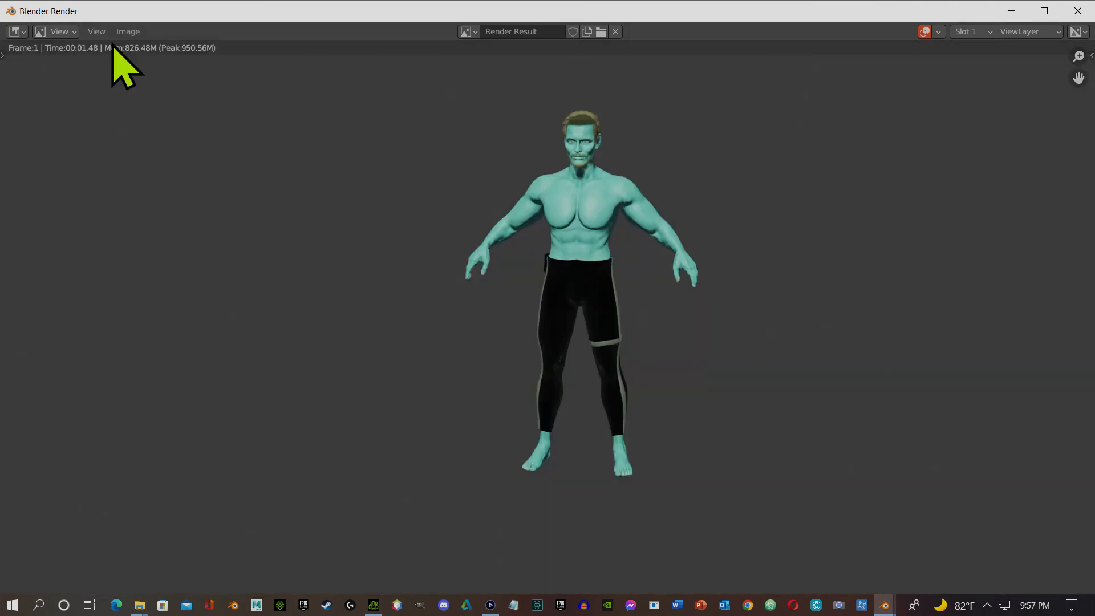
{"action": "left_click", "coordinate": [98, 32]}
{"action": "mouse_move", "coordinate": [128, 32]}
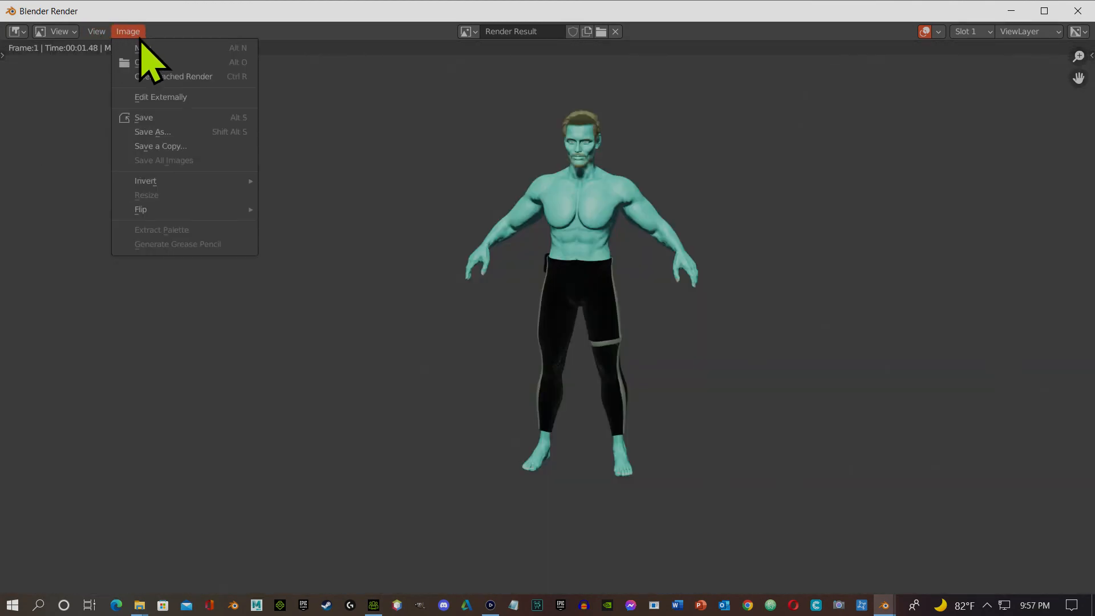
{"action": "left_click", "coordinate": [190, 147]}
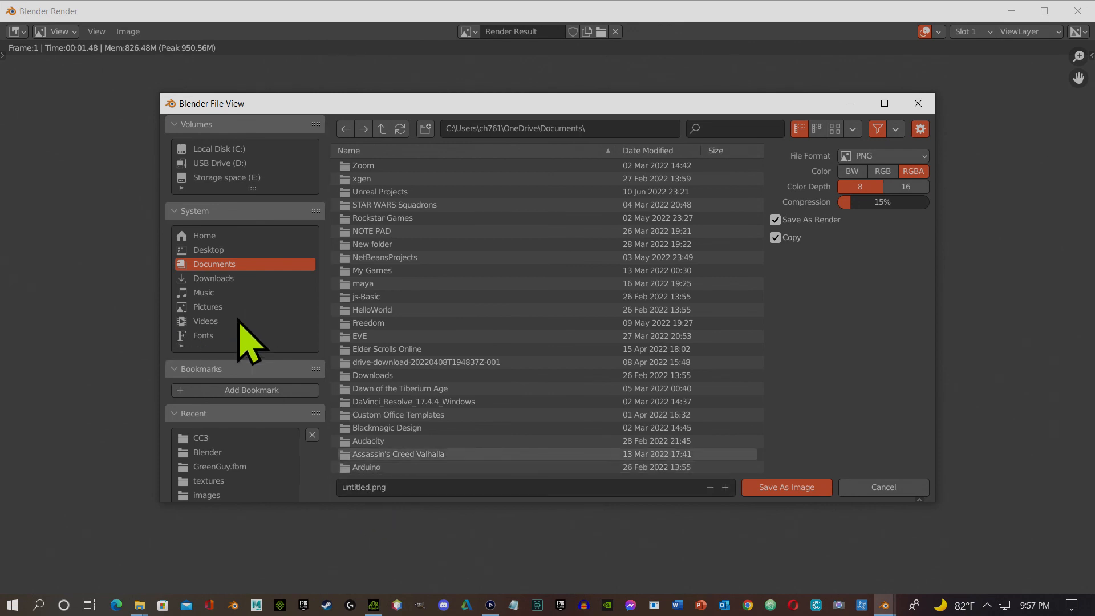
Step: Choose the images folder inside Videos\Blender_Project\Project3 as the save location for the render
{"action": "left_click", "coordinate": [217, 321]}
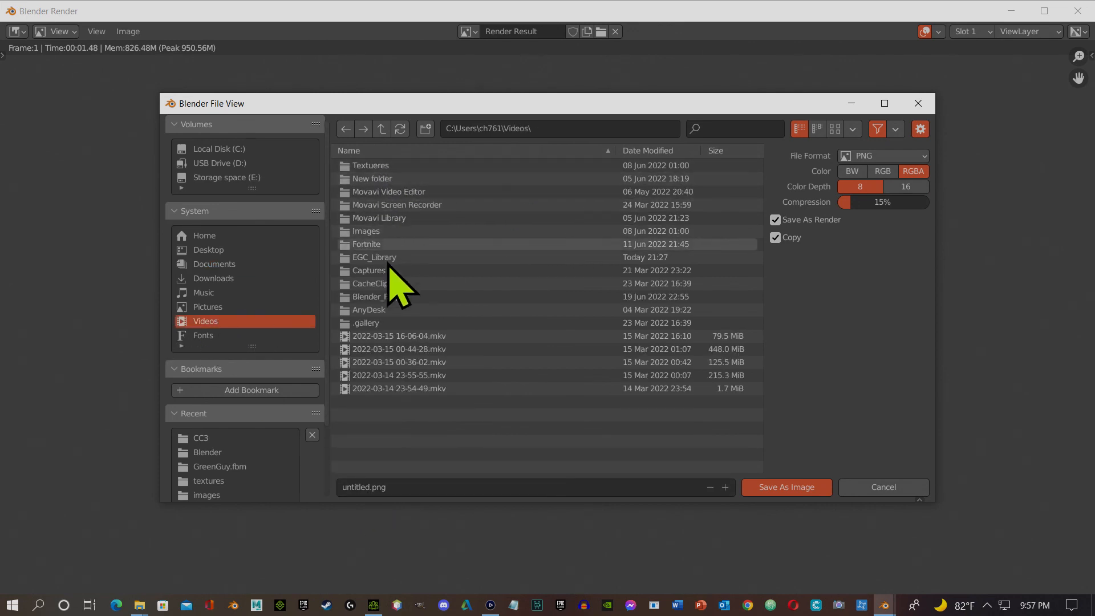
{"action": "left_click", "coordinate": [396, 298]}
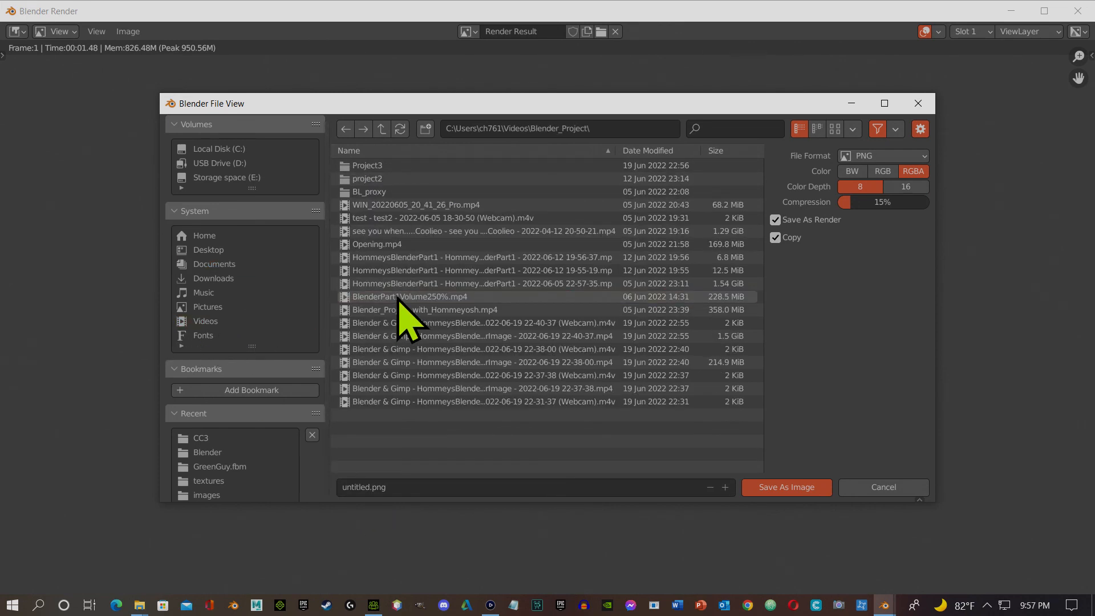
{"action": "left_click", "coordinate": [410, 166]}
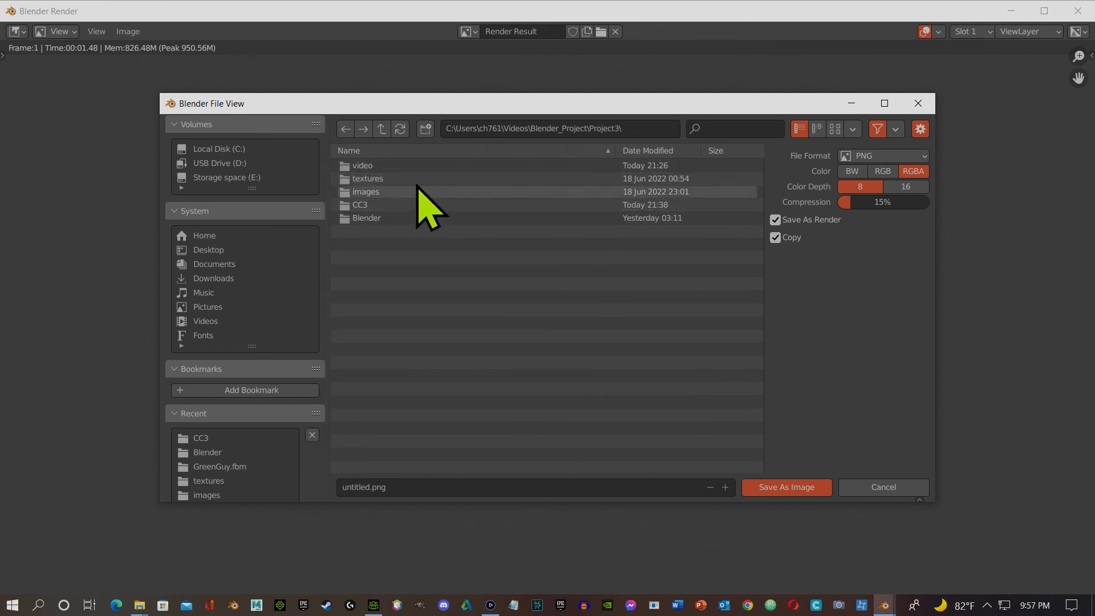
{"action": "double_click", "coordinate": [392, 219]}
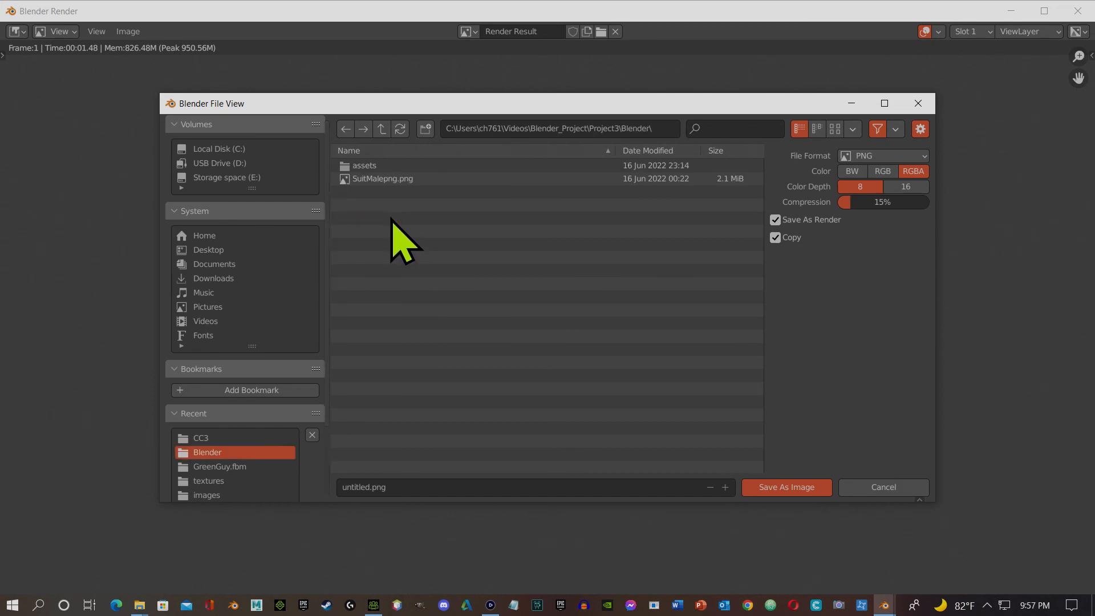
{"action": "left_click", "coordinate": [345, 129]}
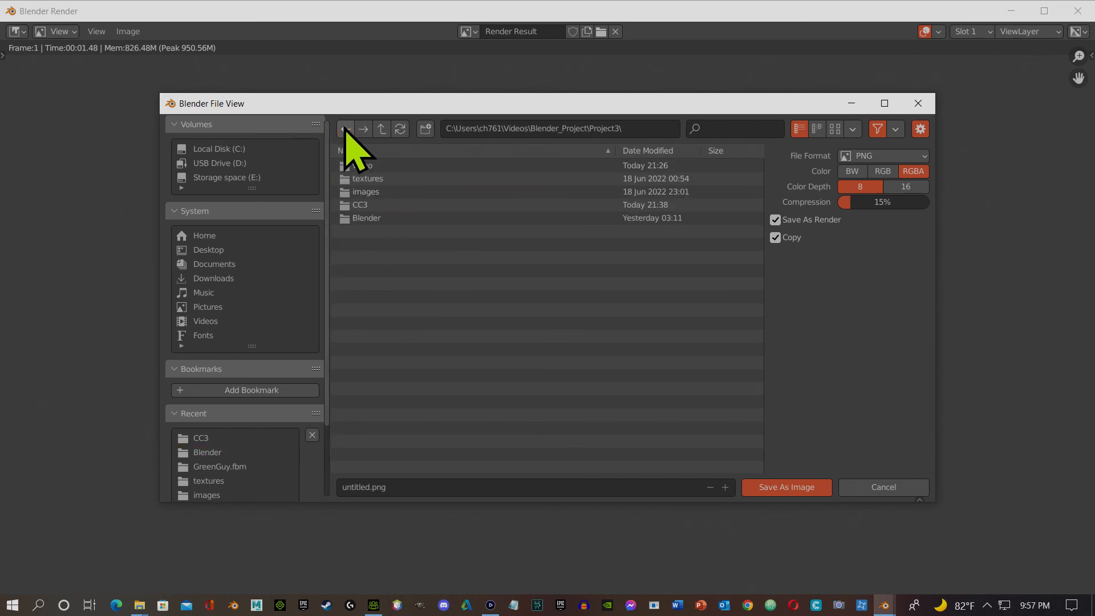
{"action": "double_click", "coordinate": [366, 191]}
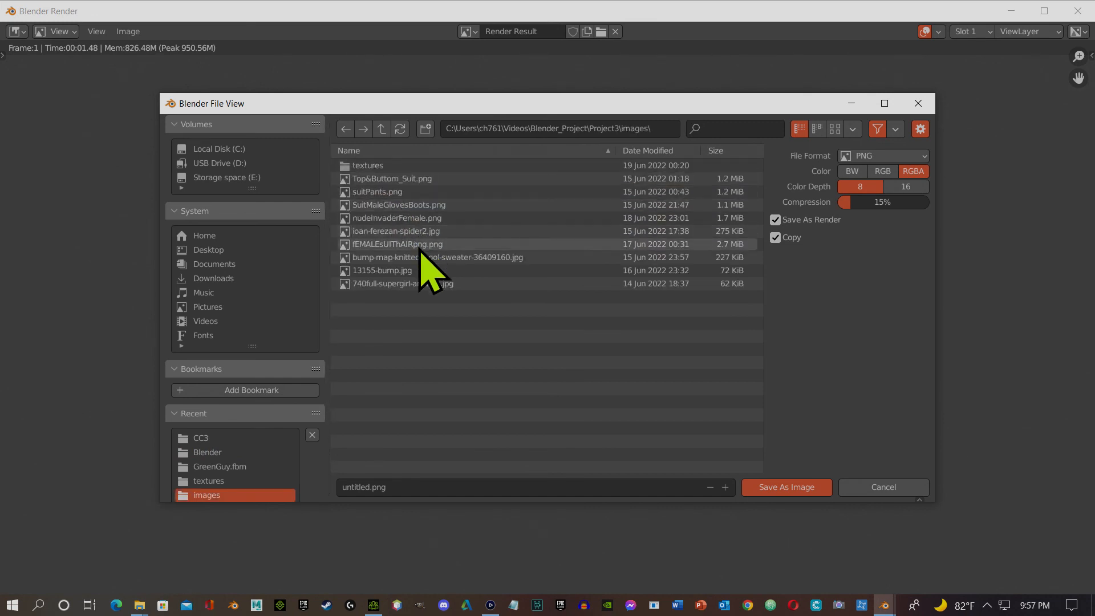